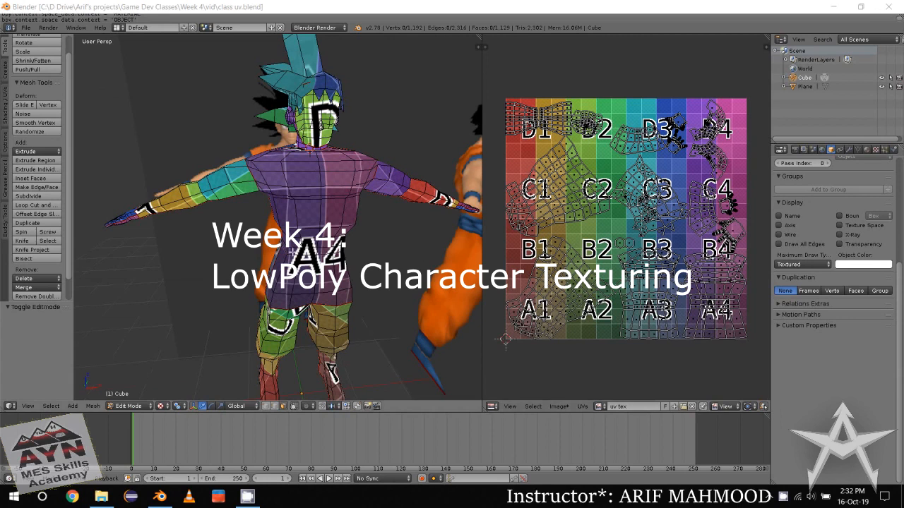
Examine how the checker texture lies on the character's torso, arms and shoulders from several angles
scroll(282, 239, "down", 2)
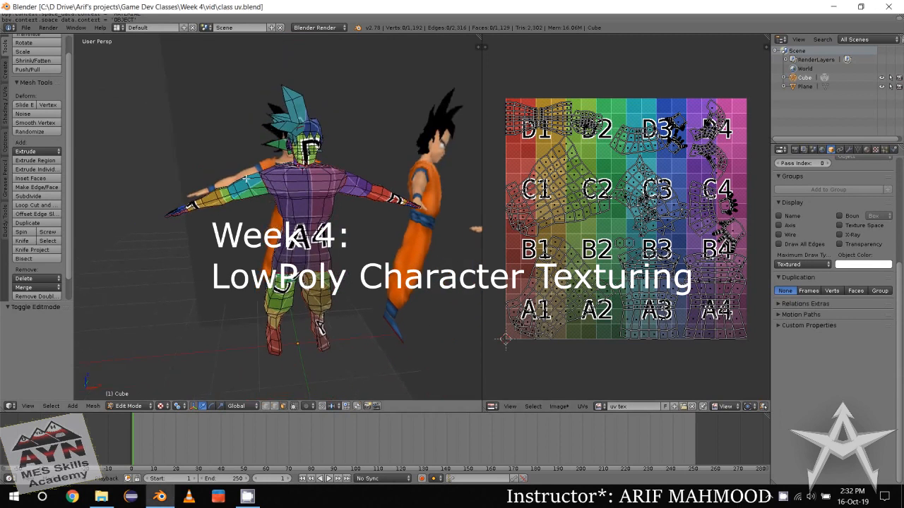
middle_click_drag(246, 178, 326, 226)
scroll(290, 189, "up", 2)
scroll(296, 195, "up", 2)
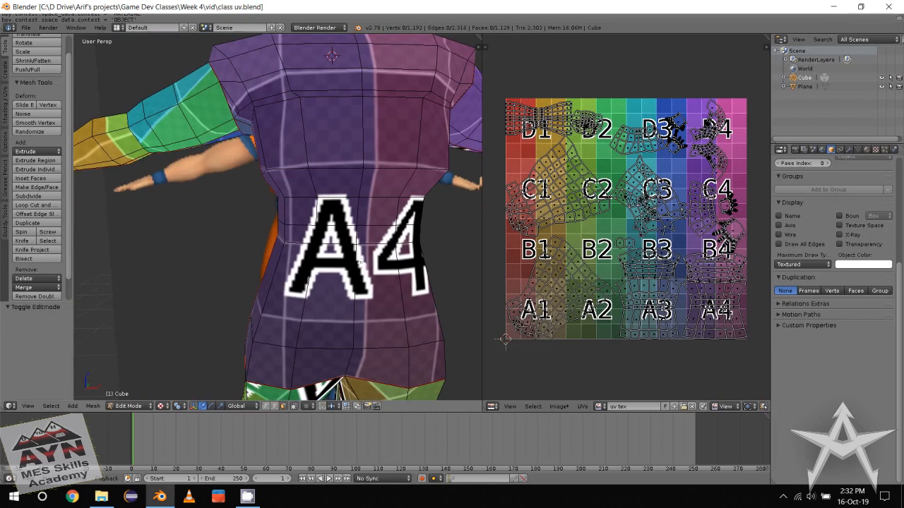
middle_click_drag(459, 252, 379, 166)
middle_click_drag(296, 282, 261, 176, "shift")
scroll(244, 212, "down", 4)
middle_click_drag(237, 219, 240, 385, "shift")
scroll(241, 311, "up", 3)
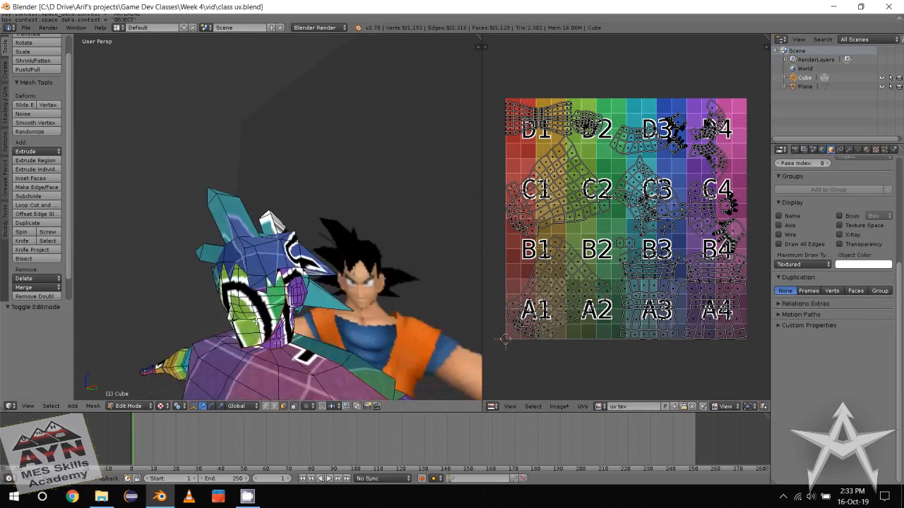
Examine the checker texture on the character's head and hair, and inspect the unwrapped islands in the UV layout
middle_click_drag(240, 268, 182, 304)
scroll(247, 289, "up", 2)
scroll(317, 290, "up", 2)
middle_click_drag(339, 286, 325, 299)
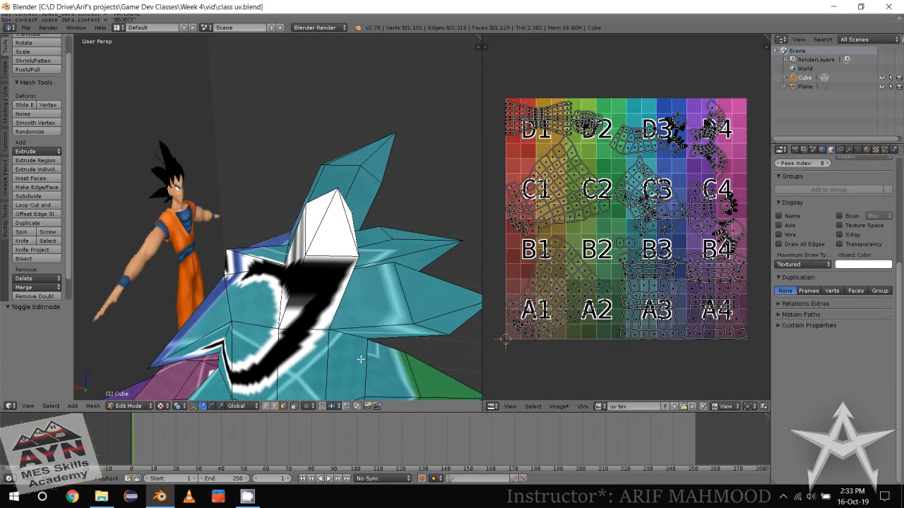
middle_click_drag(349, 302, 282, 203)
middle_click_drag(348, 207, 272, 268)
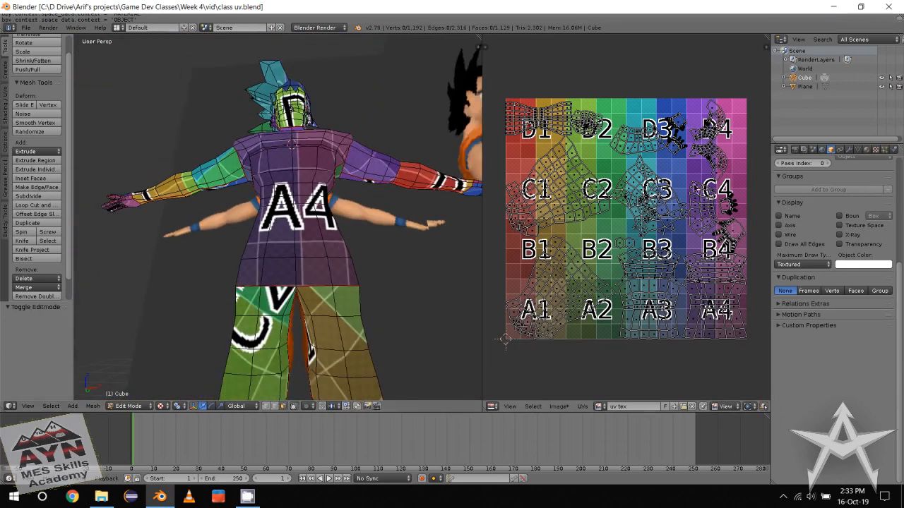
scroll(688, 192, "up", 3)
middle_click_drag(676, 192, 594, 228)
scroll(595, 226, "up", 1)
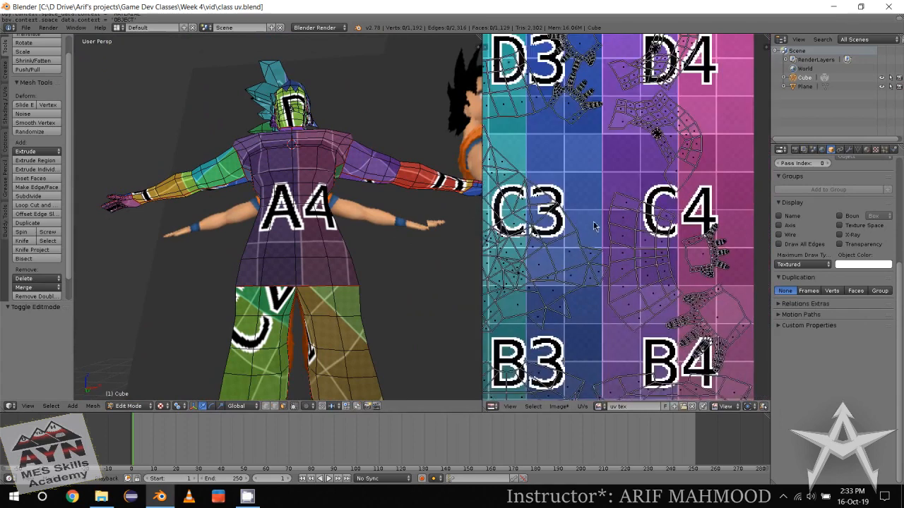
scroll(594, 226, "down", 5)
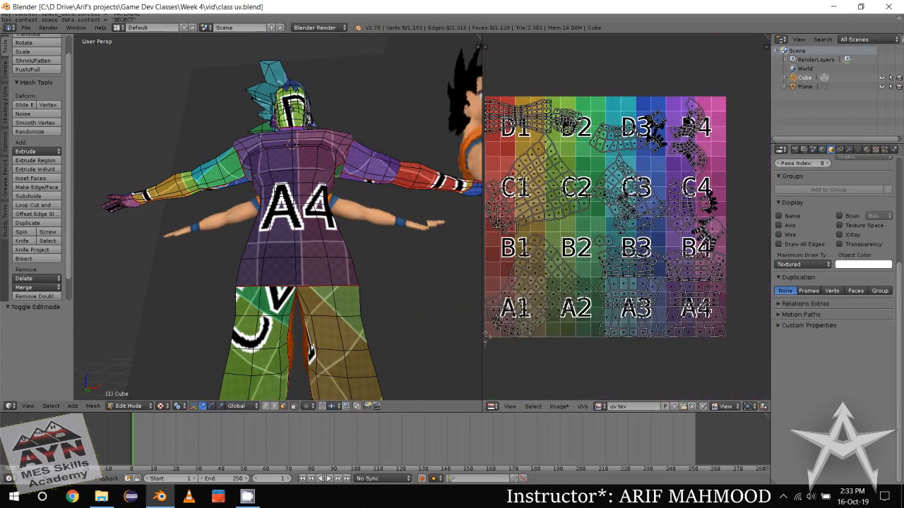
Switch the character mesh from Edit Mode to Object Mode
middle_click_drag(332, 236, 362, 277)
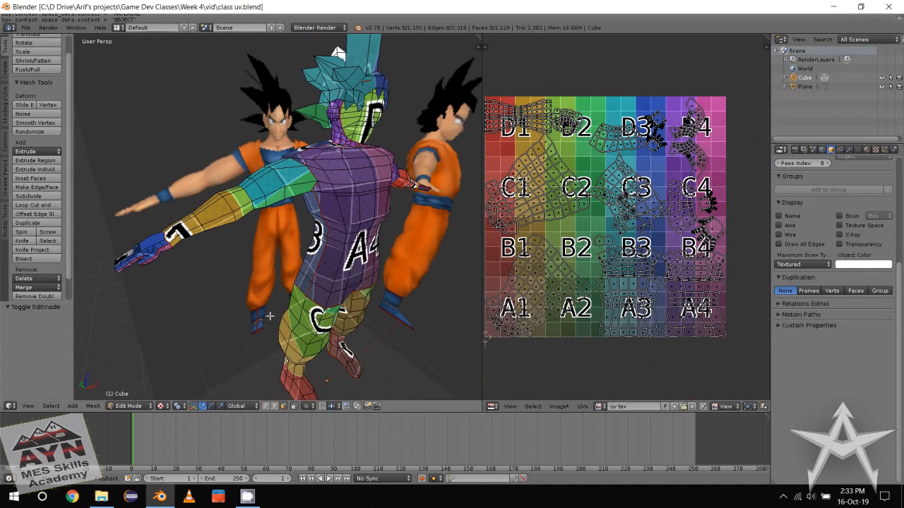
middle_click_drag(269, 316, 233, 339)
left_click(126, 406)
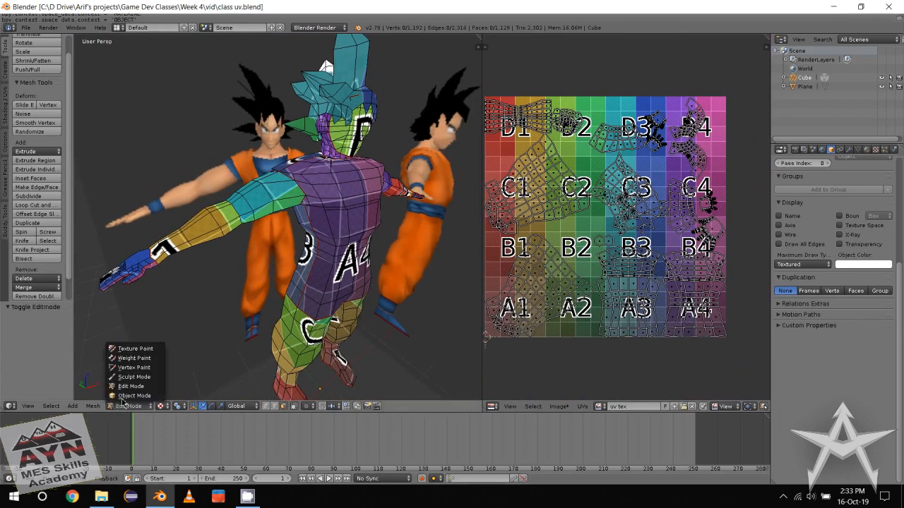
left_click(132, 396)
Select the Goku reference image plane and move it about 2.18 units along the X axis, away from the character
middle_click_drag(329, 226, 240, 332)
middle_click_drag(186, 374, 320, 329)
right_click(340, 137)
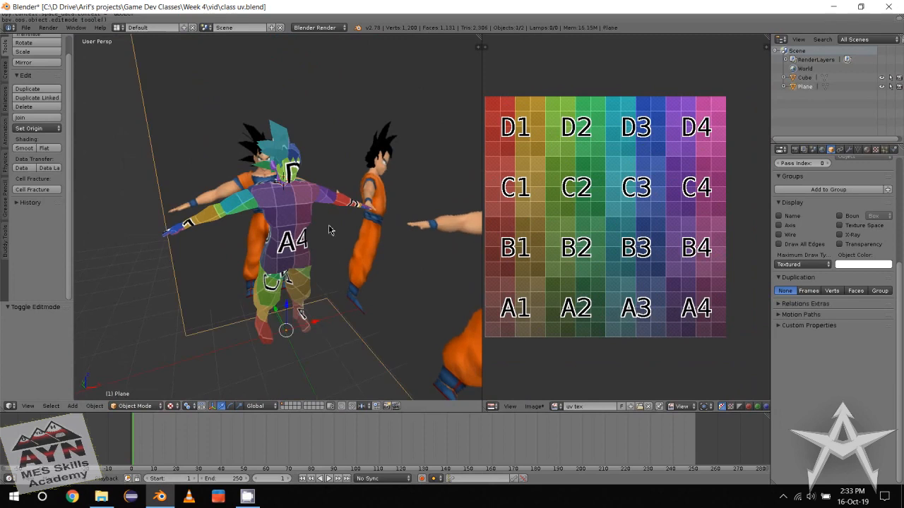
scroll(330, 230, "down", 1)
middle_click_drag(317, 238, 295, 225, "shift")
key("g")
key("x")
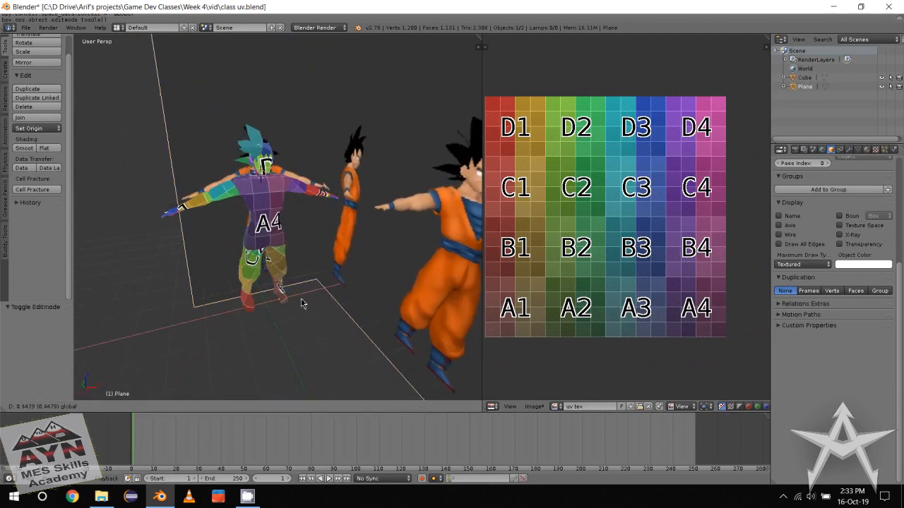
left_click(341, 298)
In front view, shift the reference plane about 0.145 units further along the X axis
key("KP_1")
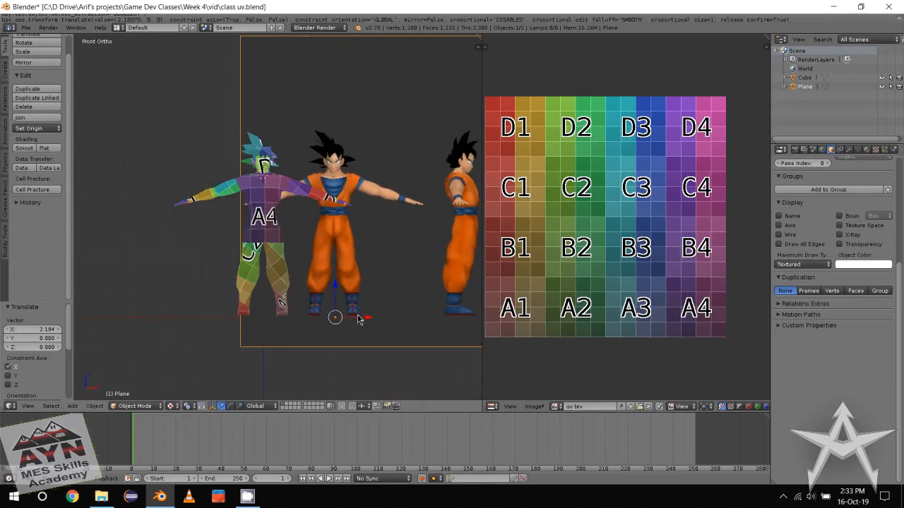
key("g")
key("x")
left_click(365, 320)
Select the character mesh and switch it to Texture Paint mode
scroll(309, 195, "up", 3)
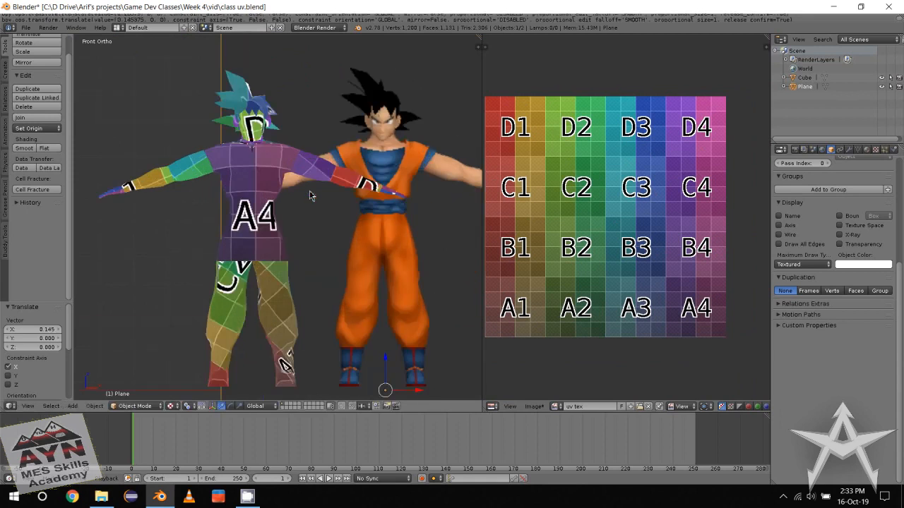
middle_click_drag(269, 207, 289, 215, "shift")
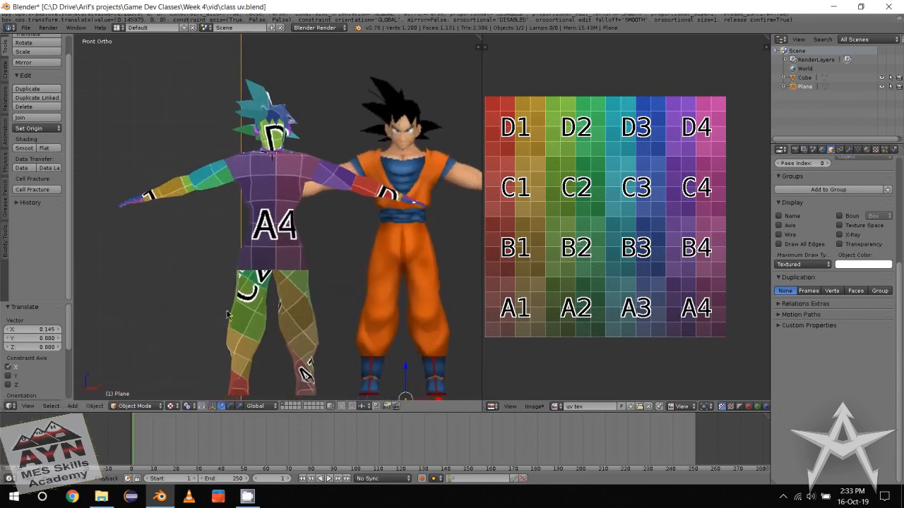
right_click(219, 350)
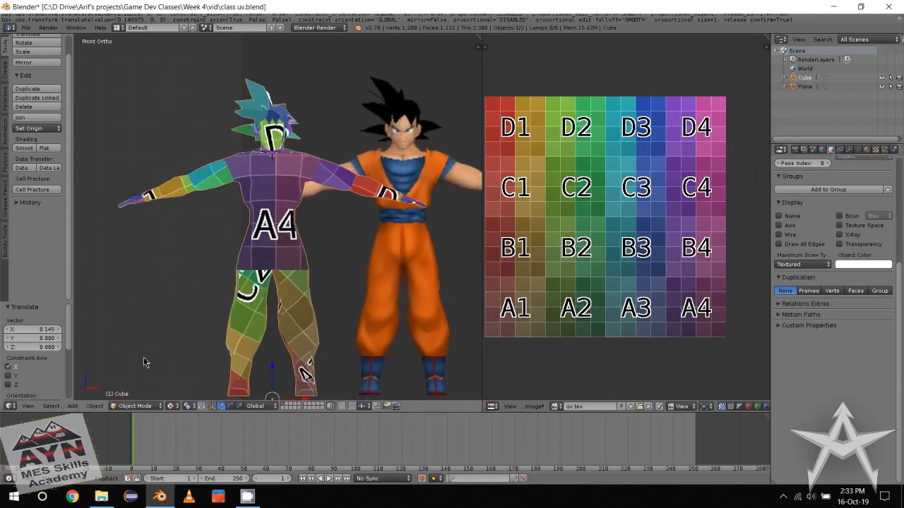
left_click(144, 407)
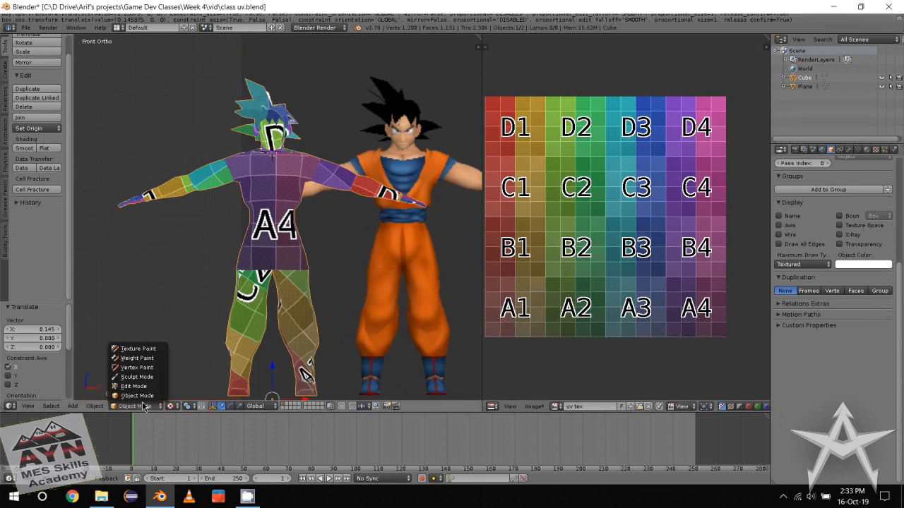
left_click(156, 351)
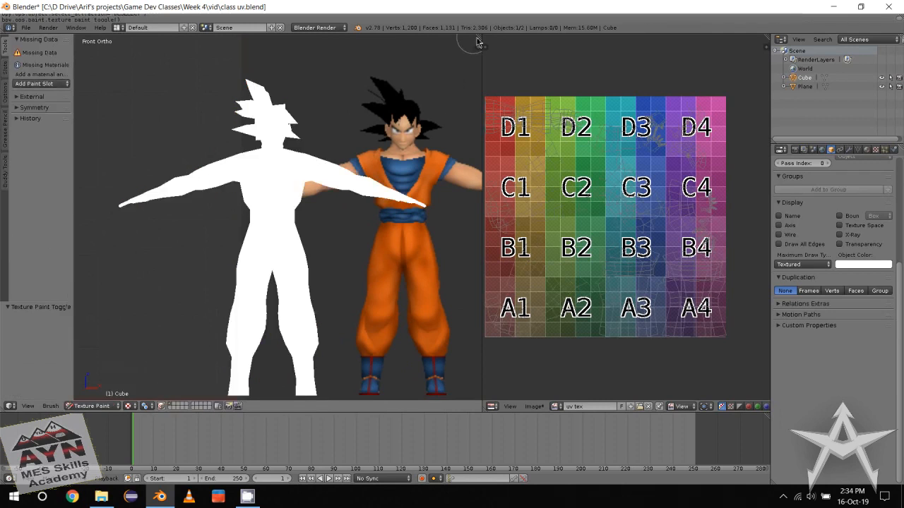
Start the Screencast Keys display for the 3D view and hide the view's properties region again
left_click_drag(479, 47, 397, 342)
scroll(432, 214, "up", 3)
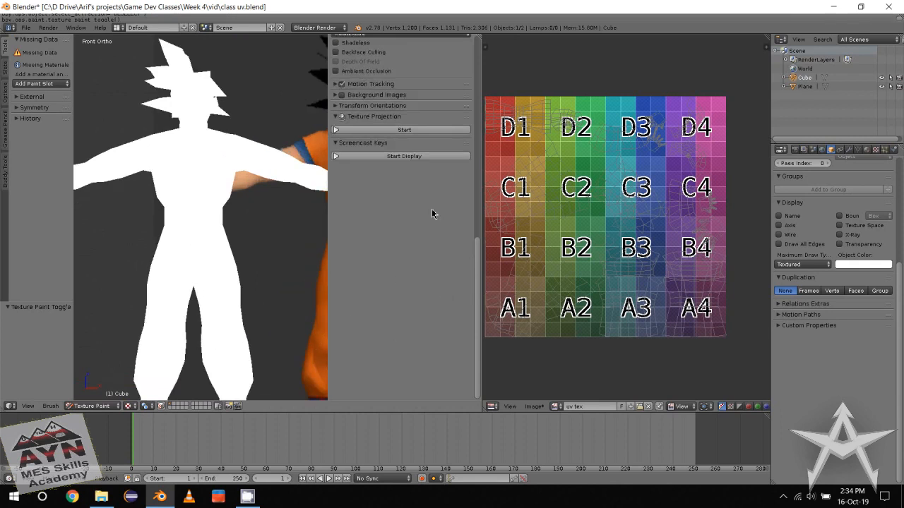
left_click(417, 157)
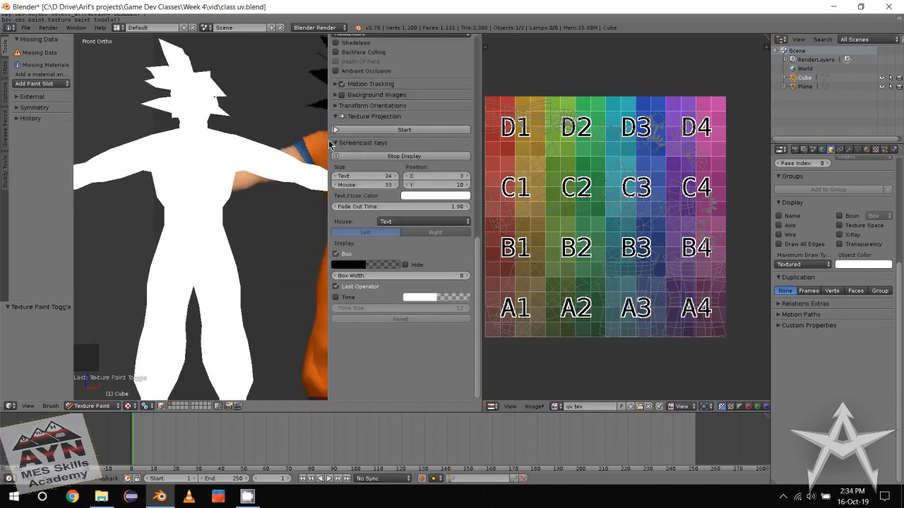
left_click_drag(329, 142, 501, 178)
Add a new material to the character mesh
middle_click_drag(289, 272, 315, 276, "shift")
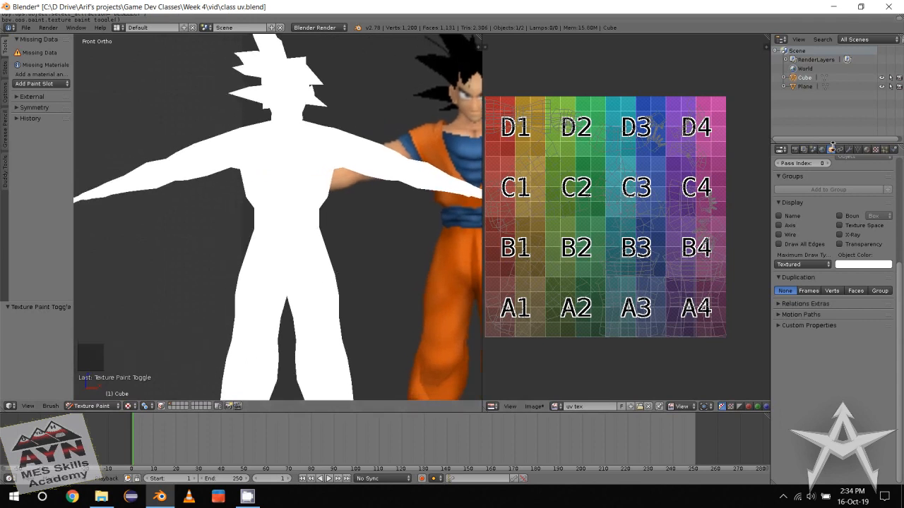
scroll(305, 211, "down", 1)
mouse_move(310, 197)
middle_mouse_down("shift")
mouse_move(305, 211)
mouse_move(319, 198)
middle_mouse_up("shift")
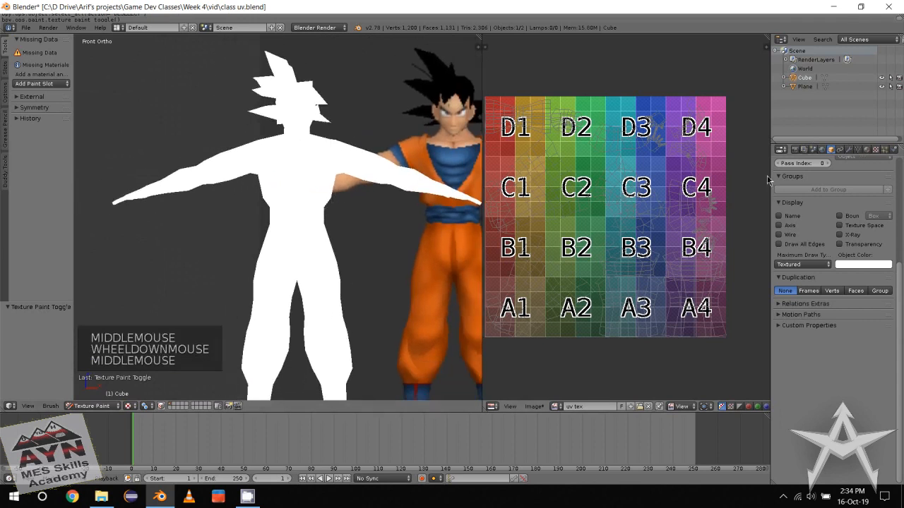
left_click(867, 152)
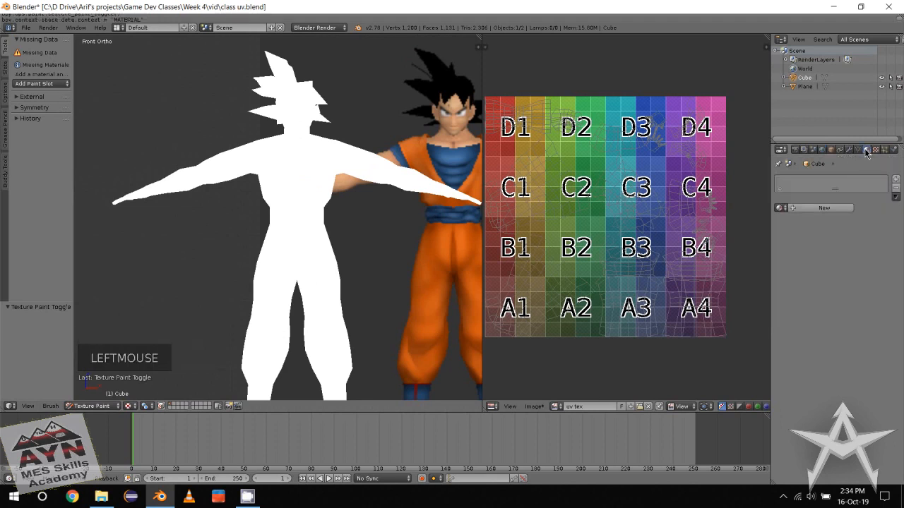
left_click(831, 208)
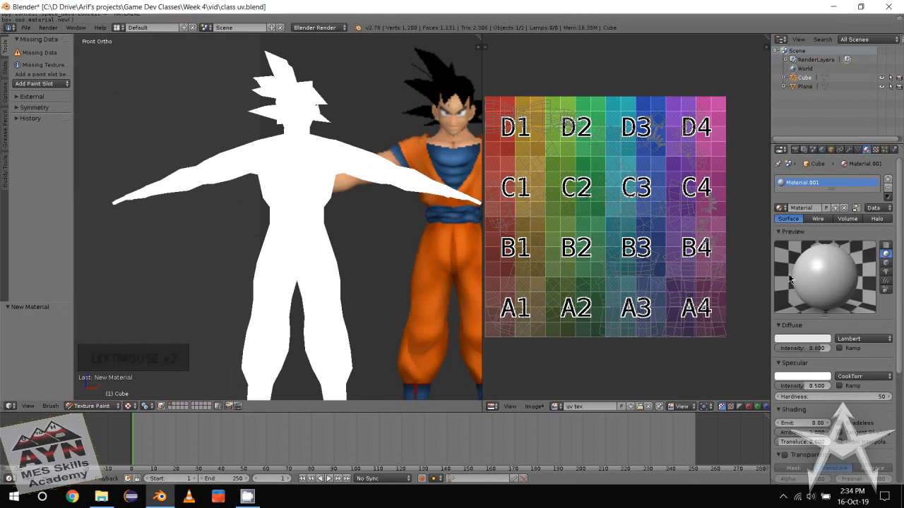
Add a new Image or Movie texture to the character's material and begin creating a new image for it
left_click(876, 150)
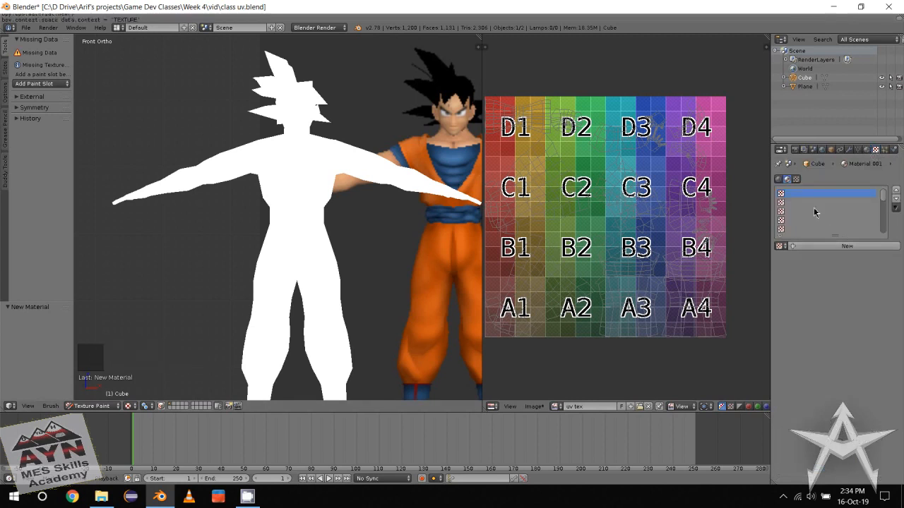
left_click(788, 179)
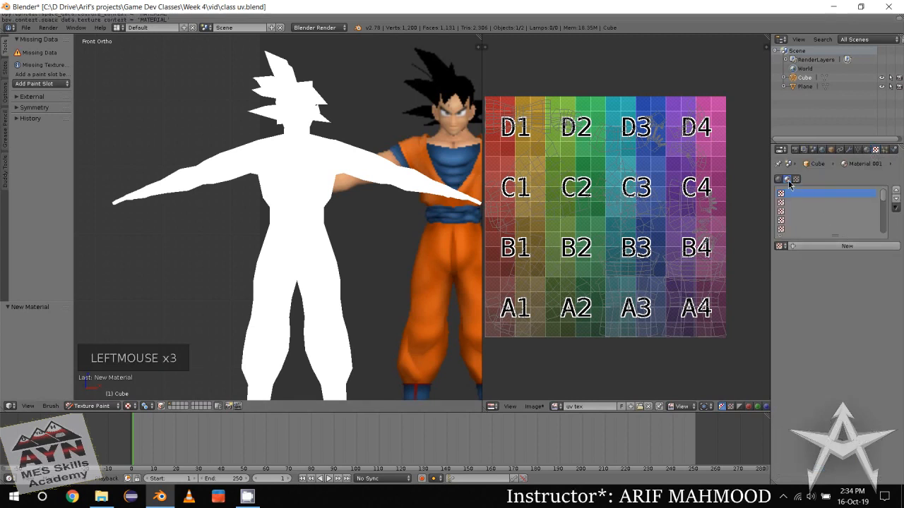
left_click(808, 246)
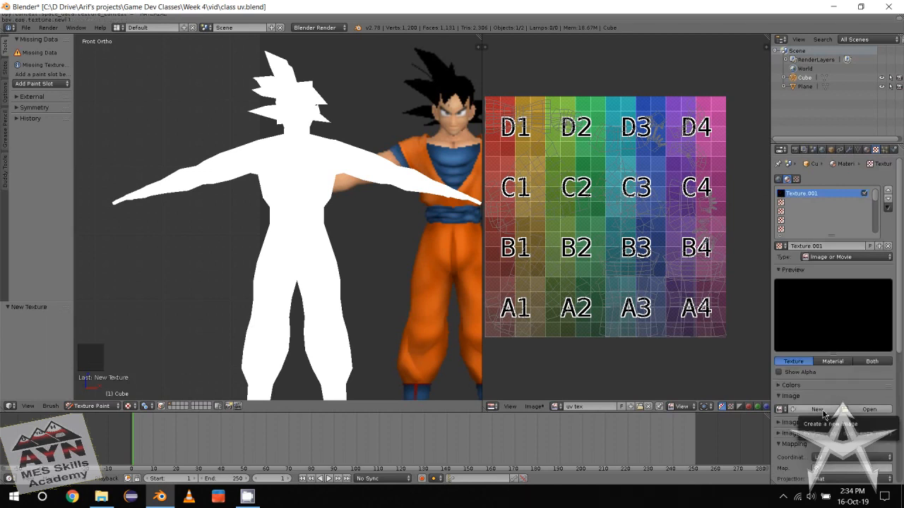
left_click(818, 410)
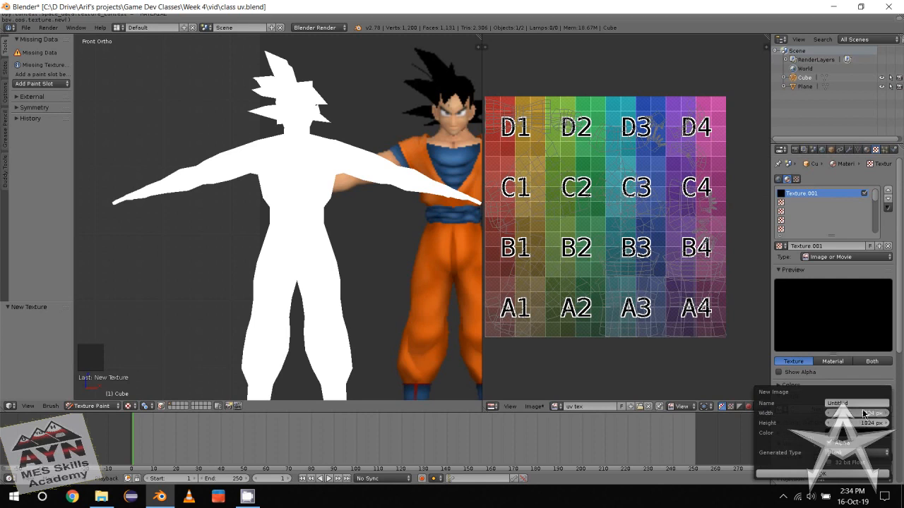
Set the new image's width and height to 512 px
left_click(862, 411)
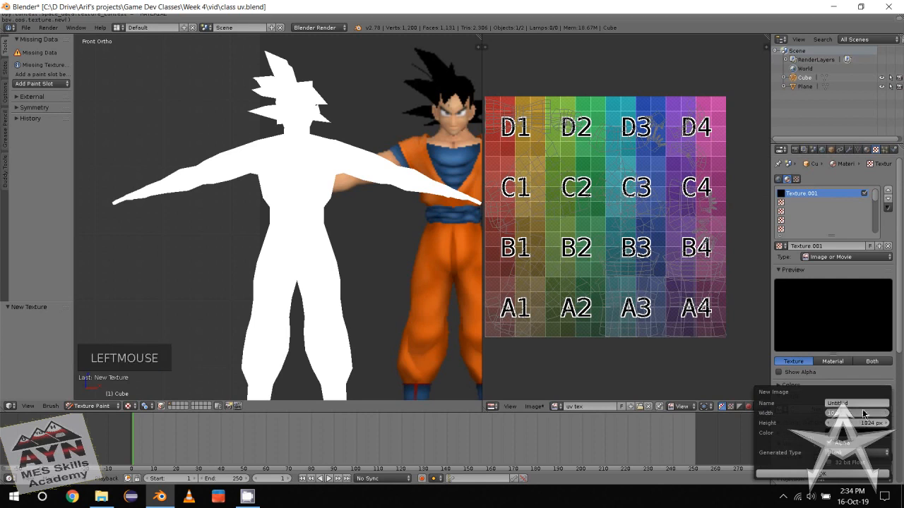
type("512")
key("Tab")
left_click(808, 413)
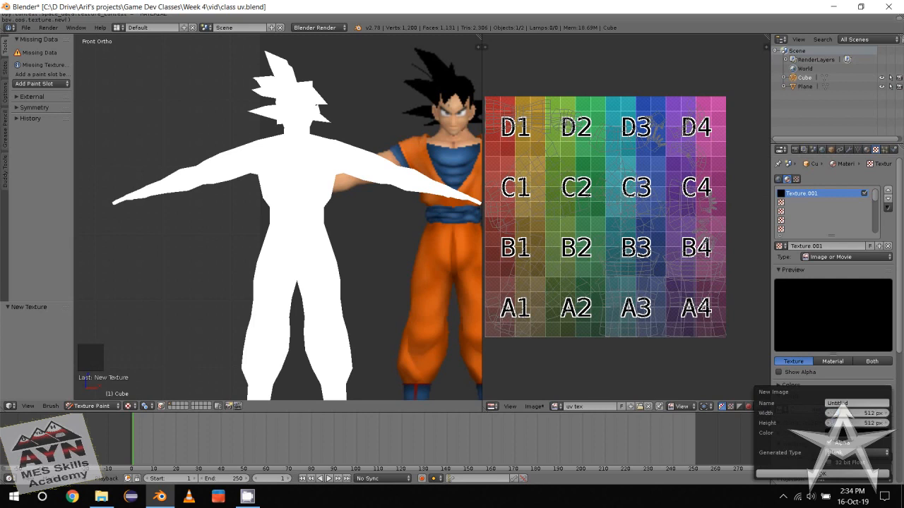
Set the new image's width and height to 1024 px, name it goku_tex and create it
double_click(851, 415)
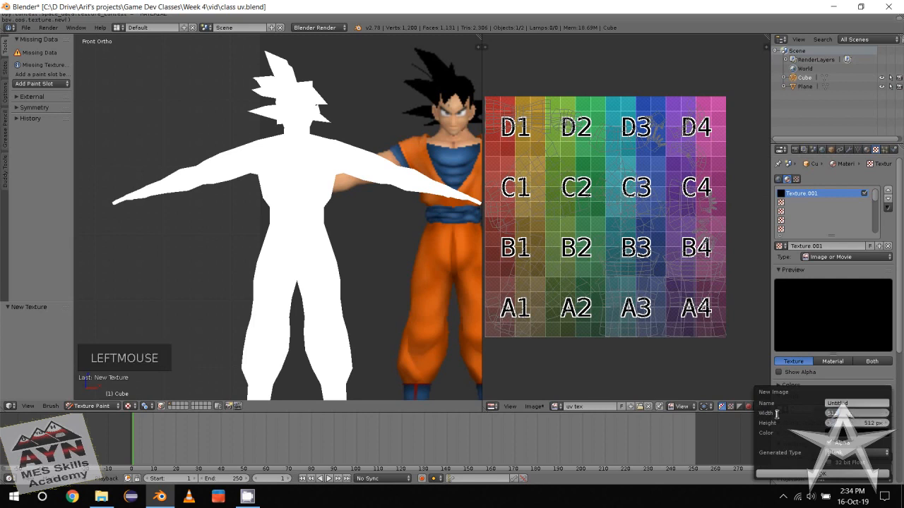
type("1024")
key("Tab")
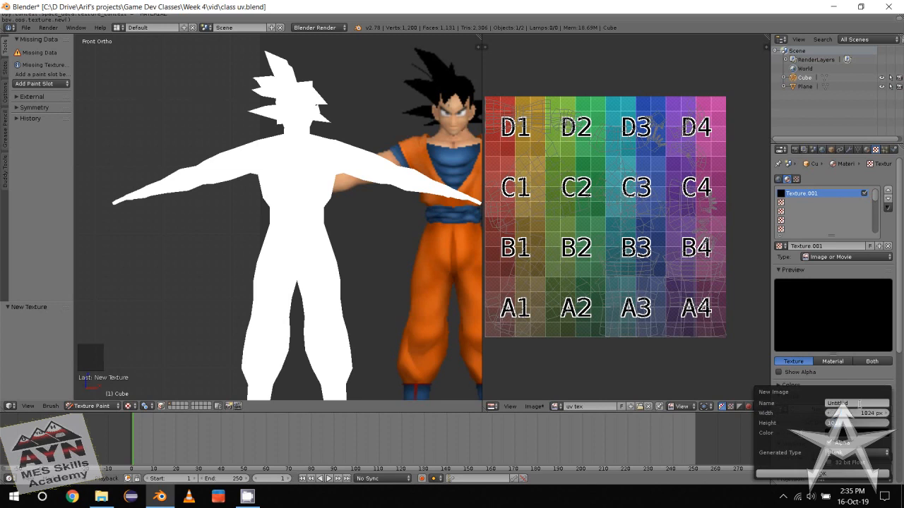
left_click(859, 405)
left_click(860, 405)
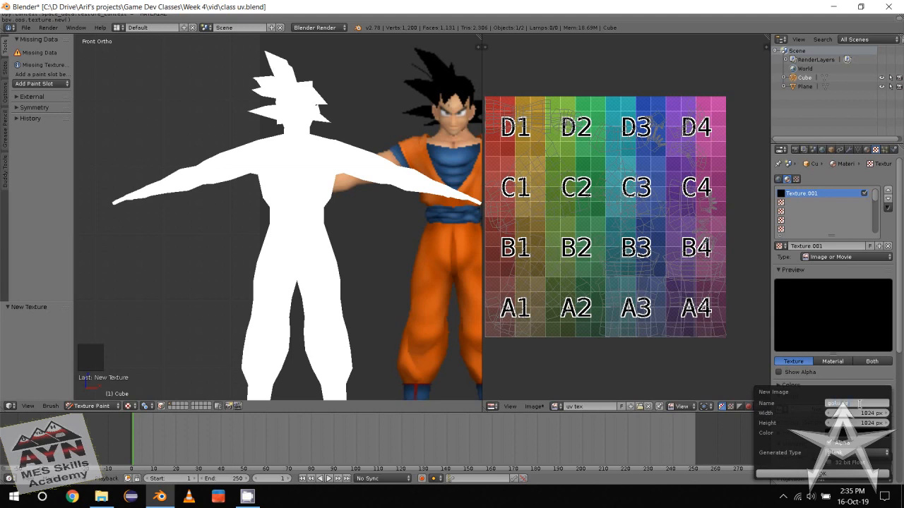
key("Return")
left_click(814, 473)
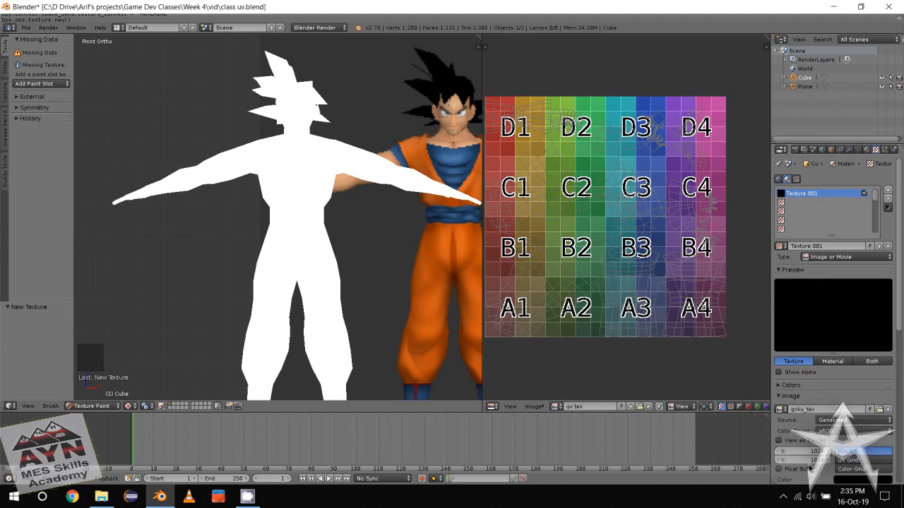
middle_click(555, 339)
scroll(555, 339, "down", 2)
middle_click_drag(555, 339, 575, 321)
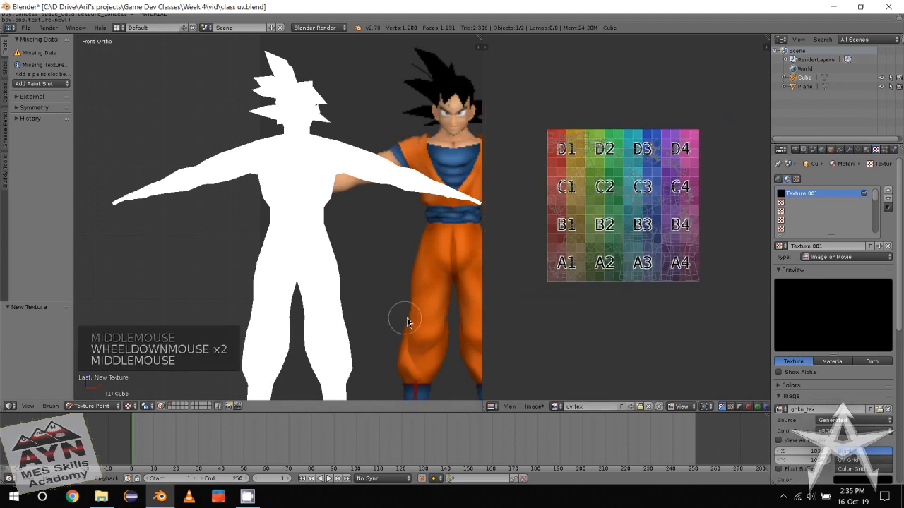
middle_click_drag(406, 318, 412, 313, "shift")
scroll(414, 315, "down", 1)
middle_click_drag(416, 317, 425, 309, "shift")
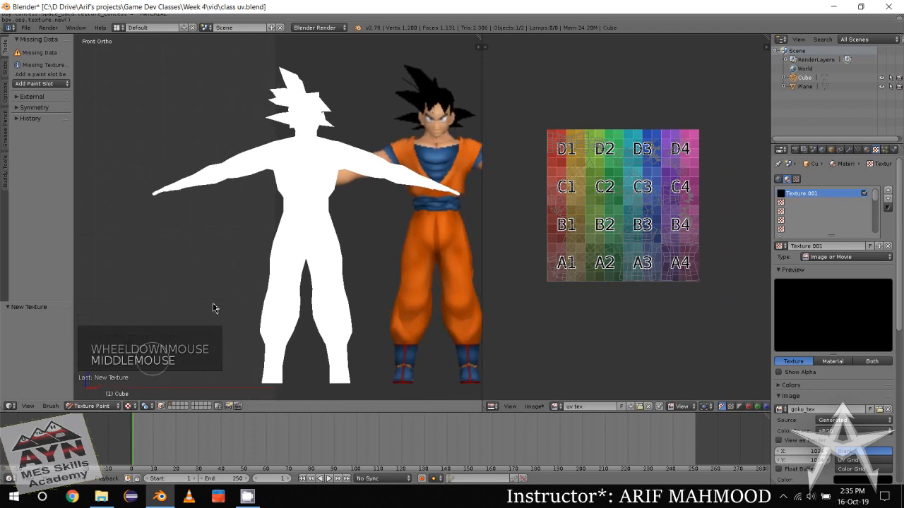
Switch the character mesh to Edit Mode and select all of its geometry
left_click(116, 407)
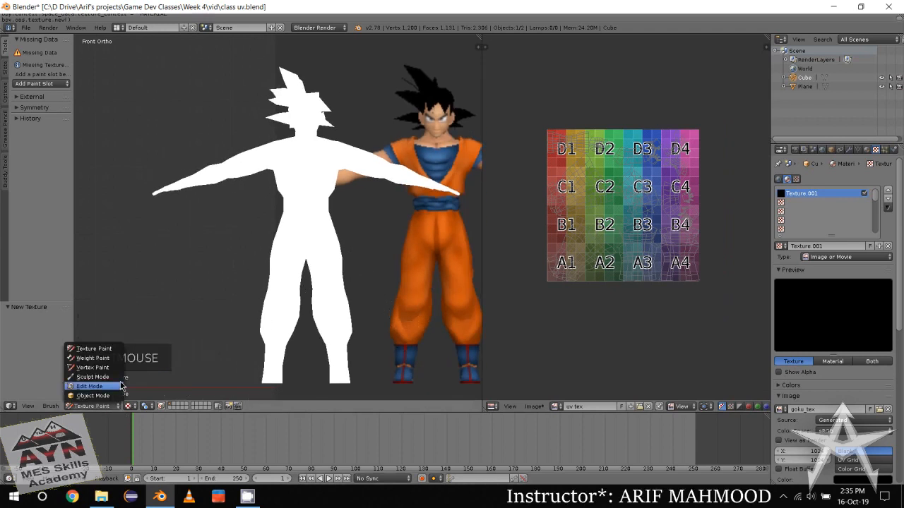
left_click(89, 387)
scroll(134, 364, "down", 1)
middle_click_drag(131, 367, 139, 360, "shift")
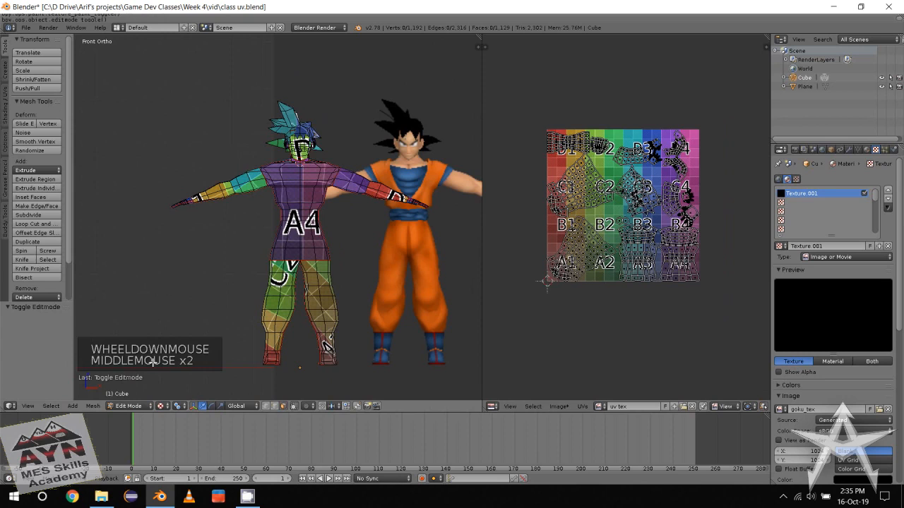
left_click(187, 294)
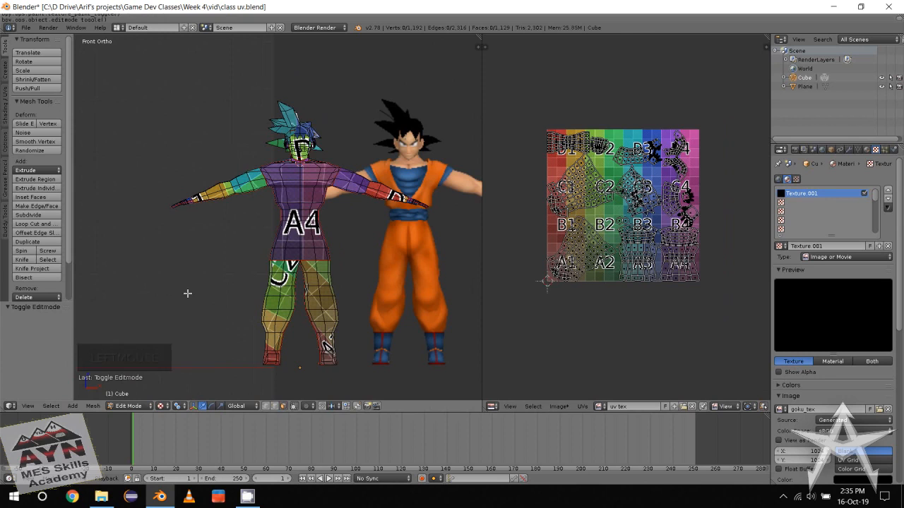
key("ctrl+i")
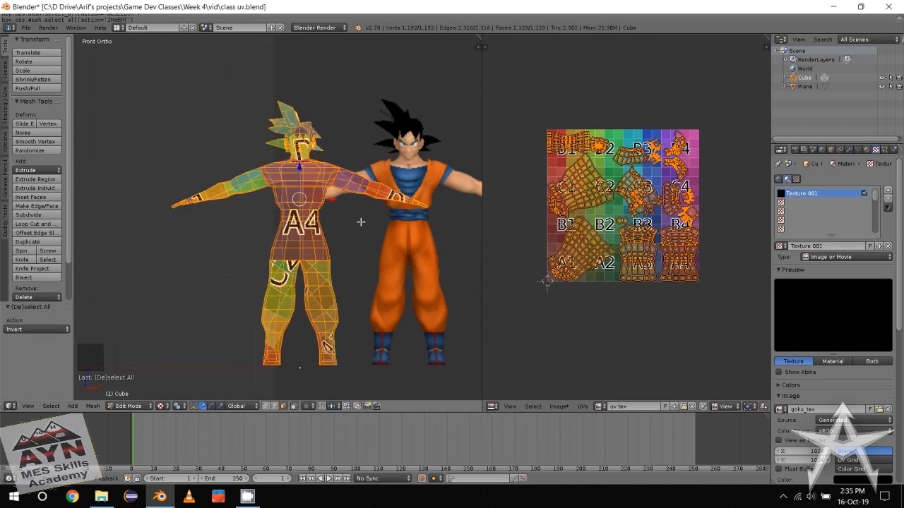
left_click(157, 254)
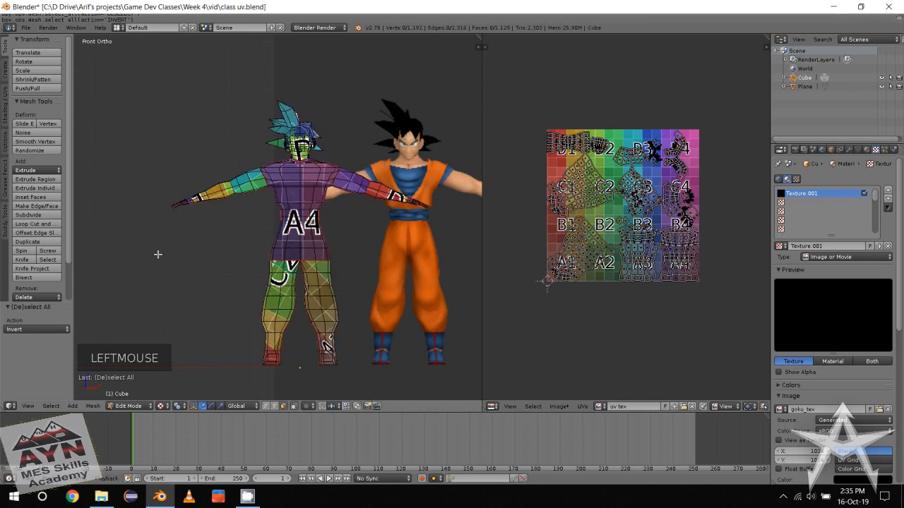
key("ctrl+i")
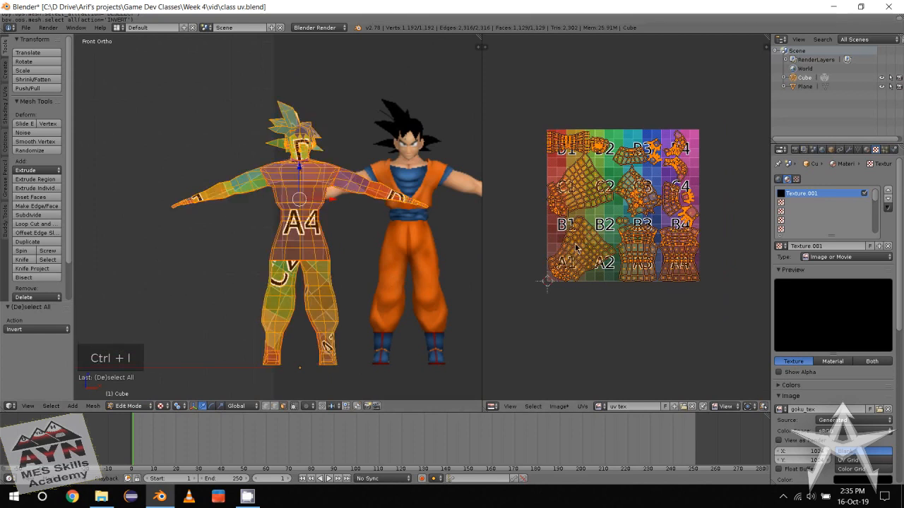
Assign the goku_tex image to the selected faces in the UV editor
left_click(571, 409)
left_click(570, 407)
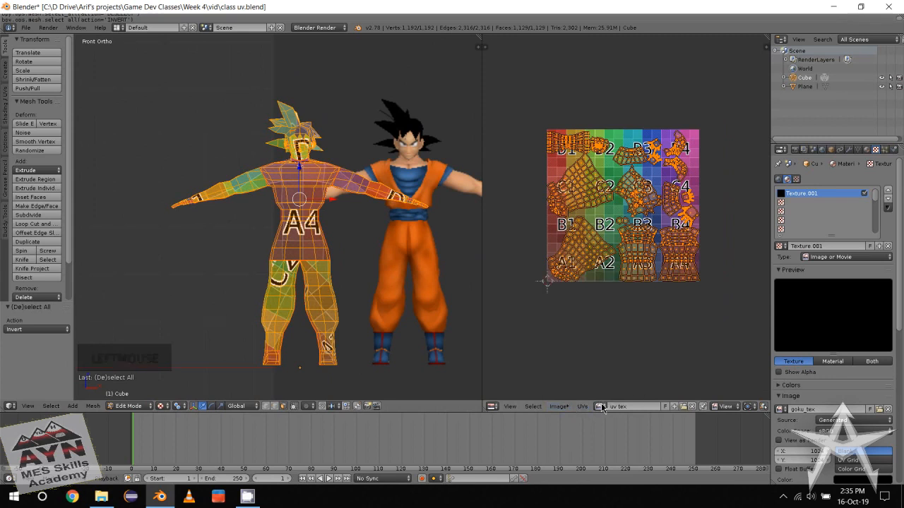
left_click(602, 407)
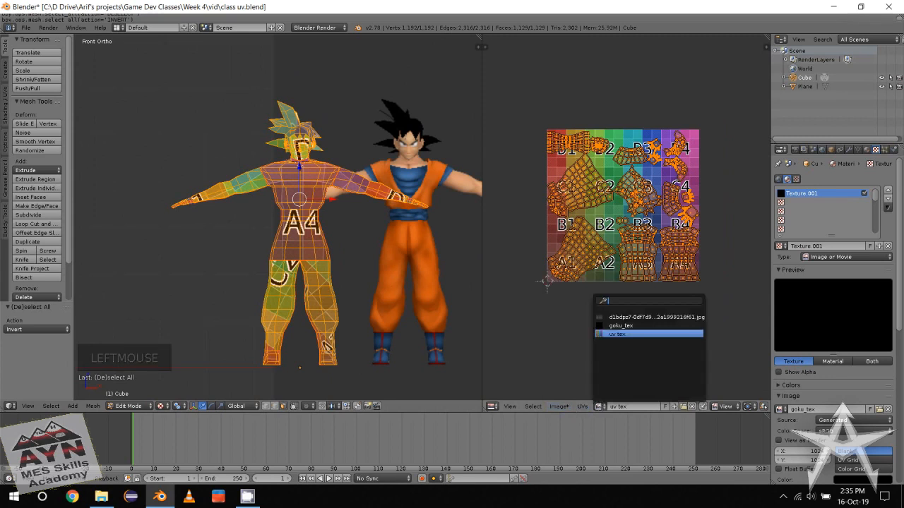
left_click(600, 409)
left_click(601, 407)
left_click(618, 327)
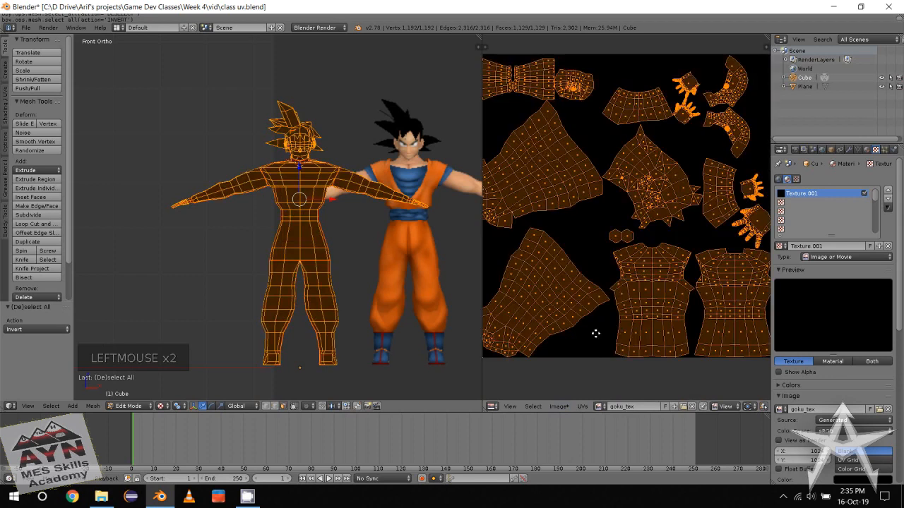
middle_click(595, 331)
scroll(590, 330, "down", 2)
middle_click(586, 329)
Clear the selection of the whole character mesh while framing the legs
middle_click_drag(363, 260, 361, 246, "shift")
scroll(363, 244, "up", 1)
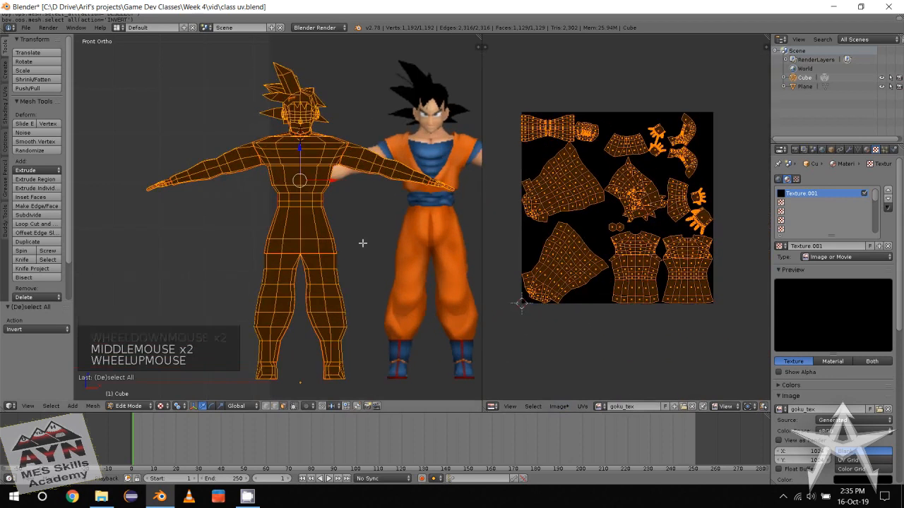
middle_click_drag(295, 228, 317, 227, "shift")
scroll(318, 226, "up", 1)
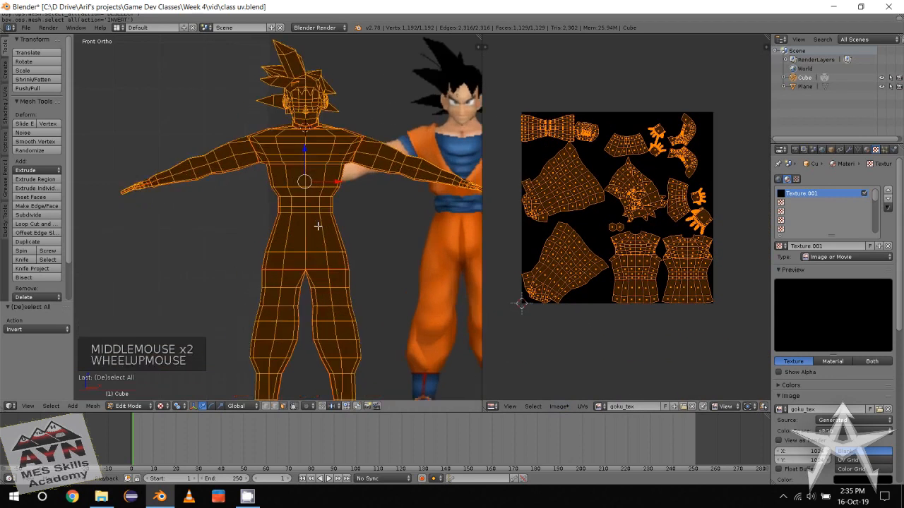
middle_click(319, 226)
middle_click_drag(279, 271, 303, 168)
scroll(303, 222, "up", 3)
middle_click_drag(264, 214, 248, 203)
left_click(250, 217)
scroll(249, 198, "down", 1)
middle_click(250, 192)
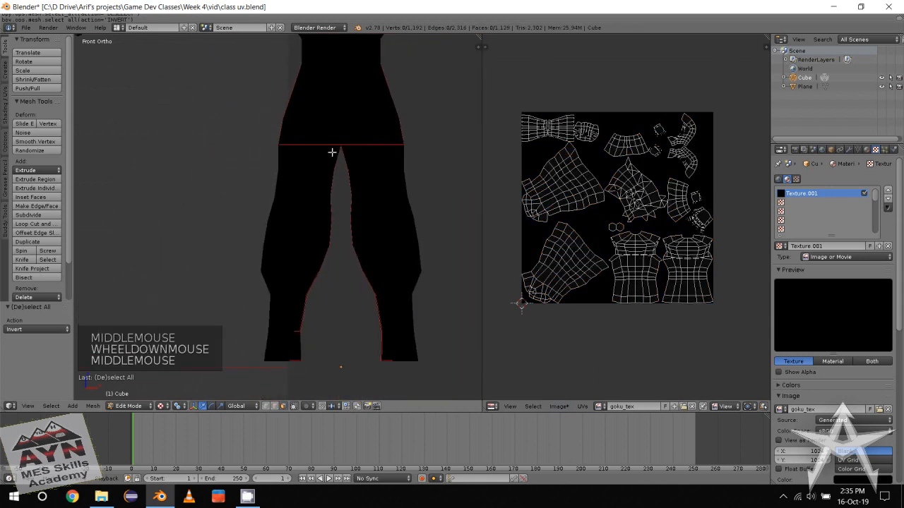
Select all linked faces of both legs, using seams as the delimiter
mouse_move(254, 169)
middle_mouse_down("alt")
mouse_move(319, 181)
mouse_move(248, 174)
middle_mouse_up("alt")
left_click_drag(238, 168, 323, 254)
middle_click_drag(294, 224, 351, 247, "alt")
key("ctrl+l")
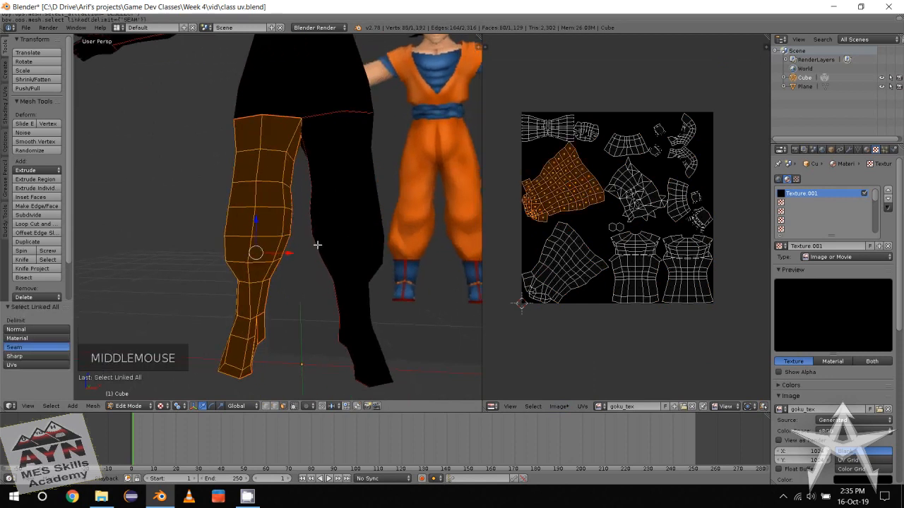
left_click_drag(186, 185, 336, 228)
middle_click_drag(337, 228, 282, 194)
key("ctrl+l")
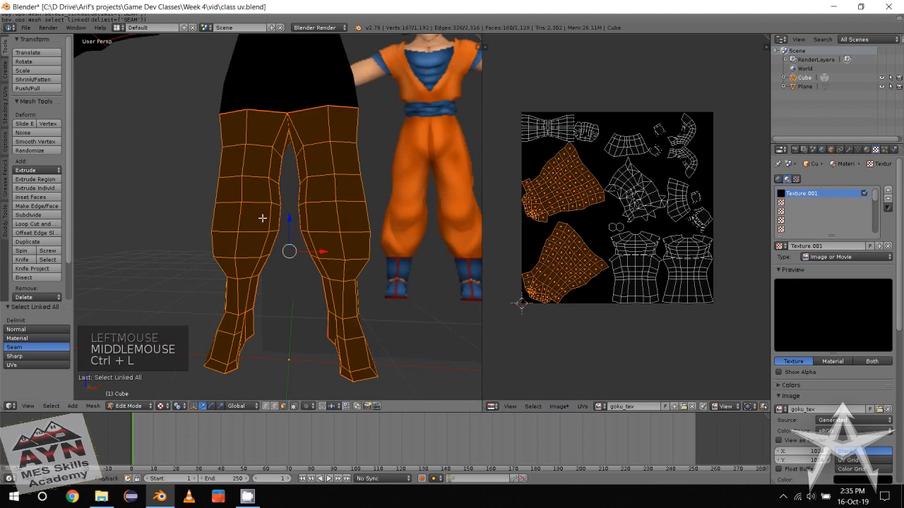
Replace the leg selection with the trouser faces from waist to lower shins, front and back, with selection limited to visible geometry turned off
key("f")
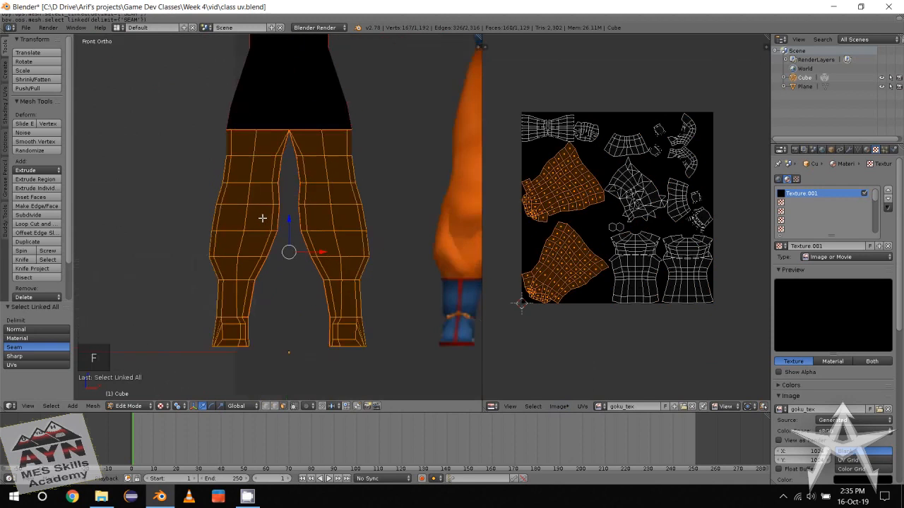
middle_click_drag(280, 234, 248, 235, "shift")
scroll(282, 253, "down", 1)
middle_click_drag(303, 267, 309, 264, "shift")
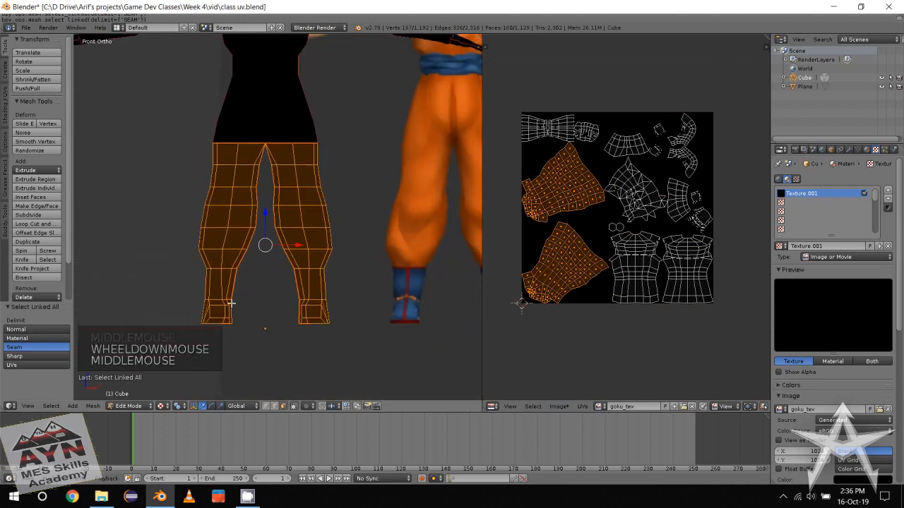
middle_click_drag(269, 244, 281, 246, "shift")
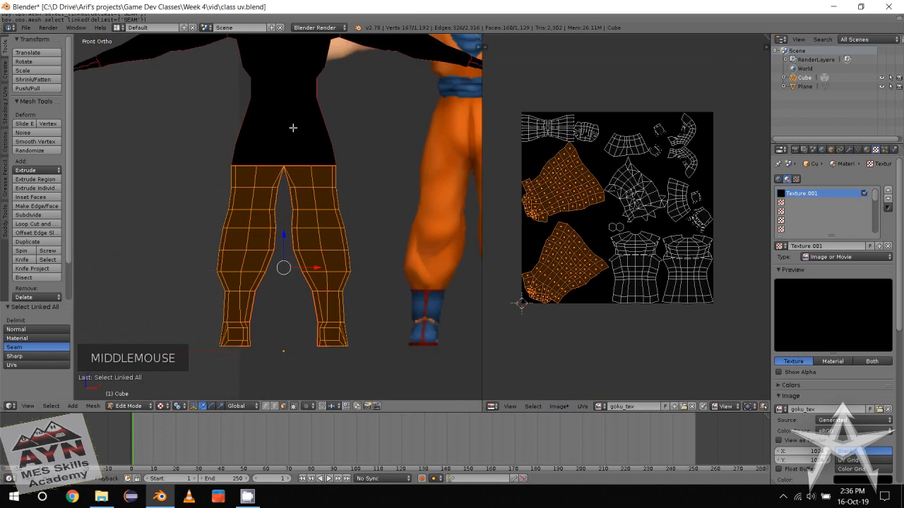
middle_click_drag(338, 162, 323, 163, "shift")
left_click_drag(192, 112, 174, 194)
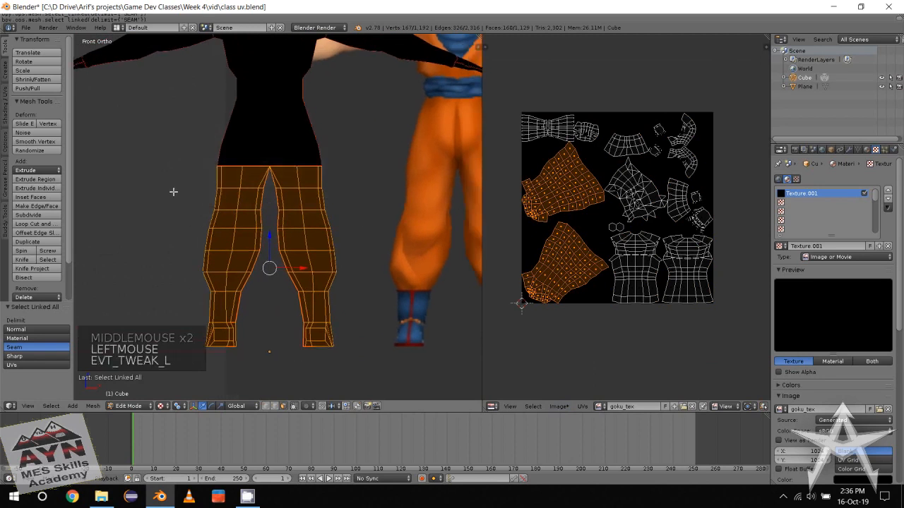
left_click(297, 408)
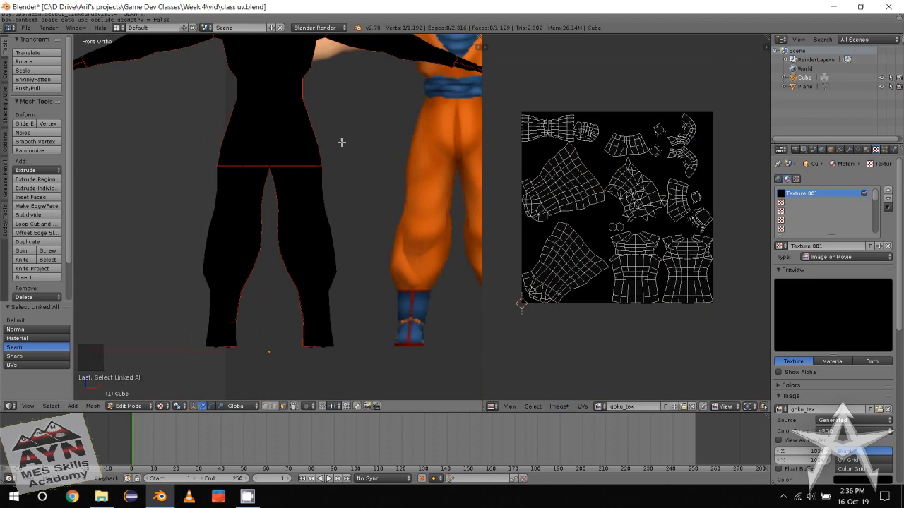
left_click_drag(172, 108, 370, 290)
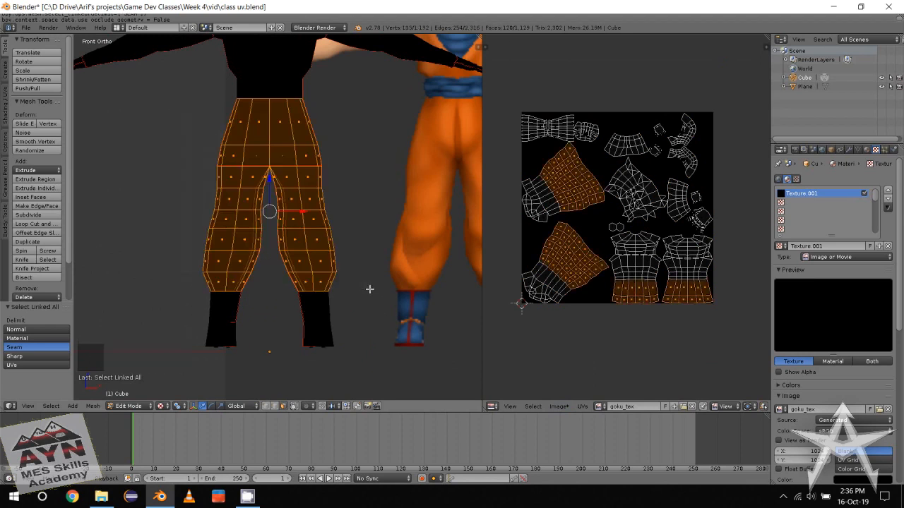
middle_click_drag(236, 318, 201, 258, "alt")
key("KP_1")
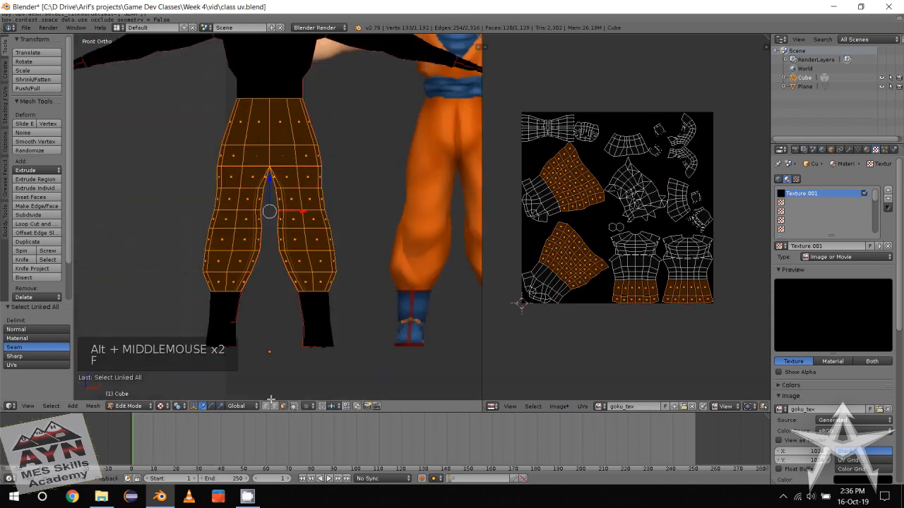
Switch to Texture Paint mode and enable face selection masking so only the trouser faces can be painted
middle_click_drag(279, 257, 303, 265)
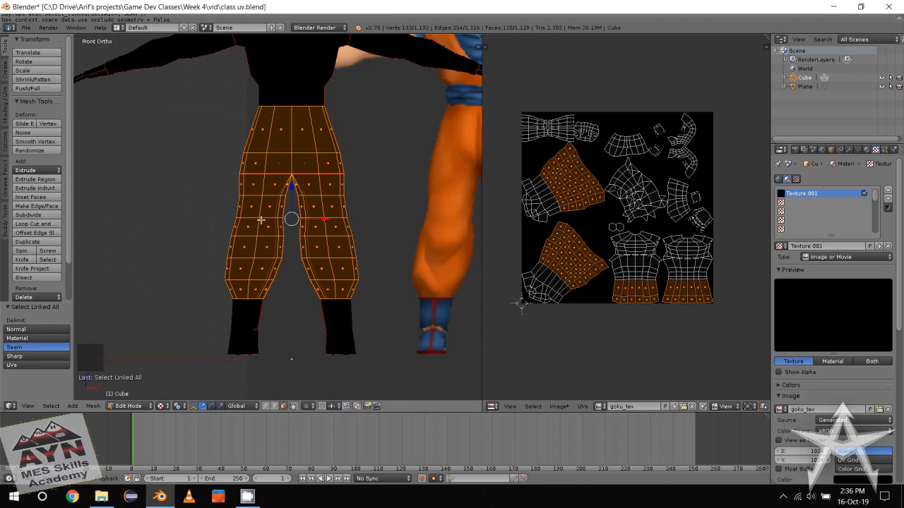
middle_click_drag(260, 220, 267, 259, "shift")
scroll(267, 260, "down", 1)
mouse_move(263, 261)
middle_mouse_down("shift")
mouse_move(259, 287)
mouse_move(258, 271)
middle_mouse_up("shift")
left_click(149, 406)
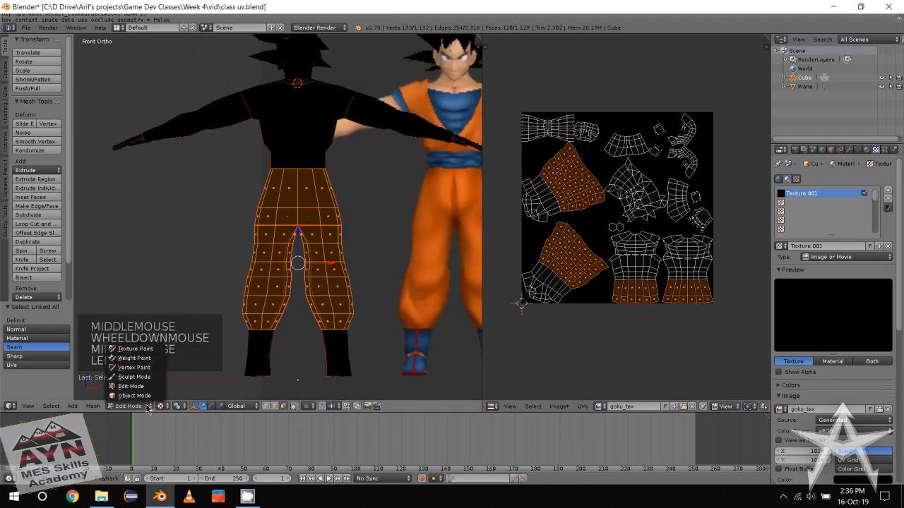
left_click(157, 349)
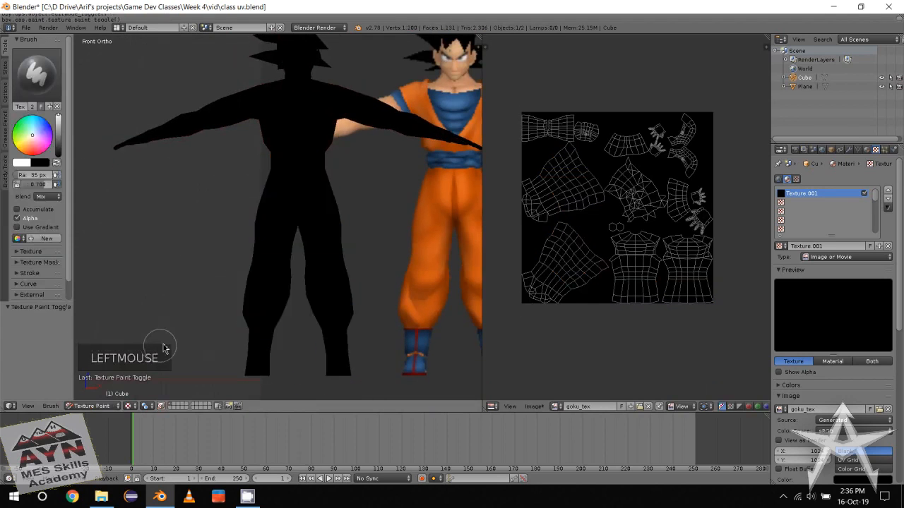
left_click(161, 406)
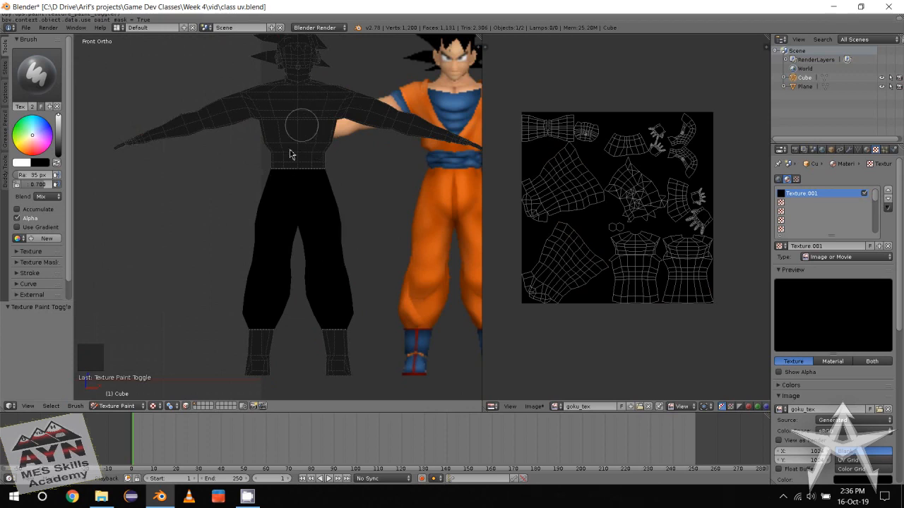
Try white brush strokes across the masked trousers, check them from another angle and undo them
mouse_move(283, 224)
left_mouse_down()
mouse_move(328, 209)
mouse_move(300, 234)
left_mouse_up()
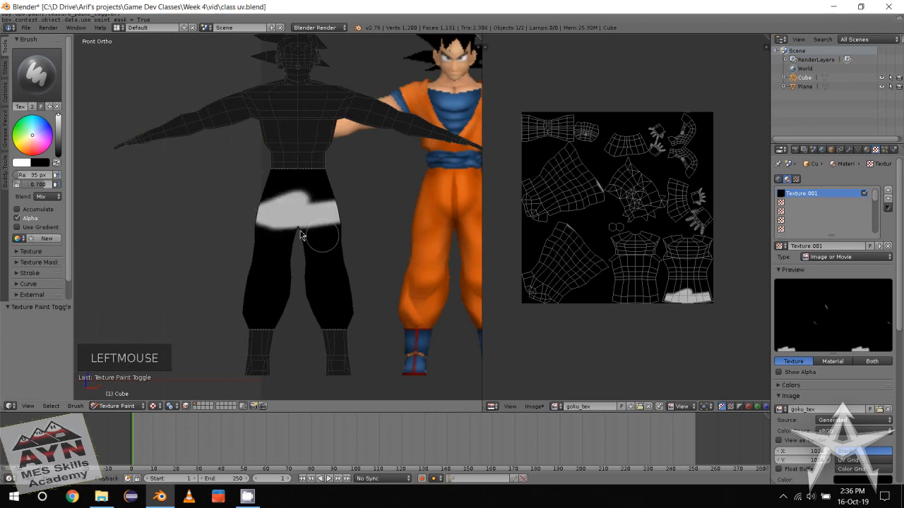
key("ctrl+z")
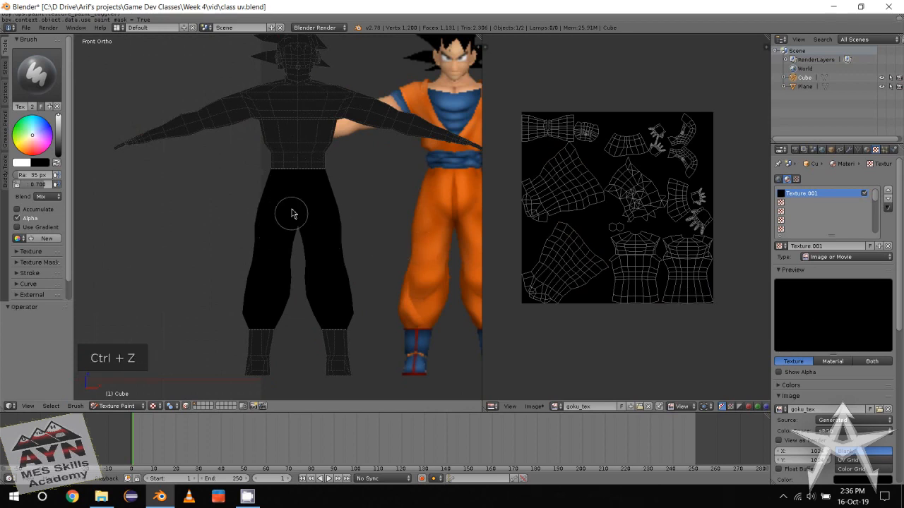
mouse_move(265, 217)
left_mouse_down()
mouse_move(329, 210)
mouse_move(256, 236)
mouse_move(261, 249)
left_mouse_up()
mouse_move(239, 262)
middle_mouse_down("alt")
mouse_move(348, 259)
mouse_move(244, 265)
middle_mouse_up("alt")
key("ctrl+z")
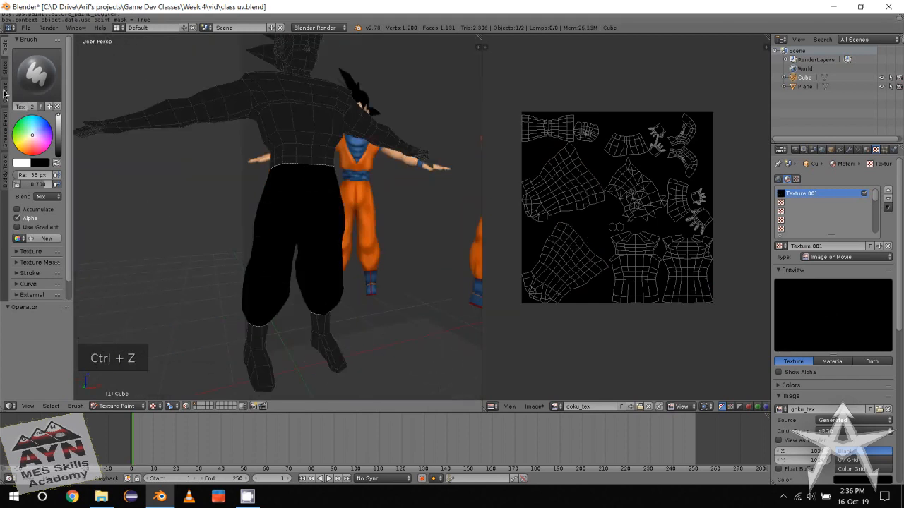
Turn off Occlude, Cull and Normal in the Project Paint options so strokes pass through the mesh
left_click(5, 92)
left_click(28, 184)
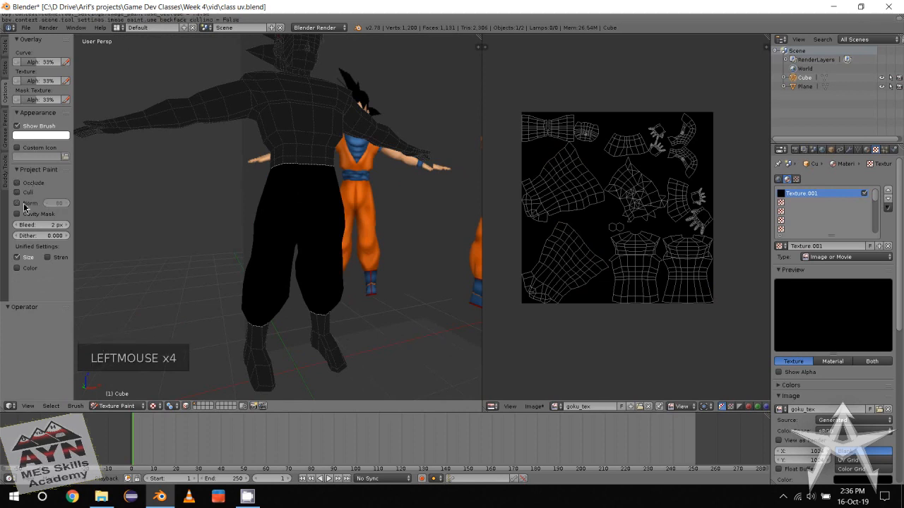
middle_click_drag(295, 215, 252, 228, "alt")
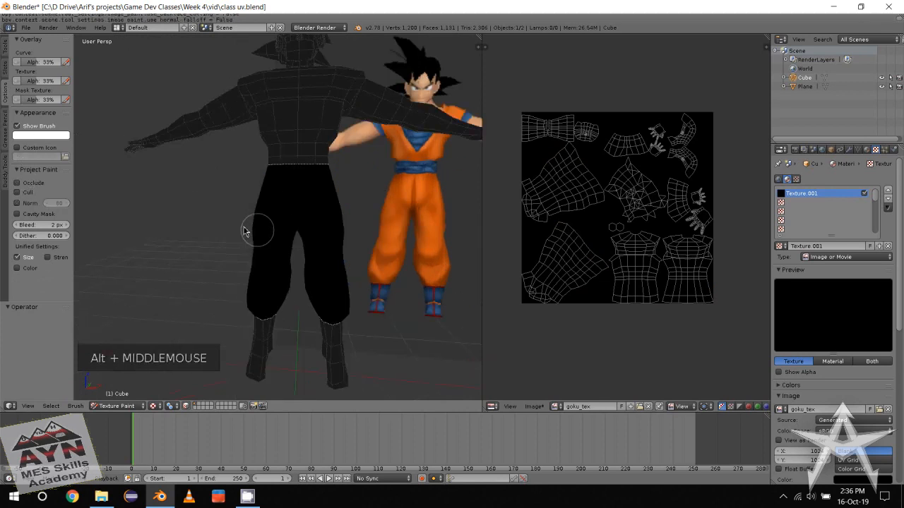
Test a stroke across the upper trousers with the changed projection options, inspect it from behind and undo it
left_click_drag(252, 228, 349, 226)
mouse_move(145, 246)
middle_mouse_down("alt")
mouse_move(353, 252)
mouse_move(194, 247)
mouse_move(279, 263)
middle_mouse_up("alt")
key("ctrl+z")
key("f")
Return to the brush settings and sample the orange of the reference character's trousers as the brush color
left_click(5, 49)
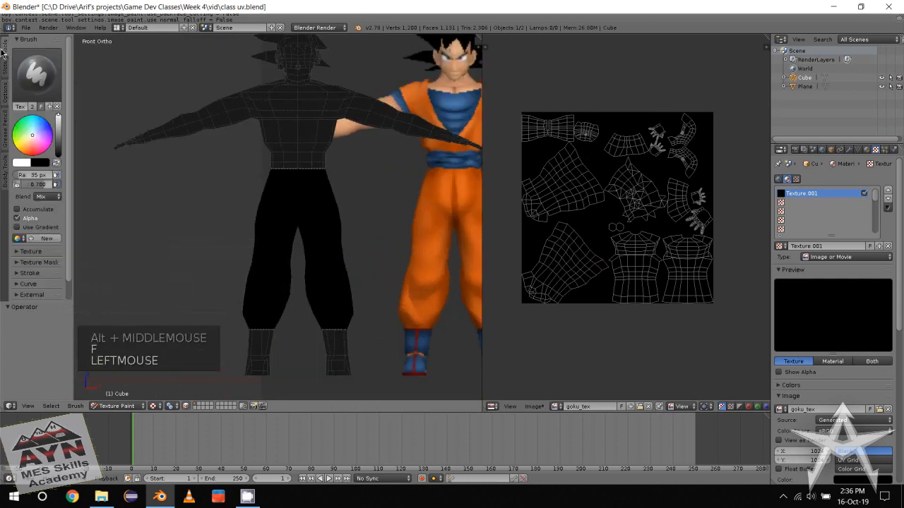
middle_click_drag(363, 273, 239, 249)
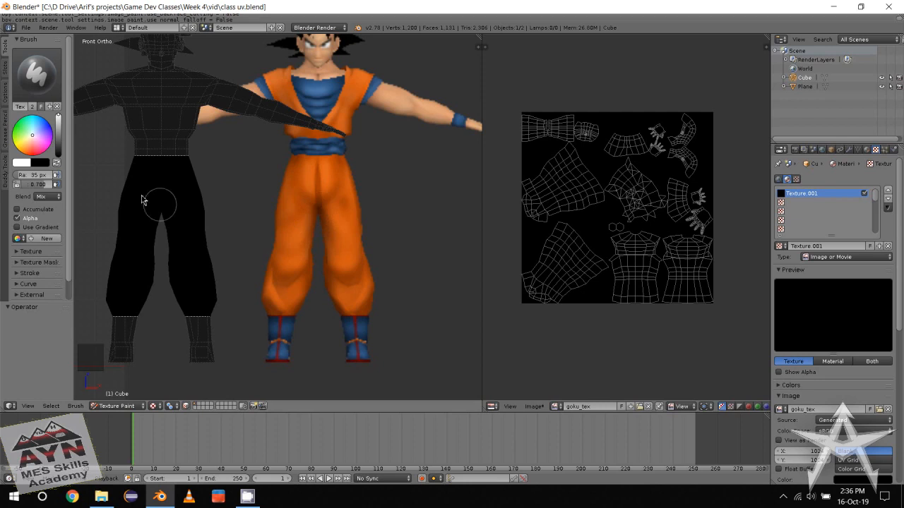
middle_click_drag(142, 200, 182, 210, "shift")
right_click(343, 196)
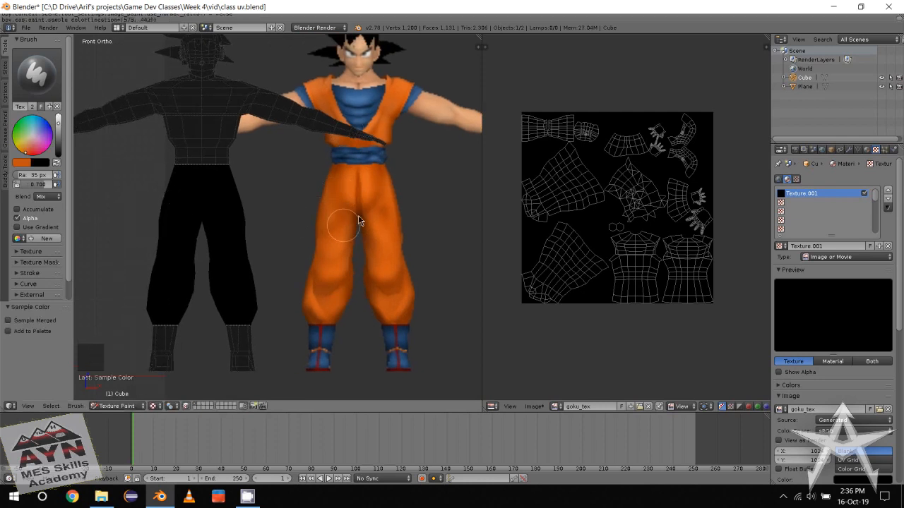
Set the brush color to near white so it does not tint the image being painted
middle_click_drag(58, 174, 100, 179, "shift")
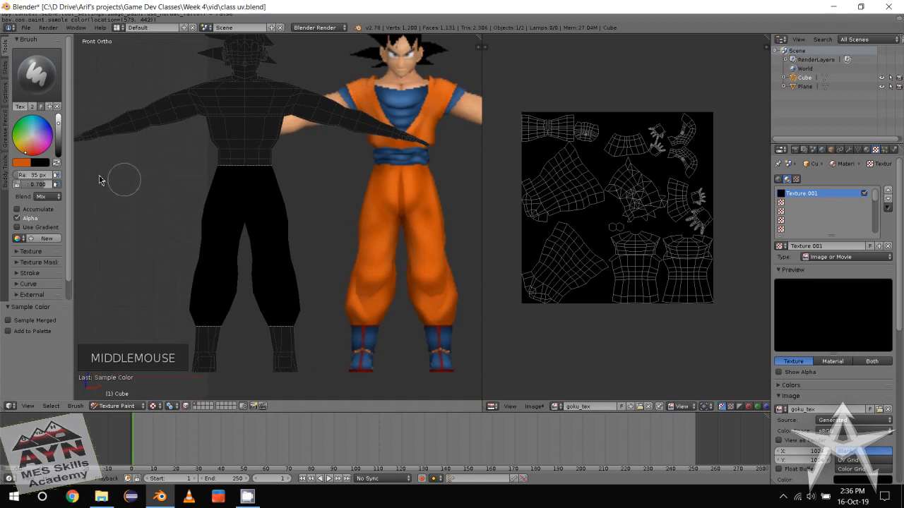
left_click(34, 139)
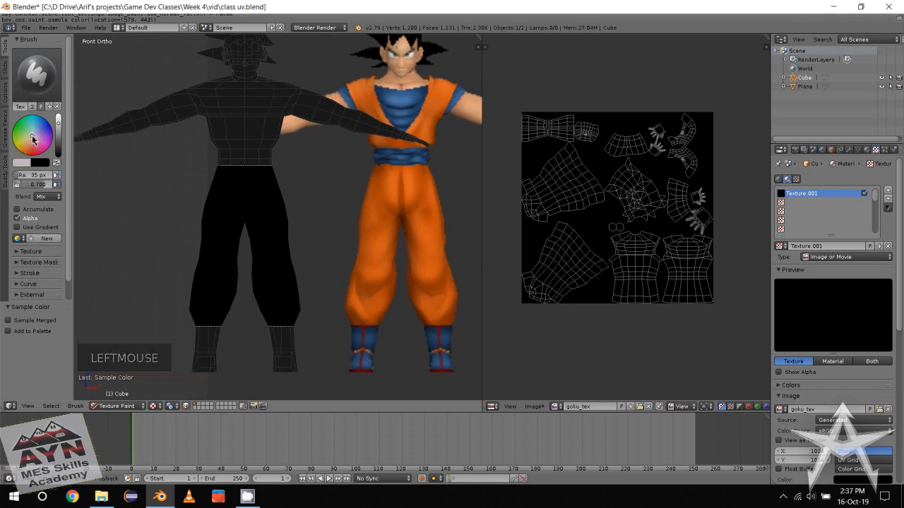
left_click(32, 140)
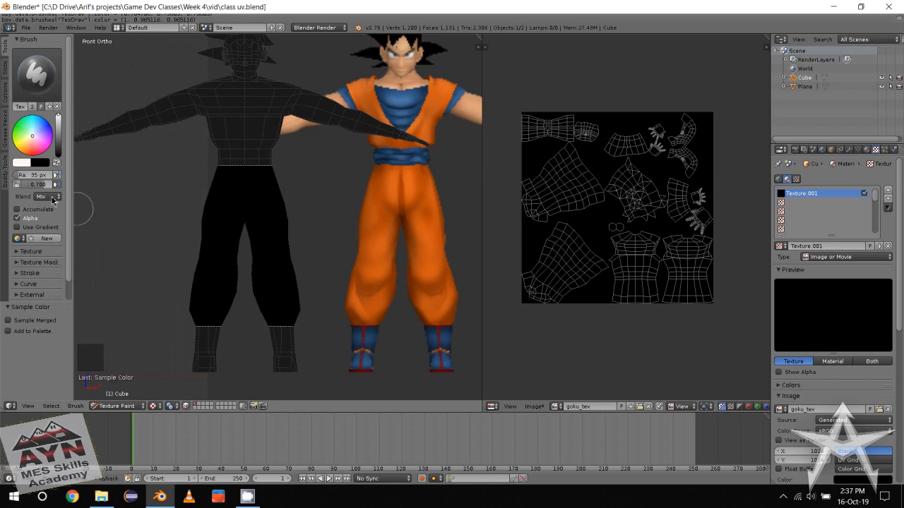
Assign the existing reference image texture named Texture to the paint brush
scroll(53, 202, "down", 1)
left_click(33, 233)
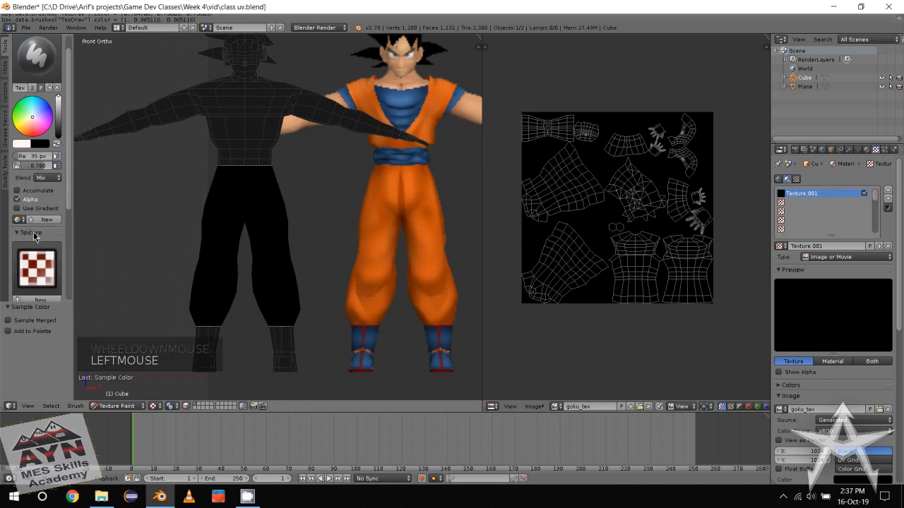
scroll(35, 239, "down", 2)
left_click(47, 236)
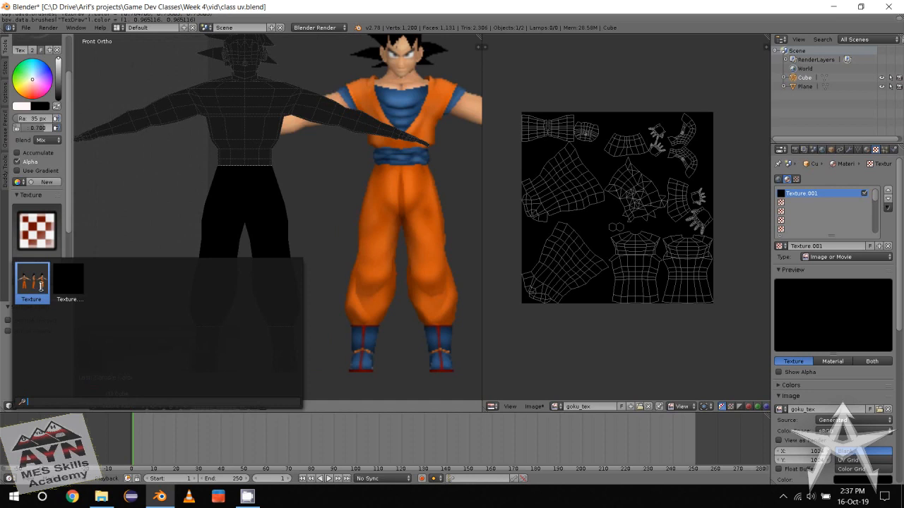
left_click(40, 286)
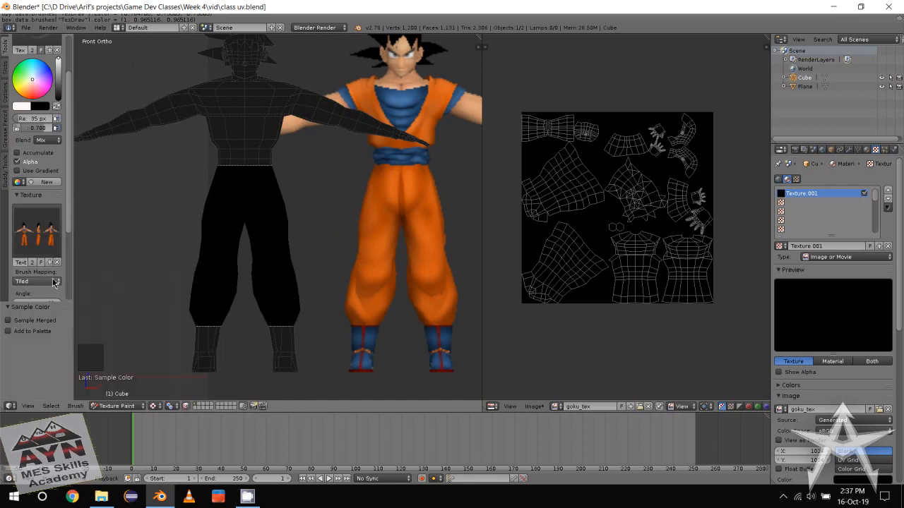
Undo a test stroke on the trousers, set the brush mapping to Stencil and fit the stencil to the image aspect
mouse_move(214, 237)
left_mouse_down()
mouse_move(229, 245)
mouse_move(207, 276)
left_mouse_up()
key("ctrl+z")
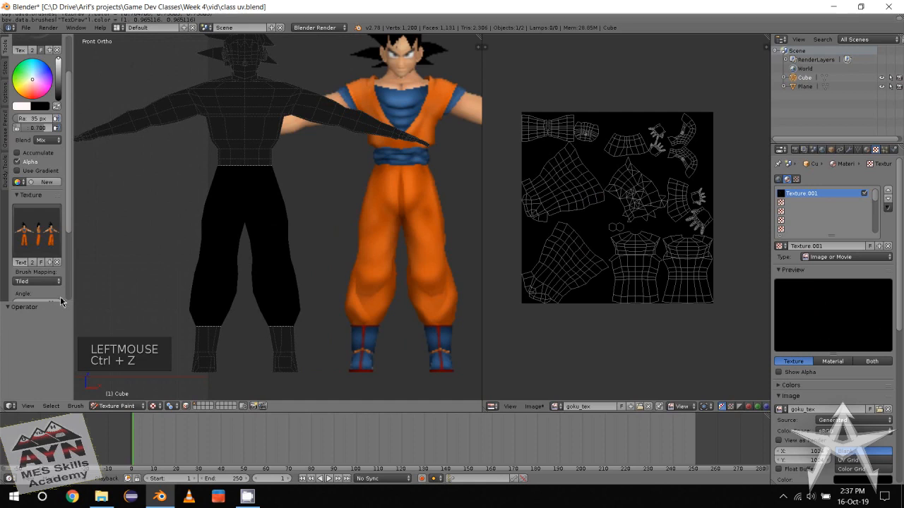
left_click(58, 282)
left_click(27, 233)
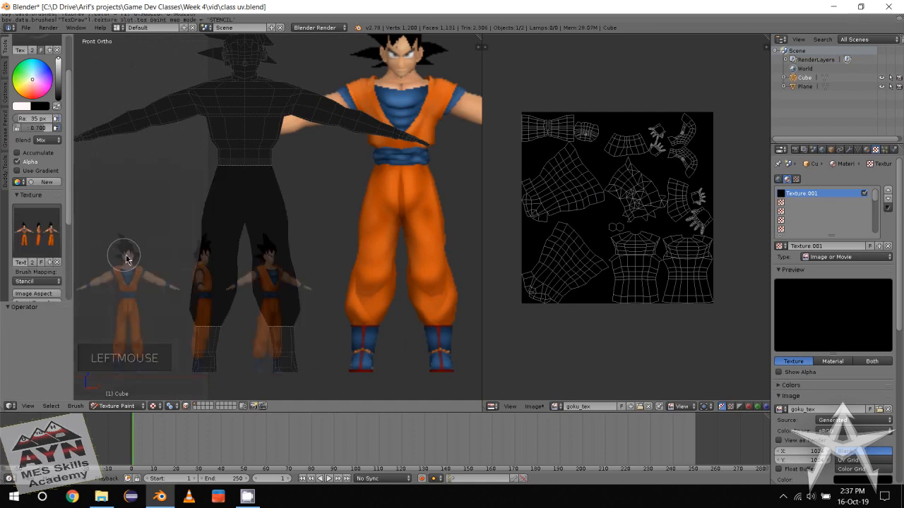
middle_click_drag(191, 272, 191, 259)
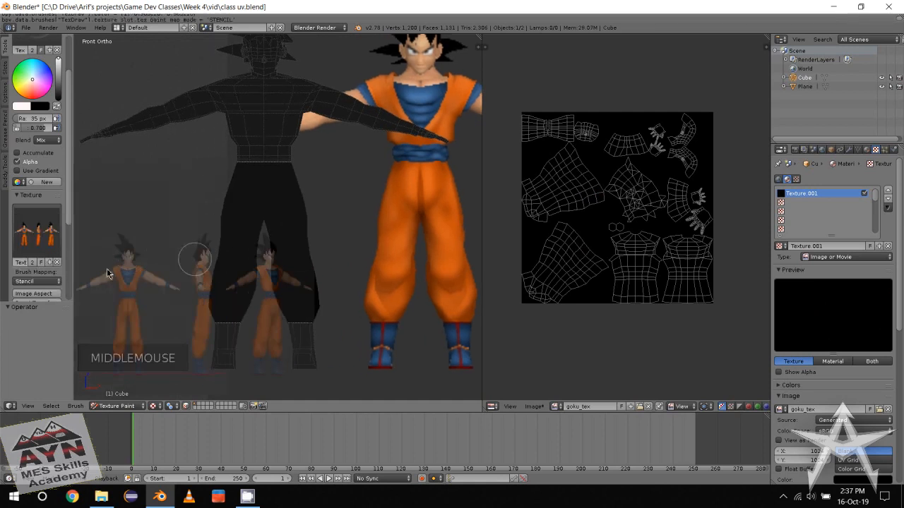
scroll(50, 295, "down", 1)
left_click(43, 275)
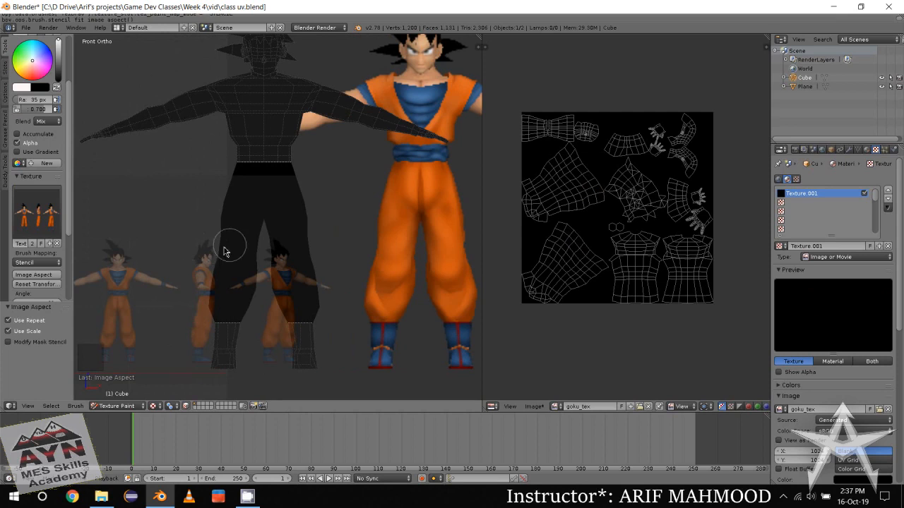
Set the stencil angle to 0° and scale and position the reference's front view to match the character mesh
middle_click_drag(230, 246, 170, 259)
right_click_drag(159, 274, 246, 244, "alt")
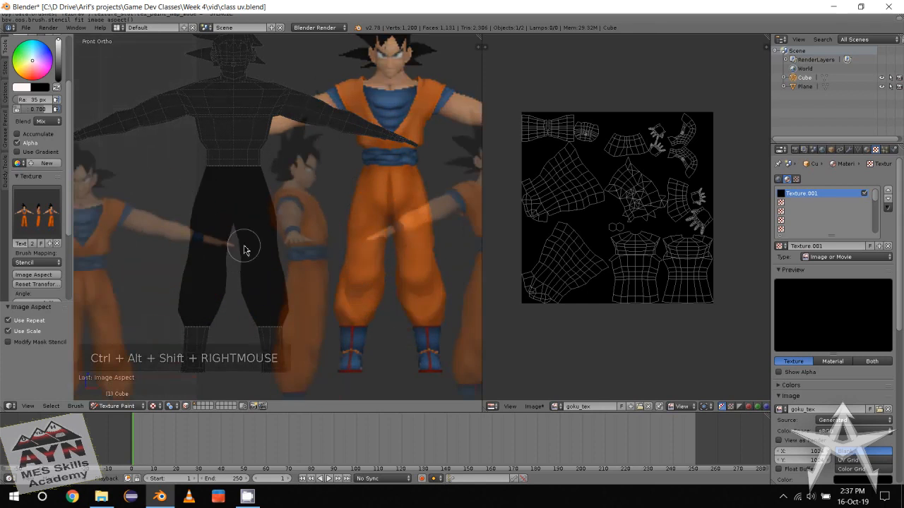
scroll(46, 258, "down", 4)
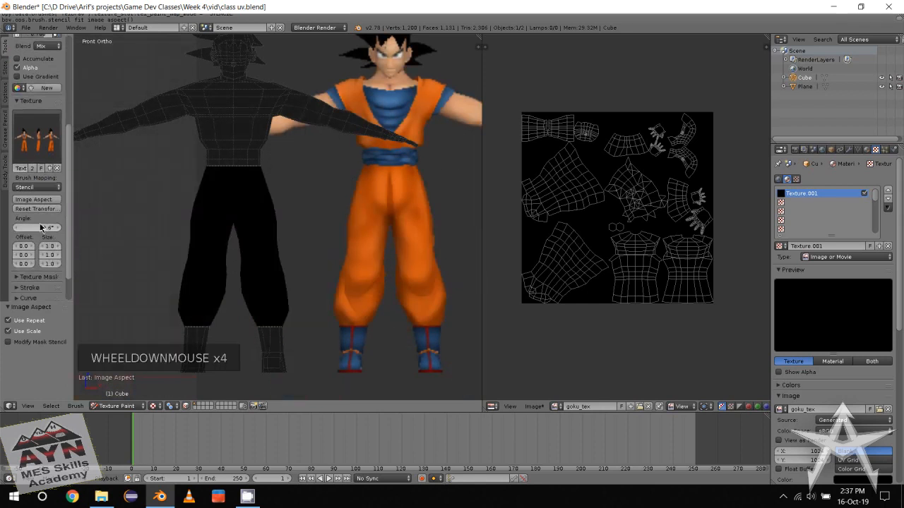
left_click(40, 228)
type("0")
key("Return")
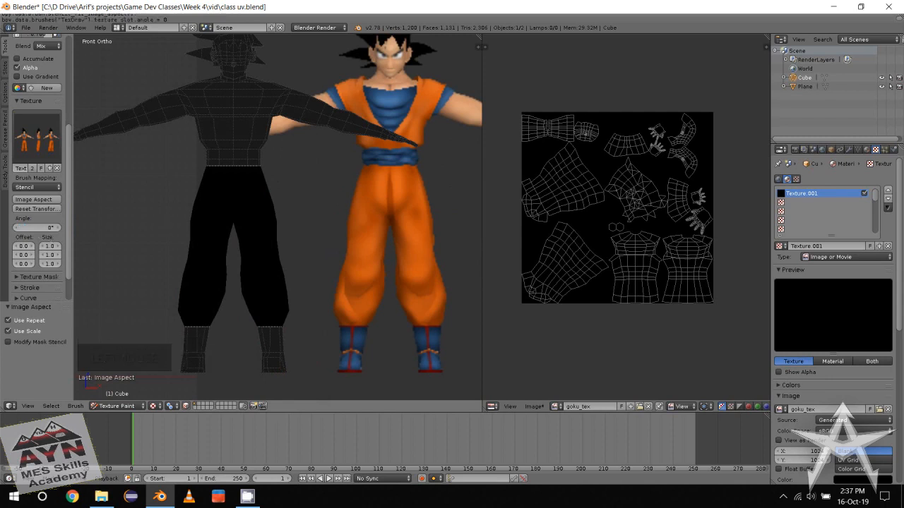
right_click_drag(180, 292, 301, 238, "alt")
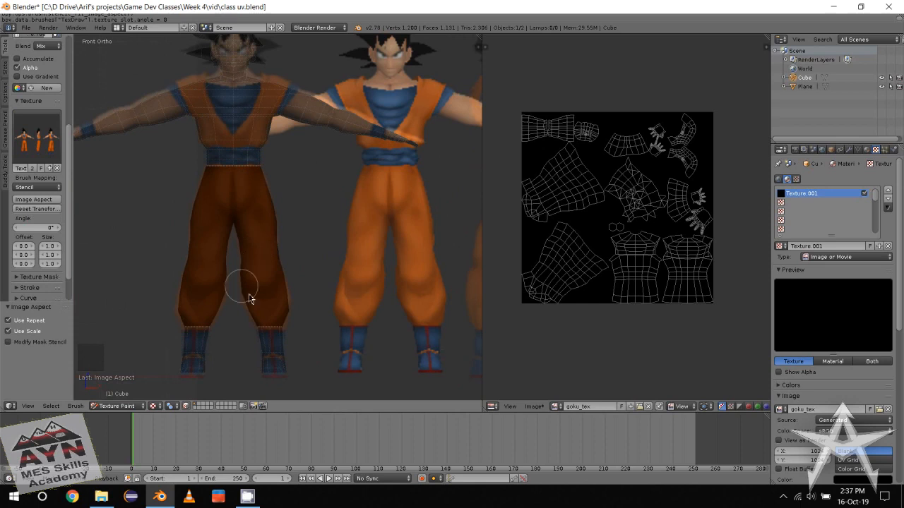
Paint both legs and the waist of the masked trousers through the aligned reference stencil
mouse_move(295, 330)
left_mouse_down()
mouse_move(262, 257)
mouse_move(280, 358)
left_mouse_up()
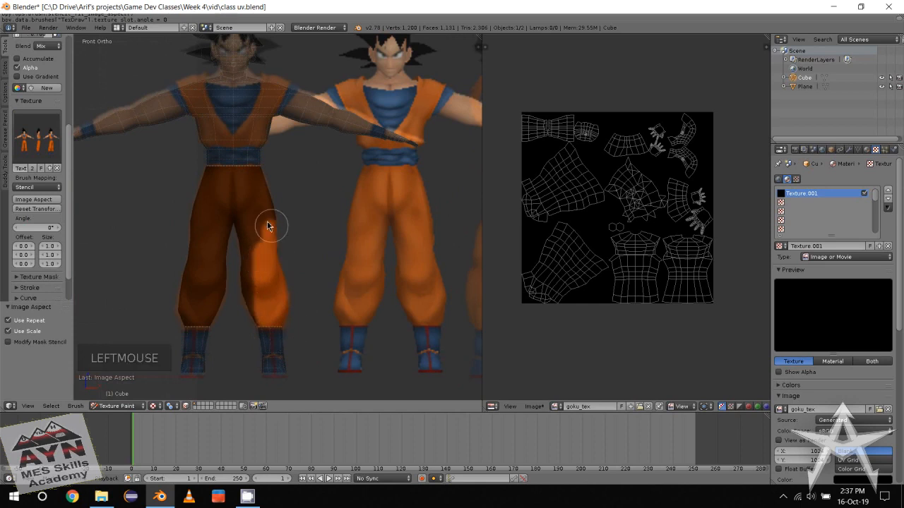
mouse_move(268, 226)
left_mouse_down()
mouse_move(258, 226)
mouse_move(280, 244)
left_mouse_up()
left_click_drag(255, 289, 235, 193)
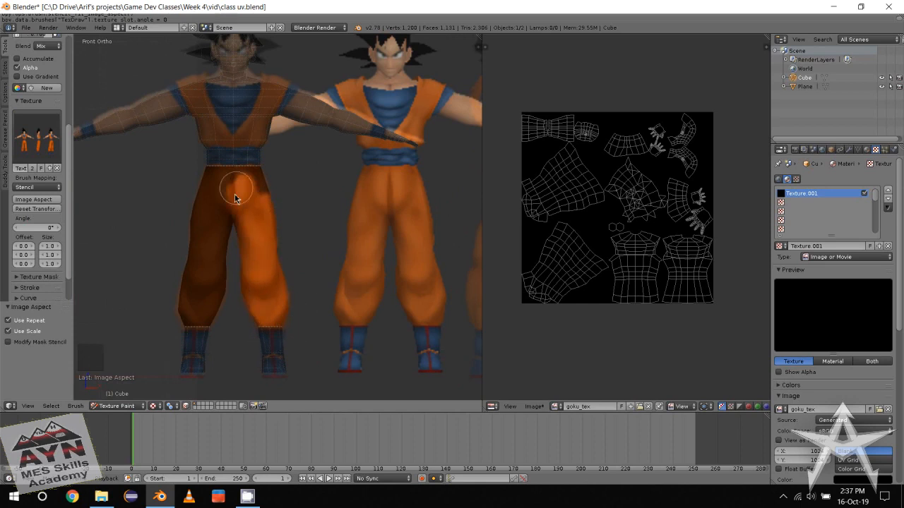
mouse_move(252, 165)
left_mouse_down()
mouse_move(190, 250)
mouse_move(191, 287)
mouse_move(223, 228)
left_mouse_up()
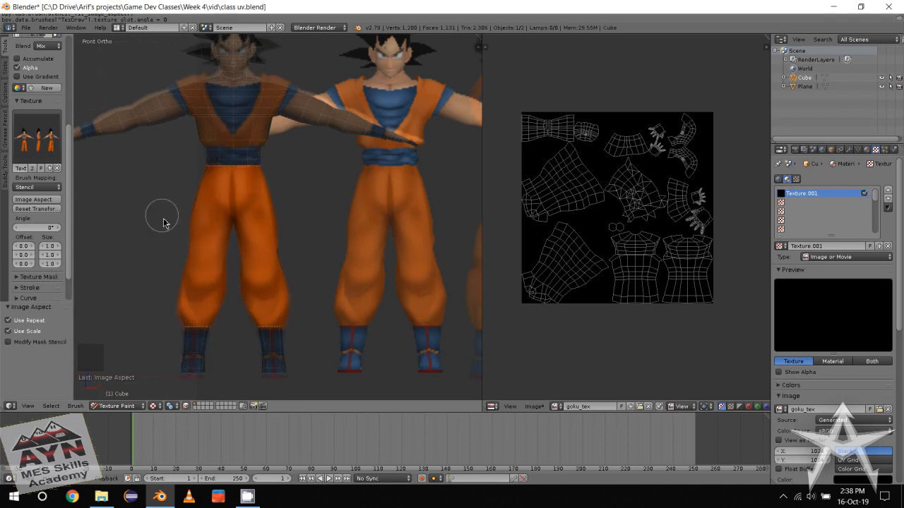
Check the painted trousers in the UV layout and unlink the reference texture from the brush
middle_click_drag(214, 239, 251, 235)
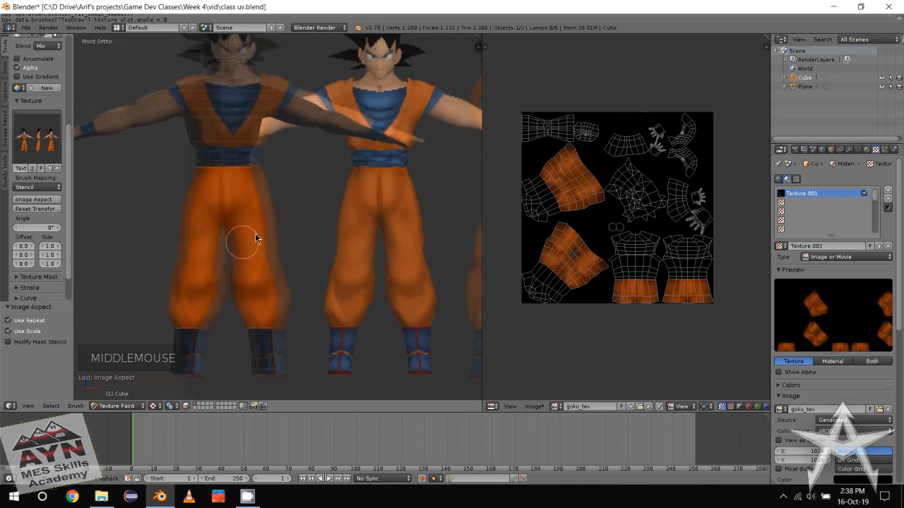
scroll(568, 241, "up", 2)
middle_click_drag(569, 240, 573, 246)
scroll(591, 244, "up", 2)
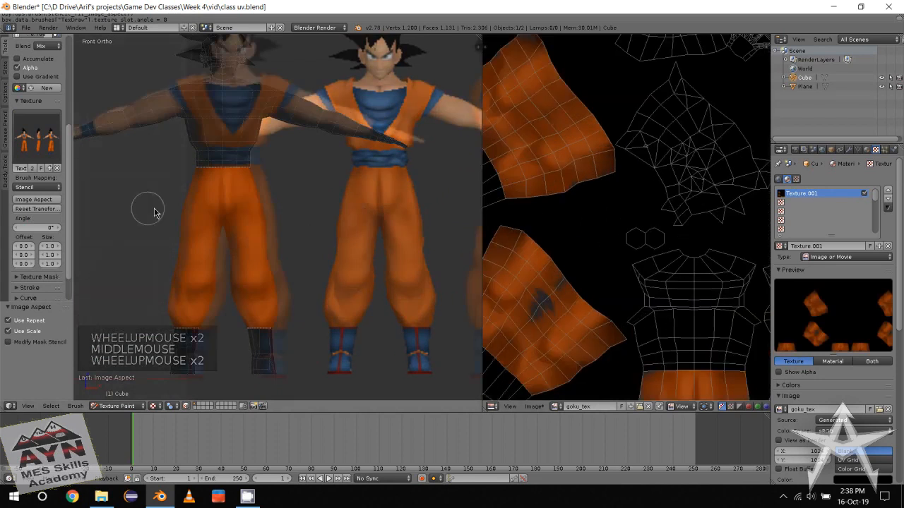
middle_click_drag(163, 211, 202, 194)
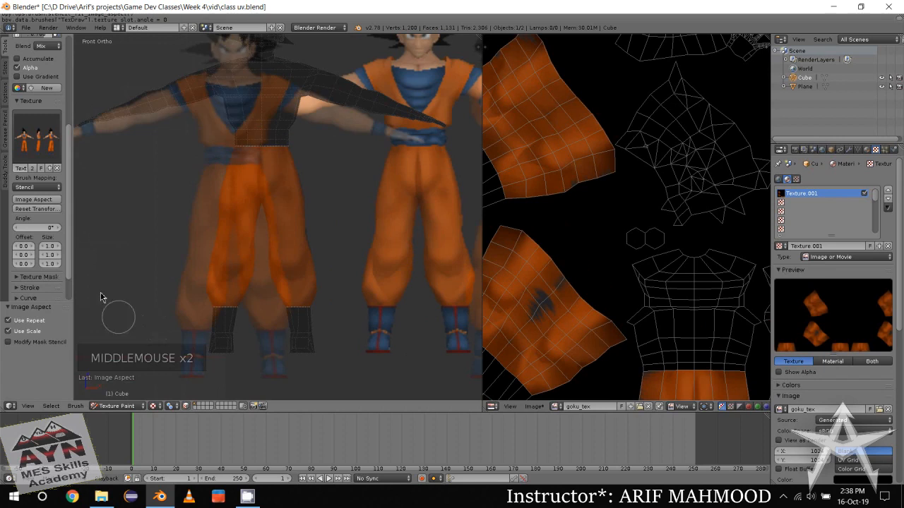
left_click(57, 168)
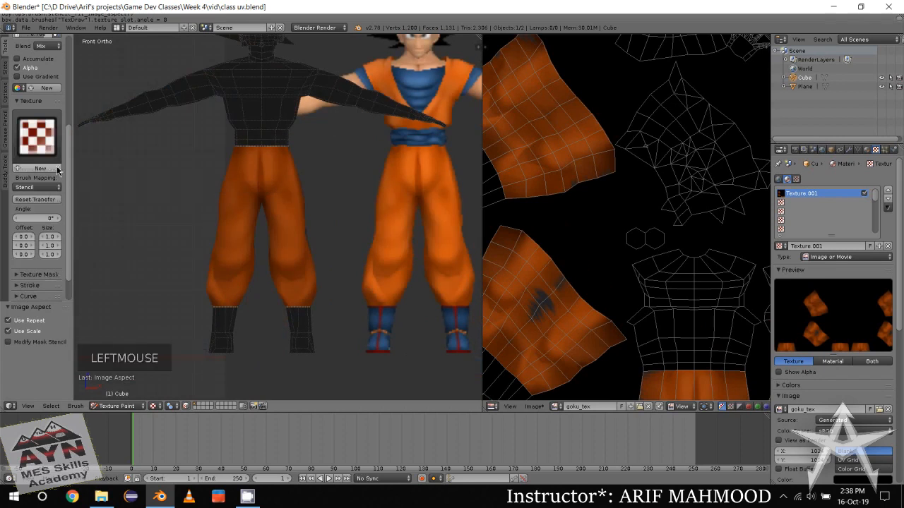
Examine the sides and back of the painted trousers for gaps in the paint
mouse_move(172, 210)
middle_mouse_down("alt")
mouse_move(228, 228)
mouse_move(299, 231)
mouse_move(365, 214)
mouse_move(205, 223)
mouse_move(191, 276)
mouse_move(185, 257)
middle_mouse_up("alt")
scroll(222, 243, "up", 1)
scroll(185, 258, "down", 1)
middle_click_drag(185, 258, 186, 223, "alt")
scroll(313, 240, "up", 2)
middle_click_drag(313, 240, 299, 216, "alt")
middle_click_drag(226, 169, 120, 235, "alt")
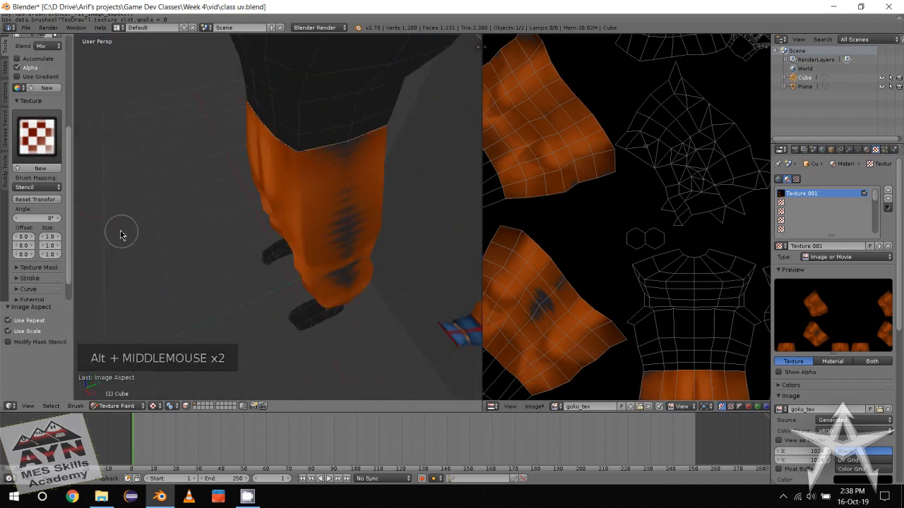
middle_click_drag(210, 234, 292, 223, "alt")
Turn on X symmetry for painting, try a stroke on the back of the trousers and undo it
scroll(46, 248, "down", 4)
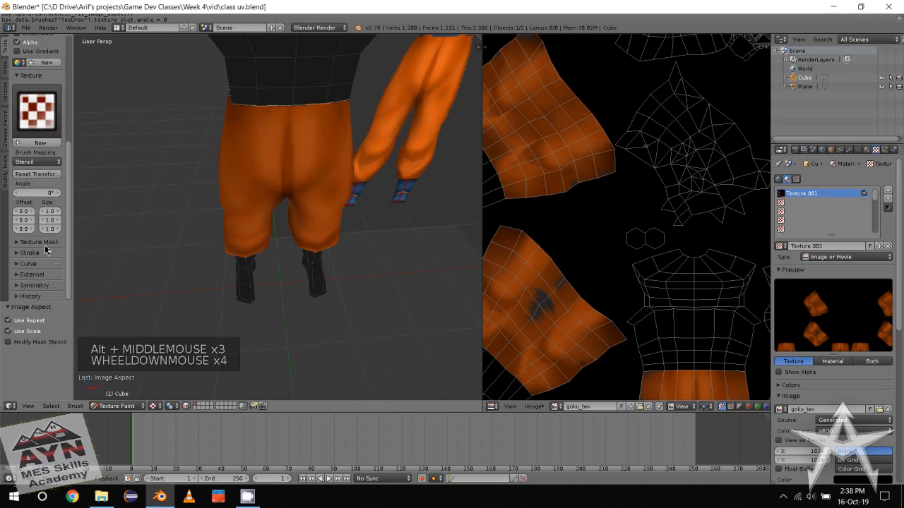
left_click(38, 286)
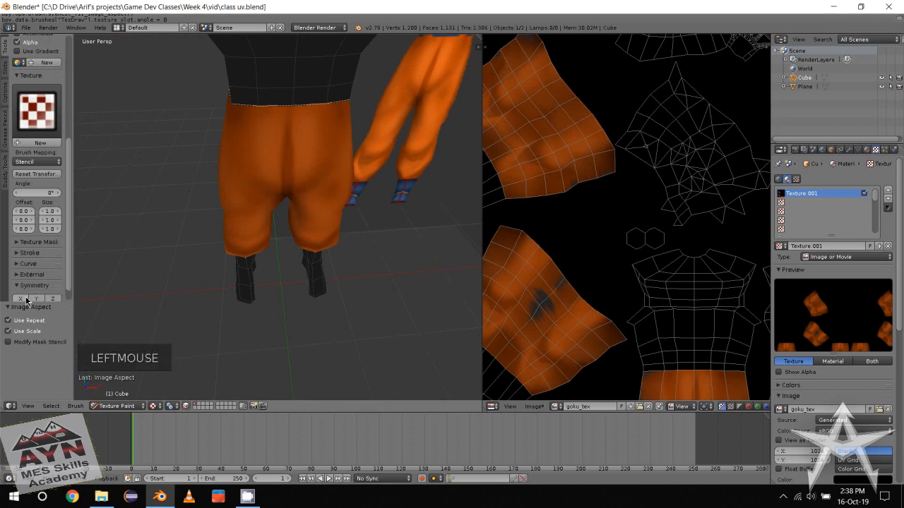
left_click(24, 299)
middle_click_drag(205, 225, 232, 221, "alt")
left_click_drag(243, 162, 236, 183)
mouse_move(353, 206)
middle_mouse_down("alt")
mouse_move(321, 215)
mouse_move(270, 175)
mouse_move(107, 147)
middle_mouse_up("alt")
key("ctrl+z")
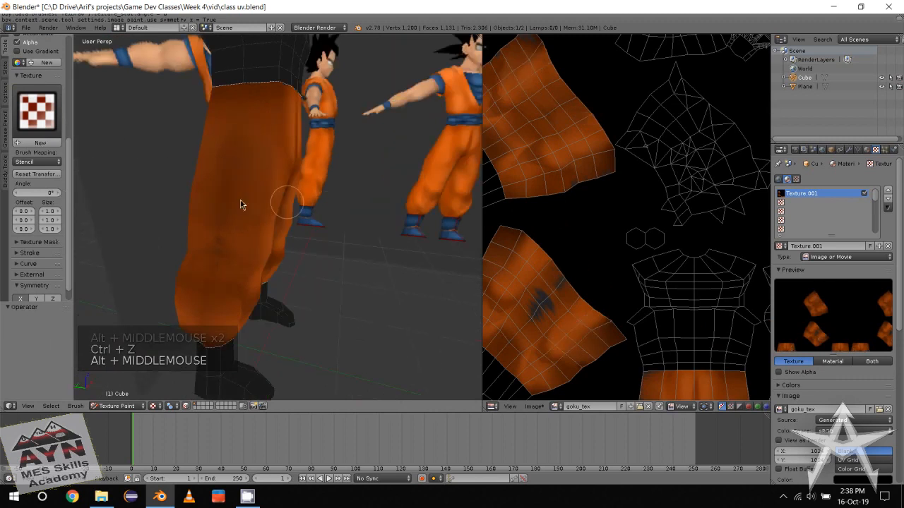
Lower the brush strength to 0.196 and sample the dark orange from the side of the trousers
scroll(50, 175, "up", 10)
left_click(47, 186)
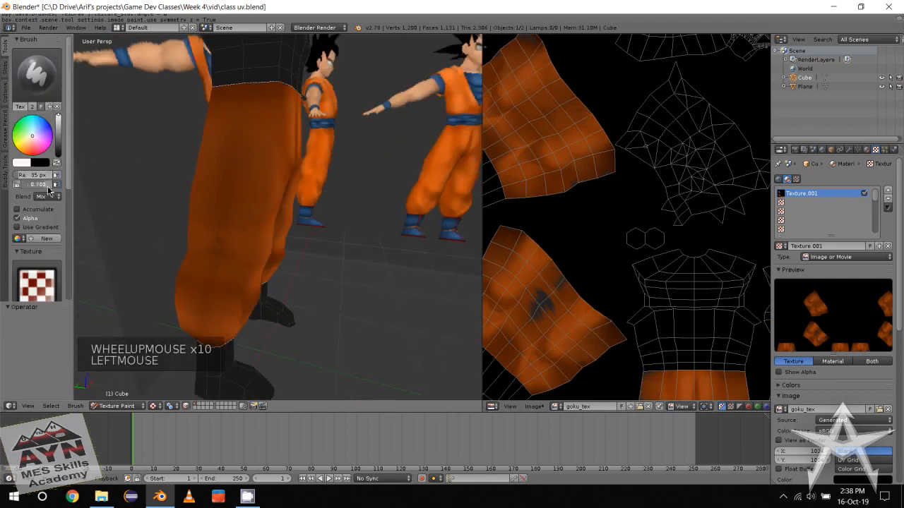
left_click_drag(41, 190, 33, 191)
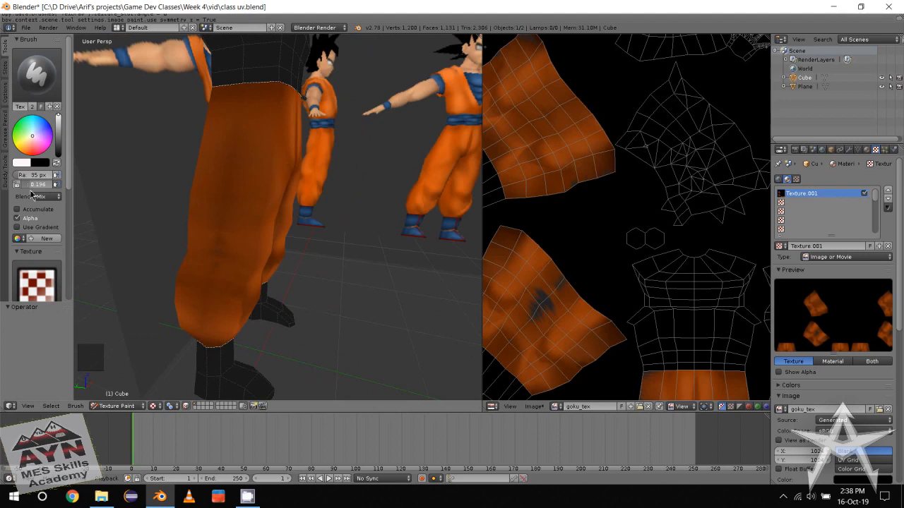
right_click(209, 208)
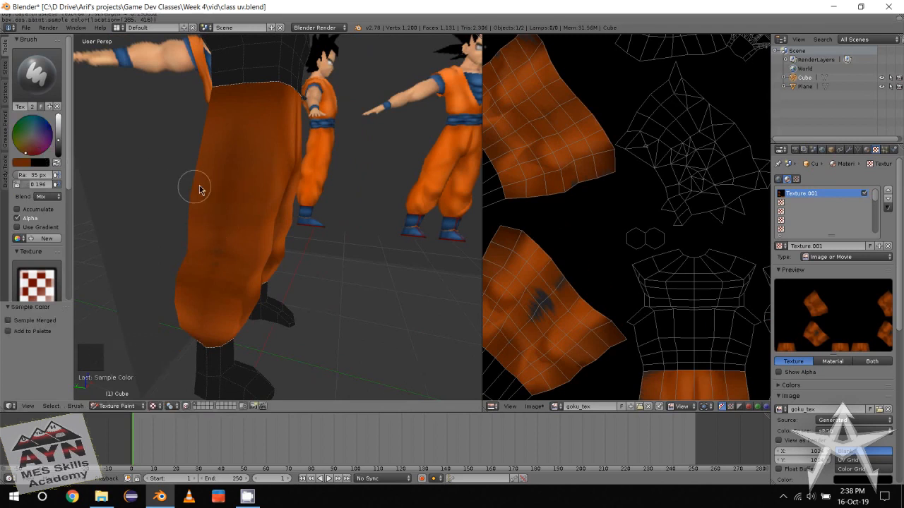
Paint the sampled dark orange over the dark patches on the outer sides of the trouser legs, mainly around the lower leg
left_click_drag(233, 169, 236, 147)
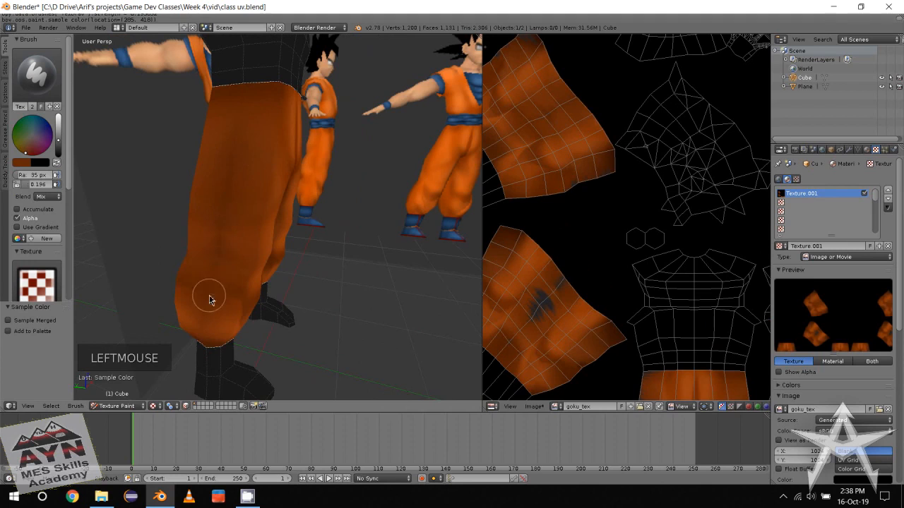
left_click_drag(209, 300, 218, 280)
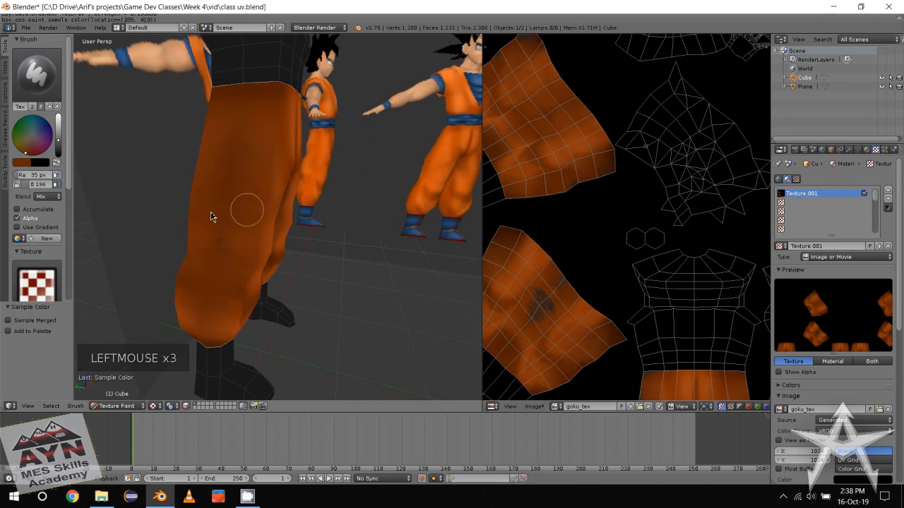
mouse_move(210, 217)
middle_mouse_down("alt")
mouse_move(188, 226)
mouse_move(350, 258)
mouse_move(317, 263)
middle_mouse_up("alt")
left_click(346, 244)
left_click(346, 247)
left_click(354, 254)
left_click(356, 268)
left_click(329, 290)
left_click(351, 262)
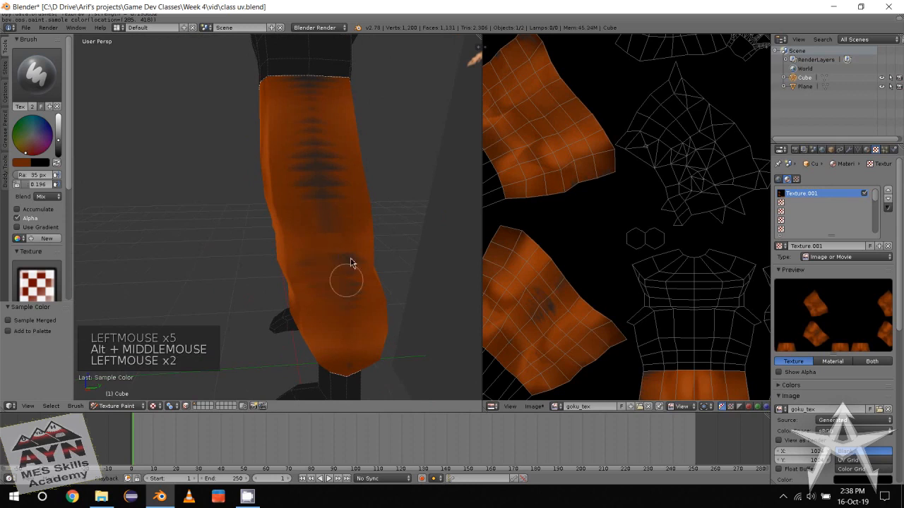
left_click(357, 279)
left_click(358, 293)
left_click(356, 301)
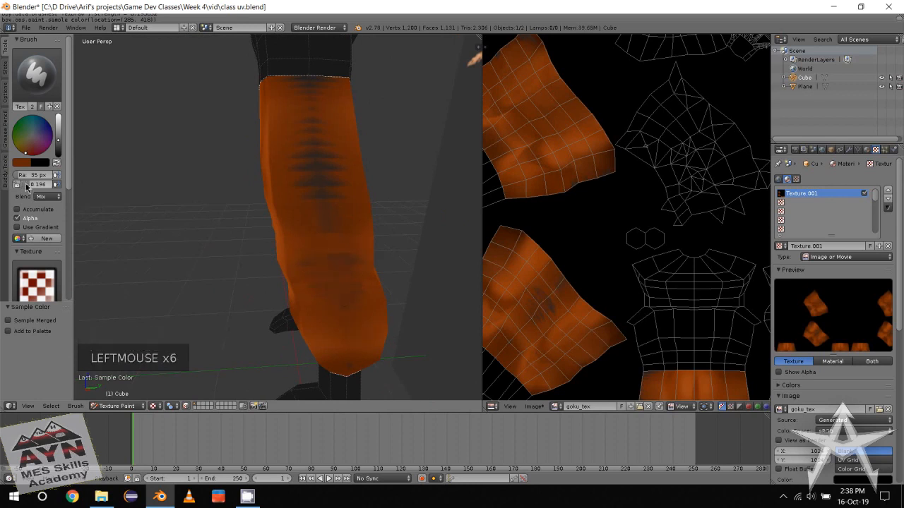
Raise the brush strength to 0.265, resample the orange beside the seam and dab it over the lower leg's remaining dark patches
left_click_drag(30, 186, 35, 187)
right_click(293, 253)
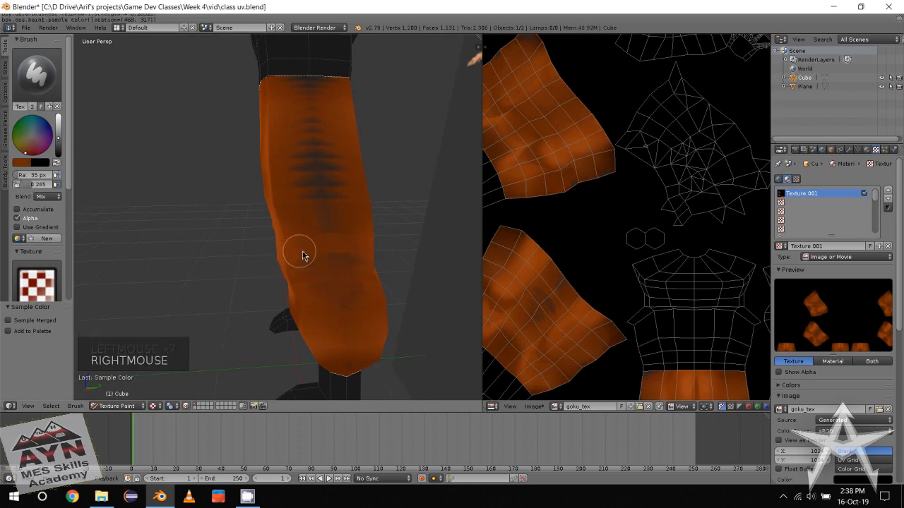
left_click(313, 268)
left_click(319, 274)
left_click(329, 283)
left_click(336, 291)
Turn off X symmetry for painting and bring the outer side of the trouser leg into view
middle_click_drag(248, 232, 212, 233, "alt")
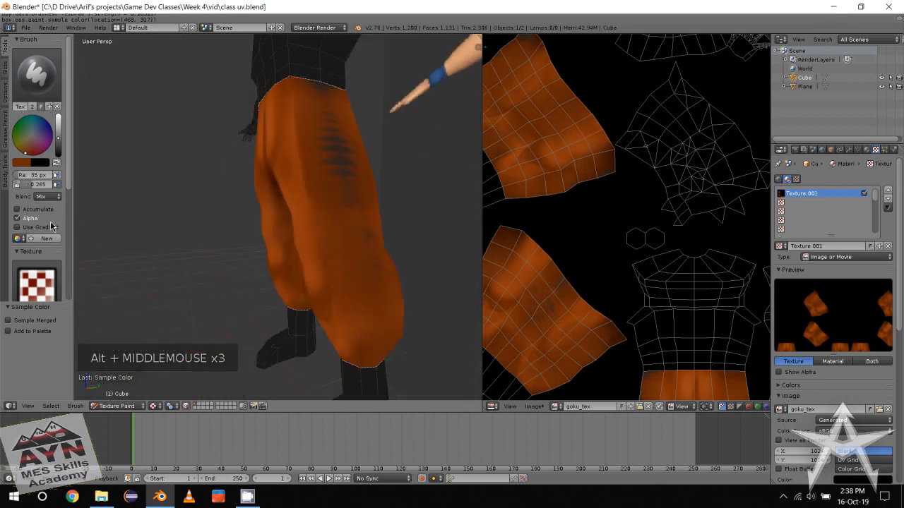
scroll(35, 212, "down", 10)
left_click(21, 286)
middle_click_drag(113, 265, 336, 252, "alt")
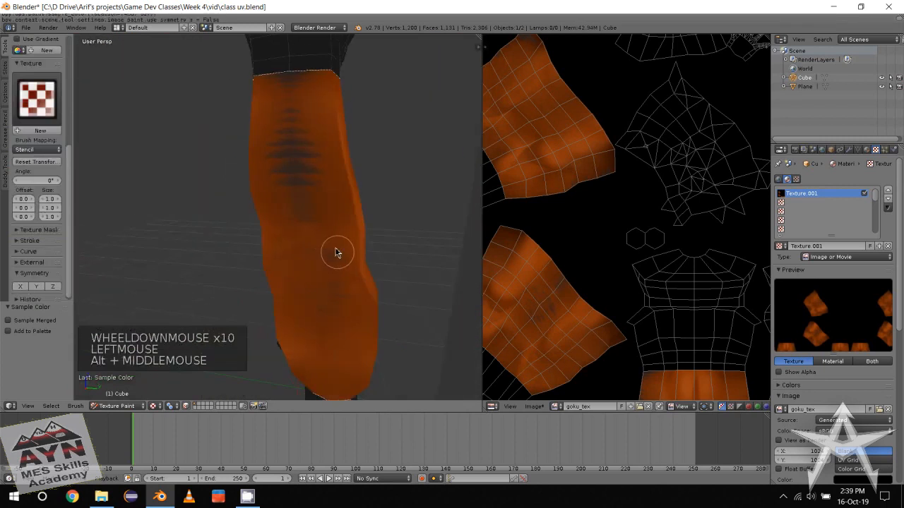
Resample the orange beside the side seam and paint it over the dark patches on the trouser leg's outer side
right_click(304, 193)
right_click(275, 226)
left_click_drag(296, 212, 305, 266)
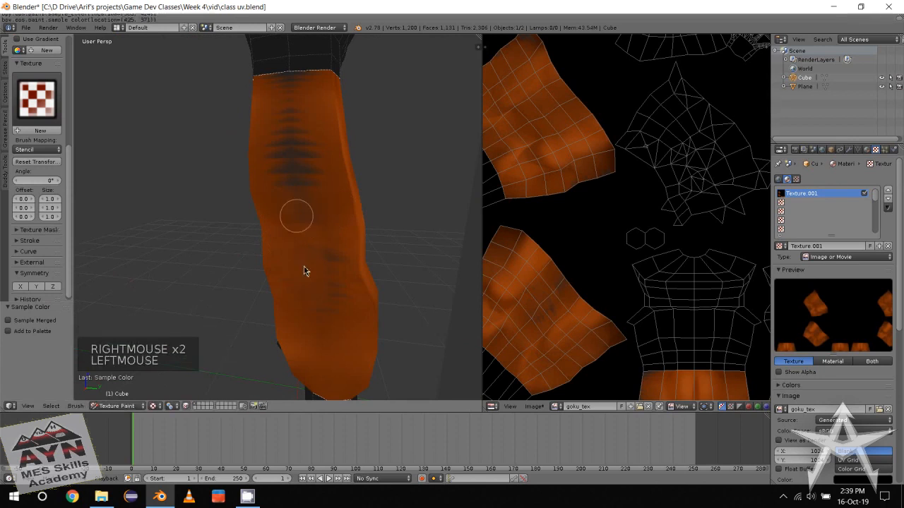
middle_click_drag(289, 191, 307, 230, "alt")
left_click(309, 232)
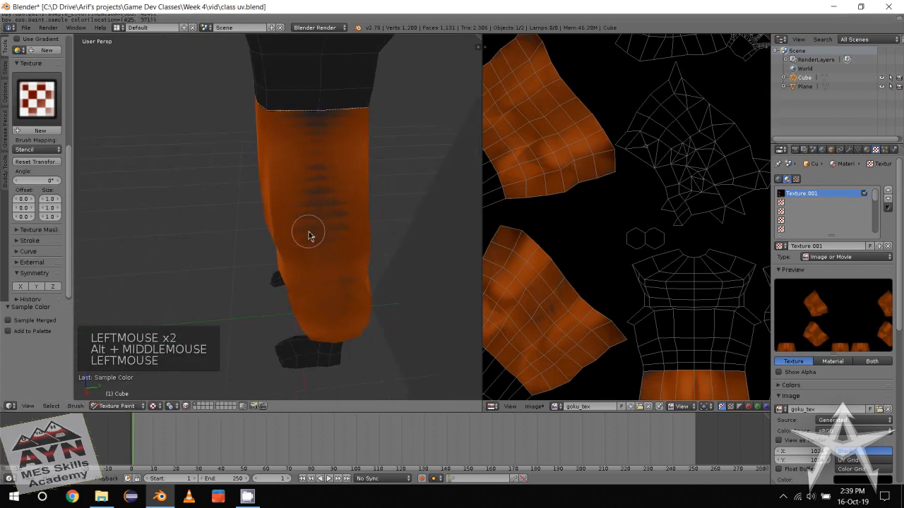
left_click(319, 194)
left_click(313, 208)
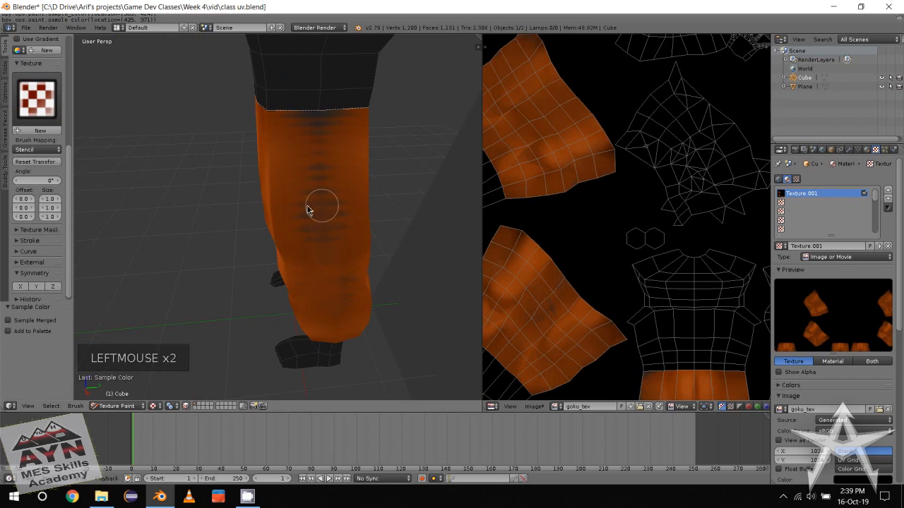
Raise the brush strength to 0.491 and paint over the leg's remaining dark streaks up towards the waist
scroll(35, 141, "up", 4)
scroll(35, 139, "down", 1)
scroll(35, 140, "up", 5)
left_click_drag(36, 146, 45, 147)
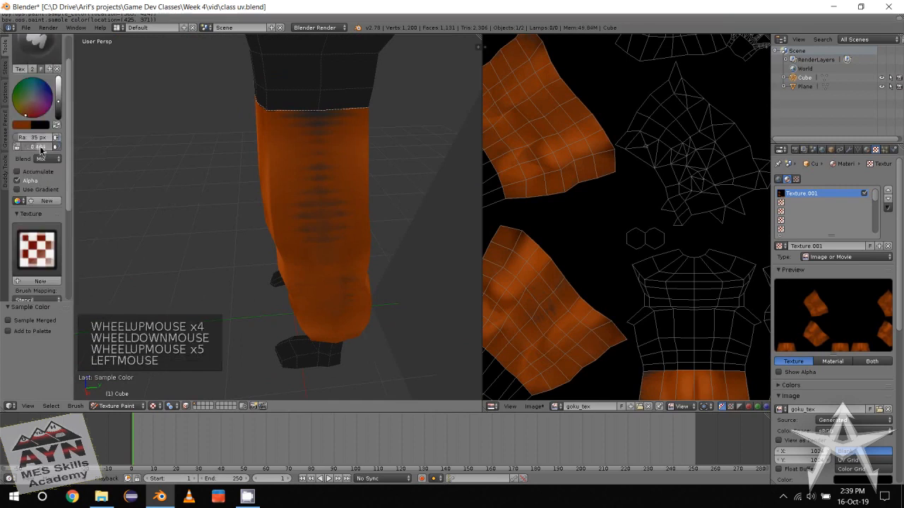
left_click(316, 227)
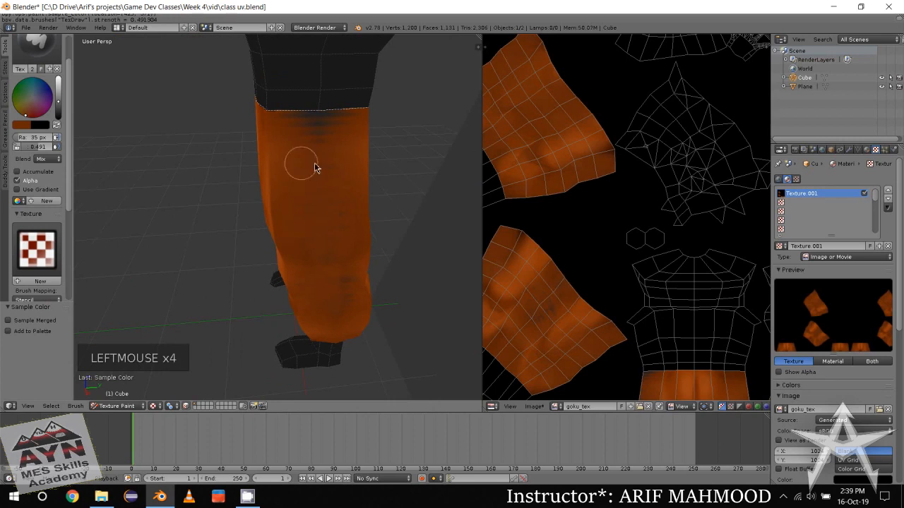
left_click(294, 125)
left_click(281, 122)
scroll(267, 221, "down", 2)
middle_click_drag(217, 212, 287, 182, "alt")
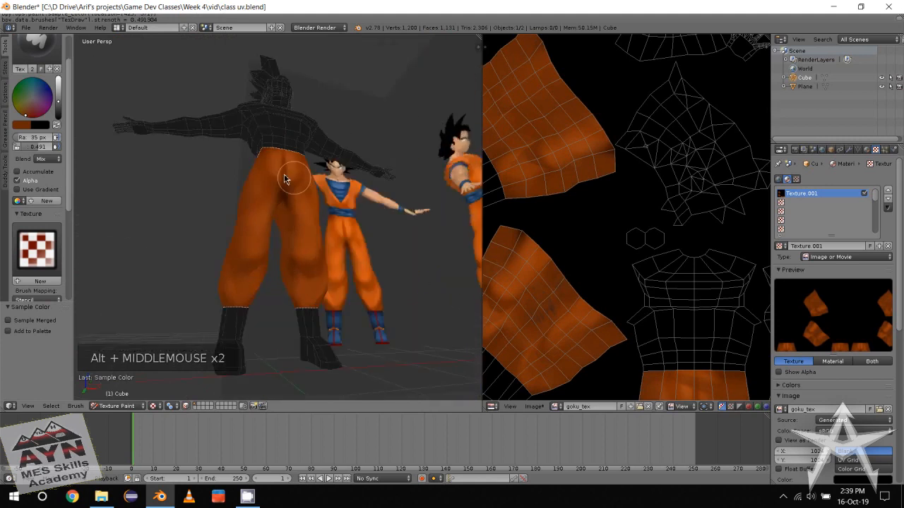
Turn on the Occlude, Cull and Normal options for project painting
scroll(298, 205, "up", 2)
scroll(311, 226, "up", 3)
scroll(318, 236, "up", 1, "alt")
middle_click_drag(321, 240, 332, 257, "alt")
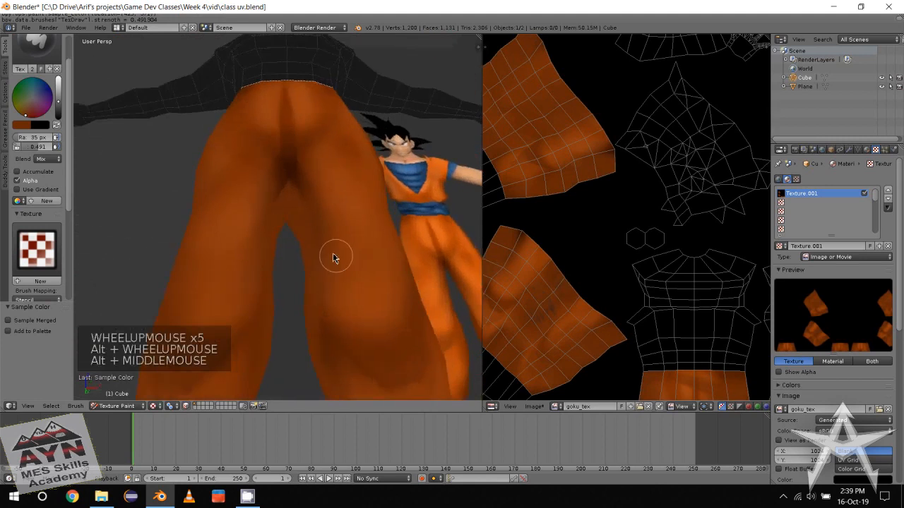
left_click(7, 96)
left_click(42, 183)
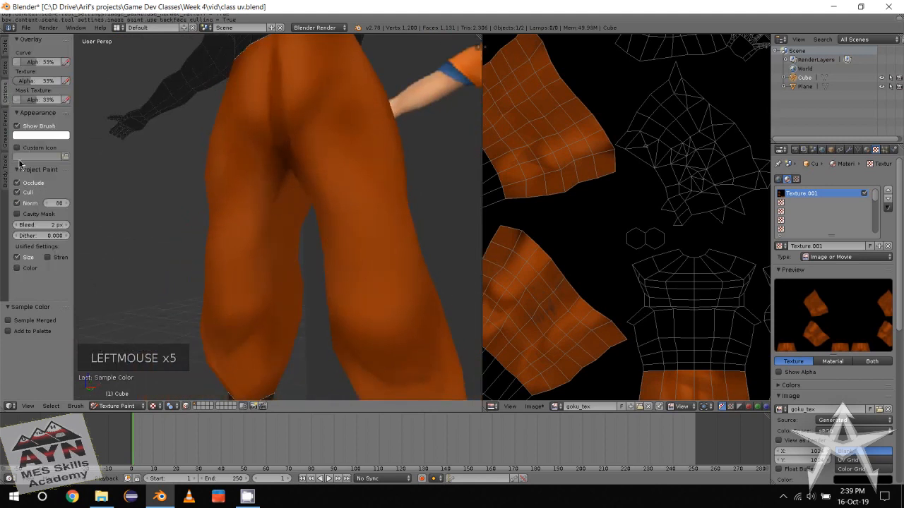
left_click(5, 48)
Paint the dark orange along the trouser leg's outer side from the lower leg up to the waistband to even out the seam
middle_click(274, 204, "alt")
scroll(274, 204, "down", 3)
middle_click_drag(274, 203, 358, 288)
left_click(358, 288)
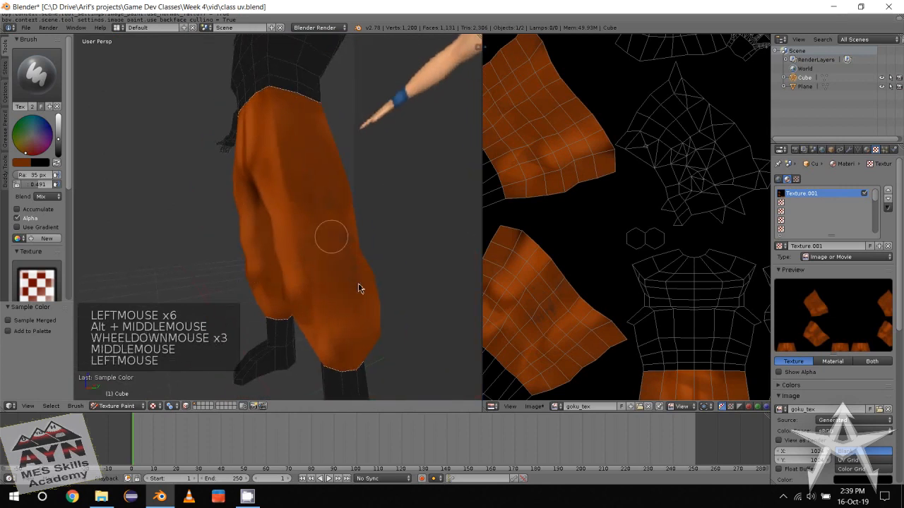
left_click(345, 300)
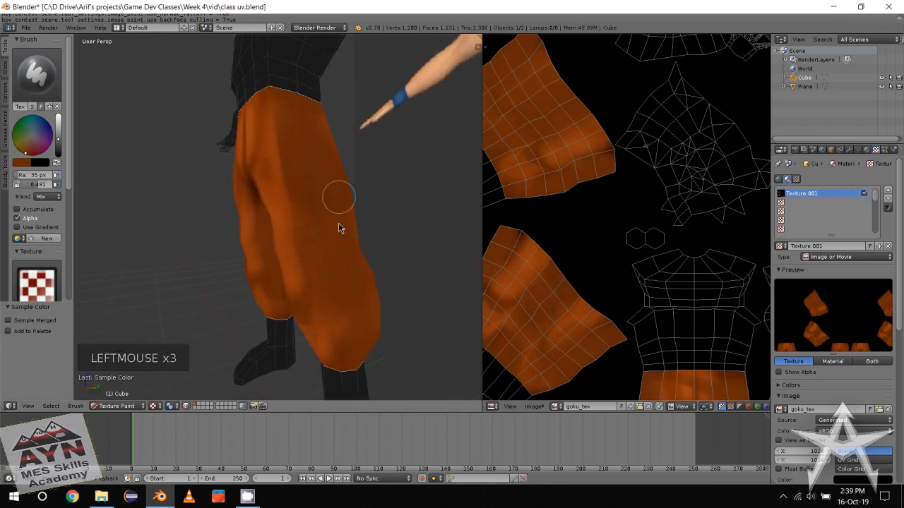
middle_click(288, 216, "alt")
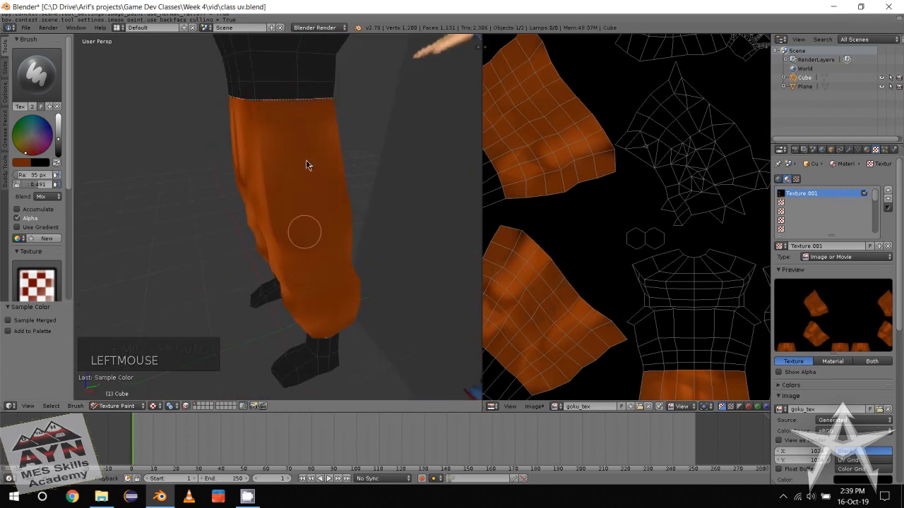
left_click_drag(292, 101, 319, 162)
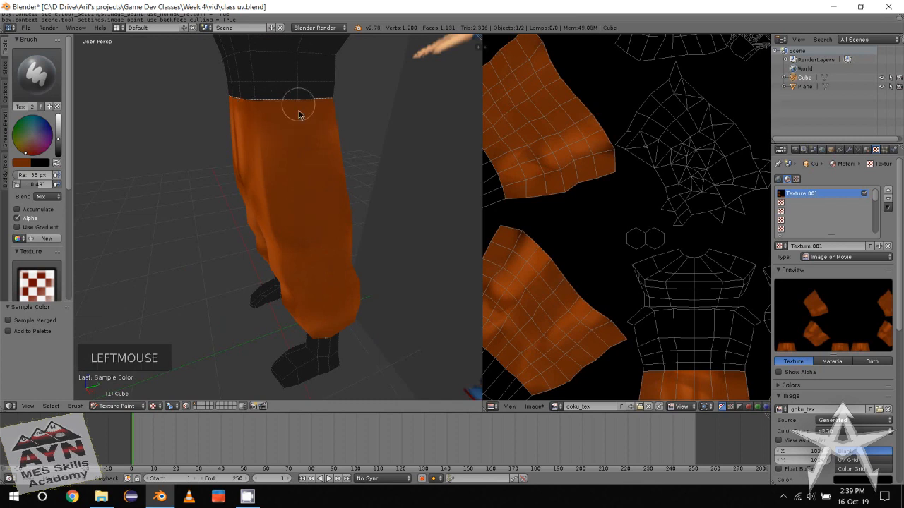
middle_click(323, 232, "alt")
left_click(322, 253)
middle_click(353, 262, "alt")
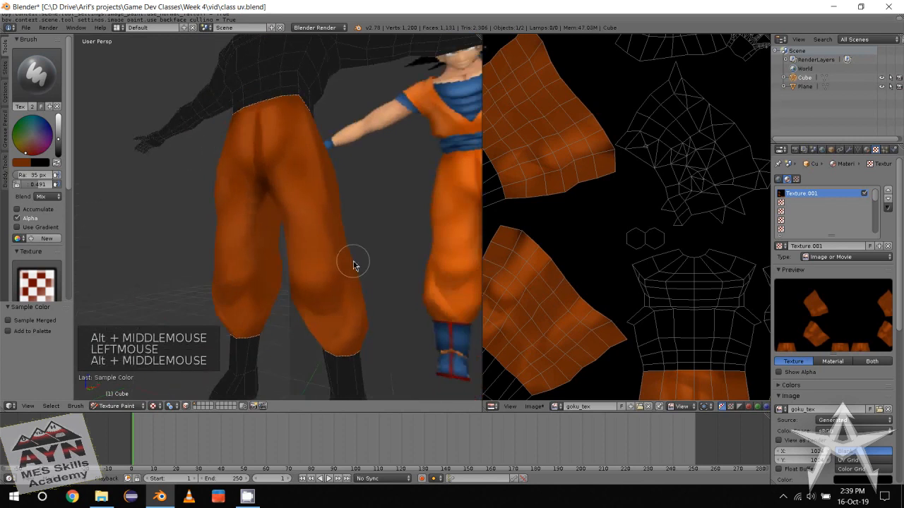
Examine the trousers' front and inner legs from several angles against the Goku reference image
middle_click(323, 251, "alt")
middle_click(292, 224, "alt")
scroll(294, 230, "up", 1)
middle_click_drag(310, 267, 244, 272)
middle_click(367, 280, "alt")
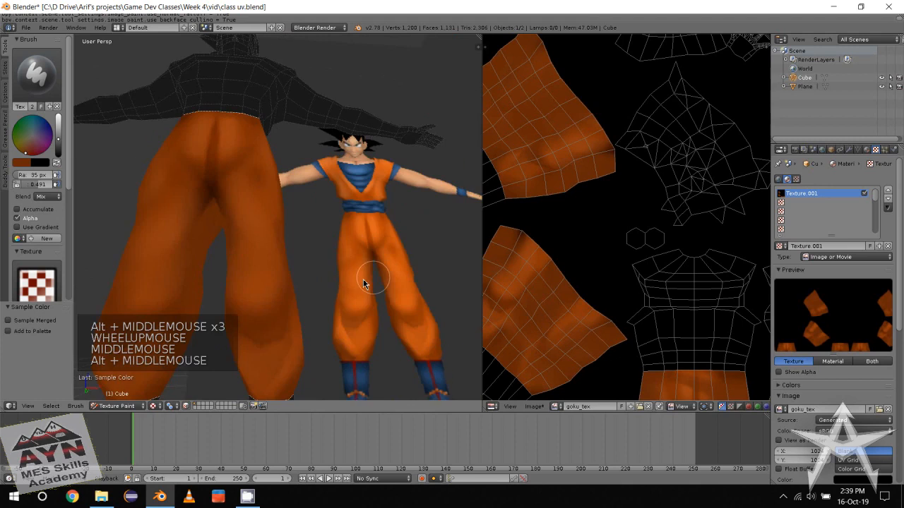
middle_click_drag(363, 279, 203, 262)
middle_click_drag(318, 253, 382, 235)
middle_click_drag(307, 238, 371, 239)
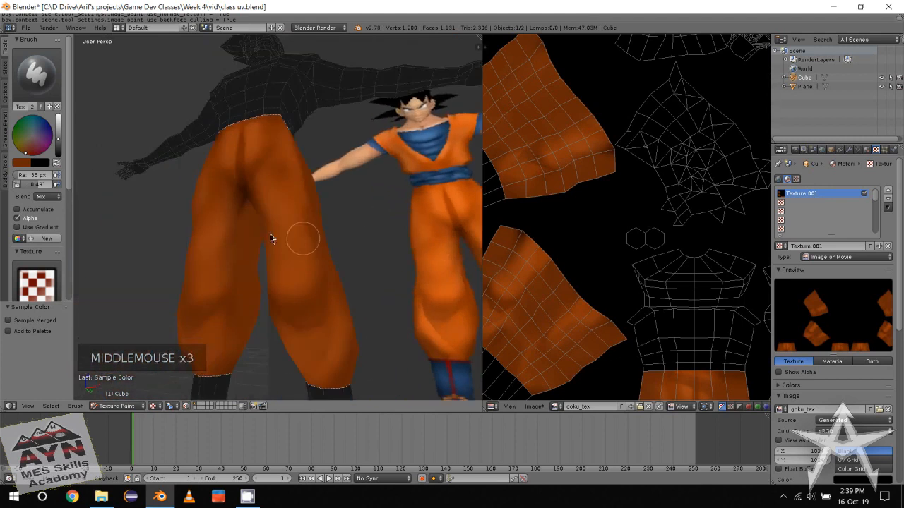
middle_click(256, 237, "alt")
scroll(258, 236, "up", 1)
middle_click_drag(272, 237, 361, 210)
middle_click(357, 212, "alt")
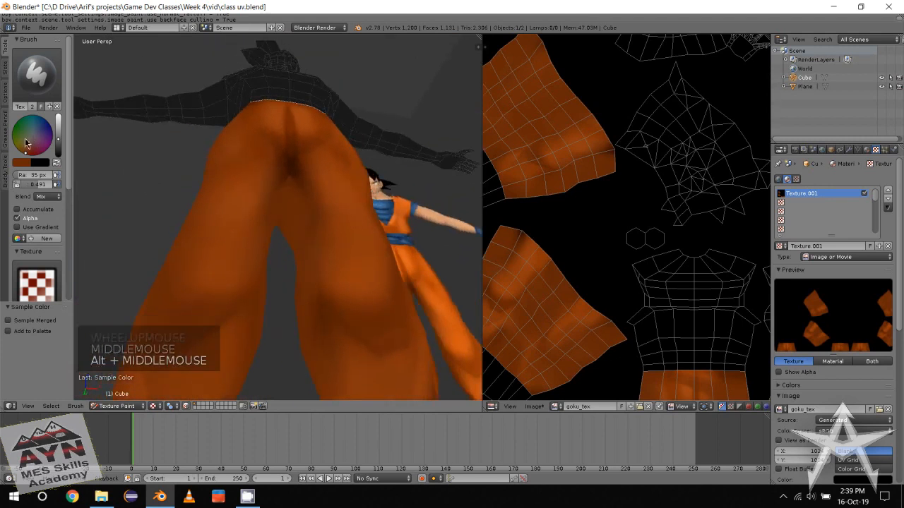
Set the brush colour to black, the strength to 0.213 and the blend mode to Darken
left_click(63, 145)
mouse_move(59, 146)
left_mouse_down()
mouse_move(59, 168)
mouse_move(59, 158)
left_mouse_up()
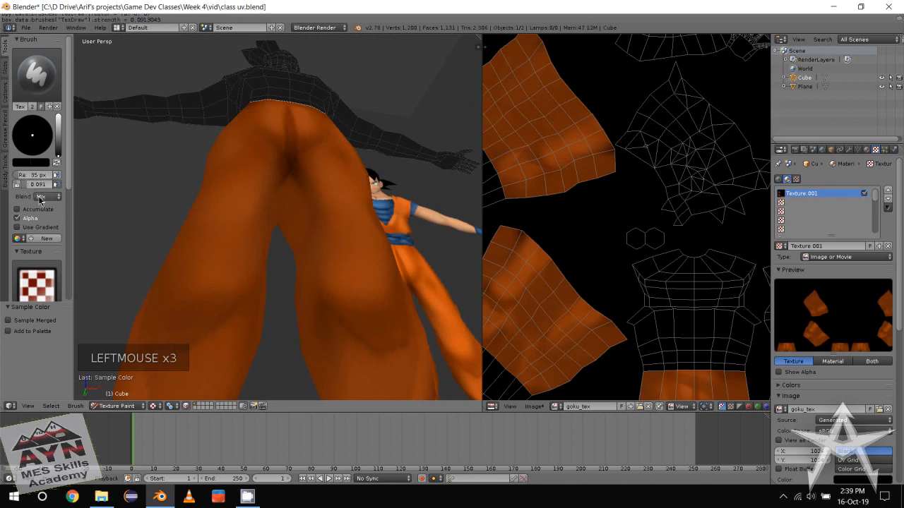
left_click_drag(42, 185, 46, 188)
left_click(39, 196)
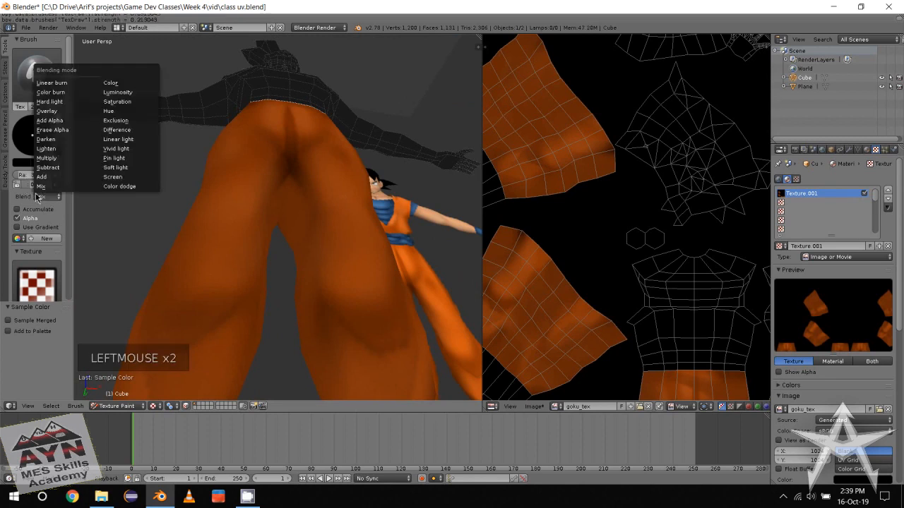
left_click(46, 139)
Try a black Darken dab between the trouser legs and undo it
middle_click_drag(300, 205, 1, 156, "alt")
left_click(297, 226)
key("ctrl+z")
Turn off the Occlude, Cull and Normal project-paint options and expand the brush's falloff curve settings
left_click(5, 91)
left_click(29, 183)
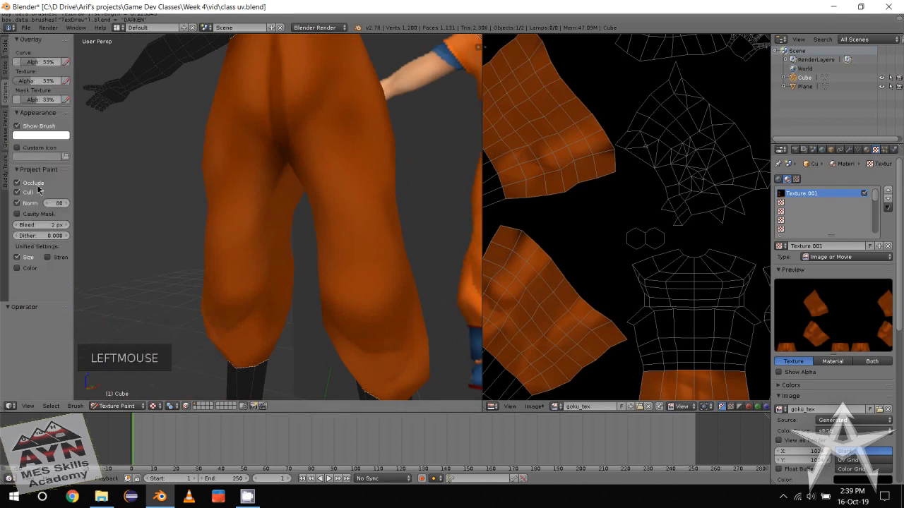
left_click(5, 58)
middle_click(188, 172)
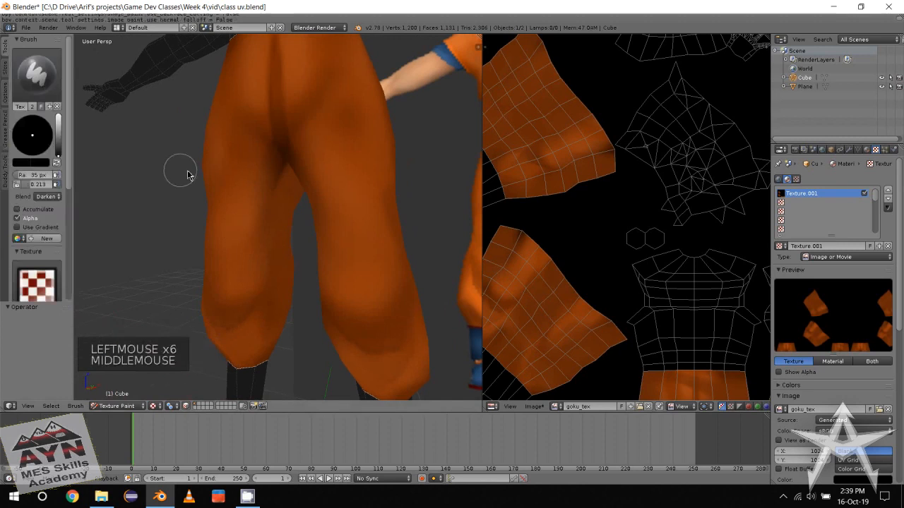
middle_click_drag(188, 172, 218, 186)
scroll(212, 185, "down", 2)
scroll(42, 209, "down", 10)
scroll(43, 209, "down", 5)
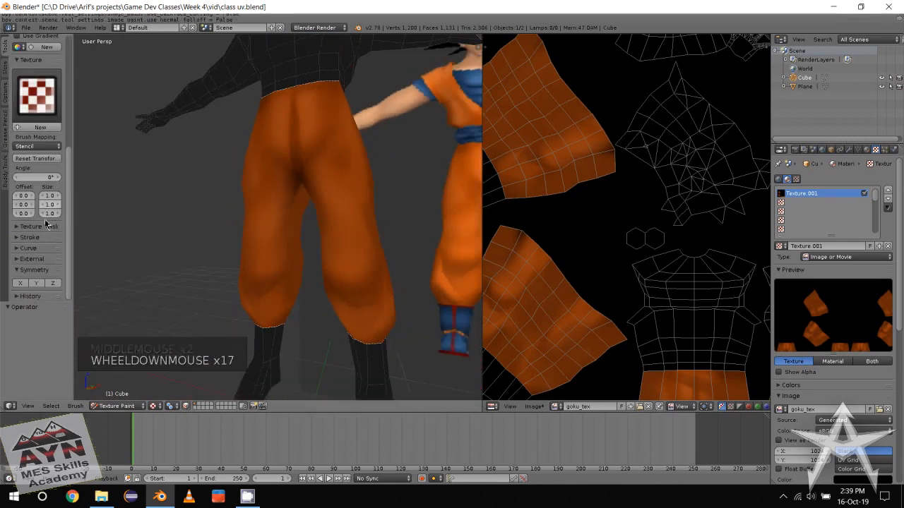
left_click(39, 252)
scroll(38, 254, "down", 2)
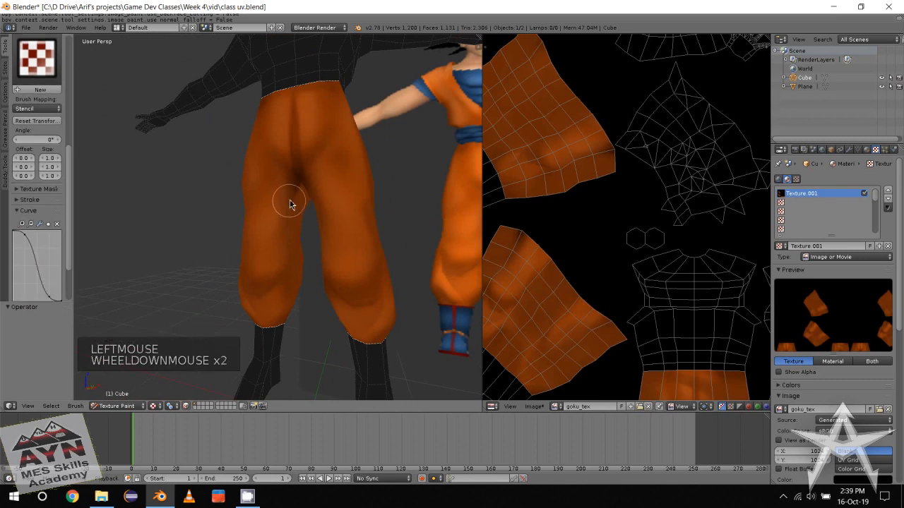
Try a dark dab on the front of the thigh with the smooth falloff curve and undo it
scroll(258, 228, "up", 6)
middle_click_drag(282, 236, 292, 238)
left_click(293, 242)
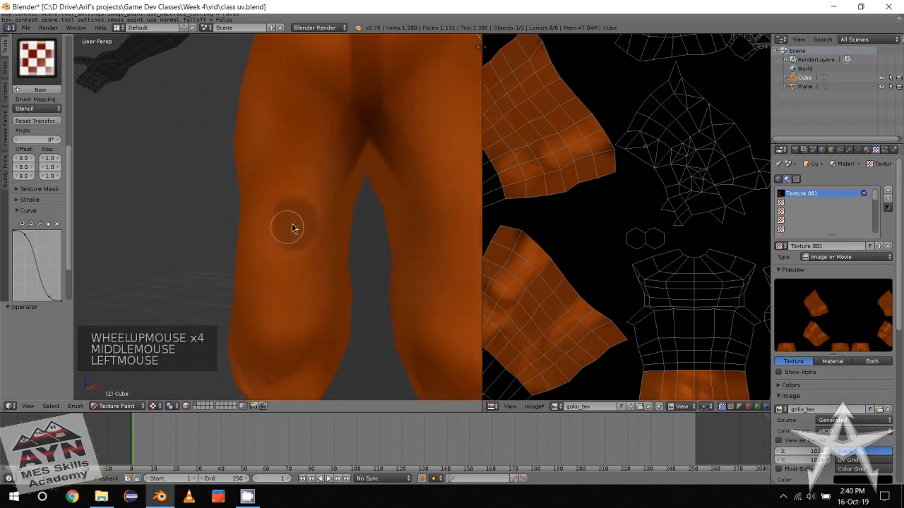
scroll(287, 228, "up", 4)
scroll(322, 226, "up", 2)
scroll(318, 226, "down", 3)
scroll(304, 226, "down", 1)
scroll(302, 226, "up", 1)
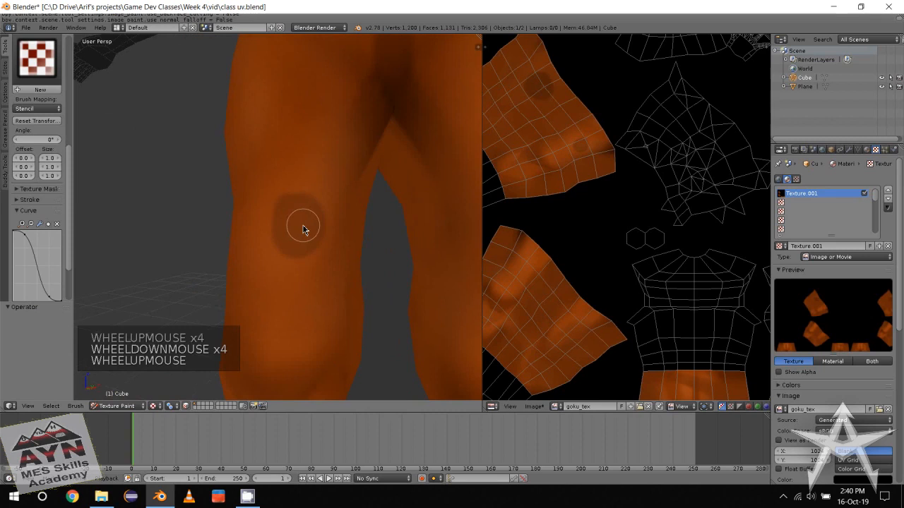
key("ctrl+z")
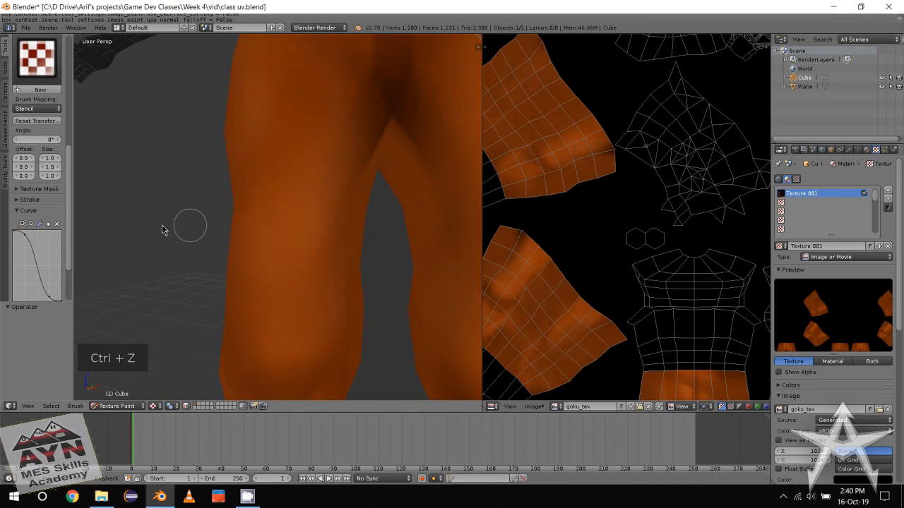
Try the constant falloff curve with a dark stroke on the front of the thigh and undo the stroke
scroll(16, 236, "down", 2)
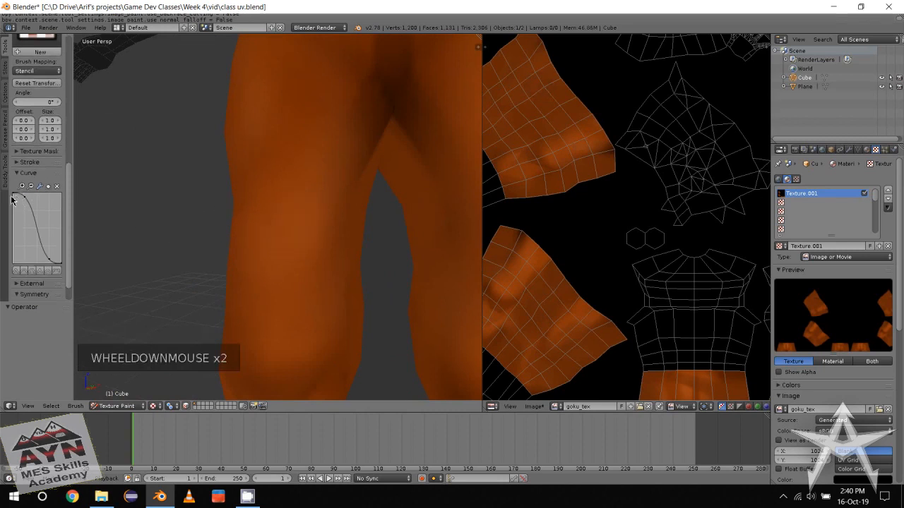
left_click(57, 269)
left_click_drag(304, 204, 287, 231)
scroll(296, 239, "up", 2)
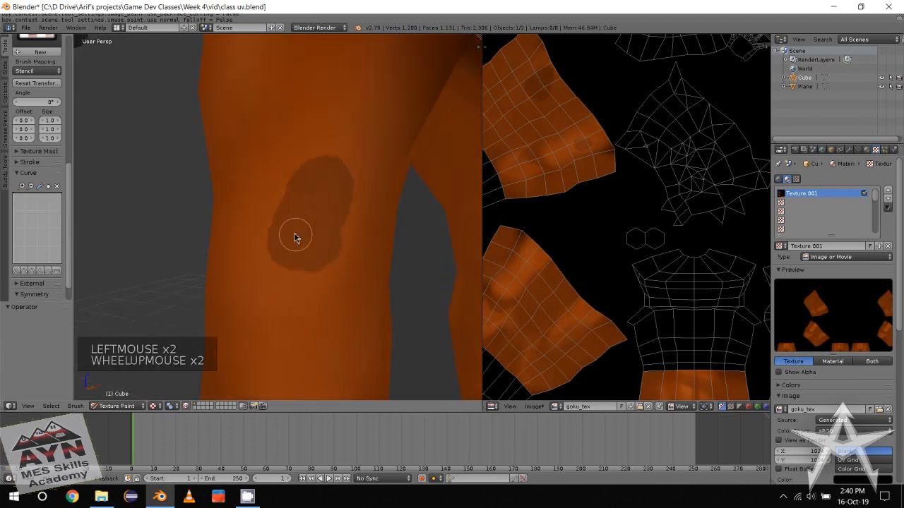
key("ctrl+z")
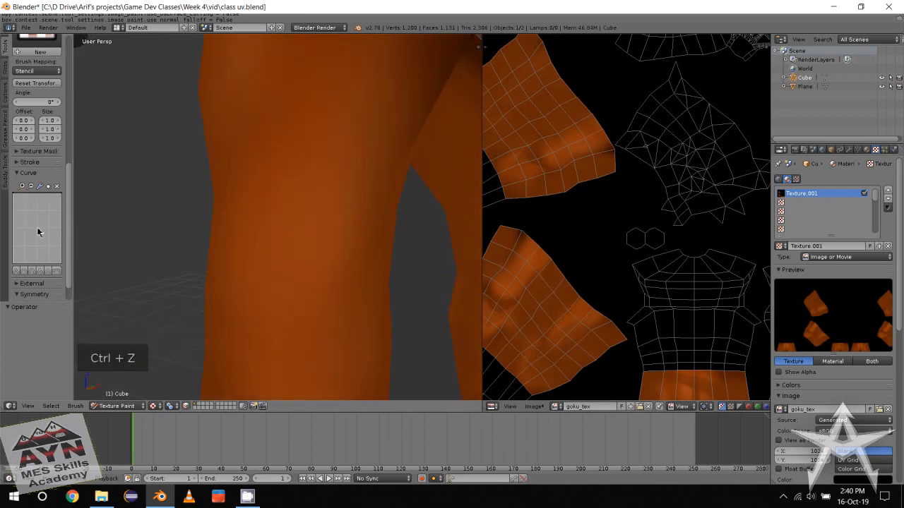
Set the brush falloff to the sharp curve, test it with a dark stroke on the thigh and undo the stroke
left_click(41, 271)
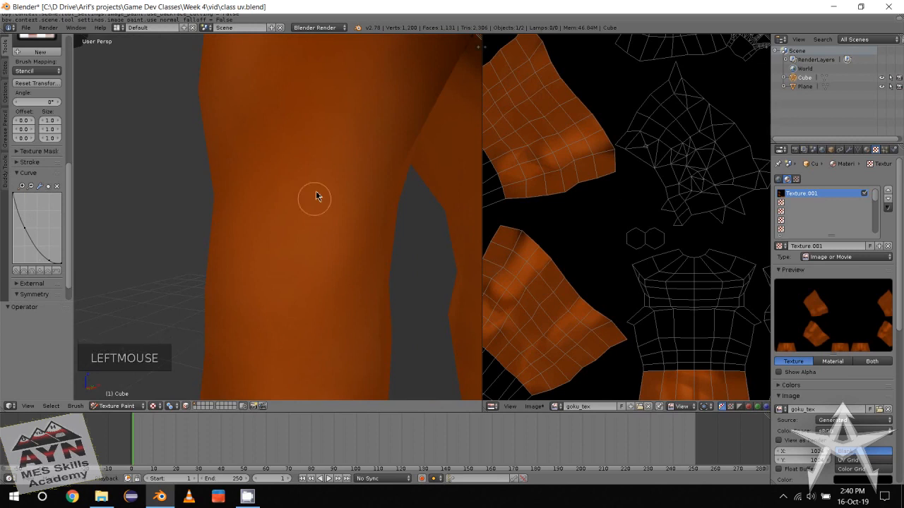
mouse_move(315, 196)
left_mouse_down()
mouse_move(292, 313)
mouse_move(322, 246)
left_mouse_up()
scroll(311, 238, "up", 4)
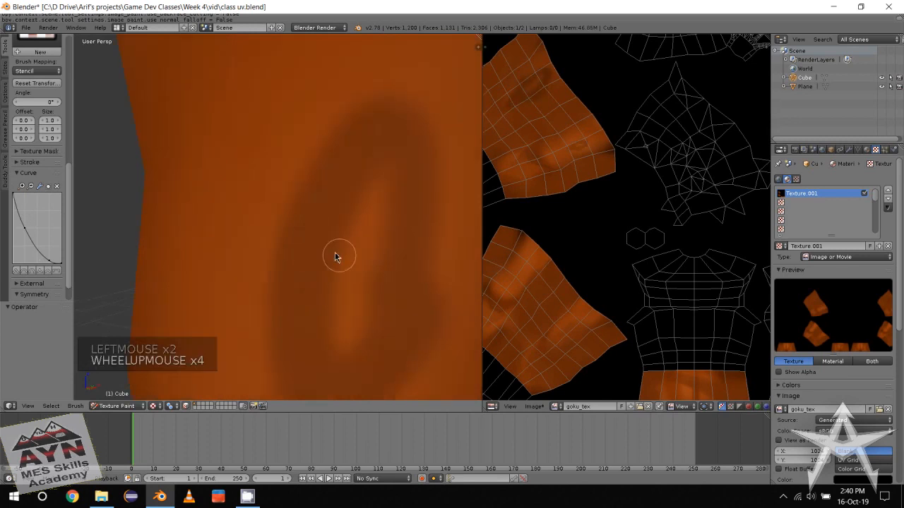
scroll(332, 254, "down", 5)
key("ctrl+z")
Try single dark dabs on the trouser leg with the sharp falloff, undoing each one
left_click(327, 224)
scroll(339, 240, "up", 3)
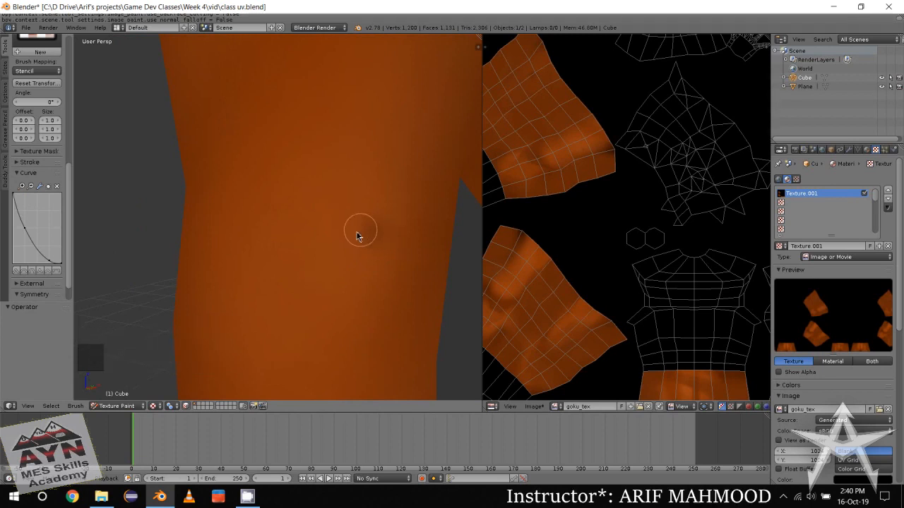
key("ctrl+z")
scroll(337, 243, "down", 4)
mouse_move(325, 240)
middle_mouse_down()
mouse_move(278, 236)
mouse_move(262, 222)
mouse_move(282, 222)
middle_mouse_up()
middle_click(283, 224, "alt")
left_click(263, 218)
key("ctrl+z")
Paint dark shading at the crotch and down the inner sides of the trouser legs, starting from the front view
scroll(281, 222, "down", 1)
middle_click_drag(277, 222, 292, 218)
key("f")
scroll(296, 213, "down", 2)
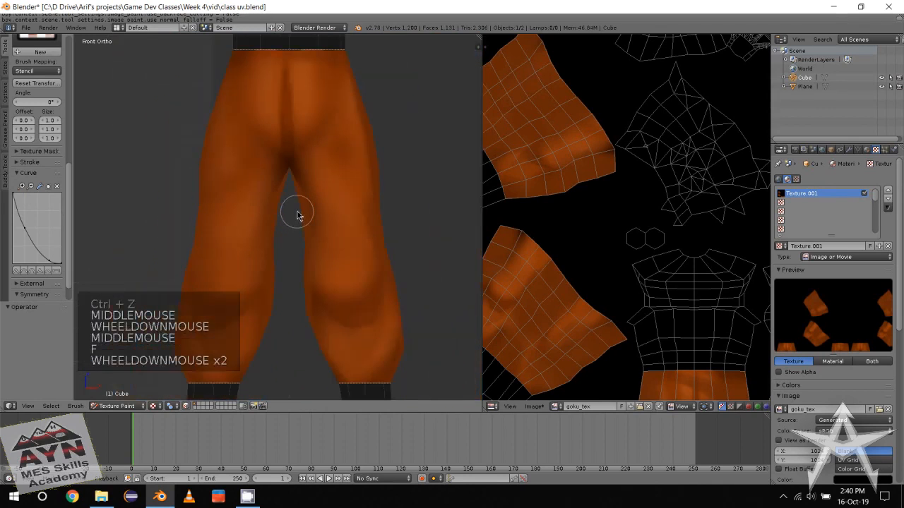
left_click(286, 169)
left_click_drag(285, 174, 275, 198)
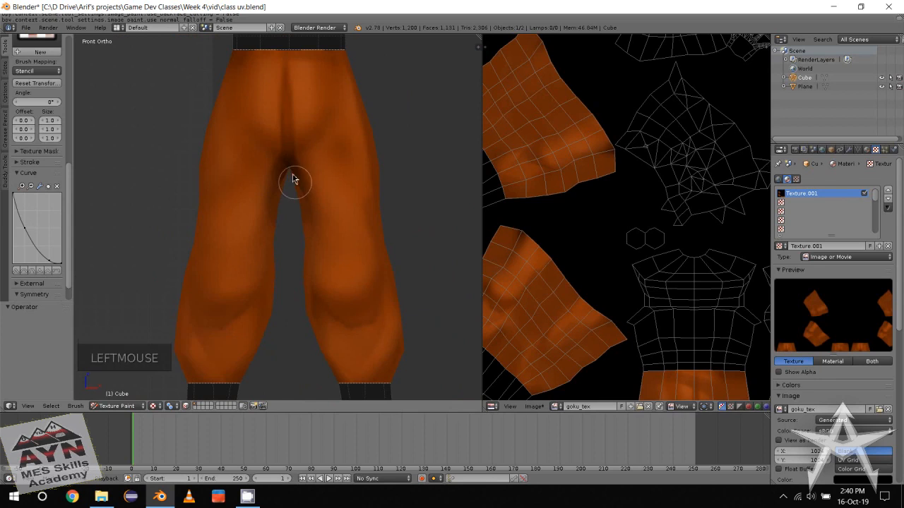
middle_click_drag(289, 200, 280, 224, "alt")
left_click_drag(280, 226, 286, 264)
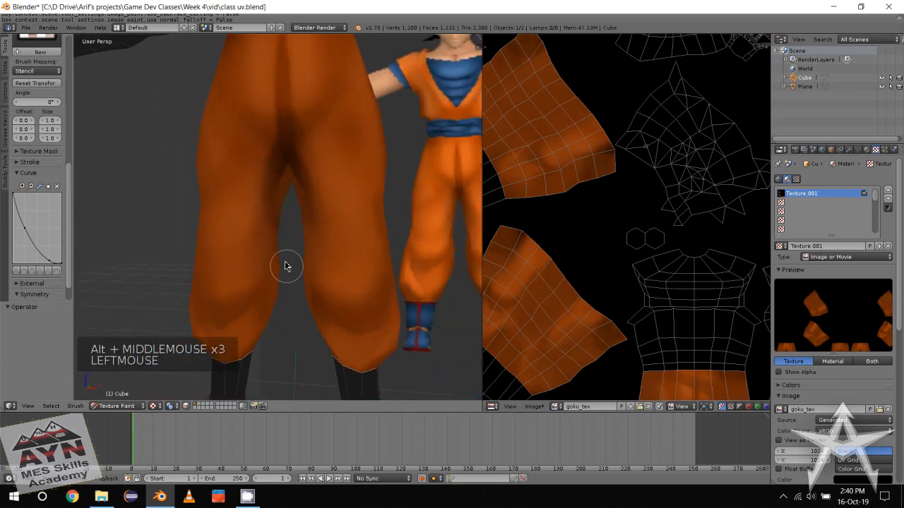
middle_click_drag(286, 265, 303, 244, "alt")
mouse_move(303, 245)
left_mouse_down()
mouse_move(294, 299)
mouse_move(286, 286)
left_mouse_up()
Undo the last three shading strokes around the crotch and inner legs
mouse_move(287, 286)
middle_mouse_down()
mouse_move(302, 214)
mouse_move(268, 214)
mouse_move(305, 224)
middle_mouse_up()
scroll(301, 215, "down", 1)
key("ctrl+z")
key("ctrl+z")
key("ctrl+z")
scroll(43, 217, "down", 6)
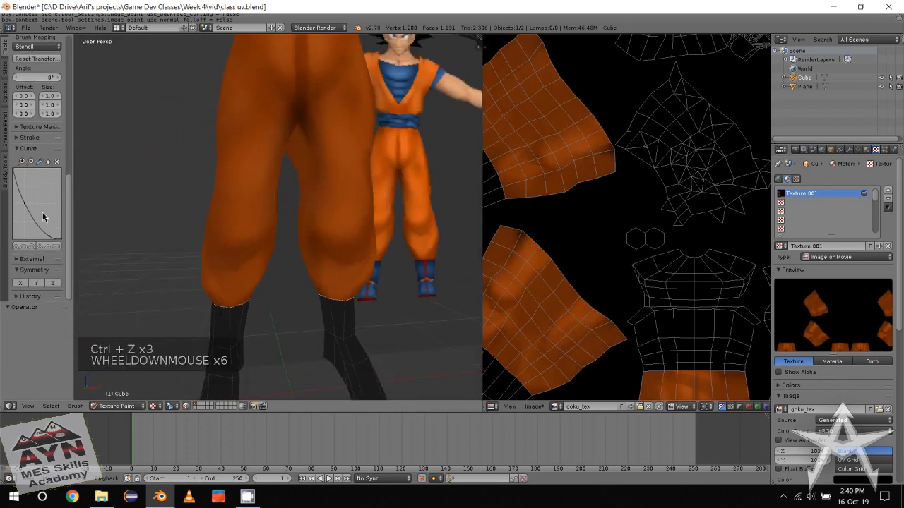
Turn on X-axis symmetry for painting and darken the crotch area of the trousers from the front view
left_click(23, 284)
middle_click_drag(278, 216, 276, 210)
key("f")
left_click(274, 157)
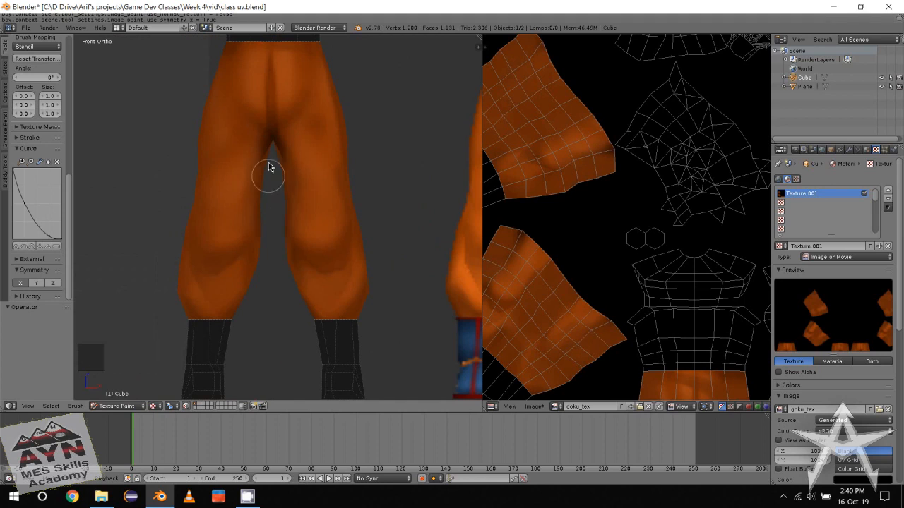
middle_click_drag(267, 276, 264, 256)
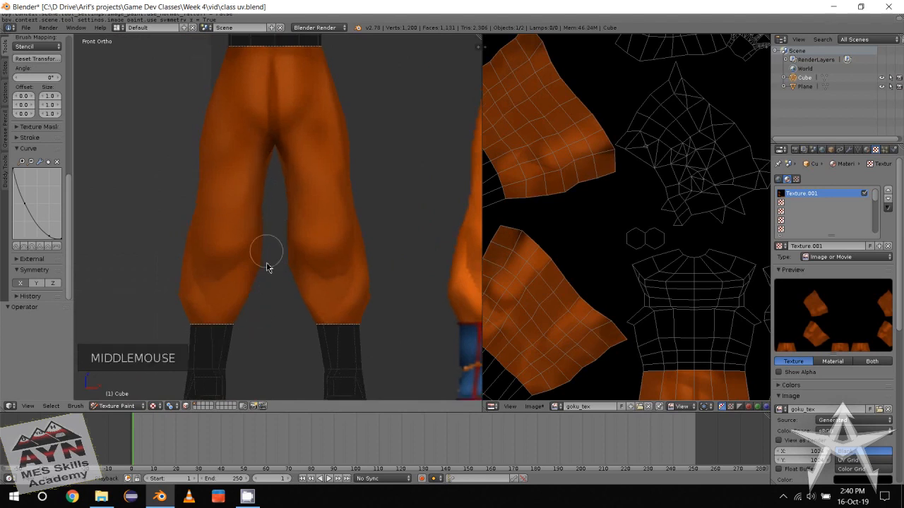
Set the brush colour to white and its blend mode to Lighten
scroll(241, 251, "down", 3)
scroll(39, 209, "up", 16)
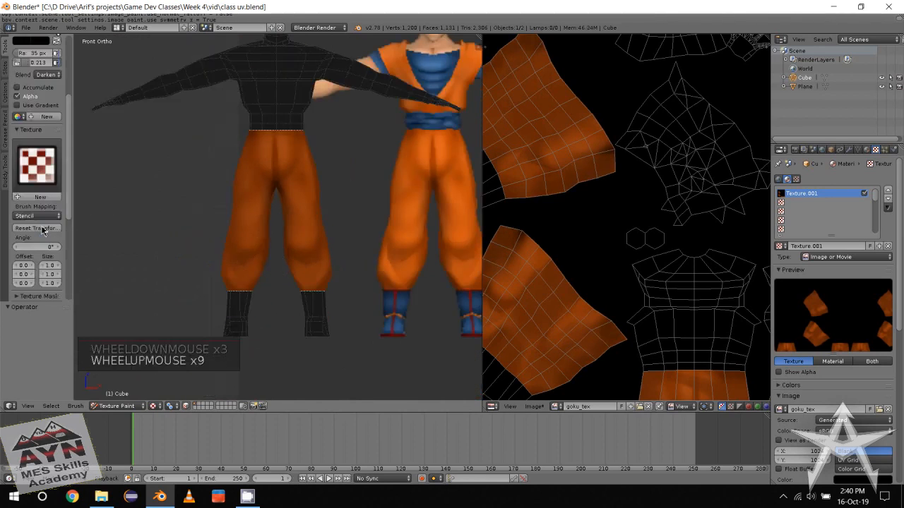
left_click(58, 129)
left_click_drag(59, 130, 58, 113)
left_click(42, 198)
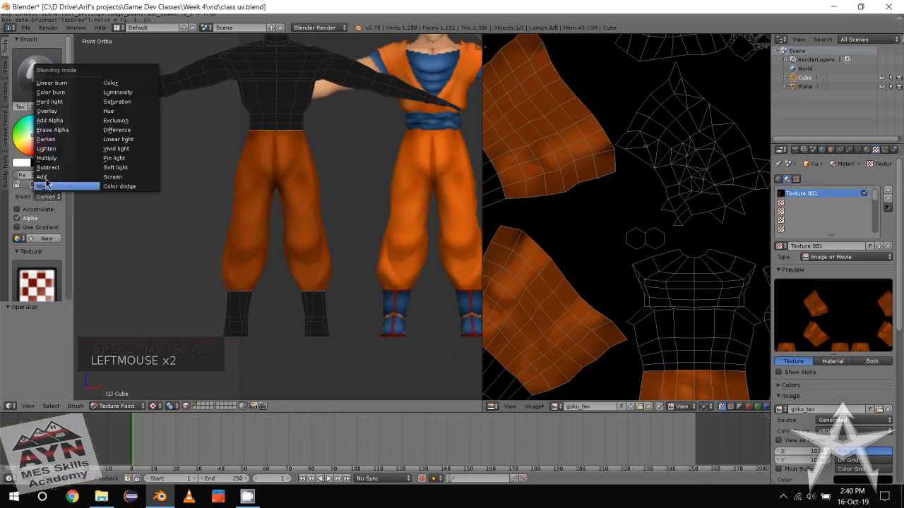
left_click(50, 149)
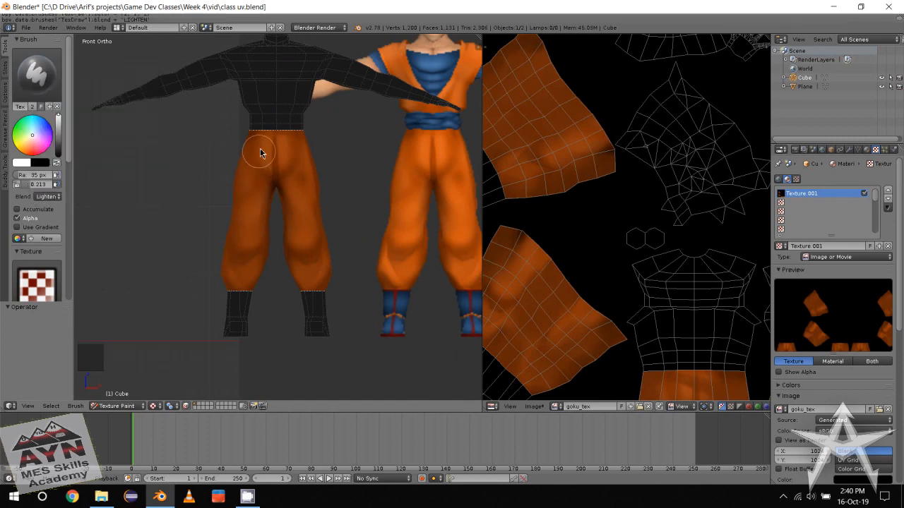
Lower the brush strength to about 0.091 and paint soft highlights down the trouser legs, undoing the test strokes that are too strong
key("ctrl+z")
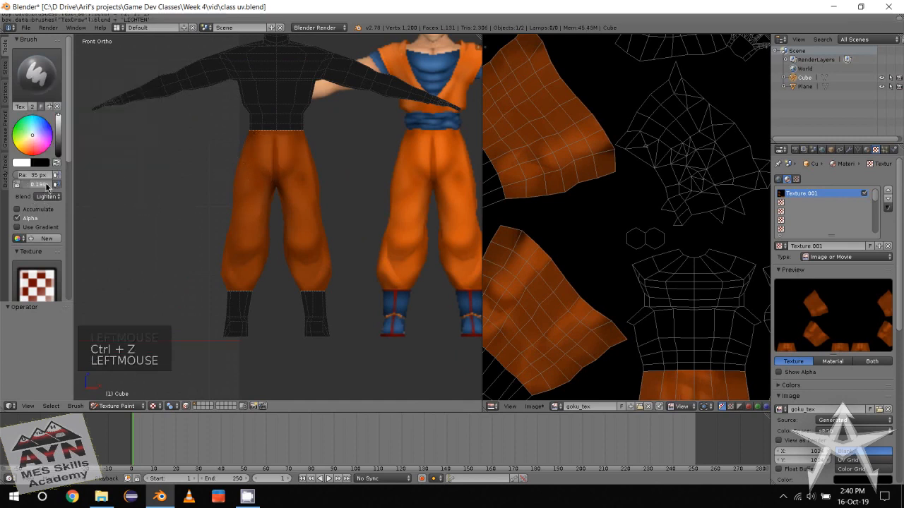
mouse_move(250, 141)
left_mouse_down()
mouse_move(233, 190)
mouse_move(239, 269)
mouse_move(253, 203)
left_mouse_up()
key("ctrl+z")
key("ctrl+z")
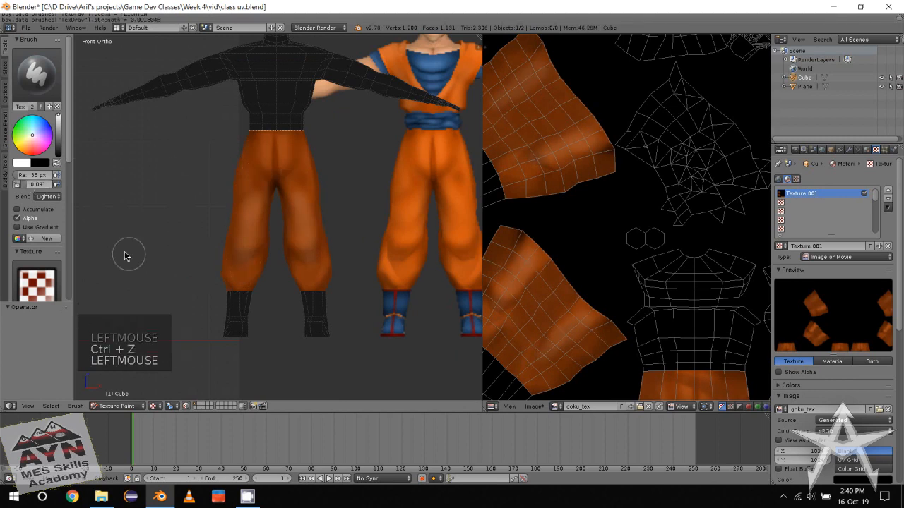
Compare the highlighted trousers with the reference figure, from the waist down to the boots
scroll(211, 240, "down", 2)
middle_click(207, 225)
scroll(240, 233, "up", 3)
middle_click(276, 238)
middle_click(261, 268)
scroll(250, 289, "down", 1)
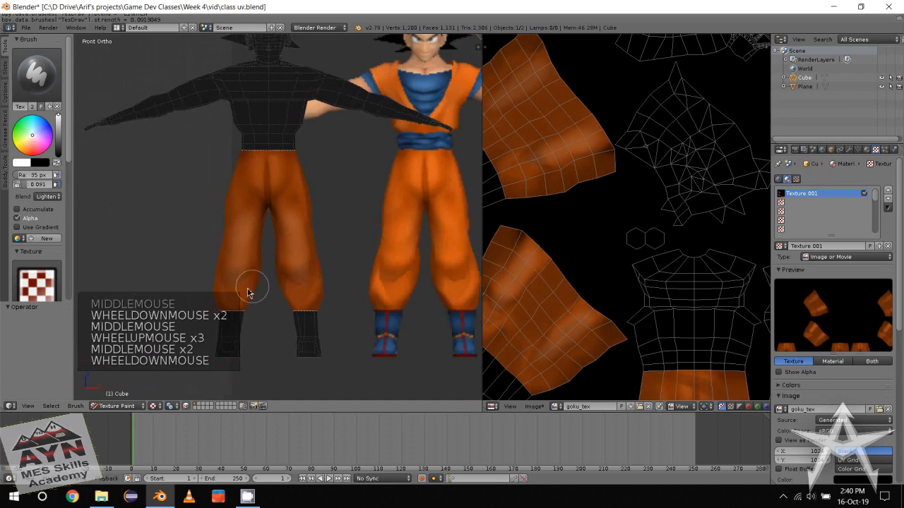
middle_click(221, 278)
middle_click(240, 270)
middle_click(256, 262)
scroll(256, 247, "up", 1)
middle_click(212, 290)
scroll(195, 309, "up", 1)
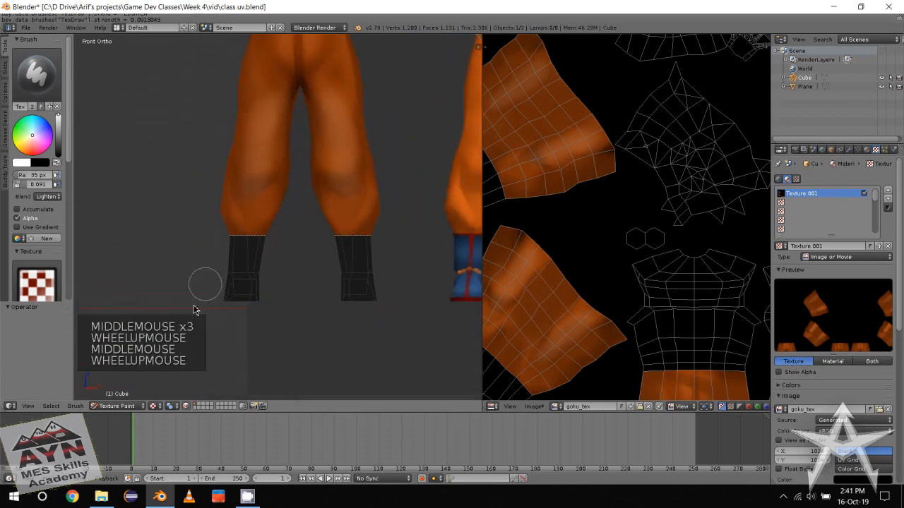
In Edit Mode, deselect the trouser faces and box-select all faces of both boots
left_click(120, 405)
left_click(120, 385)
middle_click_drag(186, 292, 167, 240)
scroll(168, 232, "up", 1)
left_click(154, 202)
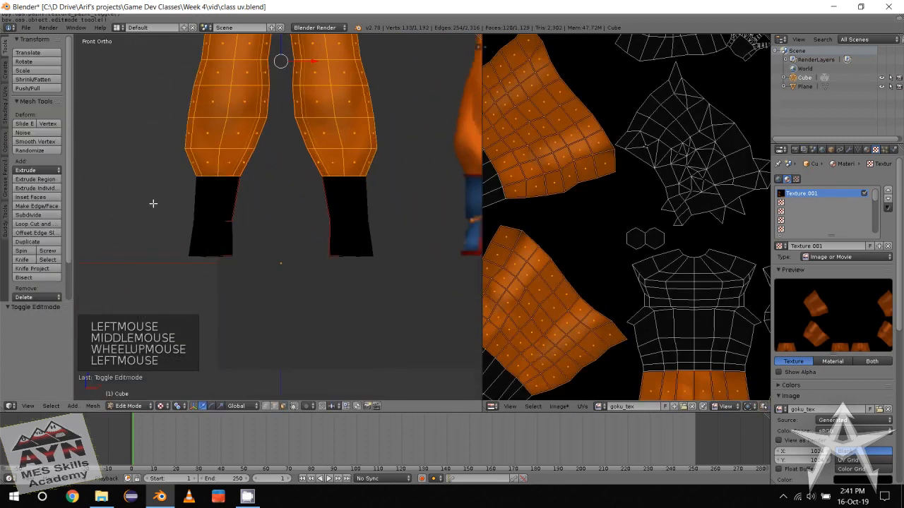
left_click(153, 185)
left_click_drag(153, 183, 399, 292)
middle_click_drag(331, 258, 317, 259)
middle_click_drag(141, 254, 288, 265, "alt")
key("f")
middle_click_drag(221, 248, 231, 245)
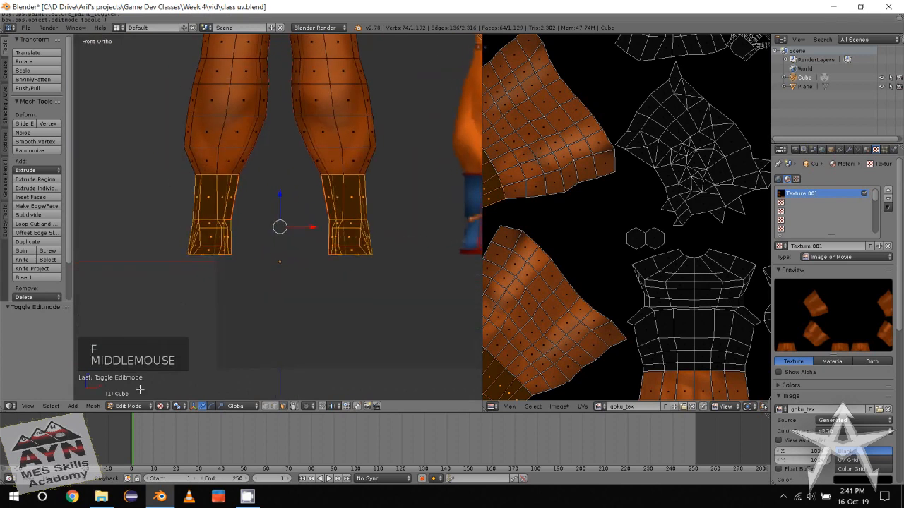
Return to Texture Paint mode and set the brush to Mix blending at a strength of 1.000
left_click(129, 406)
left_click(140, 349)
middle_click_drag(198, 328, 161, 313)
scroll(162, 312, "down", 2)
middle_click_drag(185, 309, 174, 308)
scroll(233, 296, "up", 2)
middle_click_drag(295, 290, 256, 285)
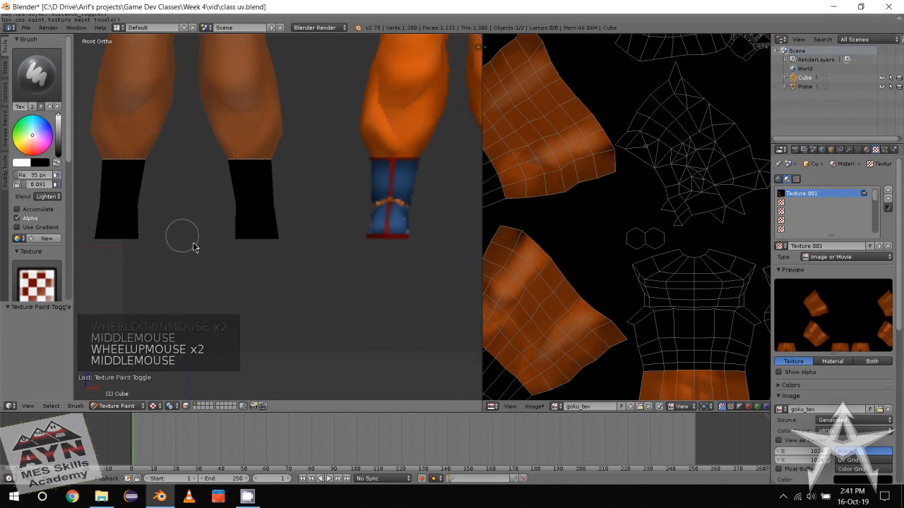
middle_click_drag(256, 219, 300, 230)
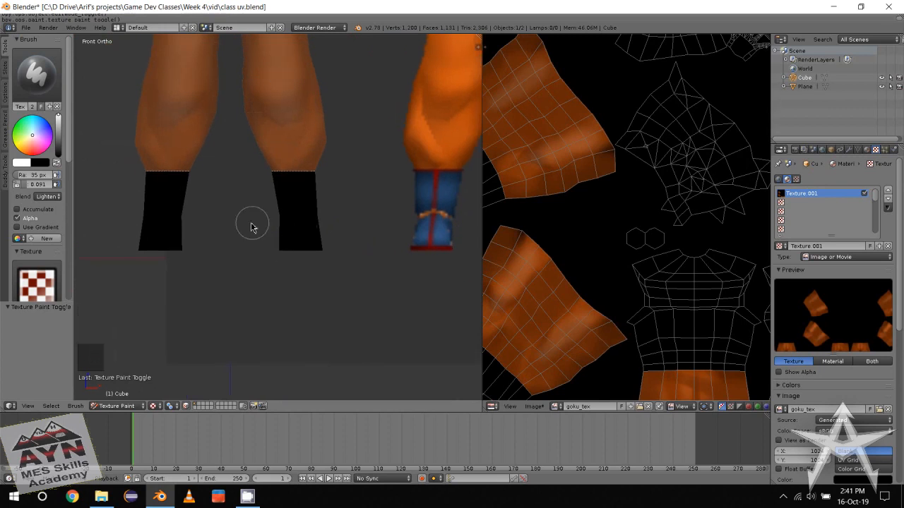
left_click(60, 198)
left_click(54, 187)
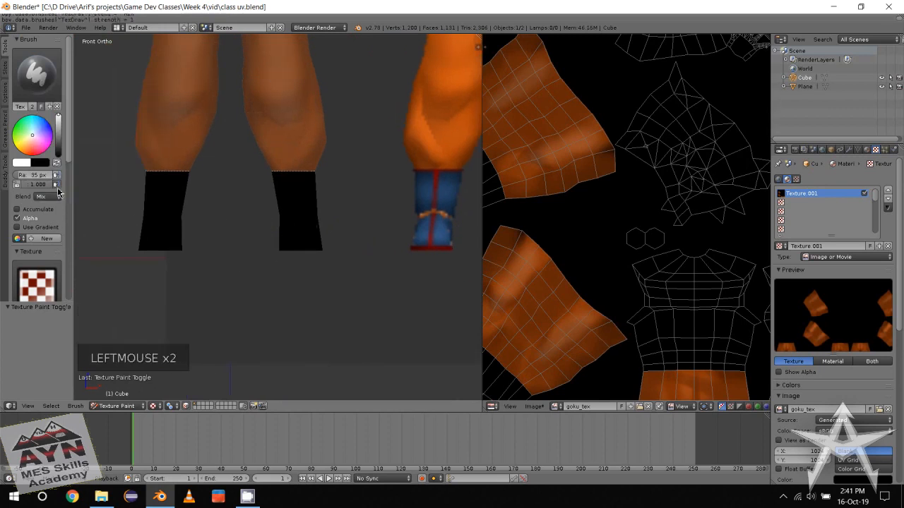
Sample the blue of the reference boot and fill both of the character's boots with it
right_click(447, 199)
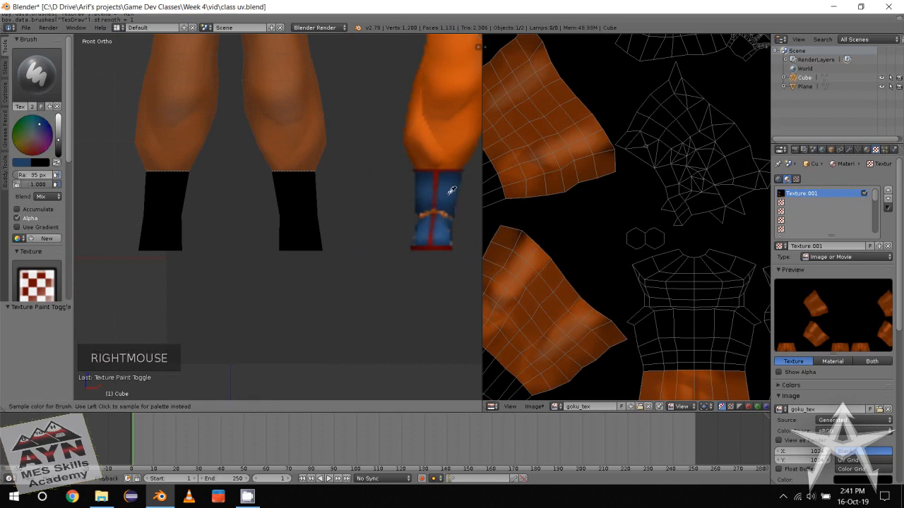
scroll(191, 224, "down", 2)
mouse_move(191, 223)
left_mouse_down()
mouse_move(194, 244)
mouse_move(183, 262)
mouse_move(197, 204)
mouse_move(210, 192)
left_mouse_up()
Sample the dark red from the stripe on the reference boot as the brush colour
middle_click_drag(210, 193, 413, 215)
scroll(212, 260, "up", 2)
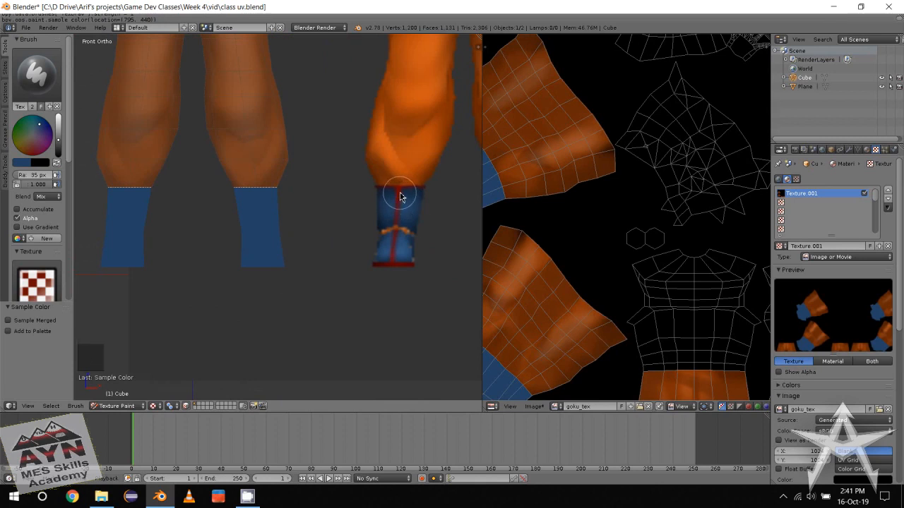
right_click(399, 194)
right_click(400, 194)
right_click(402, 193)
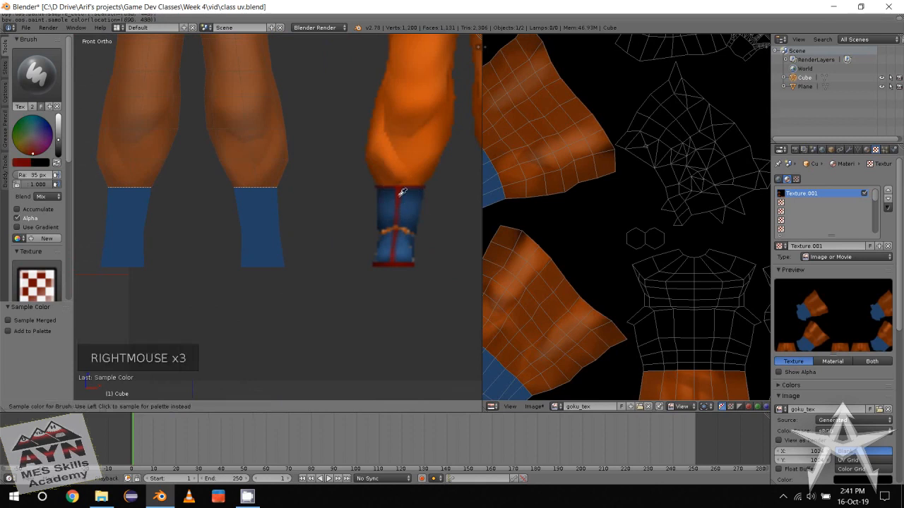
Set the stroke method to Line and the brush falloff to the flat, hard-edged maximum curve
middle_click_drag(162, 214, 230, 228, "shift")
scroll(62, 207, "down", 9)
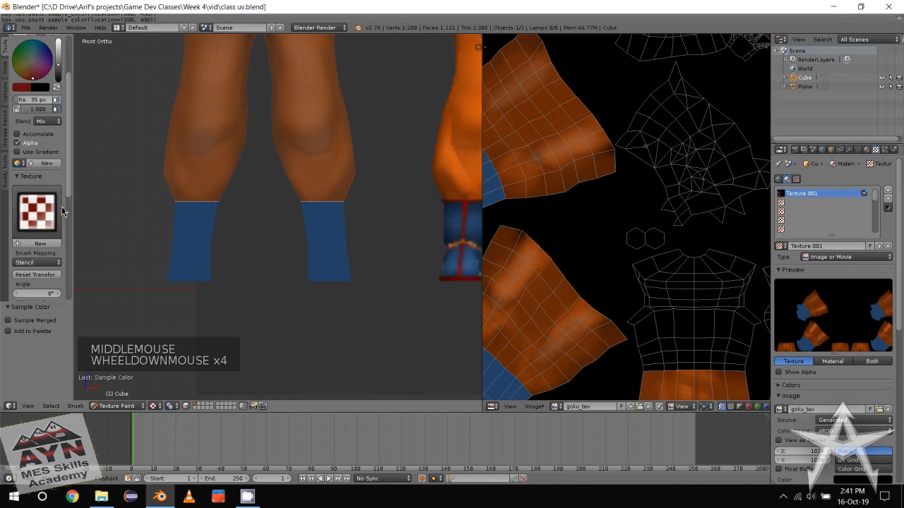
scroll(63, 215, "down", 5)
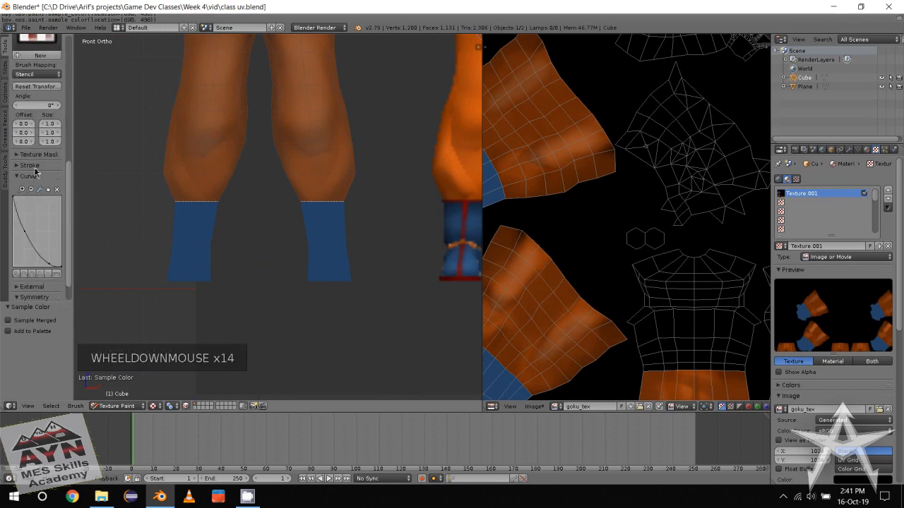
left_click(30, 164)
left_click(35, 188)
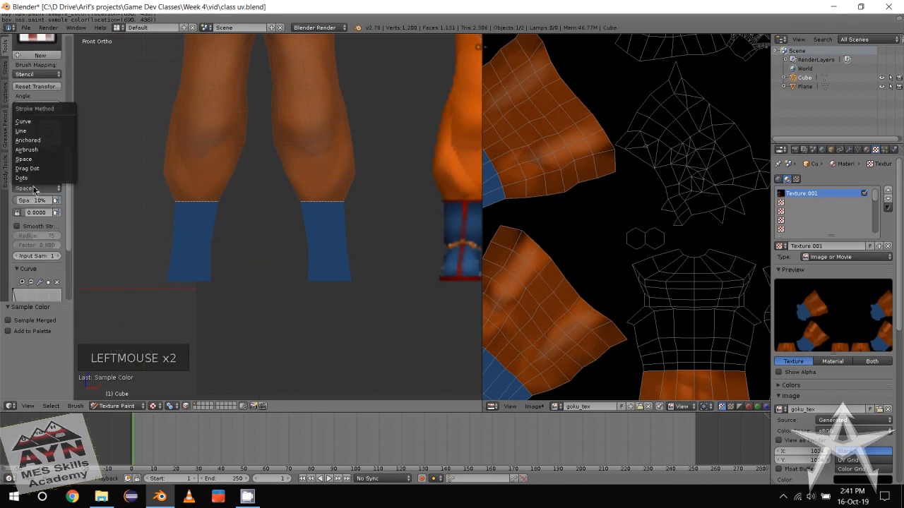
left_click(36, 132)
middle_click_drag(157, 194, 182, 204, "shift")
scroll(46, 286, "down", 4)
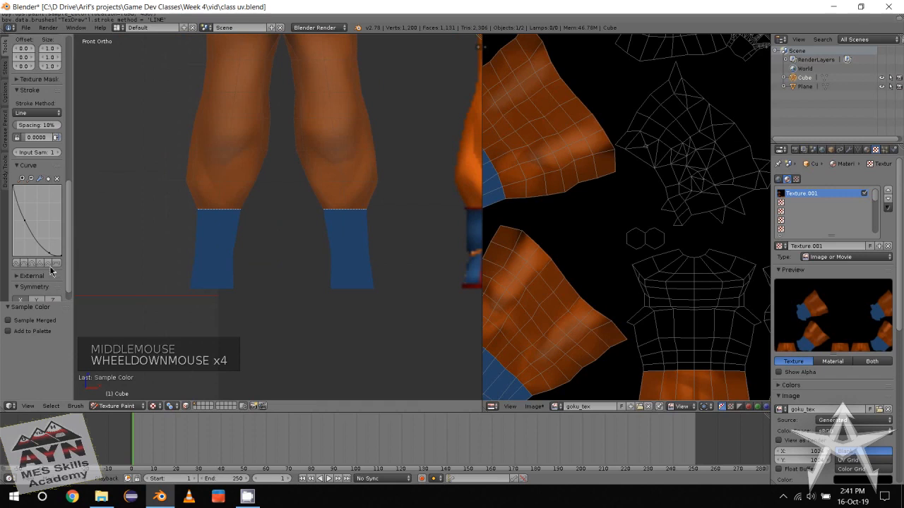
left_click(51, 264)
left_click(57, 263)
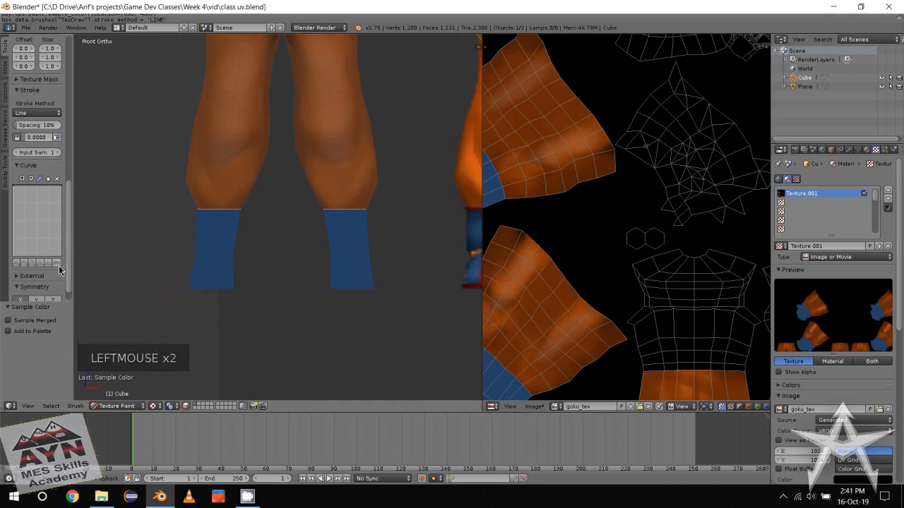
scroll(59, 265, "up", 1)
scroll(189, 222, "up", 1)
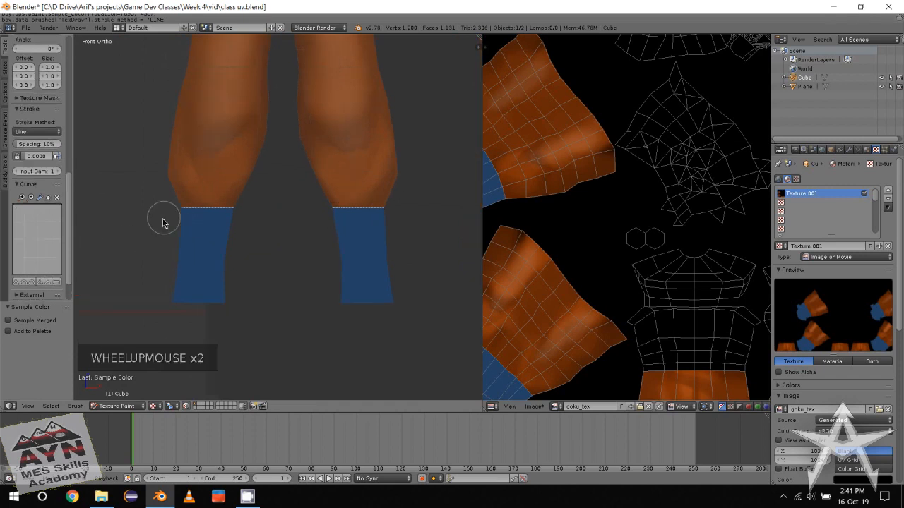
Shrink the brush to suit the narrow red trim at the boots' upper edge
middle_click_drag(162, 223, 181, 216, "shift")
key("bracketleft")
key("bracketleft")
key("bracketleft")
key("bracketleft")
key("bracketleft")
key("bracketleft")
key("bracketleft")
key("bracketleft")
key("bracketleft")
key("bracketleft")
key("bracketleft")
key("bracketleft")
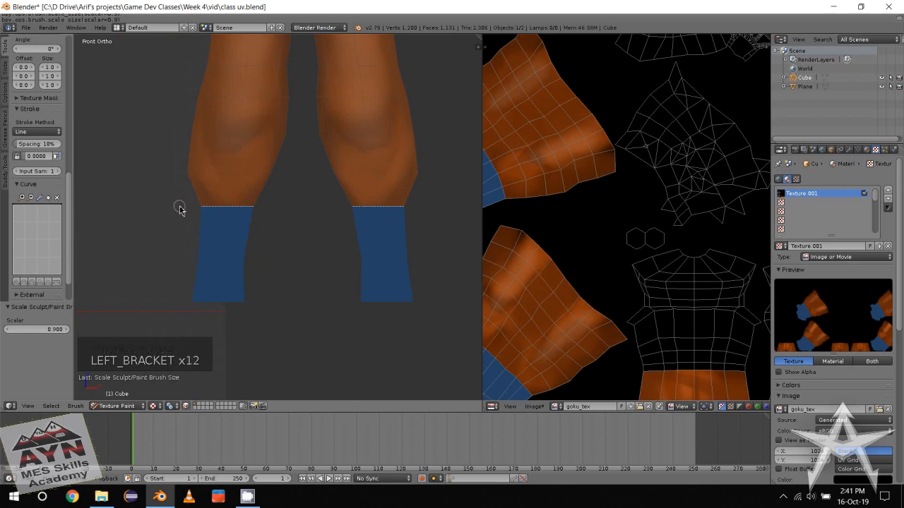
left_click_drag(186, 206, 200, 210)
left_click_drag(313, 241, 278, 226)
key("ctrl+z")
left_click_drag(143, 199, 340, 120)
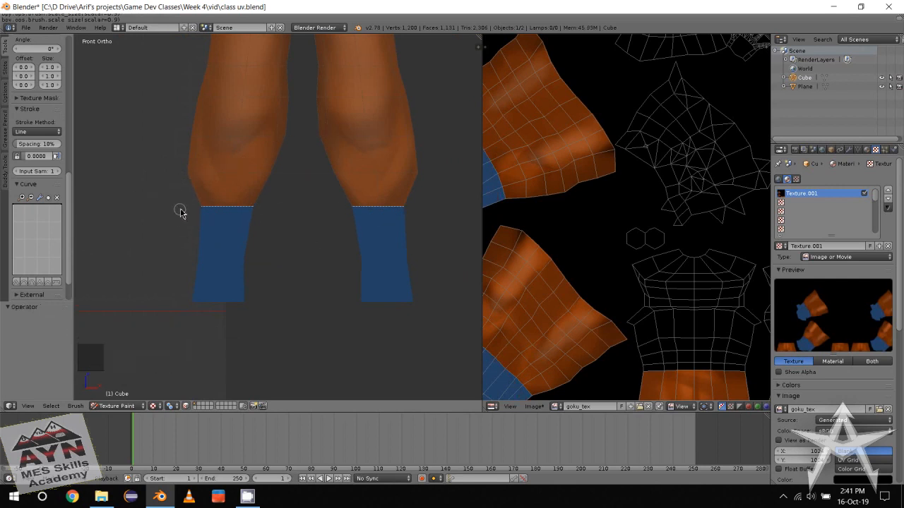
Paint a straight dark red band across the upper edge of the boots, just below the trouser cuffs
left_click_drag(183, 212, 266, 213)
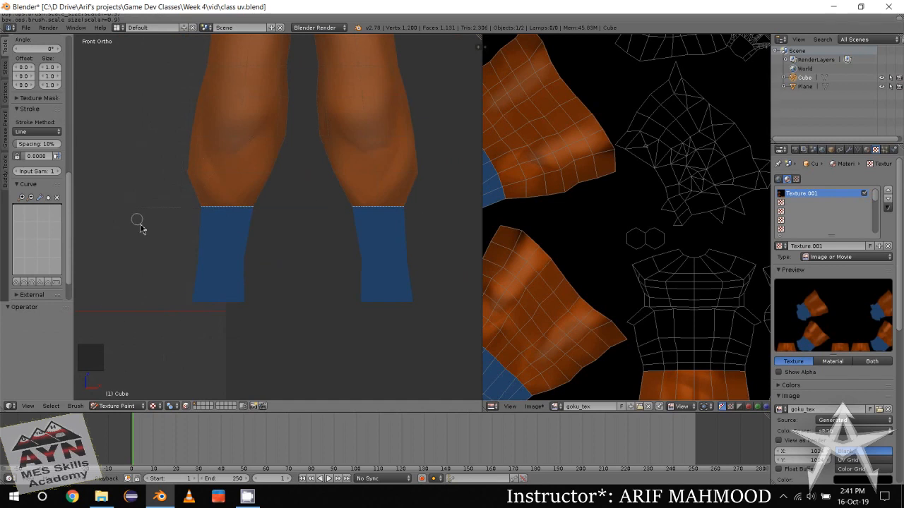
left_click_drag(280, 213, 271, 212)
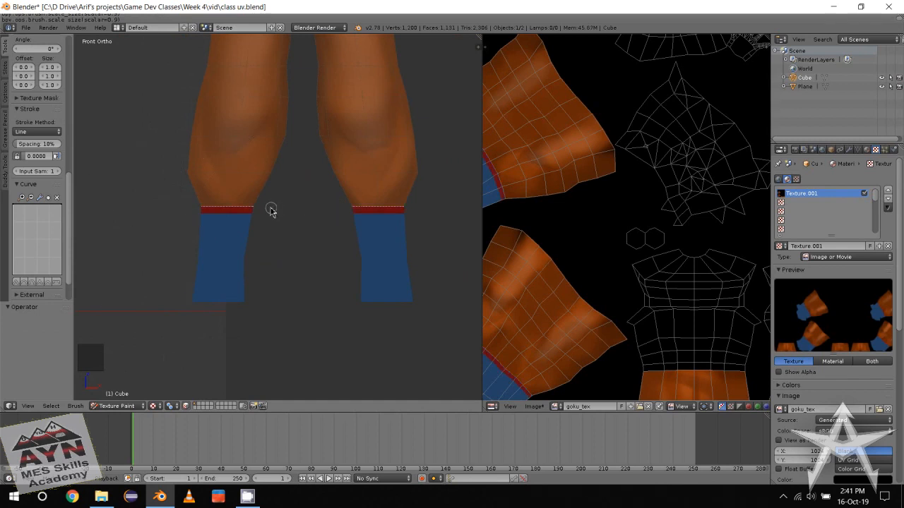
scroll(176, 307, "up", 1)
scroll(178, 304, "down", 2)
scroll(178, 304, "up", 1)
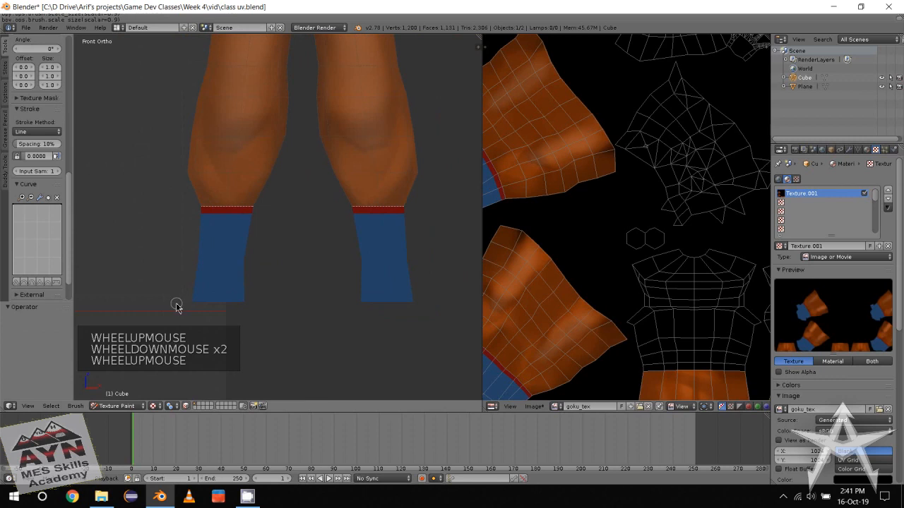
Paint a straight dark red sole line along the bottom edge of the boots, undoing the misplaced attempt
left_click_drag(177, 304, 285, 305, "alt")
left_click_drag(175, 304, 277, 308)
key("ctrl+z")
mouse_move(194, 302)
left_mouse_down()
mouse_move(233, 312)
mouse_move(273, 308)
left_mouse_up()
Reduce the brush size further to suit the narrow vertical stripe on the front of the boots
mouse_move(223, 269)
middle_mouse_down("shift")
mouse_move(236, 259)
mouse_move(151, 252)
middle_mouse_up("shift")
scroll(238, 260, "down", 1)
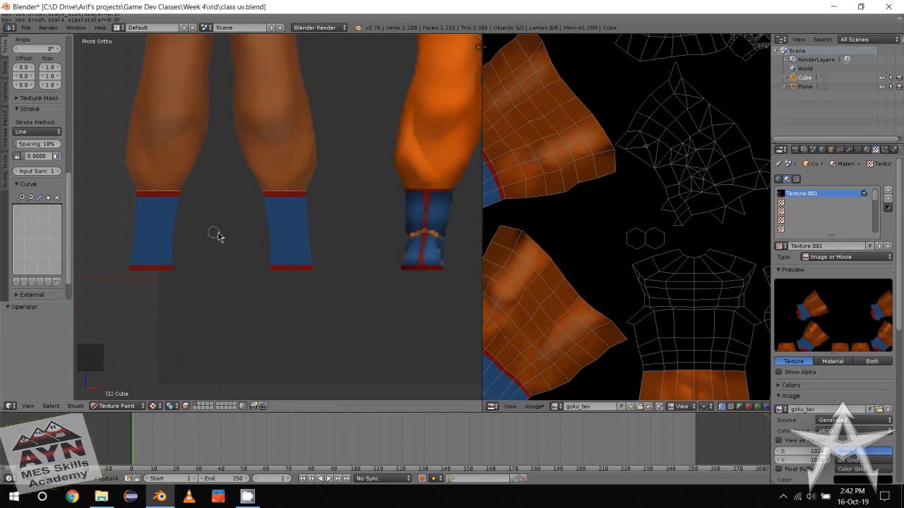
middle_click_drag(218, 235, 240, 236)
middle_click_drag(310, 203, 285, 204)
key("bracketleft")
key("bracketleft")
key("bracketleft")
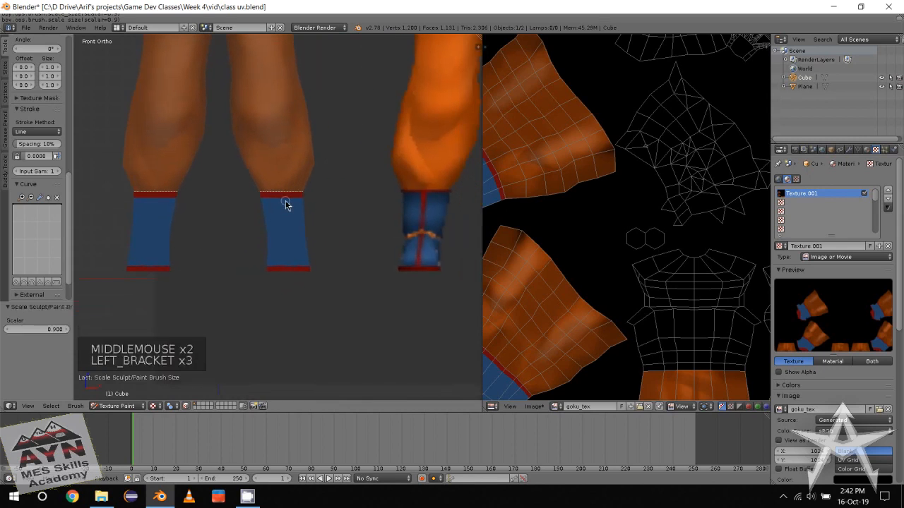
key("bracketright")
key("bracketleft")
key("bracketright")
key("bracketleft")
key("bracketright")
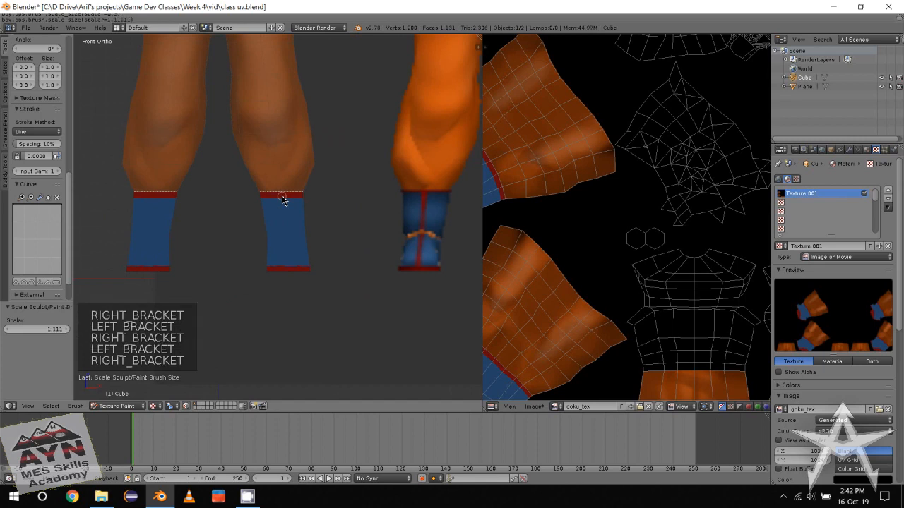
key("bracketleft")
key("bracketright")
key("bracketleft")
key("bracketleft")
key("bracketleft")
Paint a straight red stripe down the front centre of the boots, replacing the first thick one with a thinner stroke
mouse_move(282, 196)
left_mouse_down()
mouse_move(297, 254)
mouse_move(292, 276)
left_mouse_up()
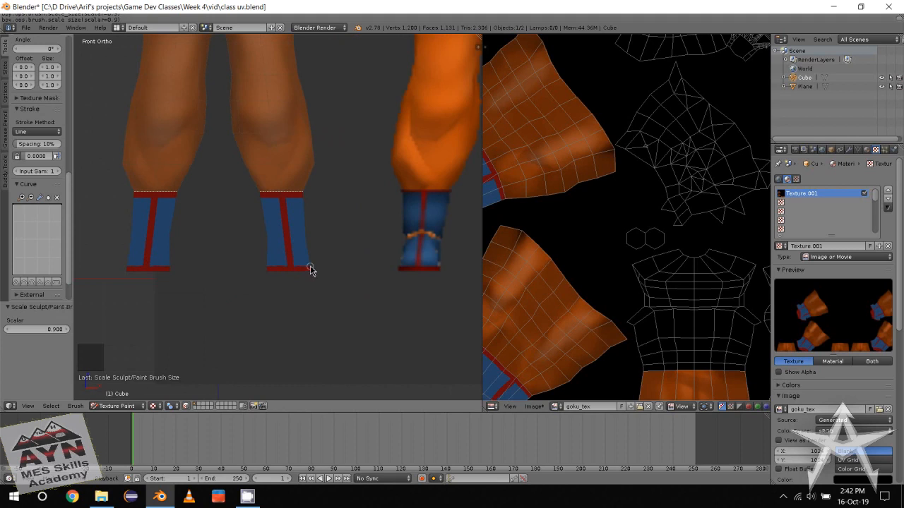
key("ctrl+z")
key("bracketleft")
left_click_drag(283, 205, 293, 287)
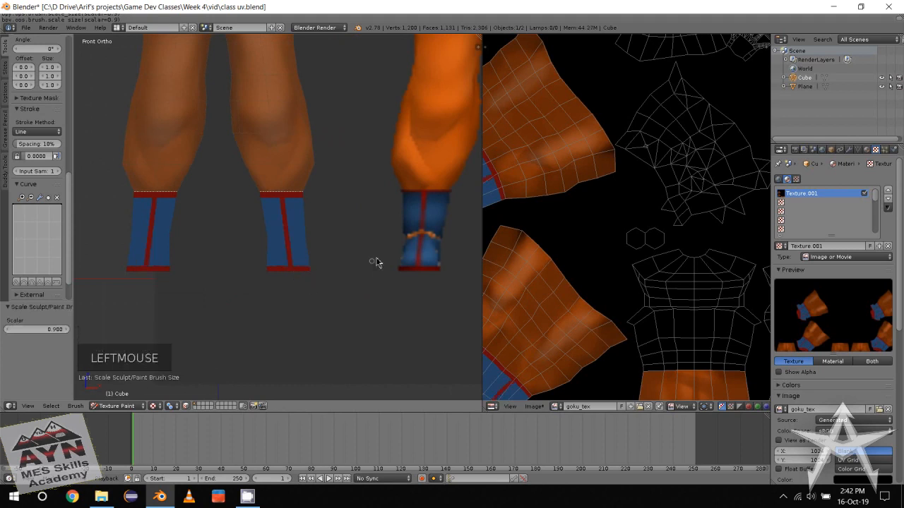
Sample the orange of the reference boot's tie and paint an angled orange band across the middle of both boots
right_click(414, 233)
left_click(409, 240)
scroll(39, 176, "up", 20)
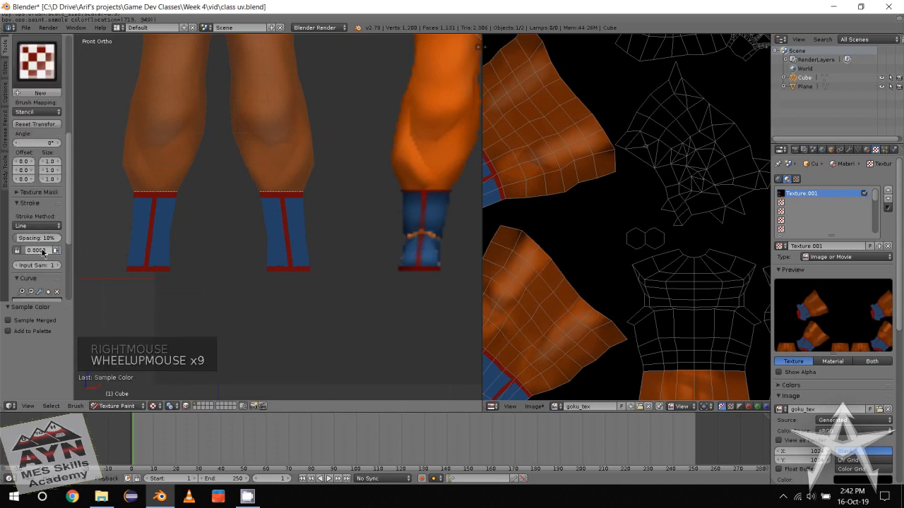
left_click(263, 241)
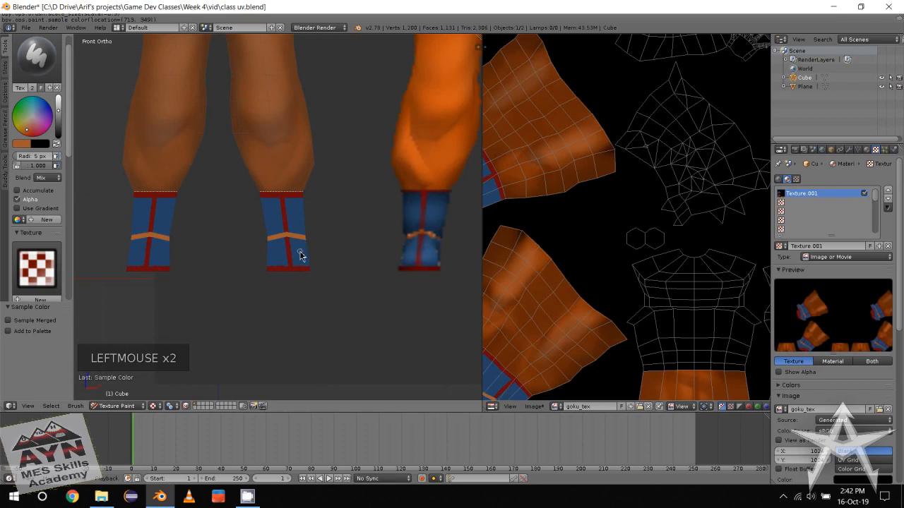
Set the brush colour to black and its blend mode to Darken for shading the boots
middle_click_drag(212, 252, 196, 255)
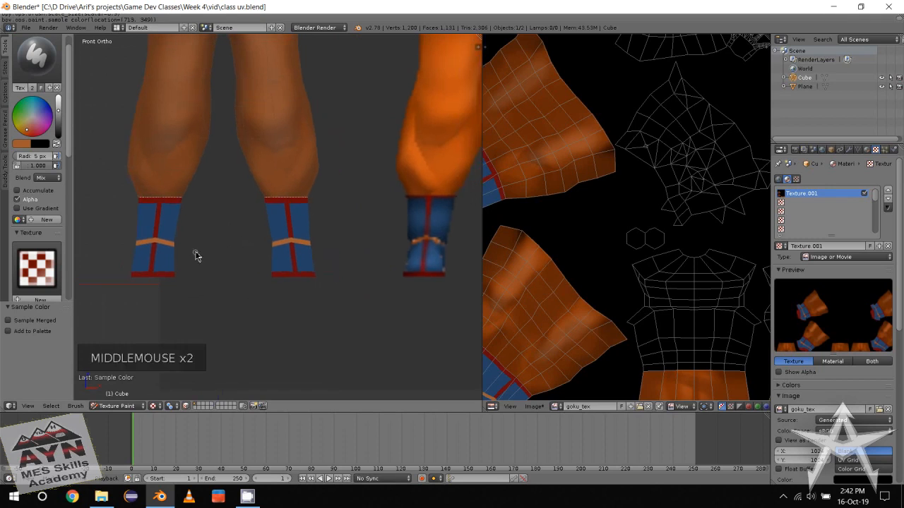
scroll(196, 254, "down", 1)
left_click(60, 132)
left_click(60, 136)
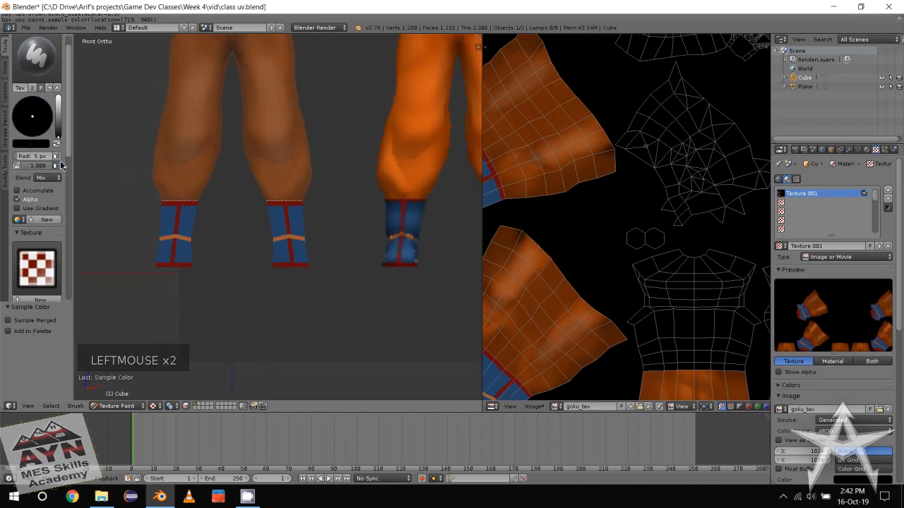
left_click(48, 178)
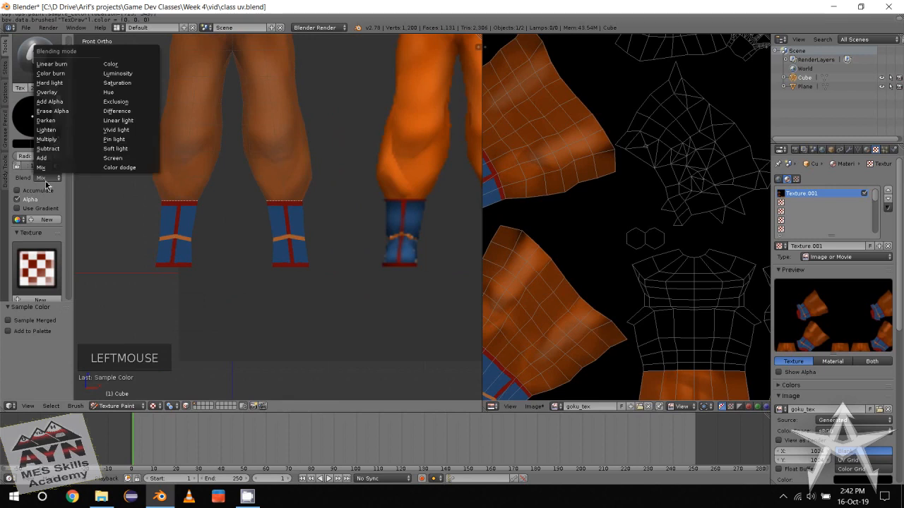
left_click(45, 120)
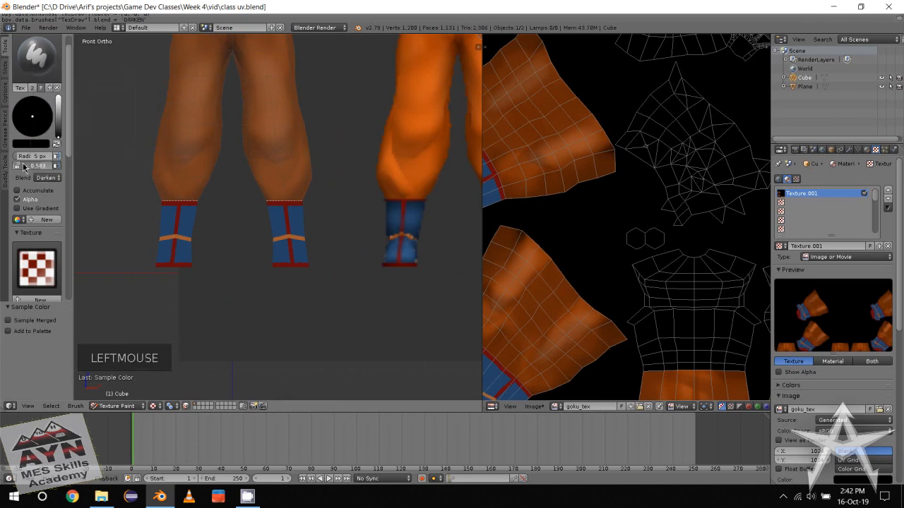
Give the brush a sharp falloff curve and lower its strength to 0.217
scroll(53, 233, "down", 18)
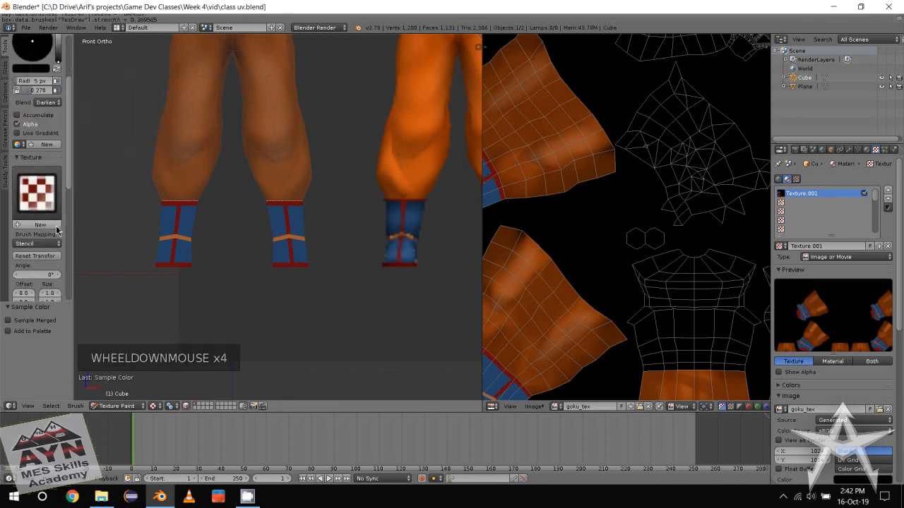
left_click(46, 247)
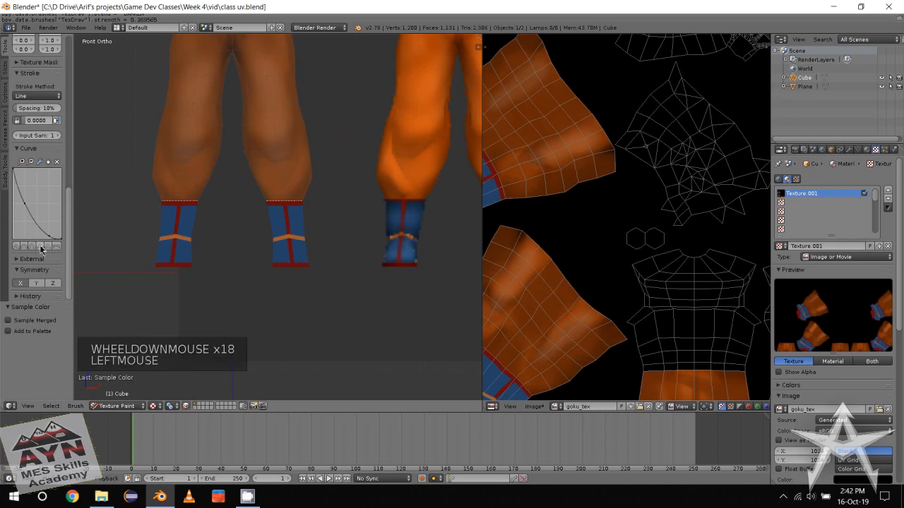
scroll(46, 160, "up", 16)
left_click_drag(43, 131, 37, 132)
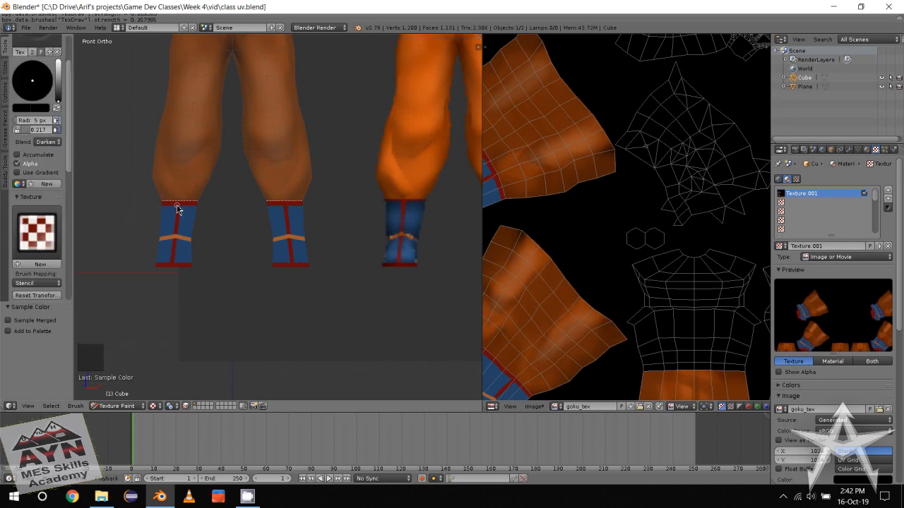
Enlarge the brush radius to 28 px
key("bracketright")
key("bracketright")
key("bracketright")
key("bracketright")
key("bracketright")
key("bracketright")
key("bracketright")
key("bracketright")
key("bracketright")
key("bracketright")
key("bracketright")
key("bracketright")
key("bracketright")
key("bracketright")
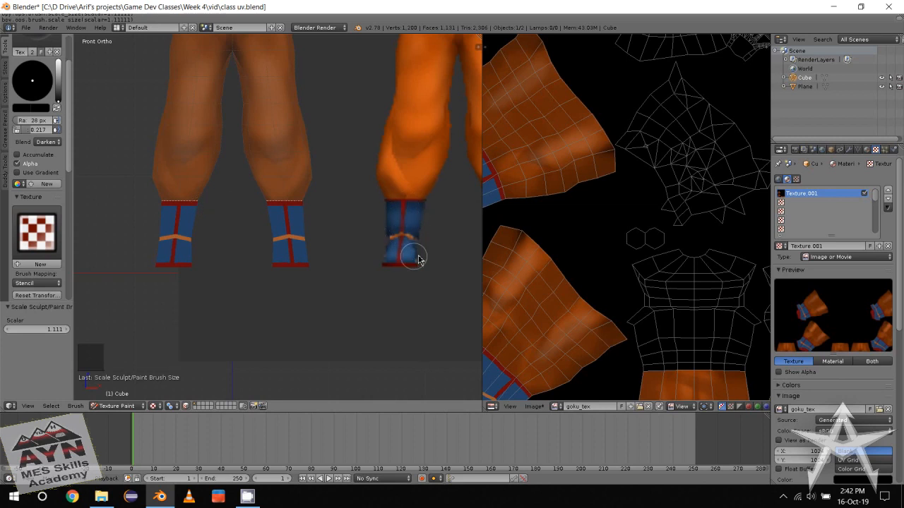
Change the brush's stroke method from Line to Space for freehand shading
left_click(190, 203)
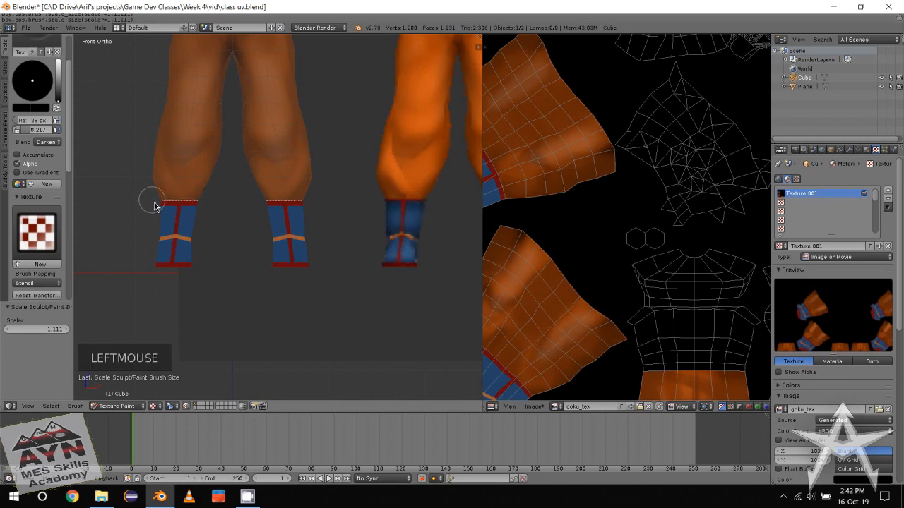
scroll(61, 198, "down", 7)
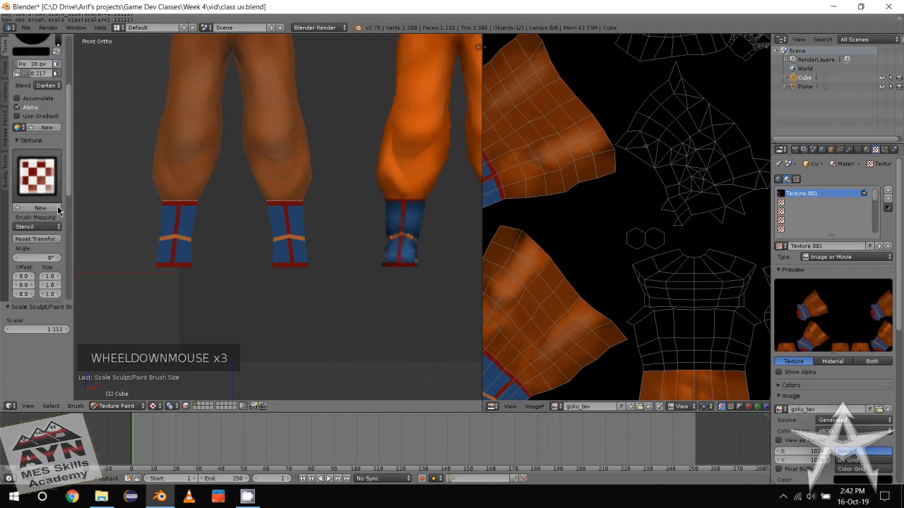
scroll(58, 228, "up", 1)
scroll(58, 228, "down", 3)
left_click(42, 228)
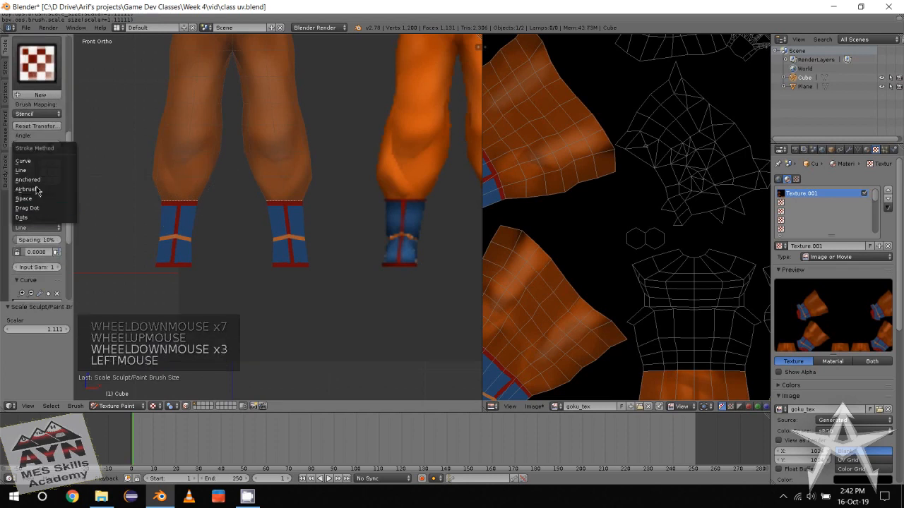
left_click(25, 198)
scroll(39, 198, "down", 1)
scroll(39, 198, "up", 9)
scroll(39, 198, "down", 1)
scroll(38, 197, "up", 5)
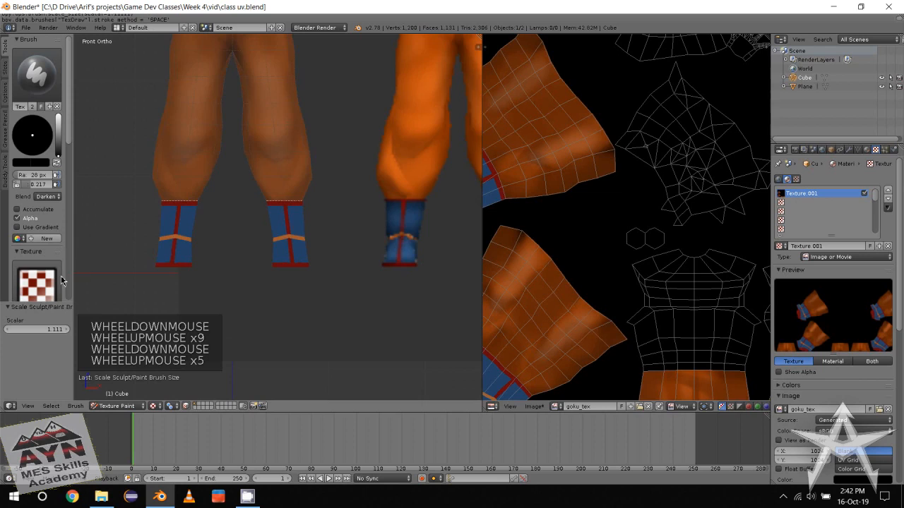
Shade the boots from the front, darkening the side edges, the area under the red cuff and around the orange tie
scroll(76, 265, "up", 2)
scroll(182, 260, "down", 1)
middle_click_drag(194, 259, 218, 227)
scroll(61, 235, "up", 2)
scroll(187, 233, "down", 1)
left_click(222, 202)
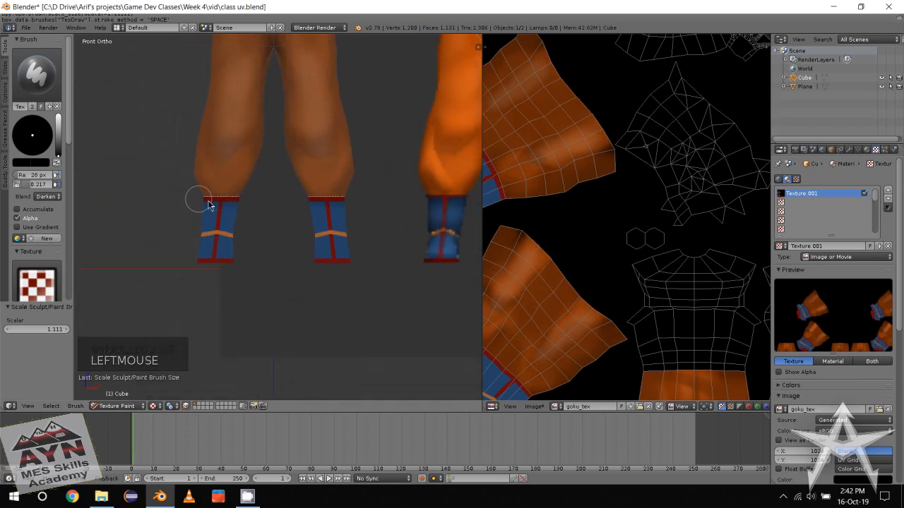
left_click(237, 204)
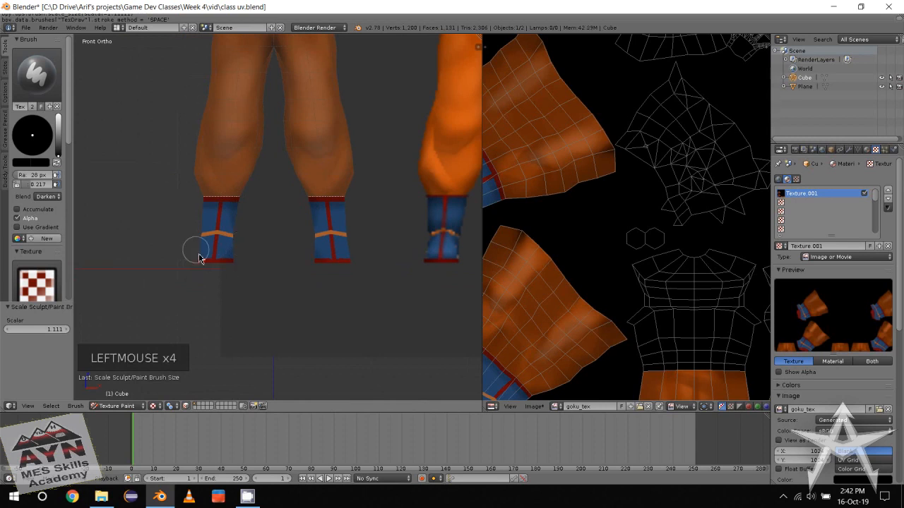
mouse_move(206, 237)
left_mouse_down()
mouse_move(230, 237)
mouse_move(213, 196)
left_mouse_up()
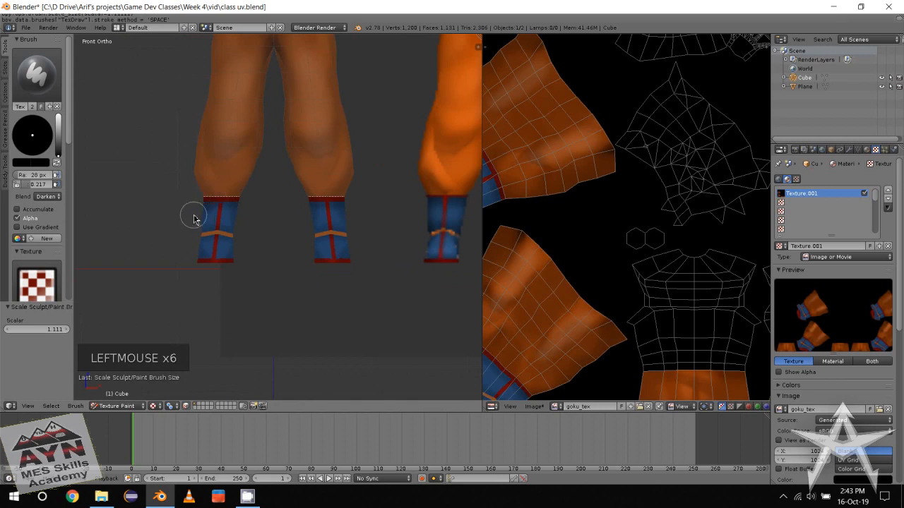
scroll(242, 261, "up", 2)
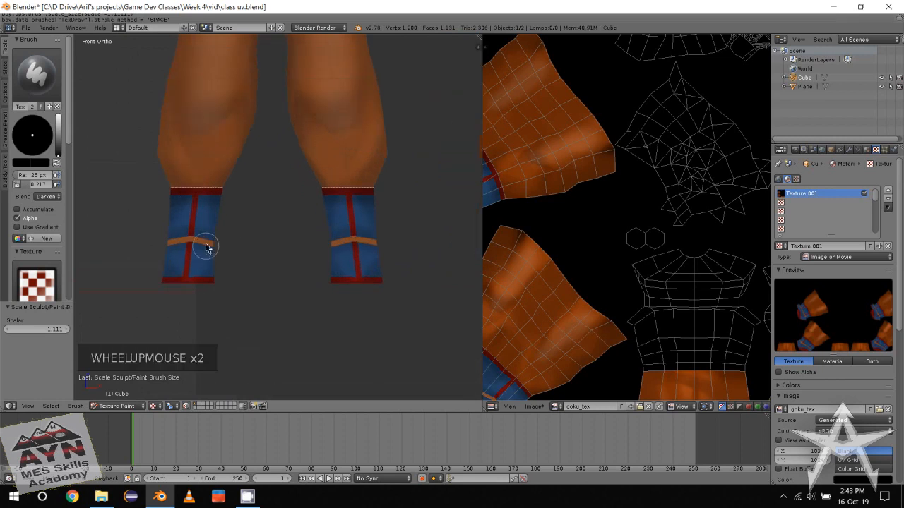
left_click_drag(206, 247, 218, 255)
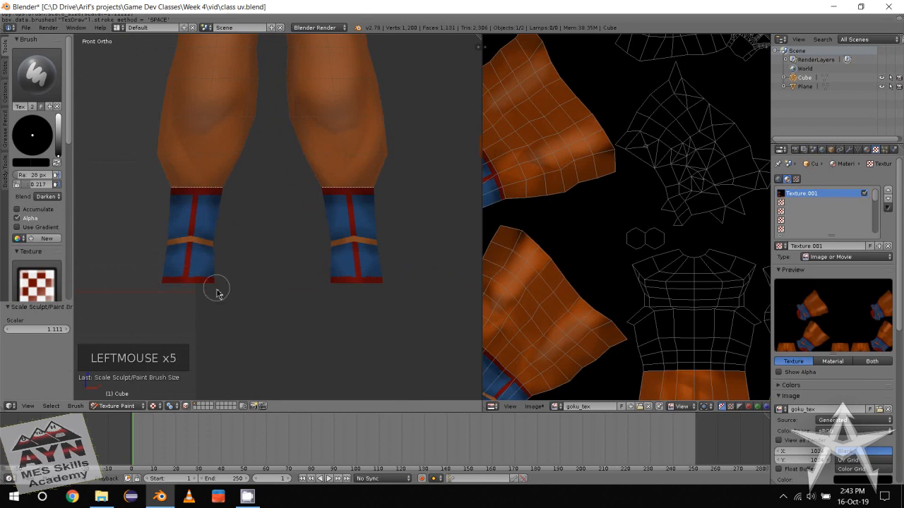
Darken the foot parts of the boots from angled views, along the sides and below the orange tie
middle_click_drag(160, 301, 262, 300)
scroll(153, 299, "down", 3)
scroll(204, 296, "up", 1)
scroll(196, 264, "up", 1)
mouse_move(204, 296)
middle_mouse_down()
mouse_move(195, 264)
mouse_move(256, 285)
mouse_move(318, 271)
mouse_move(184, 280)
mouse_move(207, 286)
middle_mouse_up()
left_click(193, 258)
scroll(256, 284, "up", 1)
middle_click_drag(207, 286, 338, 257, "alt")
left_click(358, 277)
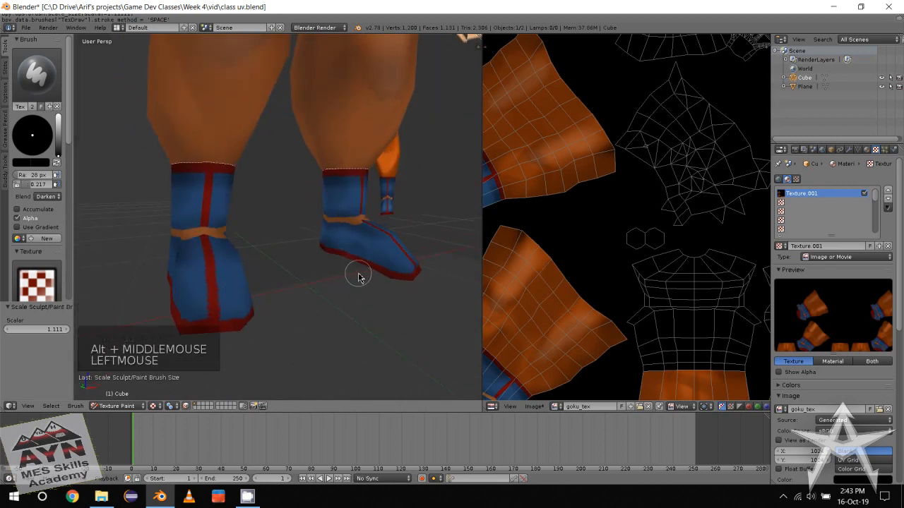
middle_click_drag(349, 290, 318, 297, "alt")
scroll(318, 297, "down", 1)
middle_click_drag(317, 296, 233, 271)
middle_click_drag(318, 267, 242, 288, "alt")
scroll(243, 279, "down", 2)
middle_click_drag(249, 288, 216, 287)
left_click(327, 260)
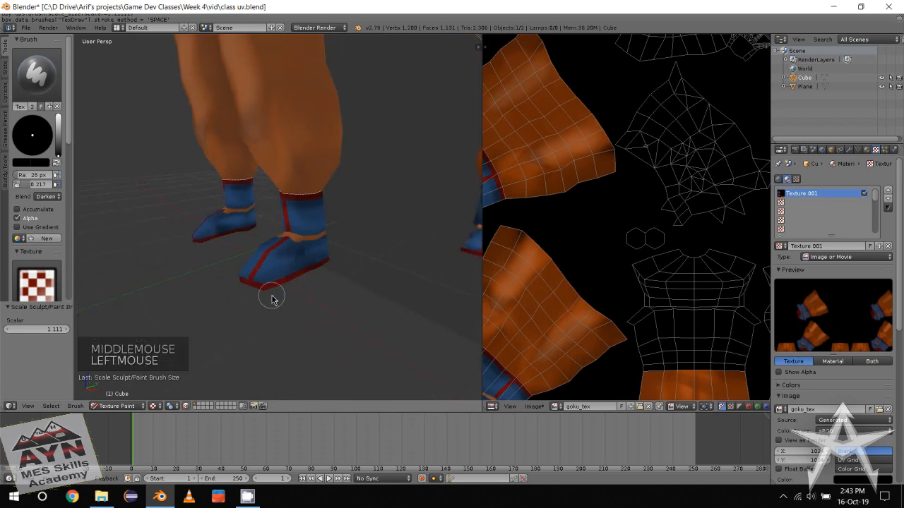
Switch the brush to Mix and blend the dark patches on the boot's outer side using blues sampled from the boot
middle_click_drag(334, 257, 282, 317, "alt")
scroll(283, 309, "down", 1)
scroll(283, 317, "down", 1)
middle_click_drag(282, 318, 276, 283)
scroll(323, 321, "down", 1)
scroll(278, 309, "up", 2)
scroll(286, 306, "up", 2)
scroll(253, 308, "up", 1)
right_click(259, 268)
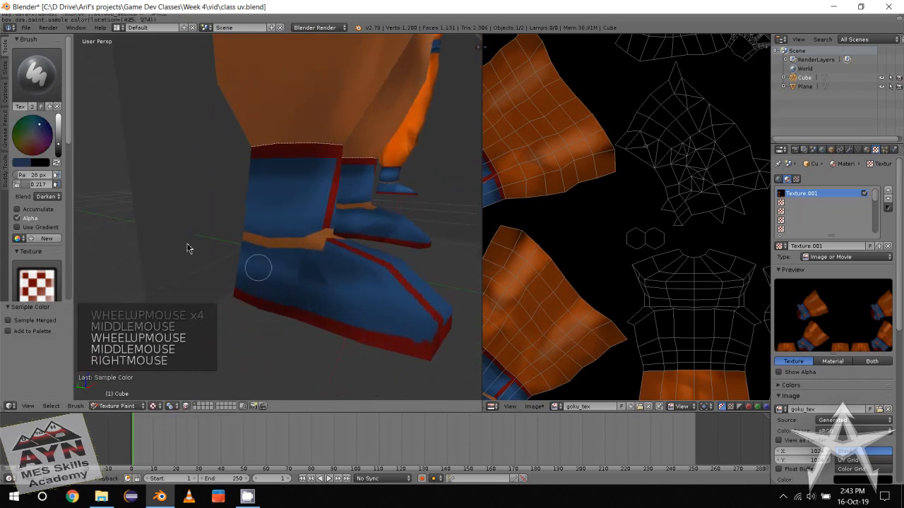
left_click(44, 198)
left_click(50, 182)
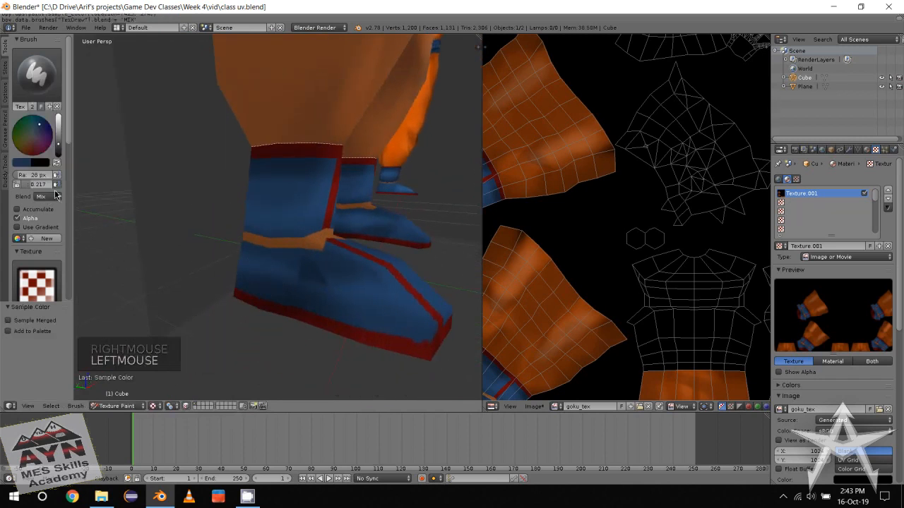
right_click(296, 267)
left_click(302, 267)
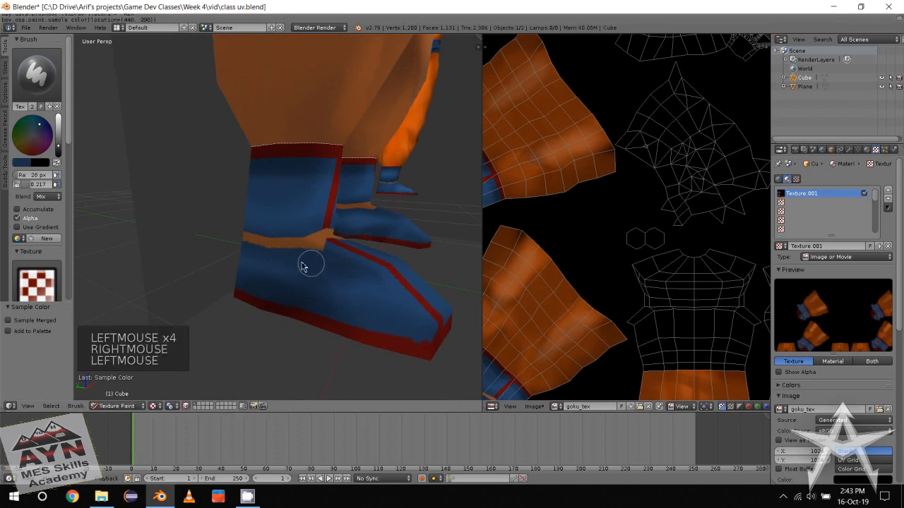
right_click(301, 278)
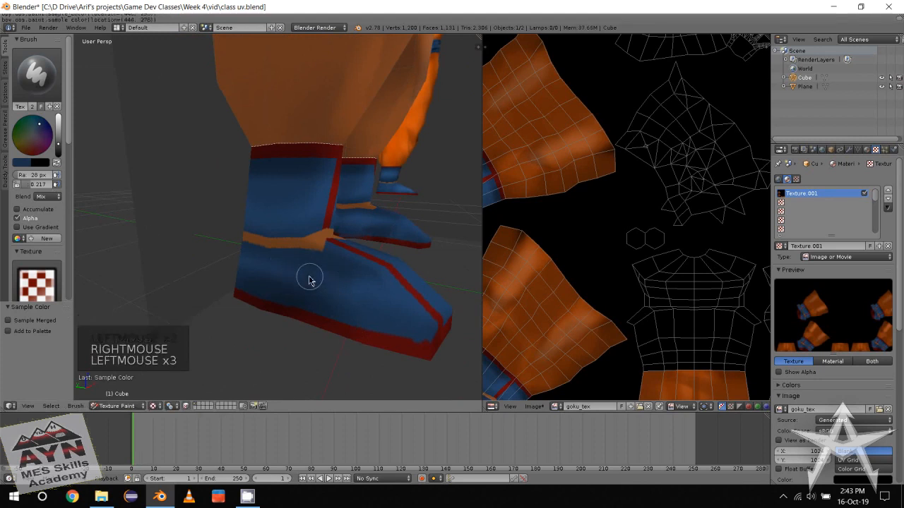
left_click(311, 278)
Sample the blue on the inner side of the other foot and turn off X symmetry painting
middle_click_drag(347, 322, 280, 316, "alt")
middle_click_drag(286, 313, 299, 313)
right_click(185, 241)
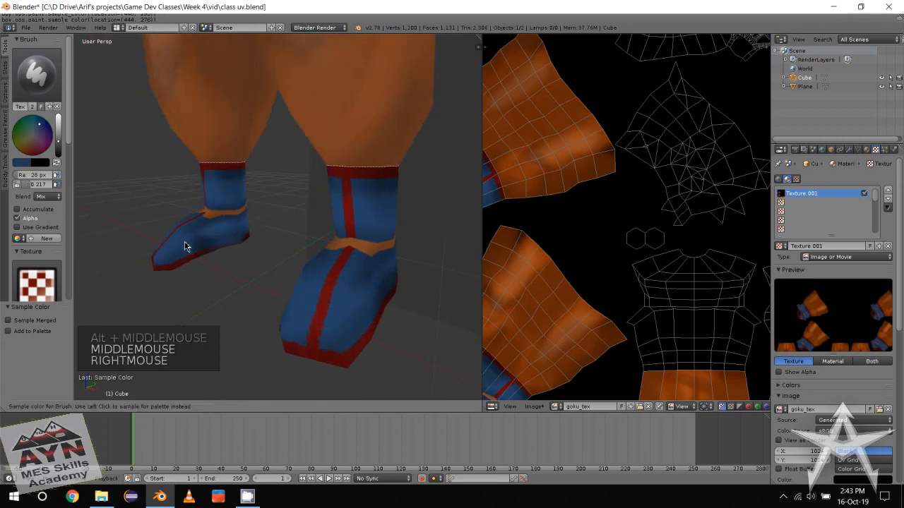
scroll(187, 247, "up", 3)
scroll(35, 182, "down", 20)
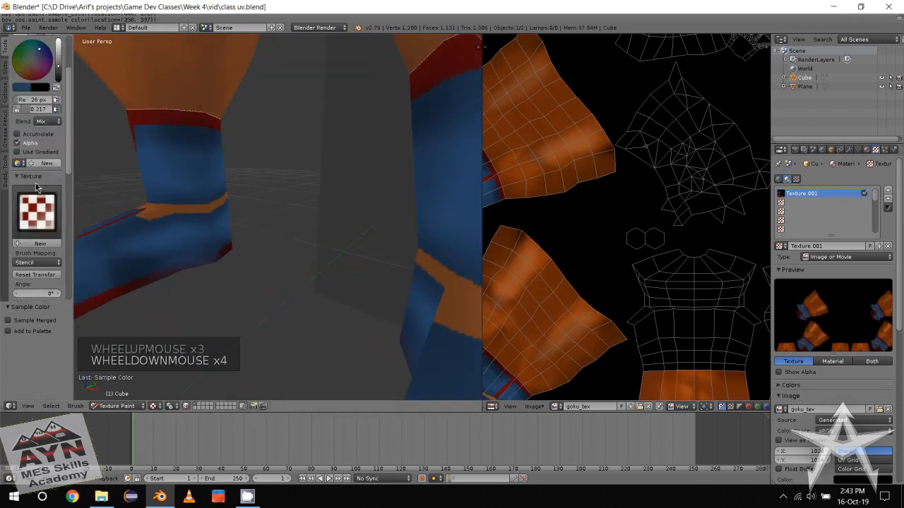
left_click(24, 283)
middle_click_drag(127, 252, 166, 225)
middle_click_drag(144, 190, 161, 185)
Try to undo the recent paint strokes on the boots
key("ctrl+z")
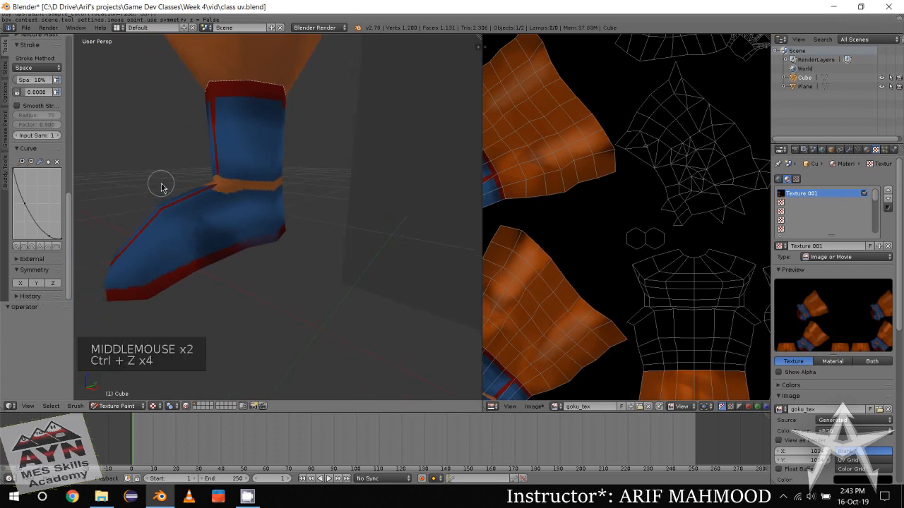
key("ctrl+z")
key("ctrl+z")
key("ctrl+z")
key("ctrl+z")
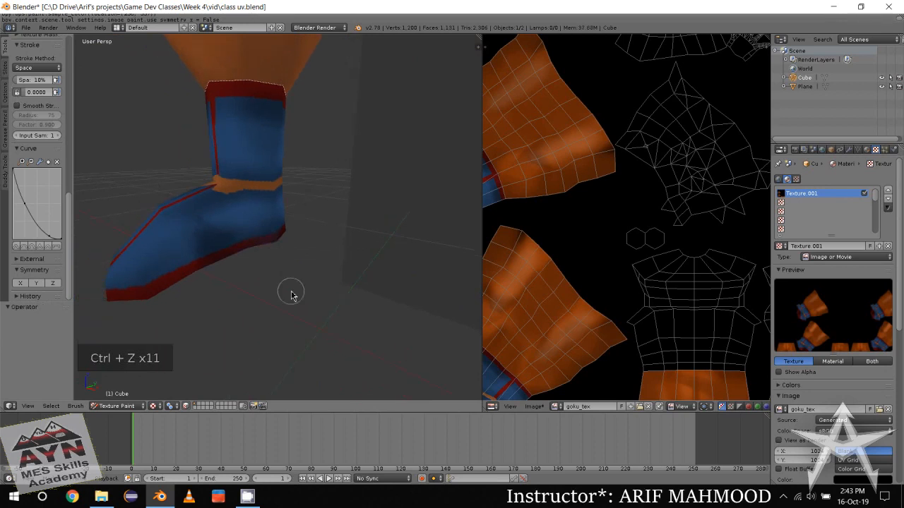
middle_click_drag(292, 296, 297, 226, "alt")
key("ctrl+z")
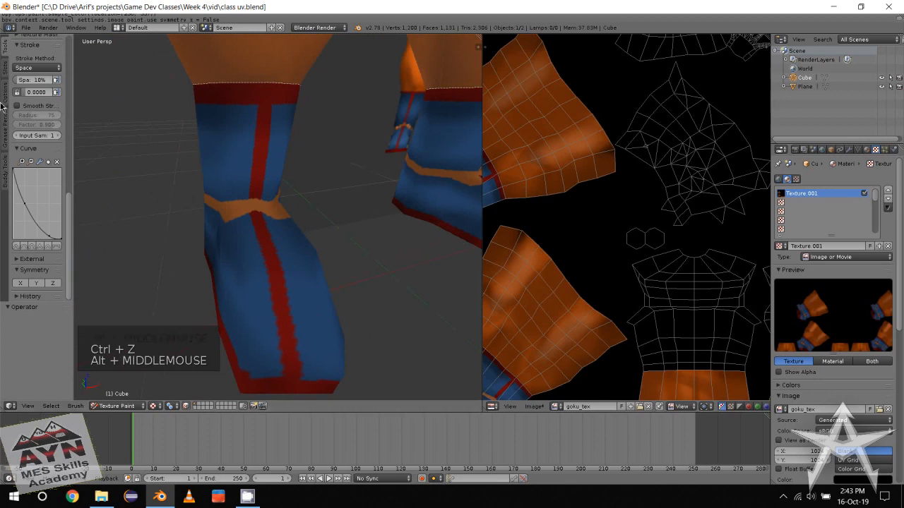
Enable Occlude, Cull and Normal in the project paint options
left_click(4, 90)
left_click(28, 183)
left_click(28, 192)
left_click(28, 202)
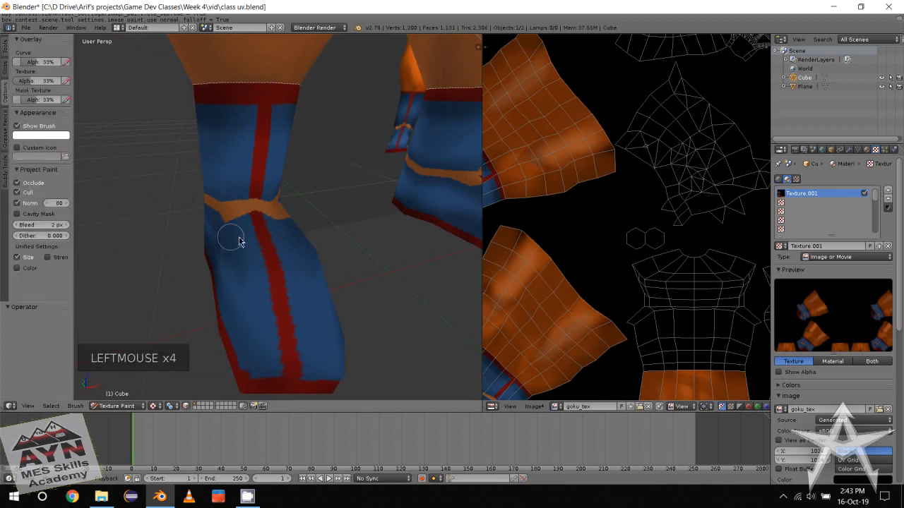
Sample blues from the outer side of the boot's foot and smooth the shading below the orange tie
middle_click_drag(233, 238, 242, 238)
mouse_move(242, 238)
middle_mouse_down("alt")
mouse_move(327, 253)
mouse_move(197, 141)
mouse_move(298, 230)
mouse_move(294, 218)
middle_mouse_up("alt")
right_click(278, 214)
right_click(276, 206)
left_click(280, 202)
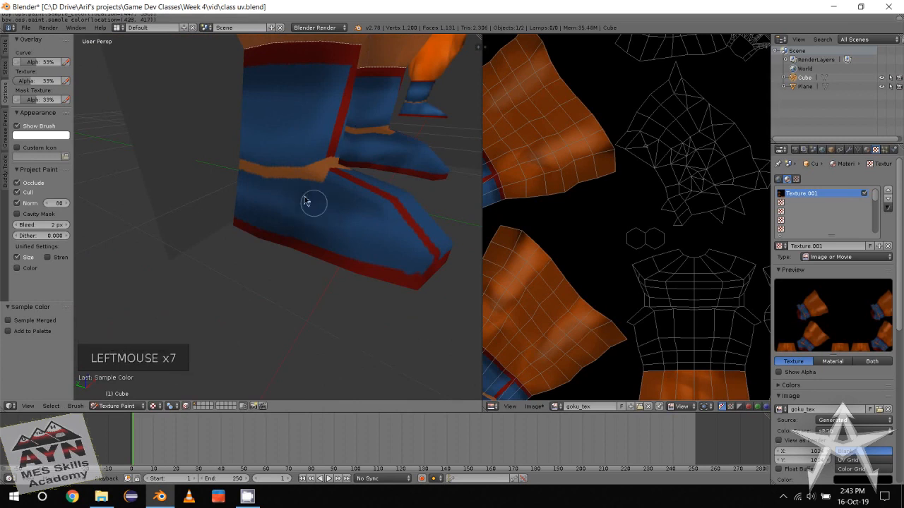
Smooth the dark patch on the inner side of the same foot with blue sampled from the boot
mouse_move(328, 213)
middle_mouse_down("alt")
mouse_move(222, 202)
mouse_move(292, 204)
middle_mouse_up("alt")
right_click(282, 206)
left_click(262, 211)
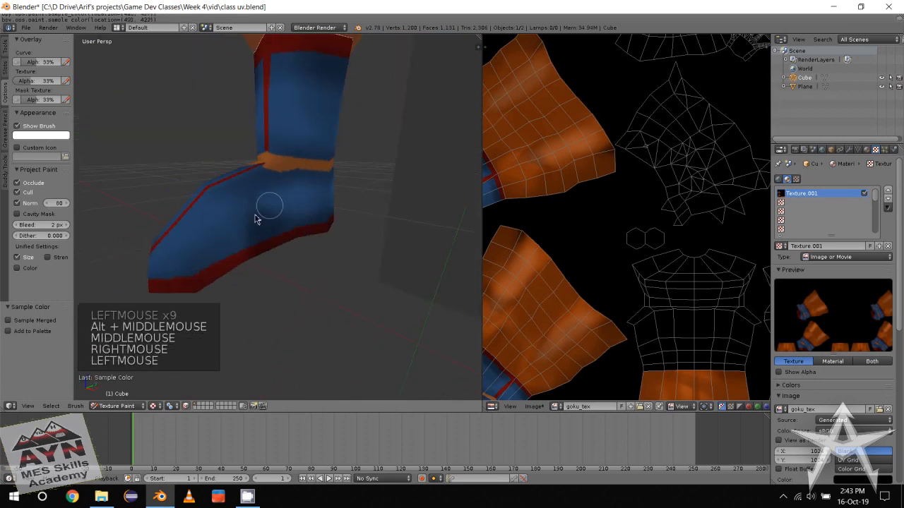
left_click(237, 220)
left_click(238, 217)
left_click(221, 238)
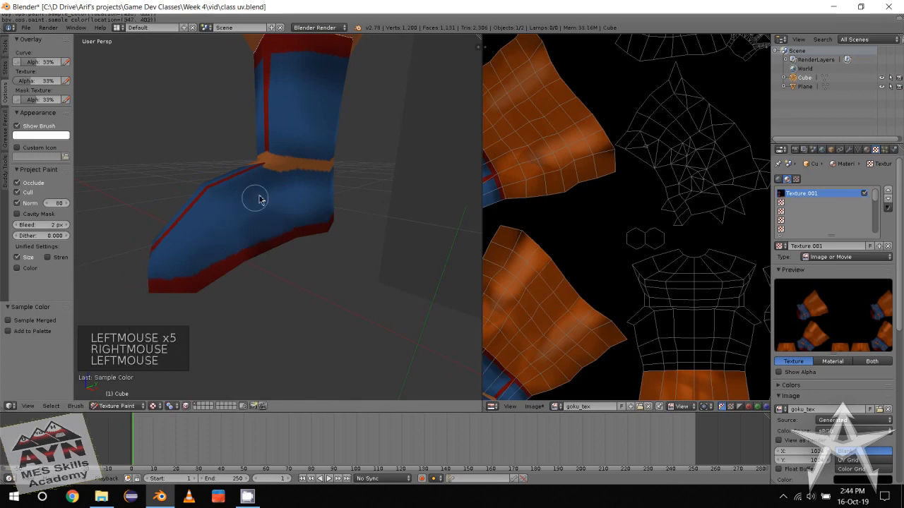
Blend the hard-edged dark patch on the outer side of the other boot's foot with sampled blues
mouse_move(249, 207)
middle_mouse_down()
mouse_move(167, 224)
mouse_move(214, 202)
mouse_move(282, 218)
mouse_move(218, 224)
mouse_move(299, 216)
middle_mouse_up()
scroll(167, 224, "down", 4)
scroll(283, 218, "up", 1)
scroll(298, 216, "up", 1)
middle_click(298, 216)
right_click(297, 221)
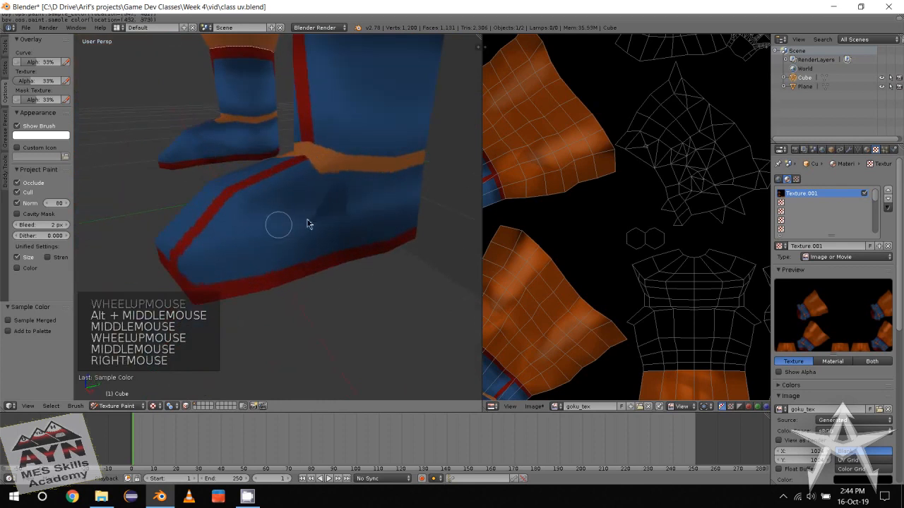
left_click(317, 215)
left_click(337, 213)
left_click(322, 223)
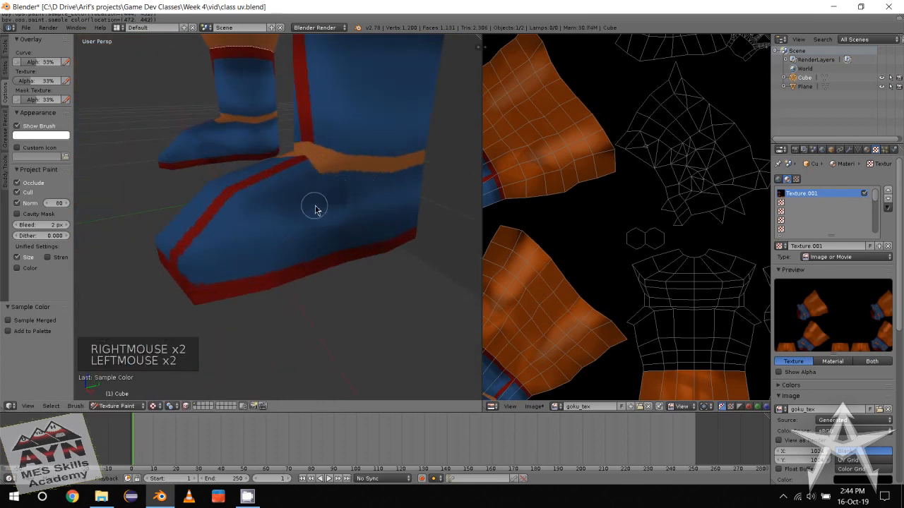
middle_click_drag(295, 217, 200, 246)
scroll(200, 246, "down", 2)
middle_click(280, 240, "alt")
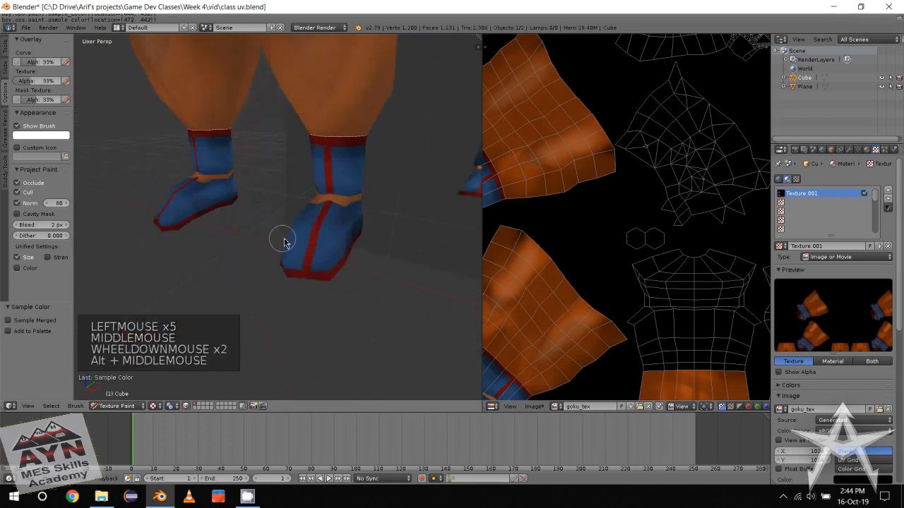
Set the paint brush strength to 0.722 for retouching the orange ankle tie on the boot
middle_click(281, 240, "alt")
mouse_move(280, 241)
middle_mouse_down()
mouse_move(310, 248)
mouse_move(270, 255)
mouse_move(318, 254)
middle_mouse_up()
scroll(311, 248, "down", 2)
scroll(271, 250, "up", 7)
right_click(284, 252)
middle_click(286, 248, "alt")
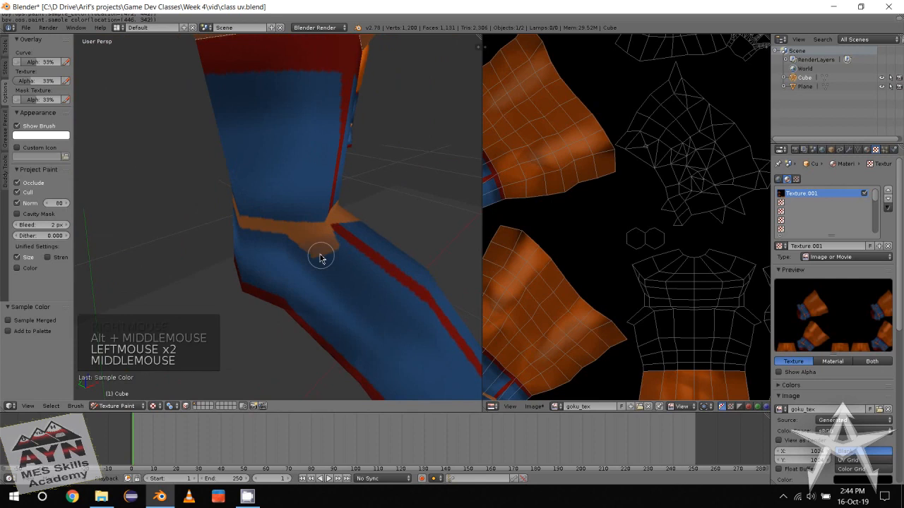
scroll(319, 254, "up", 3)
left_click(6, 56)
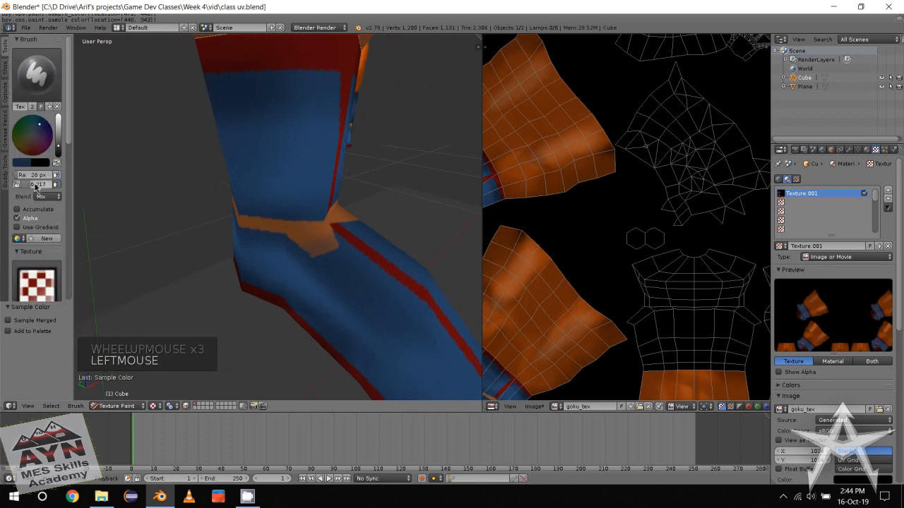
left_click_drag(73, 191, 77, 191)
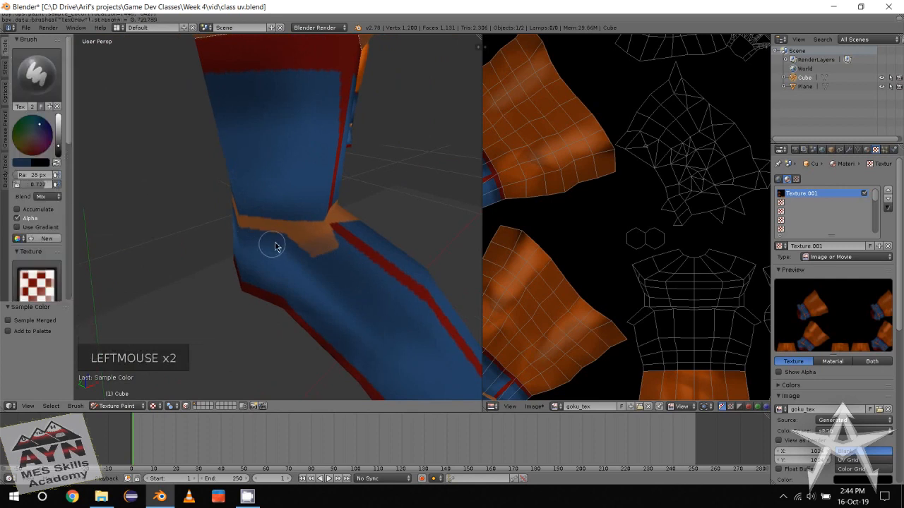
Paint over the orange overhang below the ankle tie on the boot's side with blue sampled from the foot
right_click(337, 268)
left_click(336, 247)
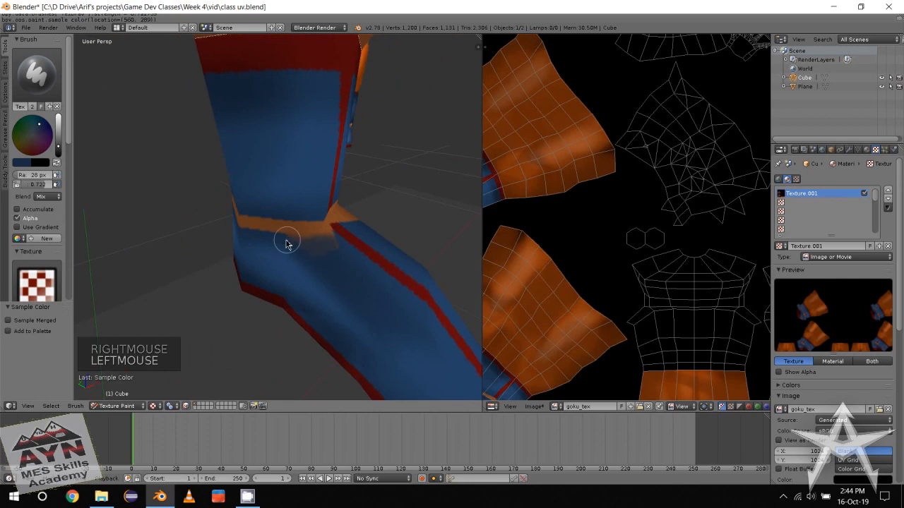
left_click_drag(286, 243, 321, 243)
left_click(314, 250)
left_click(314, 251)
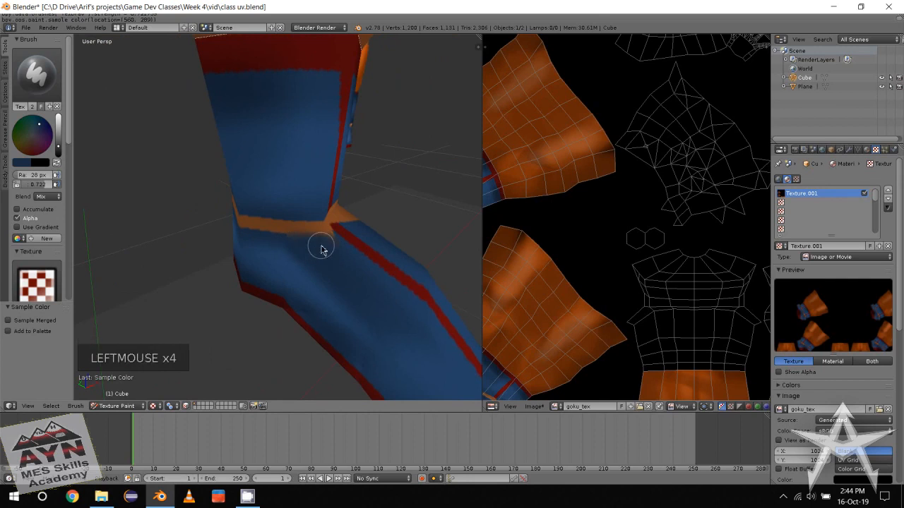
Cover the orange overhang on the other side of the front red stripe with the same blue
middle_click(282, 243, "alt")
middle_click_drag(283, 252, 256, 250)
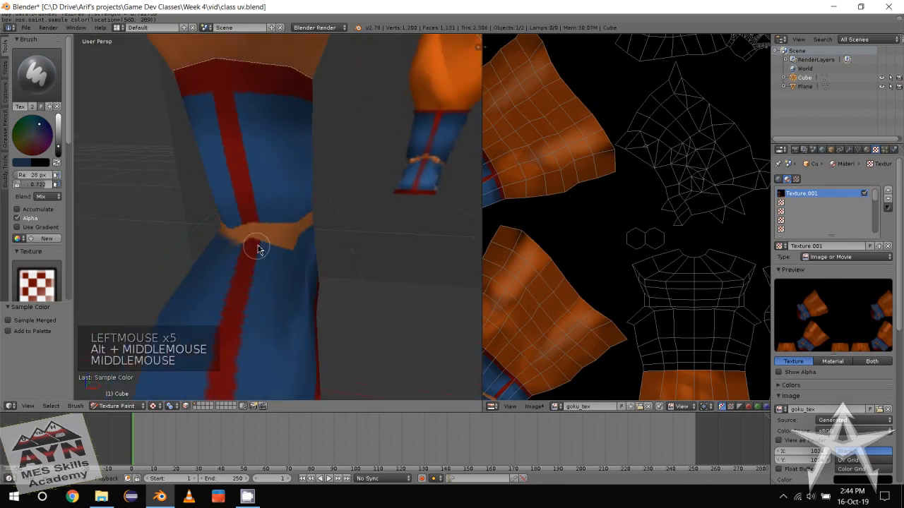
left_click(297, 249)
left_click(275, 249)
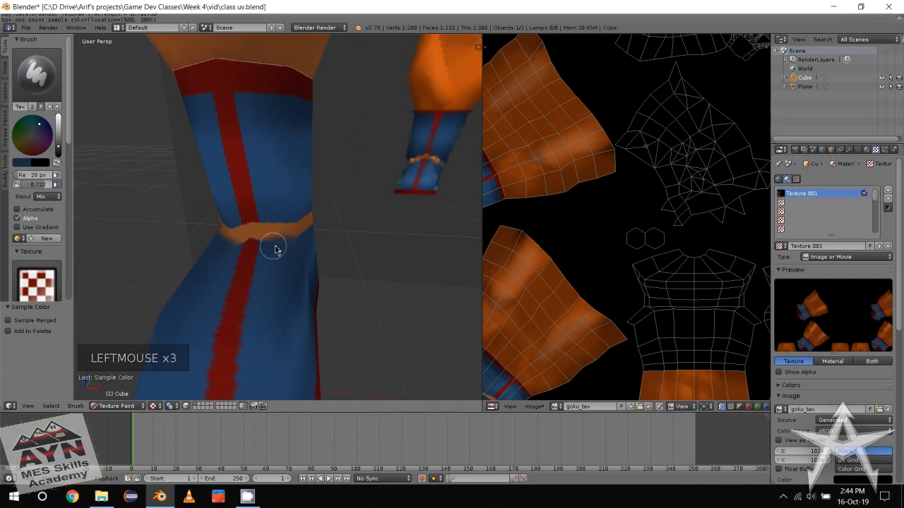
Switch to the Smear brush and set its strength to 0.183
middle_click(261, 265, "alt")
scroll(266, 247, "down", 2)
middle_click_drag(266, 240, 269, 236)
scroll(290, 254, "up", 1, "alt")
scroll(284, 258, "up", 1)
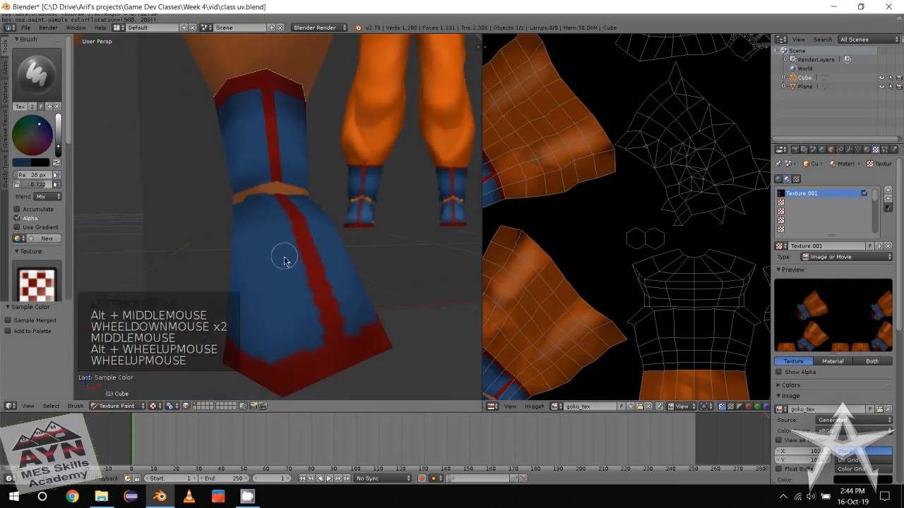
middle_click(303, 276, "alt")
middle_click_drag(287, 288, 299, 285)
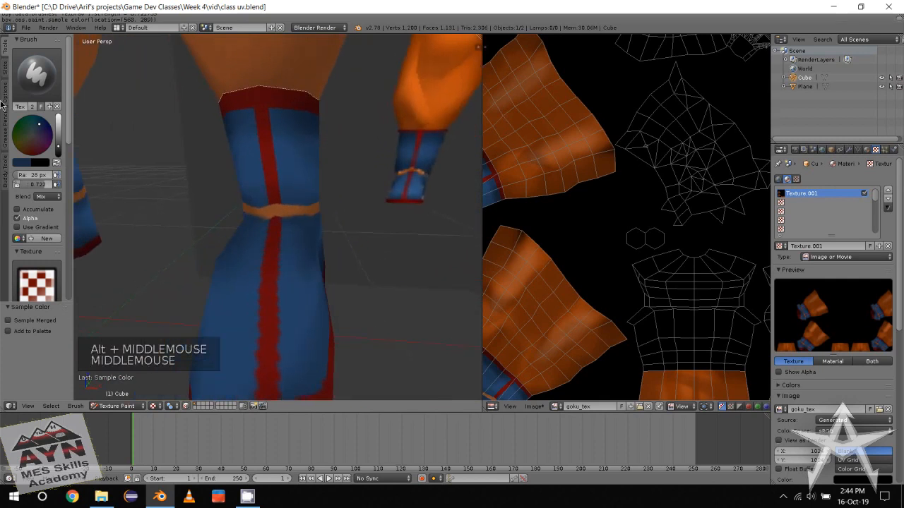
left_click(30, 69)
left_click(142, 127)
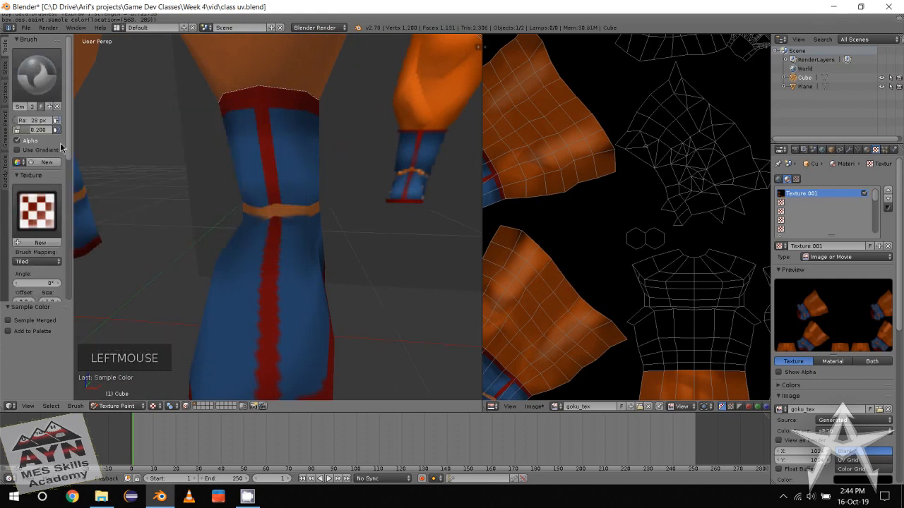
left_click_drag(41, 134, 42, 133)
Smear the jagged edges of the front red stripe, orange tie and red cuff on the boot
scroll(242, 242, "down", 4)
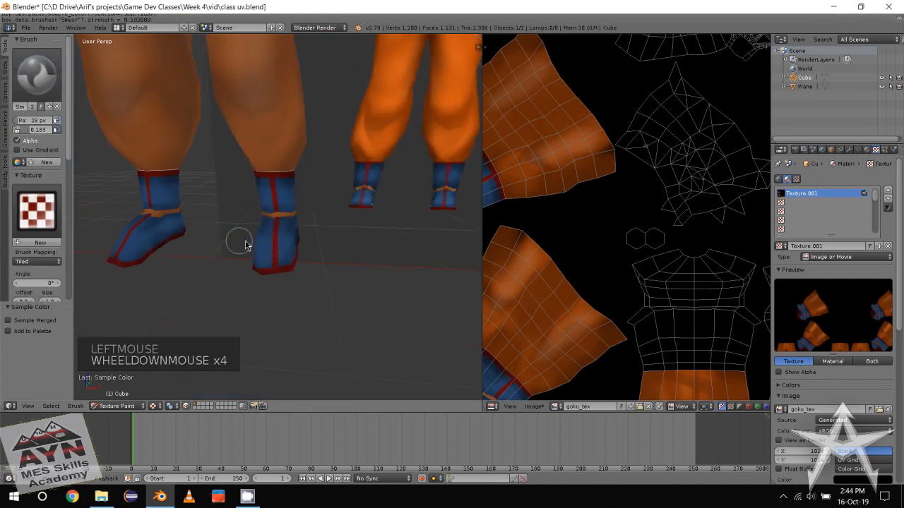
left_click_drag(282, 236, 277, 280)
scroll(276, 223, "up", 4)
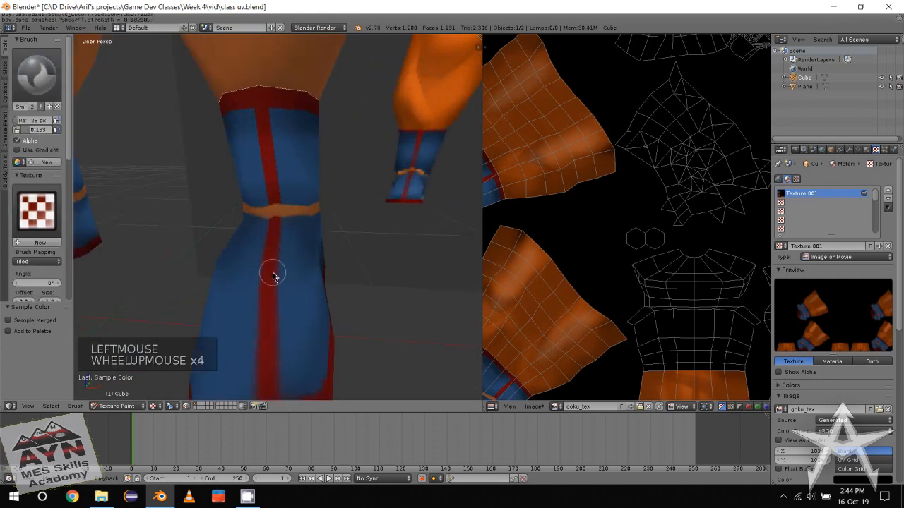
mouse_move(244, 208)
left_mouse_down()
mouse_move(265, 182)
mouse_move(273, 192)
left_mouse_up()
middle_click_drag(274, 198, 309, 194, "alt")
left_click_drag(314, 115, 228, 115)
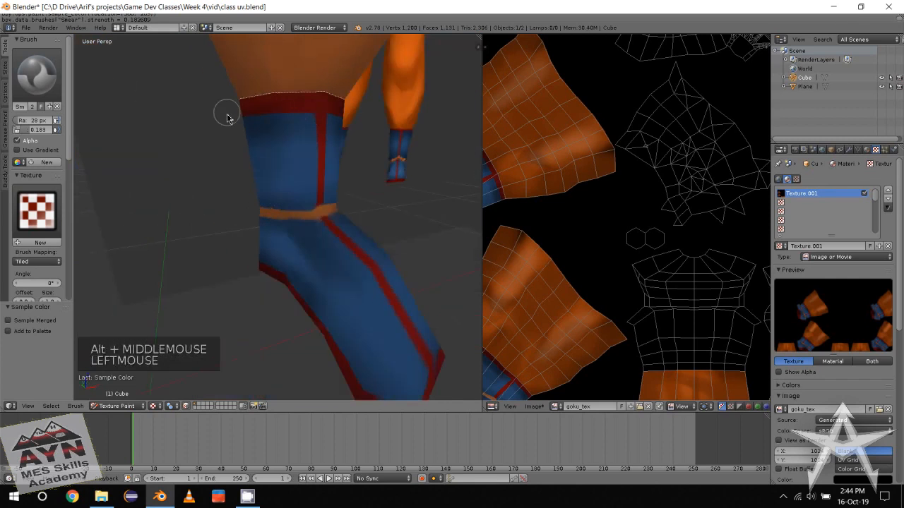
Undo the first smear on the boot's heel, and soften the edges of the red stripe and trim at the back
middle_click_drag(310, 169, 235, 178, "alt")
middle_click_drag(308, 128, 172, 176, "alt")
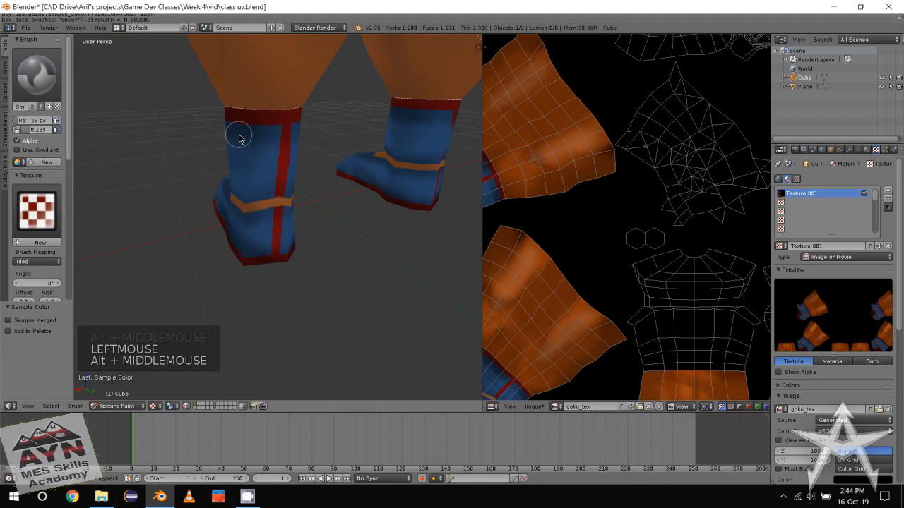
left_click(269, 253)
key("ctrl+z")
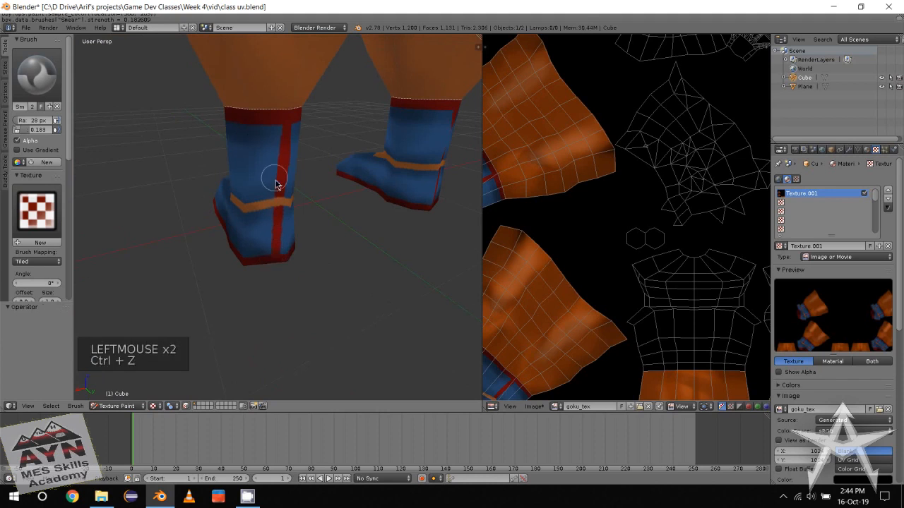
left_click(280, 140)
left_click(266, 259)
left_click(267, 260)
Smear the edges of the orange tie and red sole trim along both sides of the boot
mouse_move(267, 260)
middle_mouse_down("alt")
mouse_move(280, 216)
mouse_move(258, 223)
mouse_move(291, 219)
middle_mouse_up("alt")
left_click(276, 214)
left_click_drag(220, 220, 242, 230)
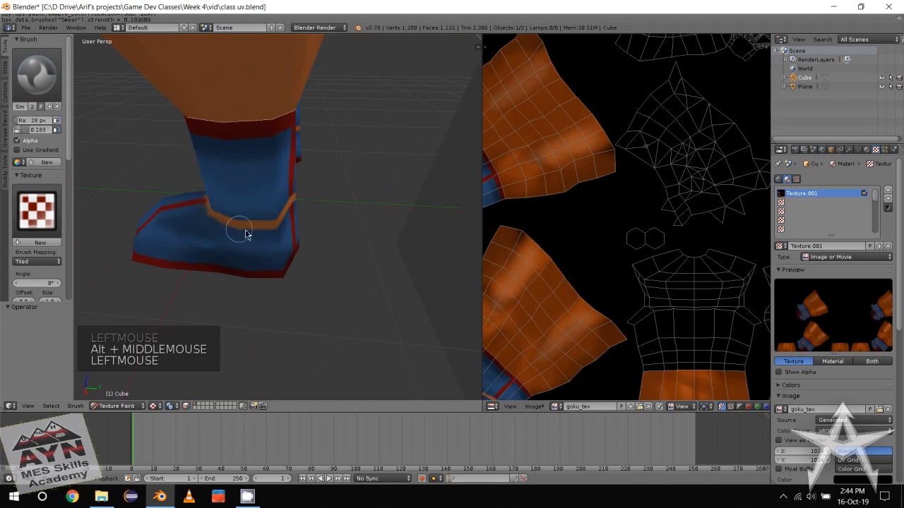
left_click(143, 264)
left_click(141, 265)
mouse_move(141, 266)
middle_mouse_down("alt")
mouse_move(252, 238)
mouse_move(230, 254)
middle_mouse_up("alt")
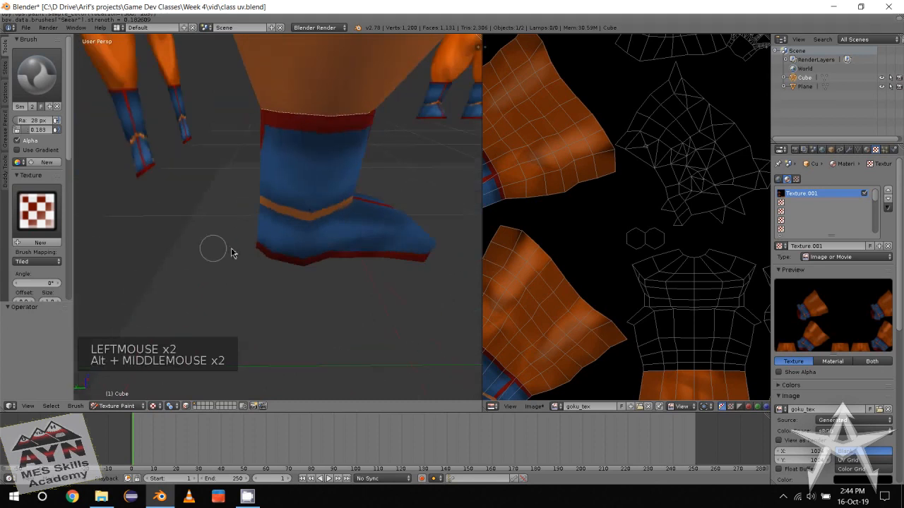
left_click(311, 261)
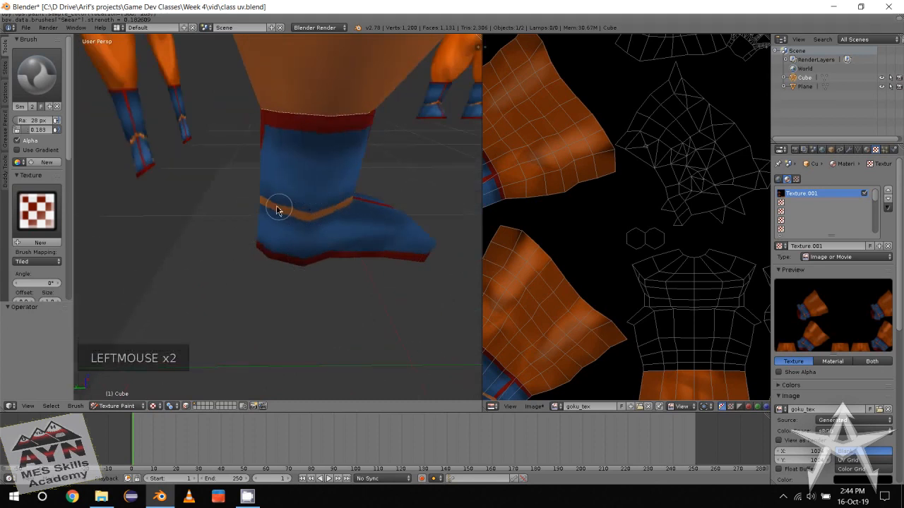
Smear the orange tie where it crosses the red stripe on the other boot's front, undoing and redoing the unwanted stroke
middle_click_drag(363, 127, 310, 204, "alt")
scroll(238, 244, "down", 1)
mouse_move(311, 205)
middle_mouse_down("alt")
mouse_move(317, 185)
mouse_move(292, 264)
middle_mouse_up("alt")
left_click(292, 264)
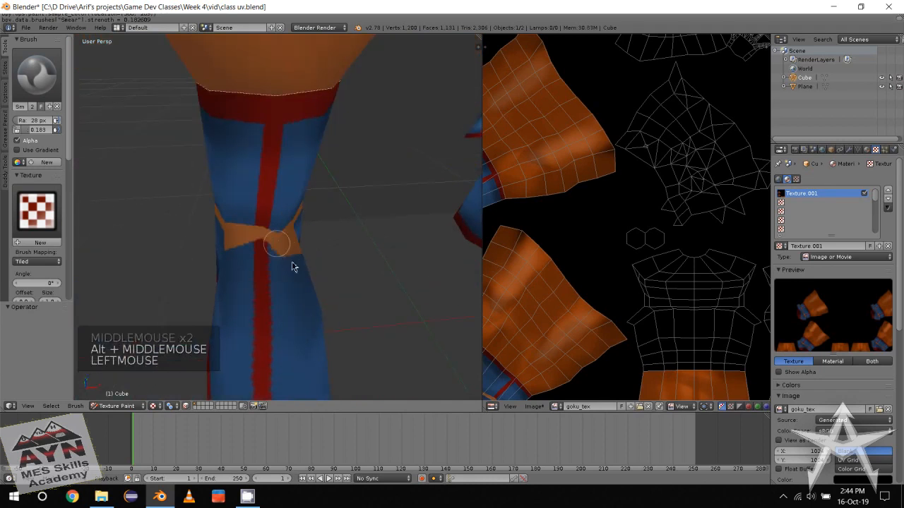
left_click(279, 250)
left_click(236, 249)
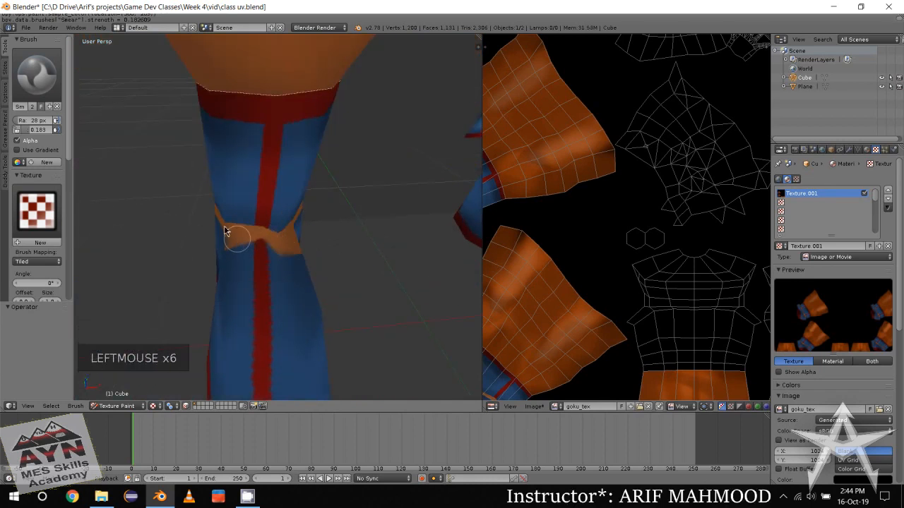
key("ctrl+z")
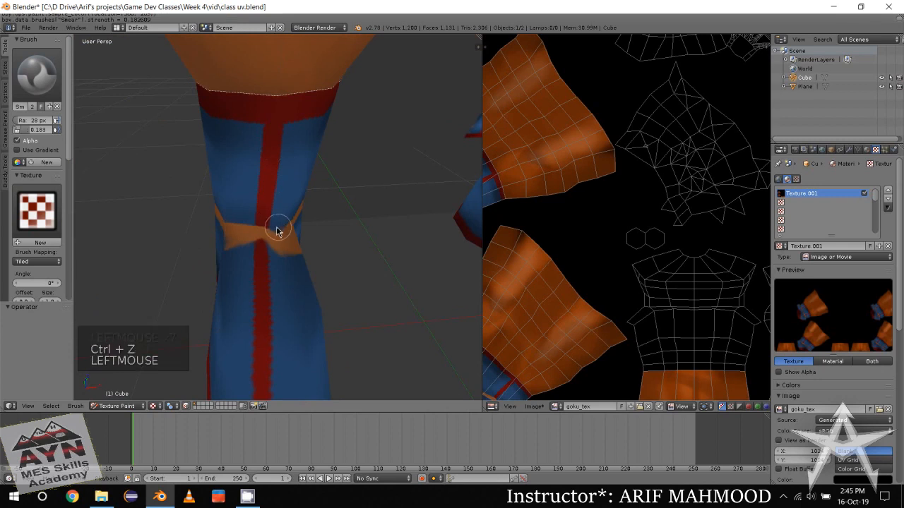
left_click(265, 210)
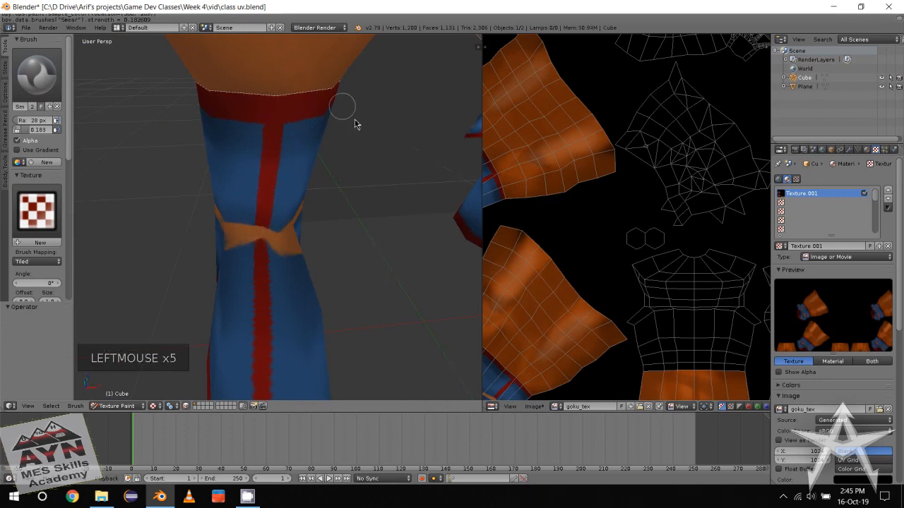
Smear the edges of the red cuff, orange tie and sole trim around the sides and back of that boot
middle_click_drag(355, 124, 330, 193, "alt")
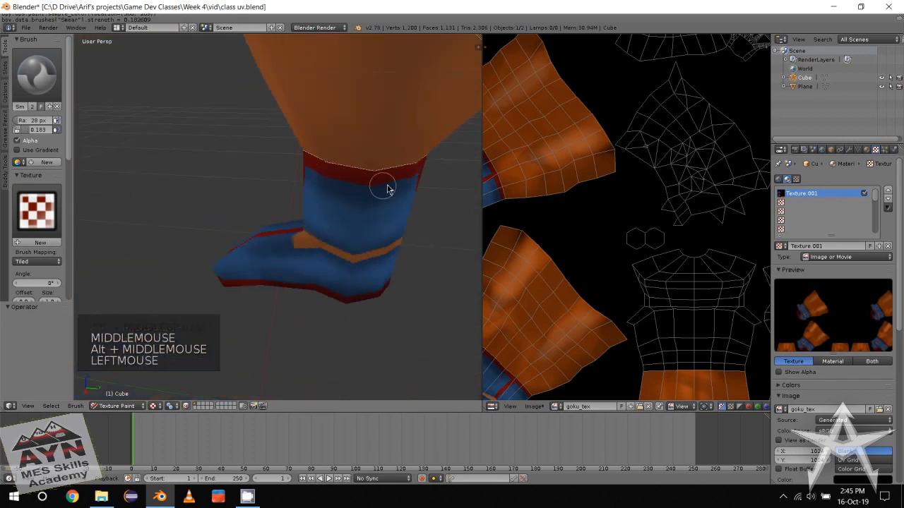
middle_click_drag(387, 189, 327, 214, "alt")
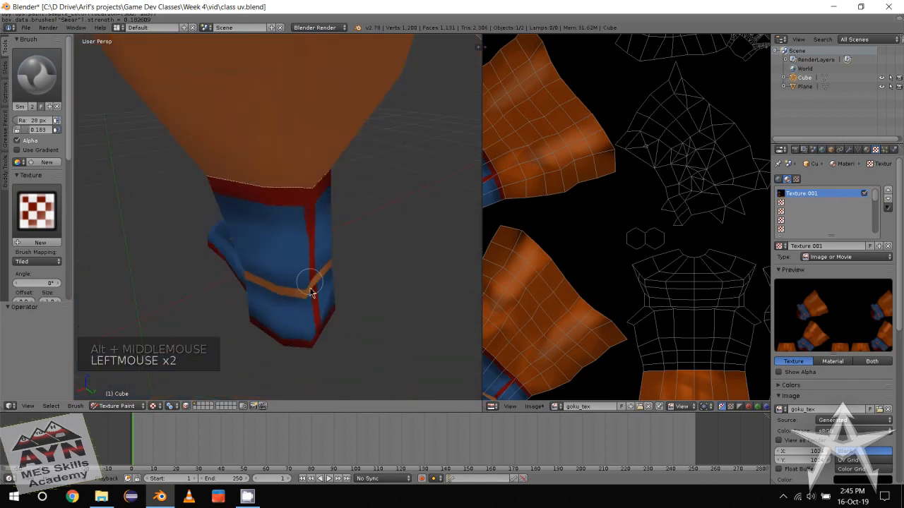
left_click(267, 285)
middle_click_drag(285, 345, 355, 284, "alt")
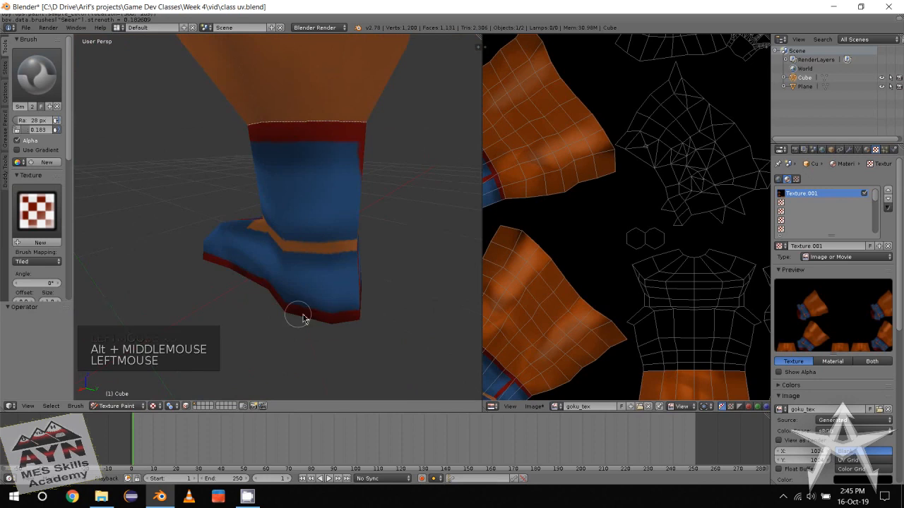
middle_click_drag(303, 319, 376, 275, "alt")
middle_click_drag(251, 273, 318, 255, "alt")
key("ctrl+z")
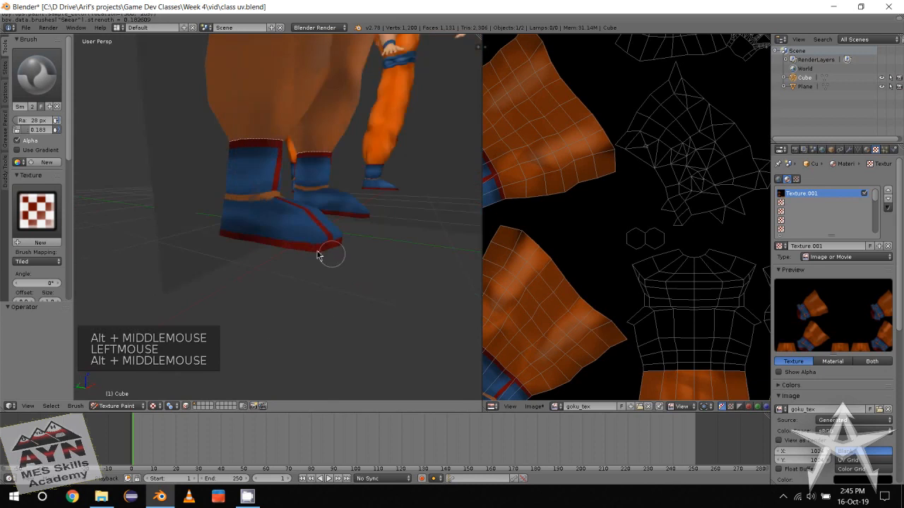
middle_click_drag(216, 237, 281, 247)
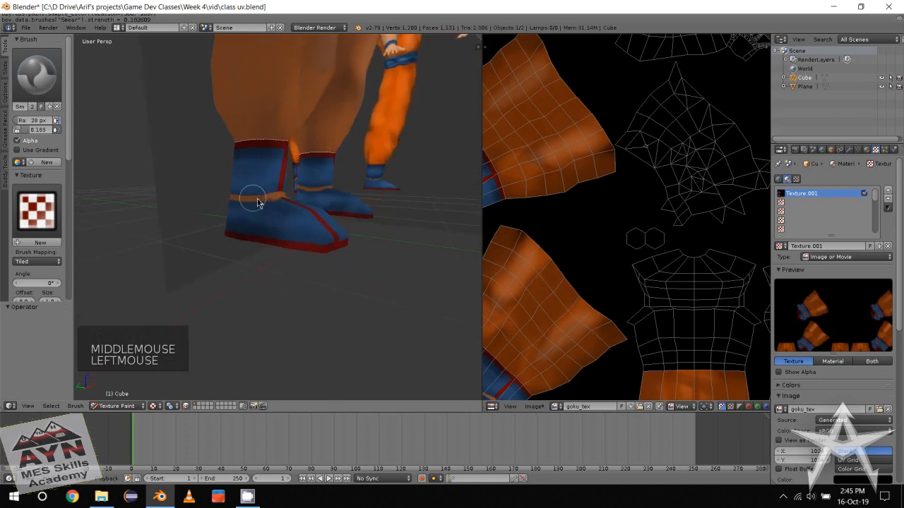
Show the character's waist in the orthographic front view and enter Edit Mode
scroll(347, 315, "down", 2)
middle_click_drag(336, 263, 332, 329)
middle_click_drag(331, 329, 301, 329)
scroll(318, 339, "down", 2)
scroll(300, 332, "down", 1)
scroll(258, 329, "up", 2)
middle_click_drag(317, 269, 288, 301)
key("f")
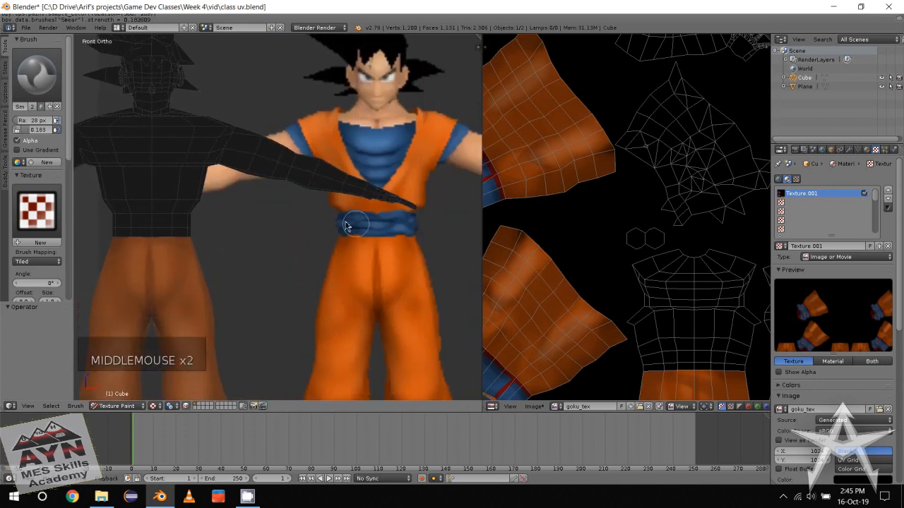
mouse_move(150, 232)
middle_mouse_down()
mouse_move(272, 282)
mouse_move(268, 289)
middle_mouse_up()
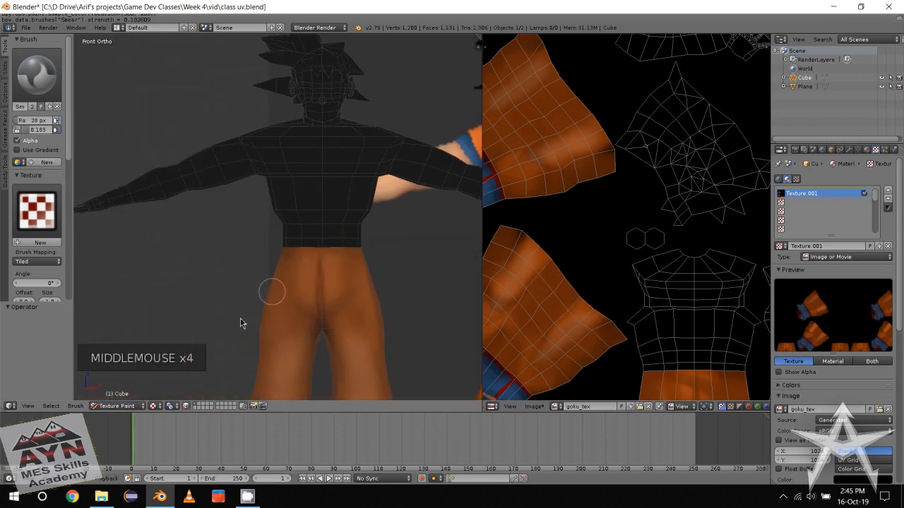
left_click(117, 406)
left_click(117, 386)
left_click(299, 238)
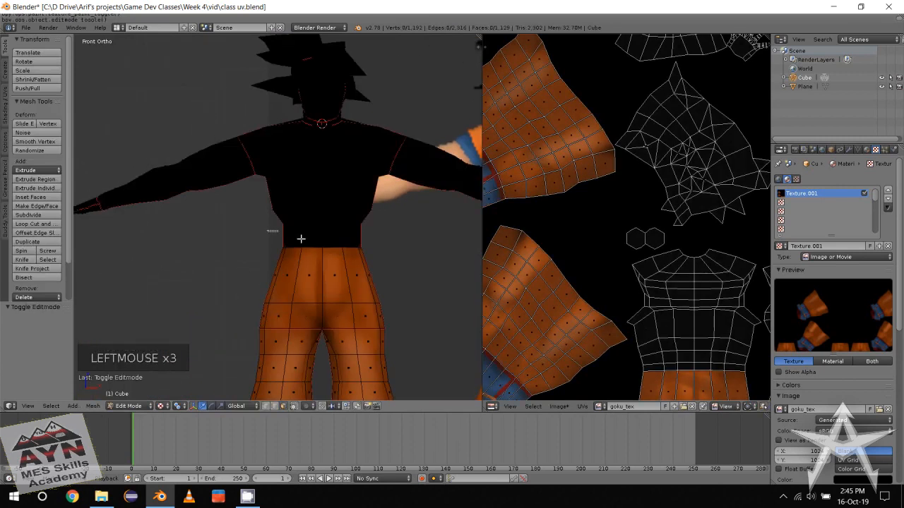
Select the two rows of faces around the waist above the pants and return to Texture Paint mode
left_click_drag(265, 233, 373, 247)
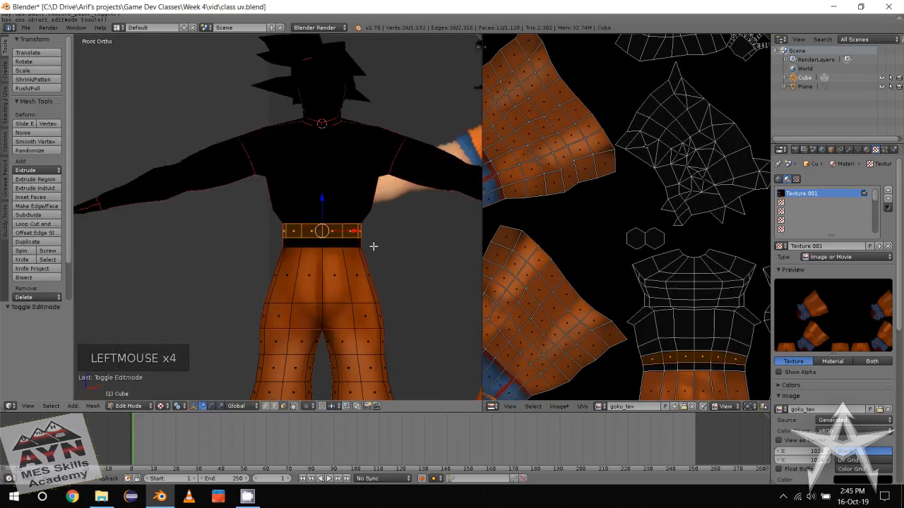
middle_click_drag(363, 257, 327, 264)
left_click_drag(234, 231, 349, 250)
middle_click_drag(234, 292, 181, 237, "alt")
key("f")
left_click(134, 406)
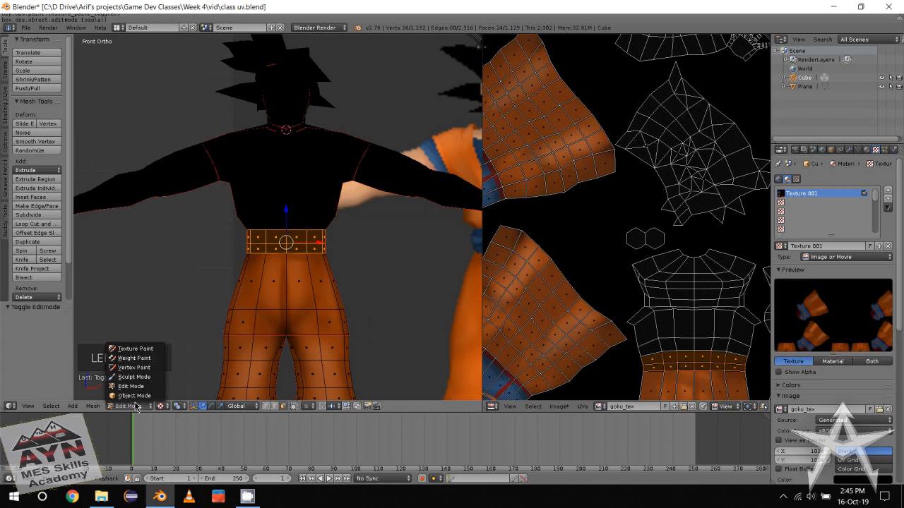
left_click(132, 349)
Disable Occlude, Cull and Normal in the project paint options
left_click(4, 99)
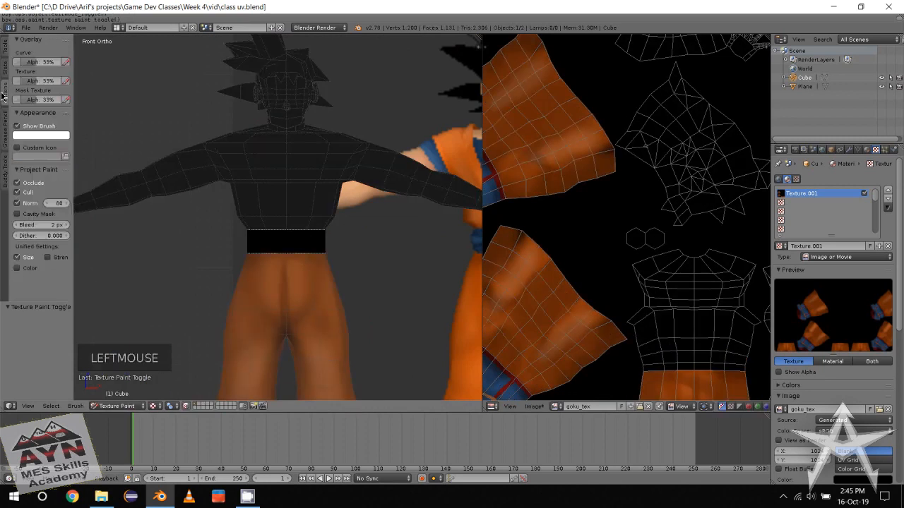
left_click(28, 185)
left_click(28, 192)
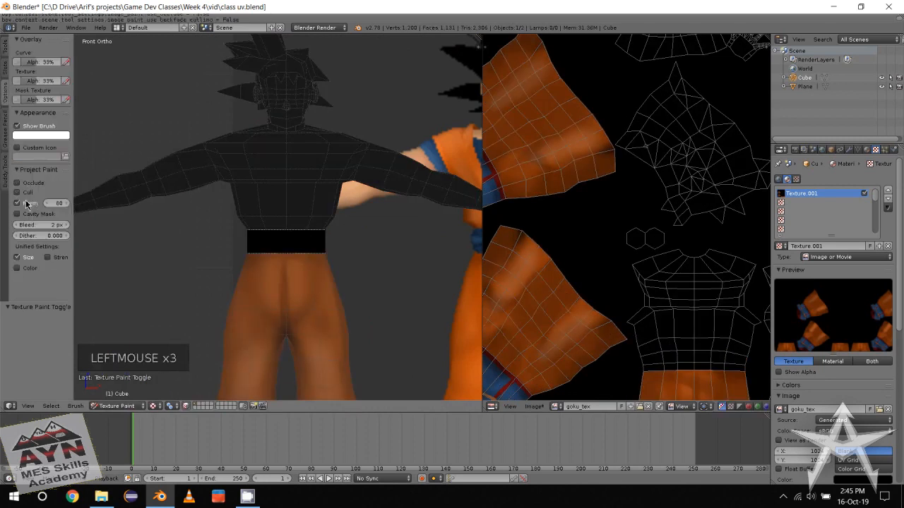
left_click(28, 203)
Give the Smear brush the reference image texture and set its brush mapping to Stencil
left_click(4, 46)
left_click(42, 215)
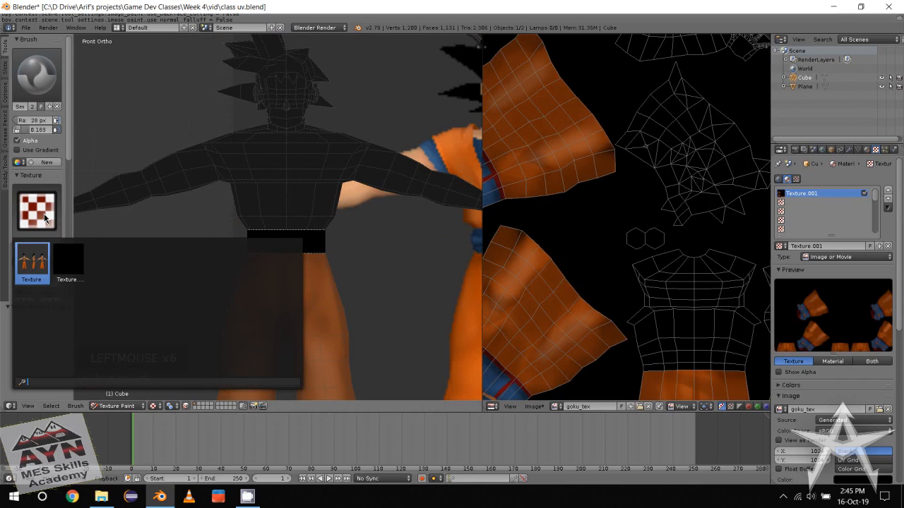
left_click(31, 261)
scroll(213, 291, "down", 3)
scroll(208, 290, "up", 1)
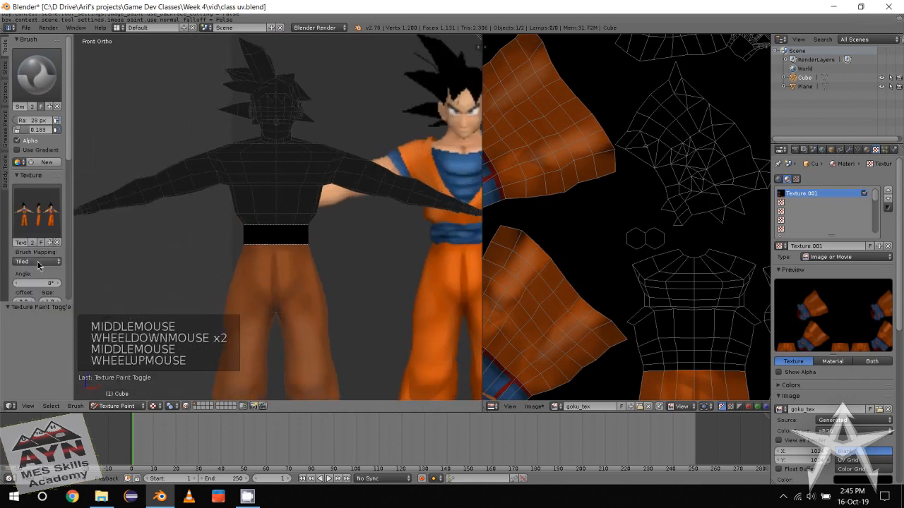
left_click(38, 261)
left_click(38, 219)
Switch to the TexDraw brush and give it the Goku reference image as its texture
left_click(25, 90)
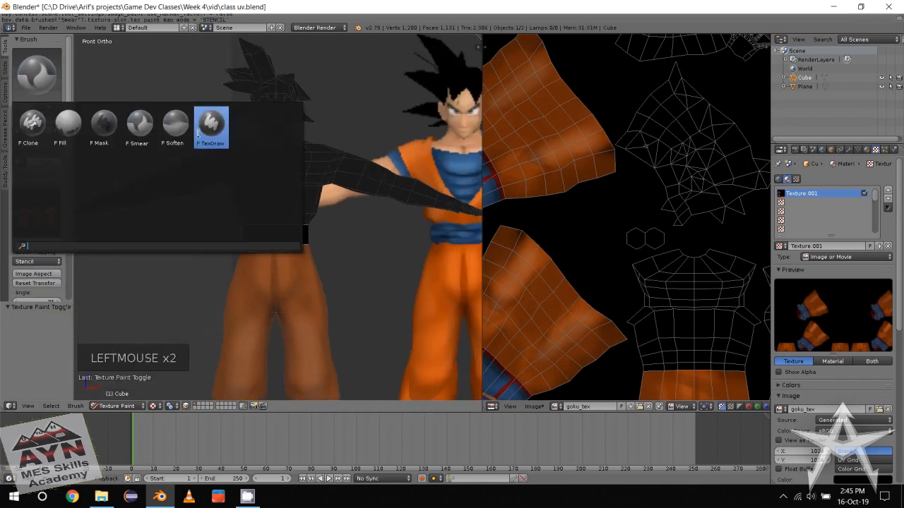
left_click(212, 126)
left_click(38, 271)
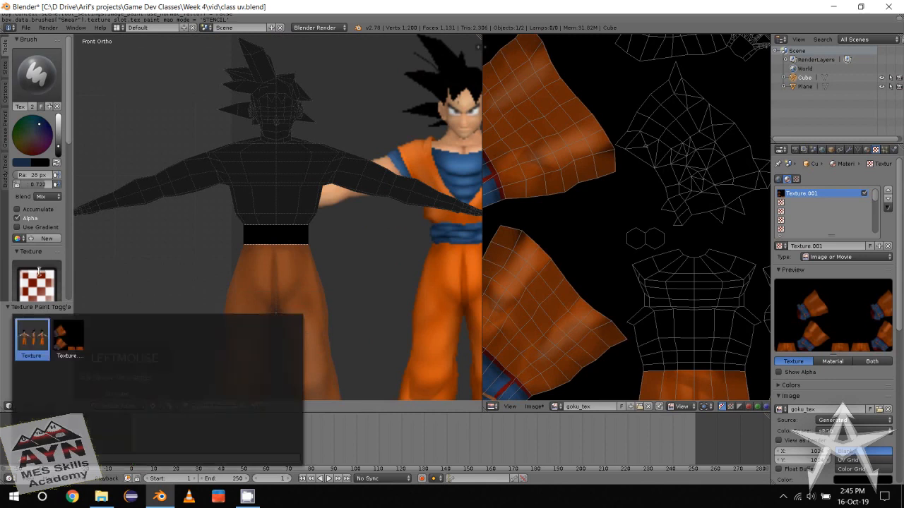
left_click(39, 343)
Align the model's waist and legs with the reference stencil in the orthographic front view
scroll(198, 224, "down", 3)
scroll(200, 222, "up", 1)
middle_click(200, 221)
scroll(190, 198, "up", 2)
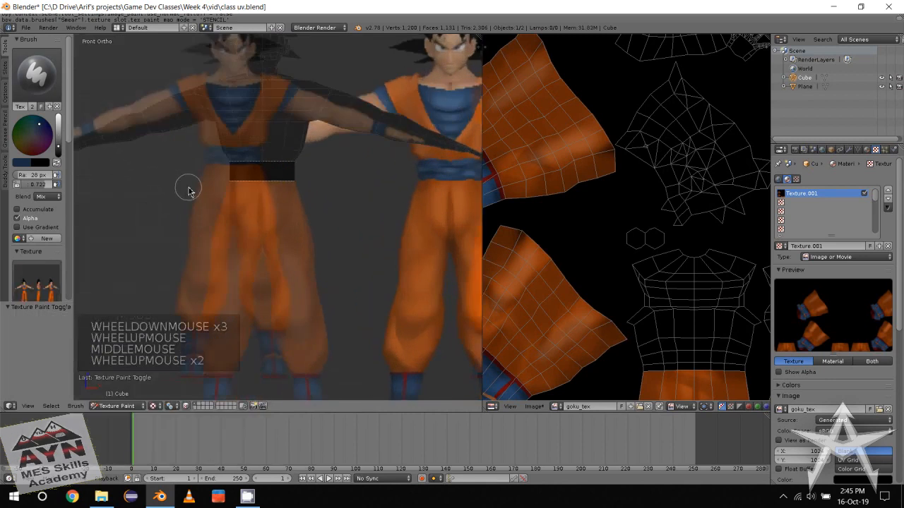
middle_click(169, 182)
middle_click_drag(157, 178, 162, 174, "shift")
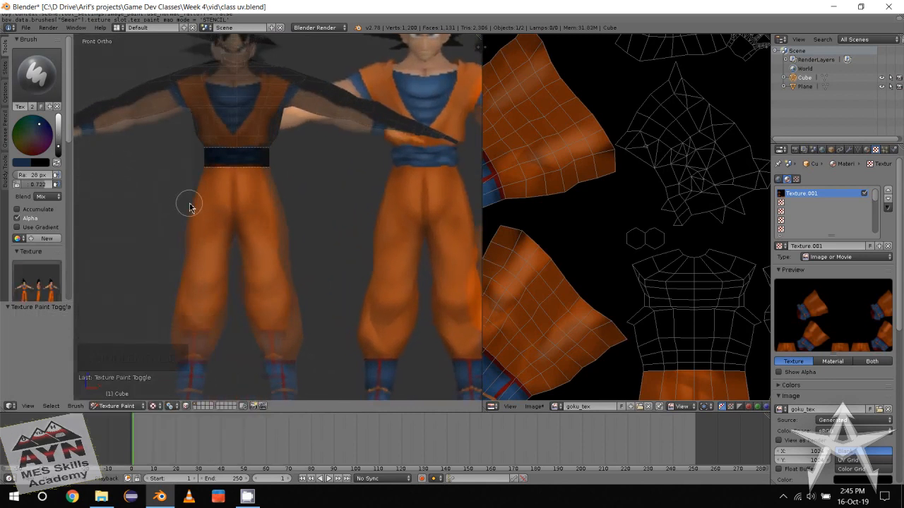
scroll(189, 204, "up", 1)
scroll(187, 204, "down", 2)
middle_click_drag(186, 204, 176, 193, "shift")
Set the brush to white at strength 1.000 and paint the blue belt through the stencil onto the waist
left_click(30, 148)
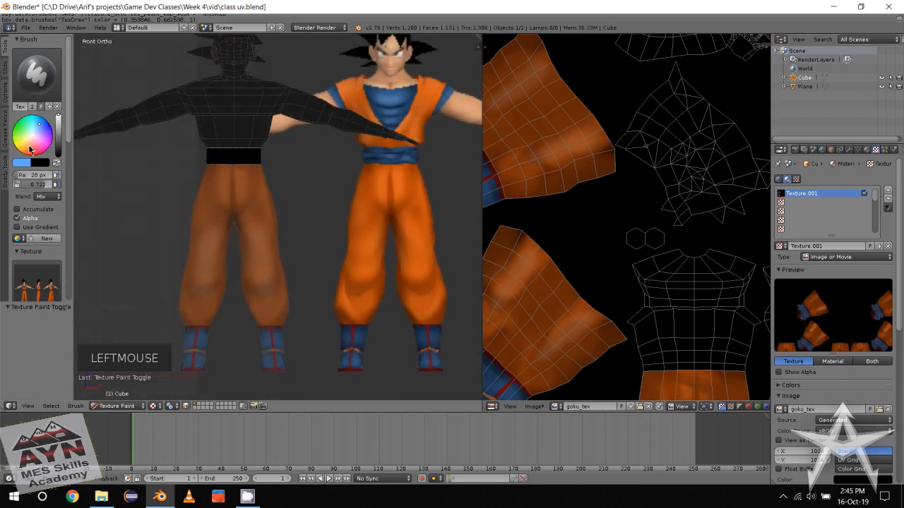
left_click_drag(44, 189, 219, 187)
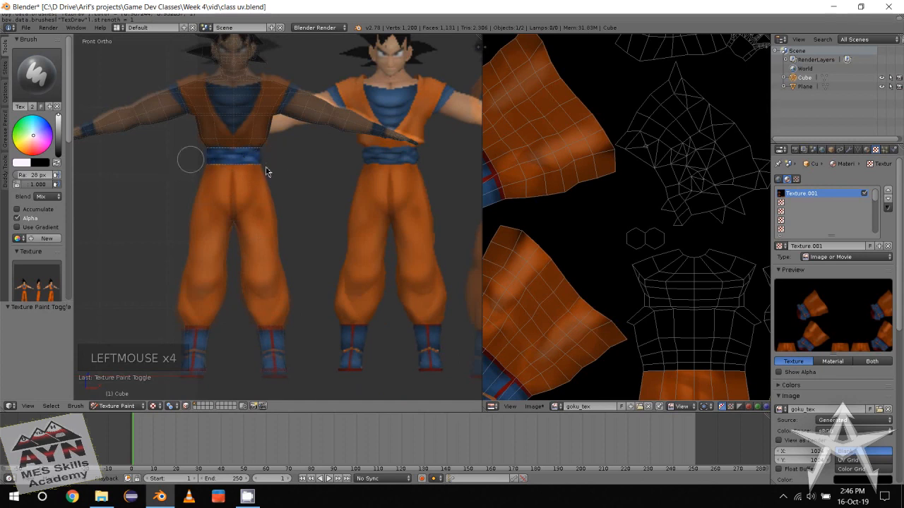
Check the painted belt from the side and back and remove the texture from the TexDraw brush
middle_click_drag(199, 162, 95, 264)
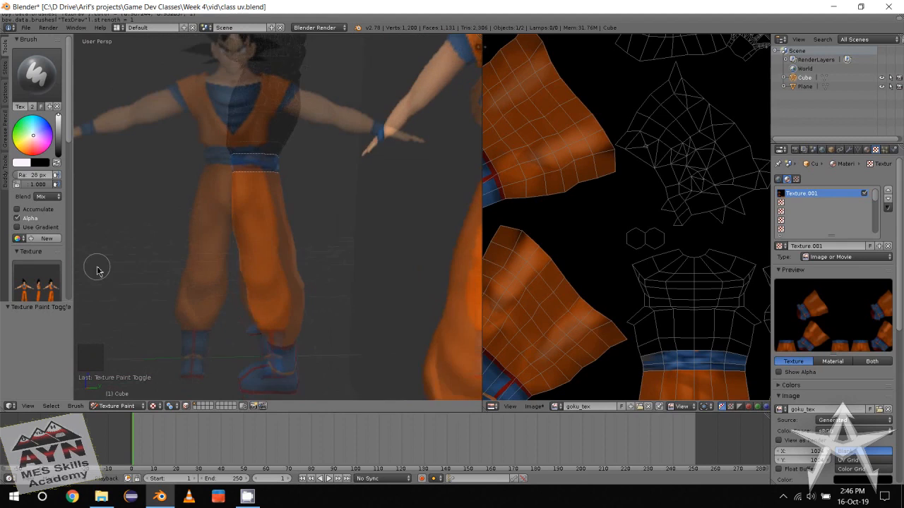
scroll(227, 267, "up", 1)
middle_click_drag(227, 267, 261, 279)
scroll(228, 272, "down", 1)
middle_click_drag(261, 278, 315, 293, "alt")
scroll(303, 284, "down", 2)
scroll(324, 289, "up", 2)
middle_click_drag(314, 293, 106, 279, "alt")
scroll(43, 268, "down", 3)
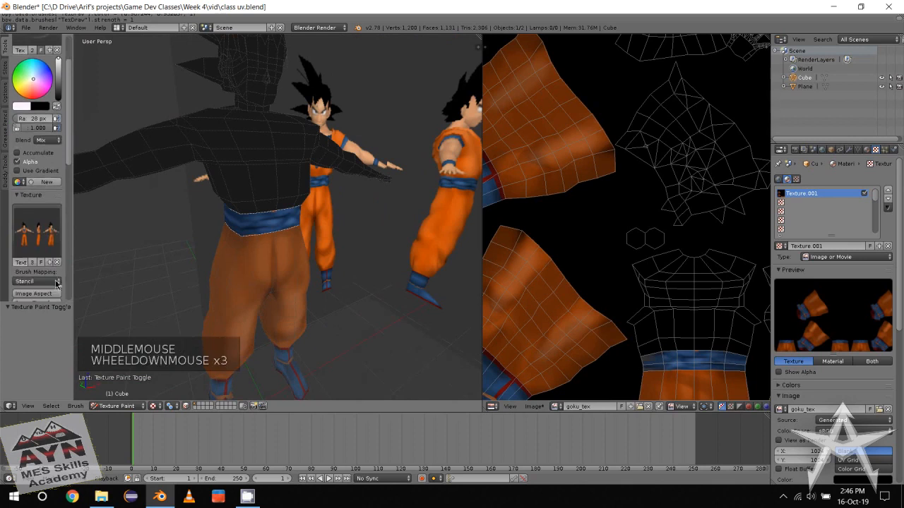
left_click(57, 263)
Switch to the Smear brush and remove its texture for blending the belt's side
middle_click_drag(177, 272, 242, 276, "alt")
scroll(268, 273, "up", 3)
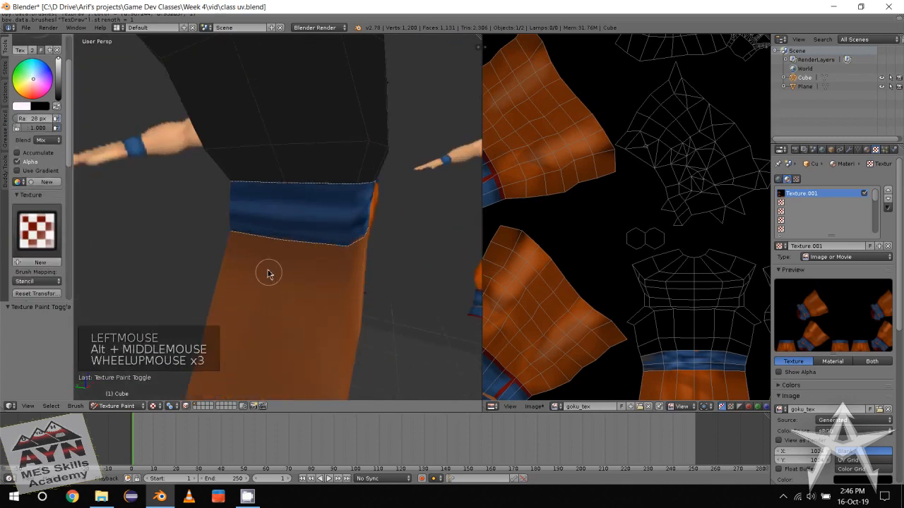
scroll(220, 246, "down", 2)
scroll(43, 176, "down", 1)
scroll(46, 127, "up", 2)
left_click(35, 57)
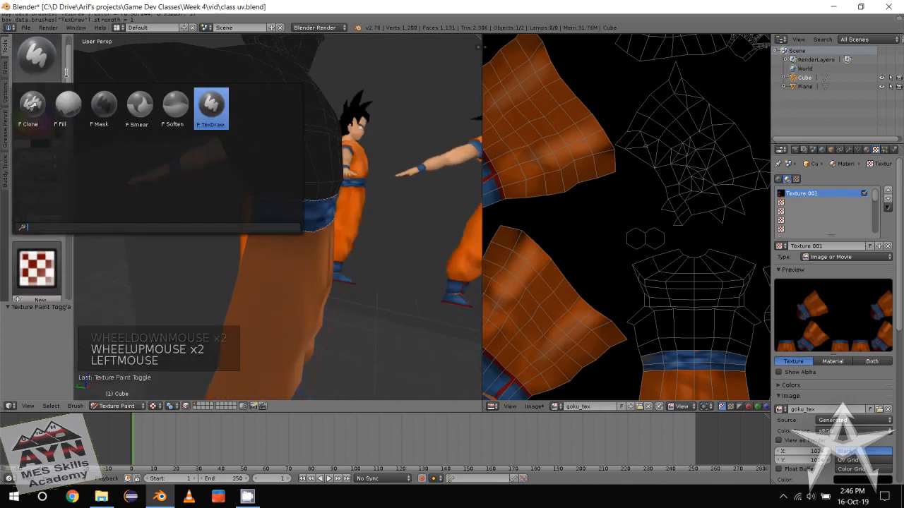
left_click(140, 104)
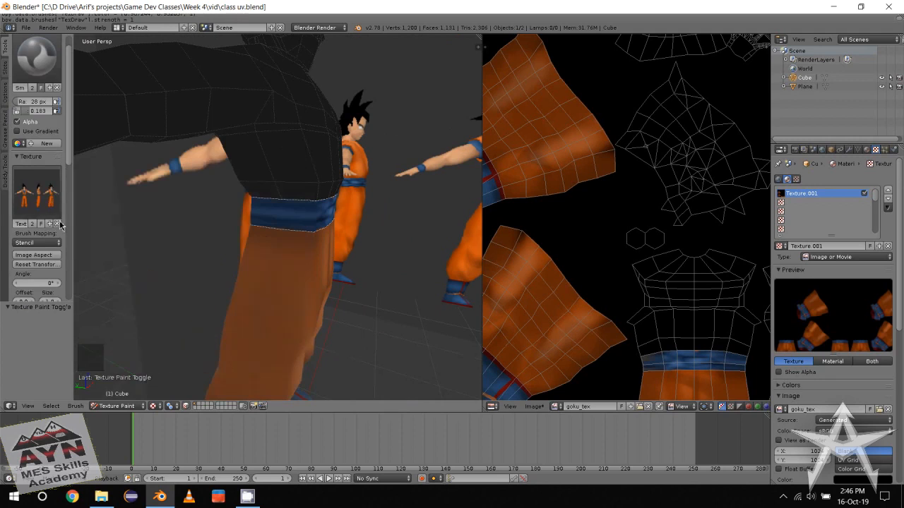
left_click(195, 217)
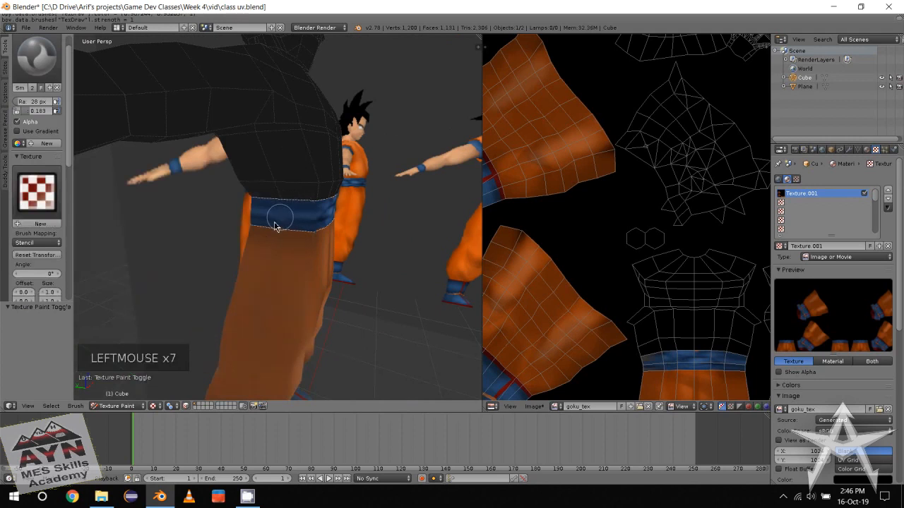
Smear the blue belt colour across the seam on the side of the character's waist
middle_click_drag(331, 275, 224, 267, "alt")
middle_click_drag(224, 267, 287, 250, "alt")
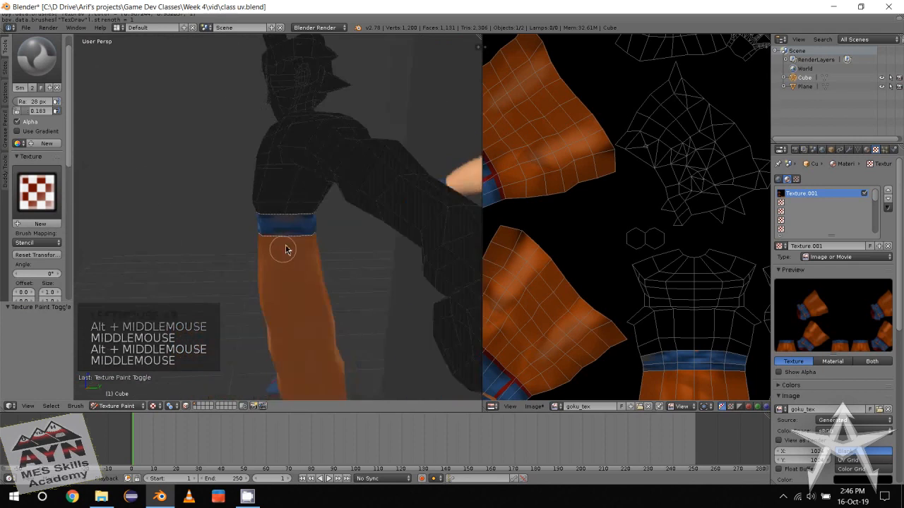
scroll(288, 223, "up", 2)
left_click_drag(288, 223, 275, 221)
mouse_move(275, 221)
left_mouse_down()
mouse_move(262, 218)
mouse_move(292, 228)
mouse_move(317, 202)
mouse_move(321, 235)
left_mouse_up()
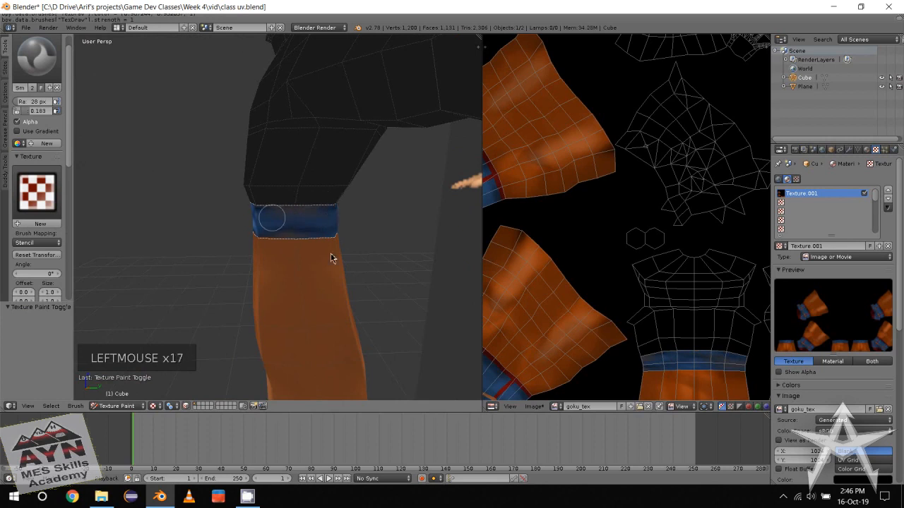
Smear the discoloured patches along the upper edge of the belt's side
scroll(313, 220, "up", 5)
scroll(306, 269, "down", 1)
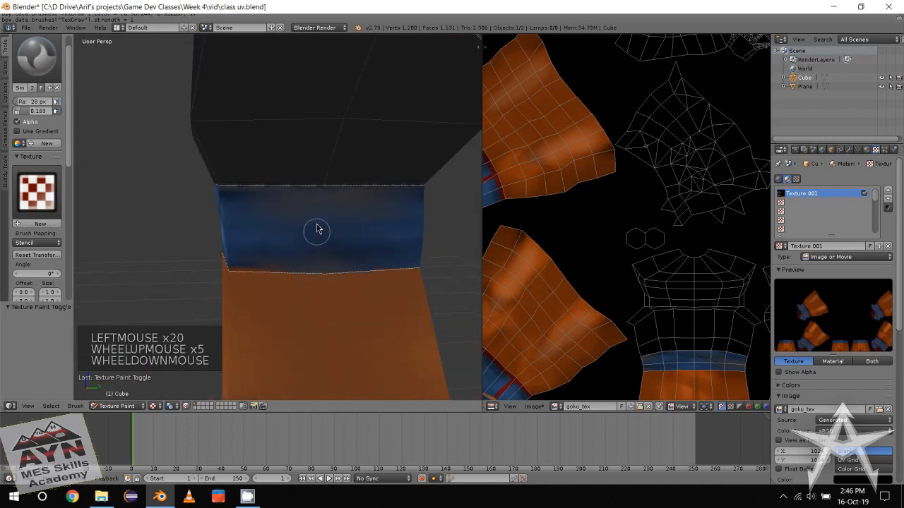
left_click_drag(315, 232, 332, 212)
mouse_move(335, 208)
left_mouse_down()
mouse_move(351, 191)
mouse_move(385, 217)
mouse_move(377, 196)
mouse_move(332, 199)
left_mouse_up()
left_click_drag(332, 199, 287, 203)
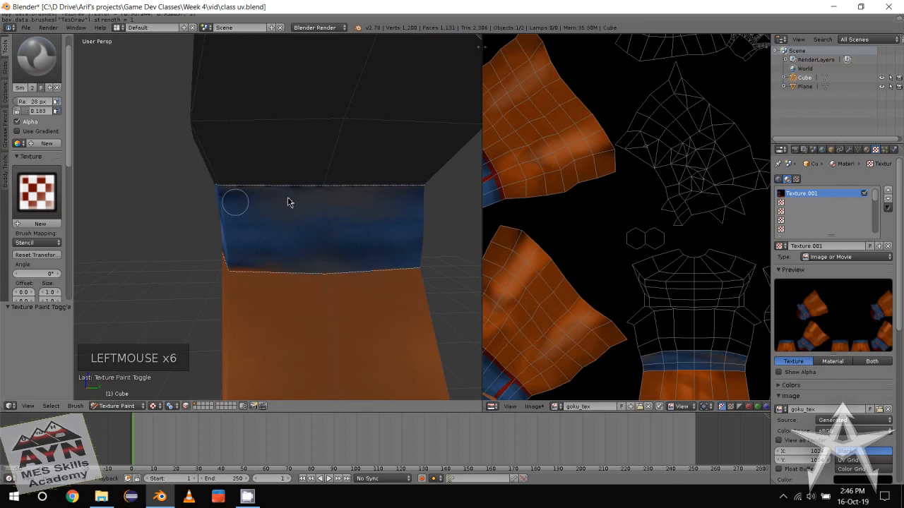
left_click(221, 198)
Smear the belt around its corners and over the side towards the back
middle_click_drag(221, 198, 299, 246, "alt")
scroll(304, 236, "down", 1)
left_click(307, 224)
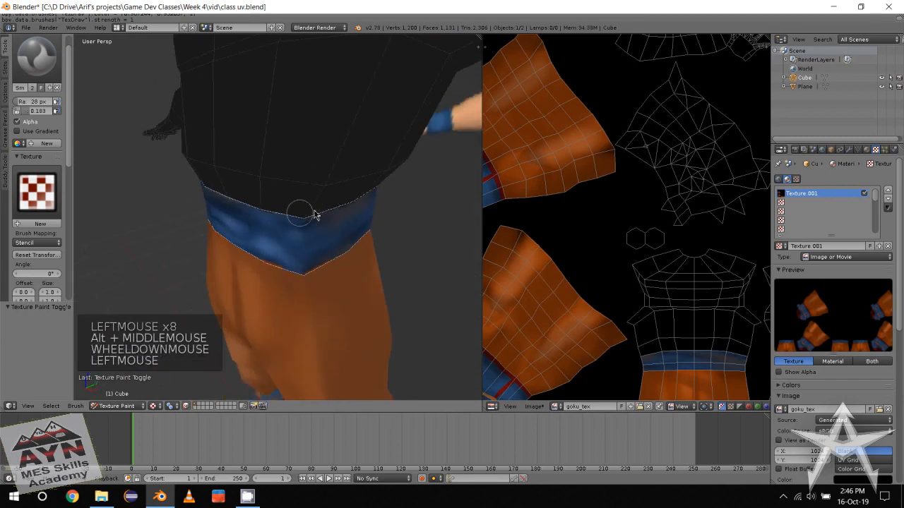
middle_click_drag(315, 215, 323, 263, "alt")
left_click(403, 212)
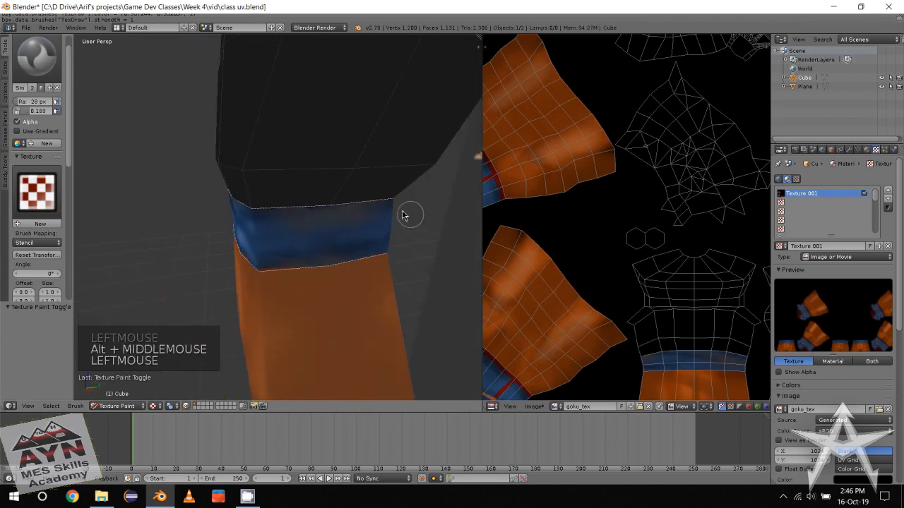
left_click(353, 271)
scroll(267, 325, "down", 2)
middle_click_drag(252, 319, 280, 276, "alt")
left_click(318, 221)
Undo the smear strokes made on the belt
key("ctrl+z")
key("ctrl+z")
key("ctrl+z")
key("ctrl+z")
key("ctrl+z")
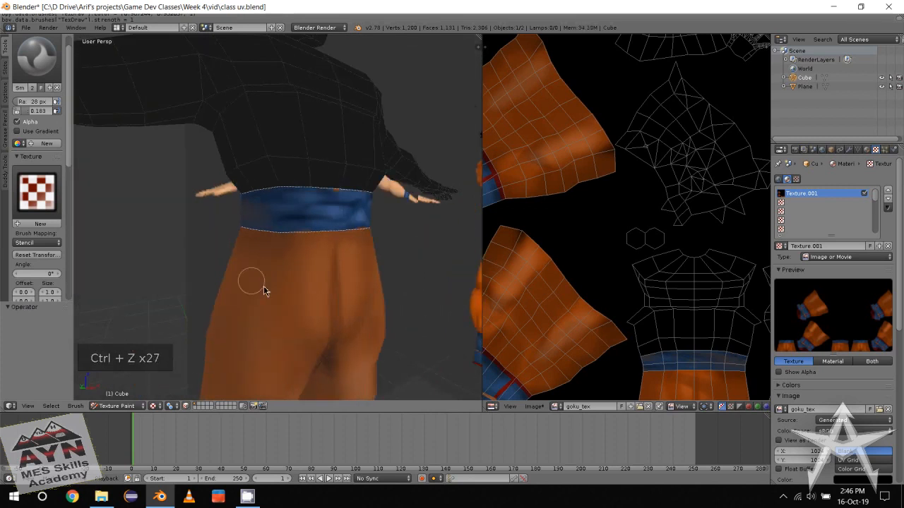
key("ctrl+z")
middle_click_drag(263, 291, 184, 283, "alt")
Switch back to the TexDraw brush and assign the reference image texture, facing the model in the orthographic front view
left_click(4, 95)
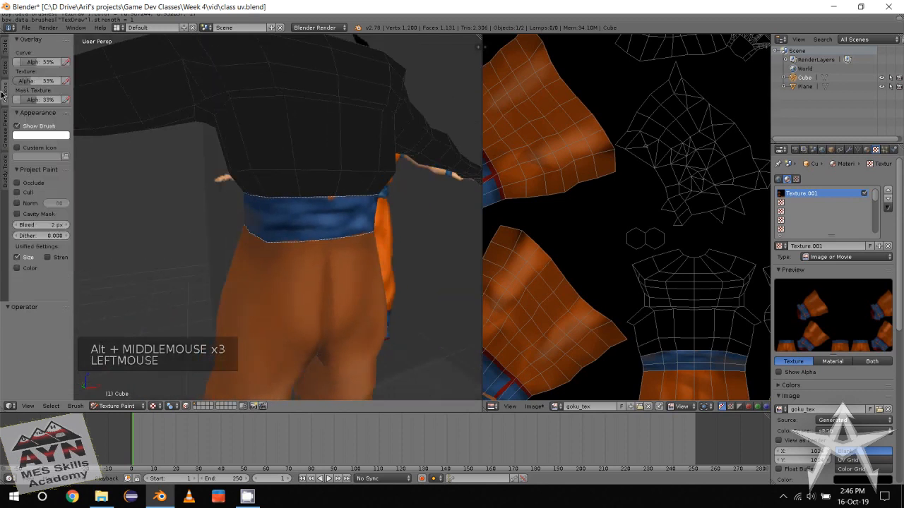
middle_click_drag(322, 303, 205, 211, "alt")
left_click(5, 52)
middle_click_drag(222, 287, 249, 291)
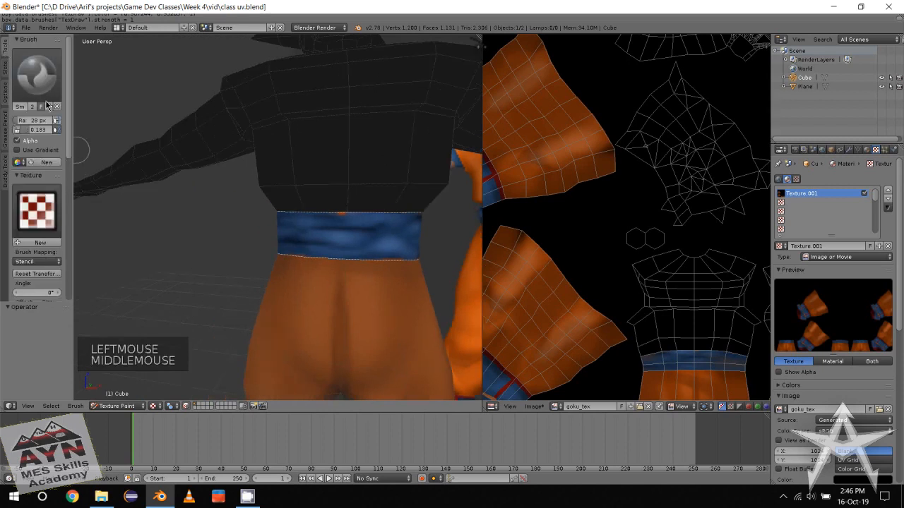
left_click(37, 73)
left_click(206, 115)
scroll(224, 264, "down", 1)
mouse_move(216, 256)
middle_mouse_down()
mouse_move(223, 264)
mouse_move(230, 252)
middle_mouse_up()
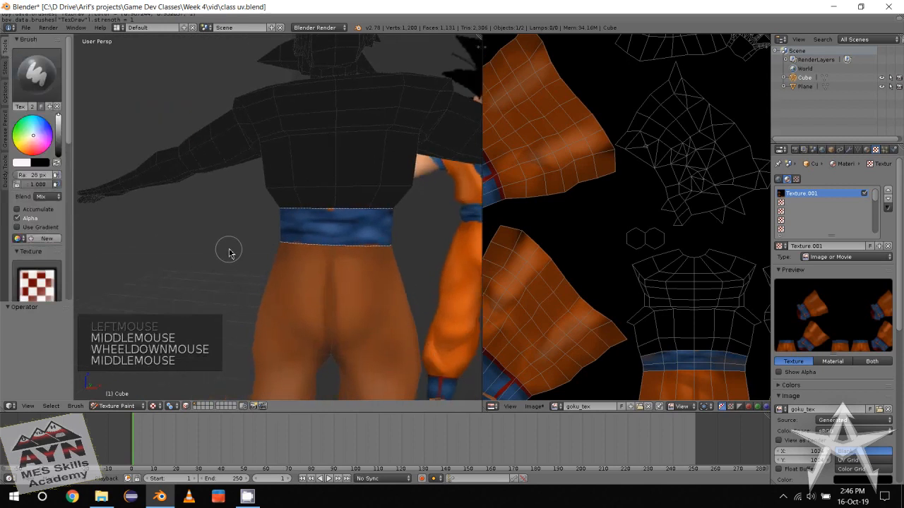
key("f")
scroll(49, 244, "down", 2)
left_click(46, 248)
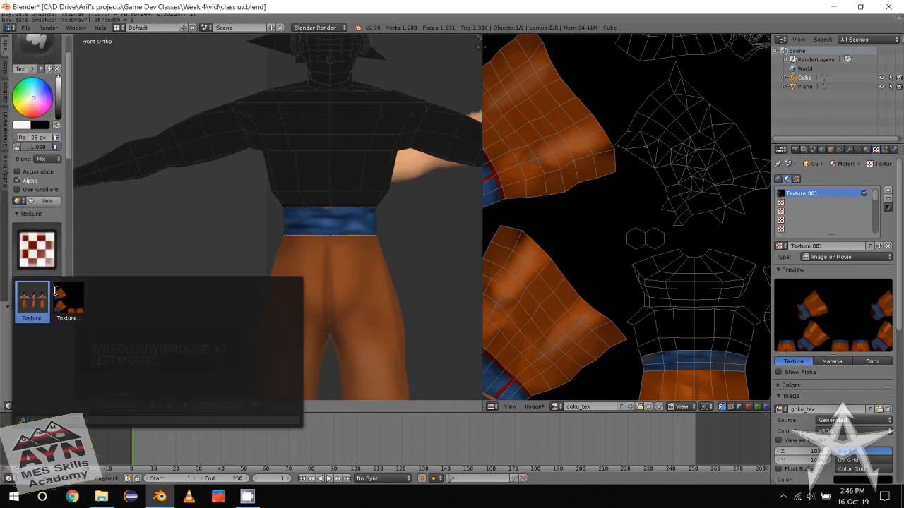
left_click(33, 295)
Line the waist up with the reference stencil and repaint the blue belt across the front
middle_click_drag(272, 268, 168, 206)
scroll(185, 226, "down", 1)
scroll(166, 208, "down", 1)
scroll(159, 197, "down", 1)
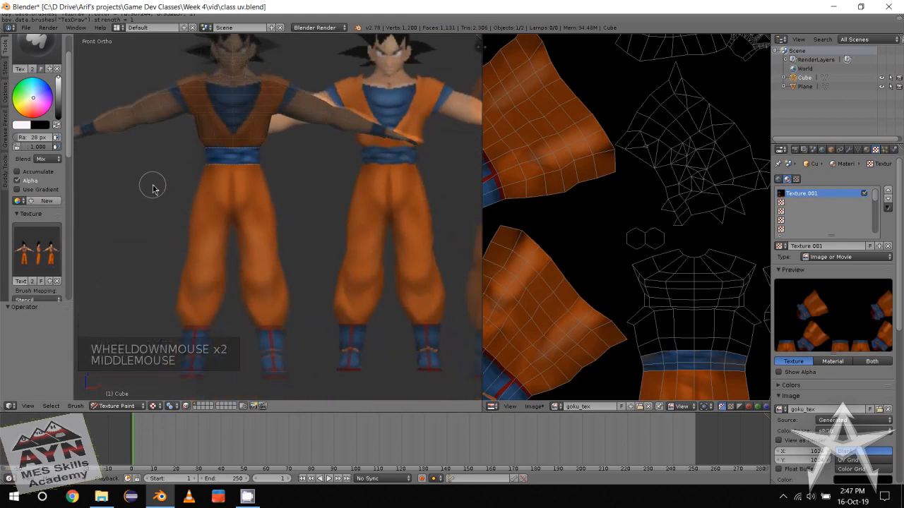
left_click_drag(212, 151, 262, 153)
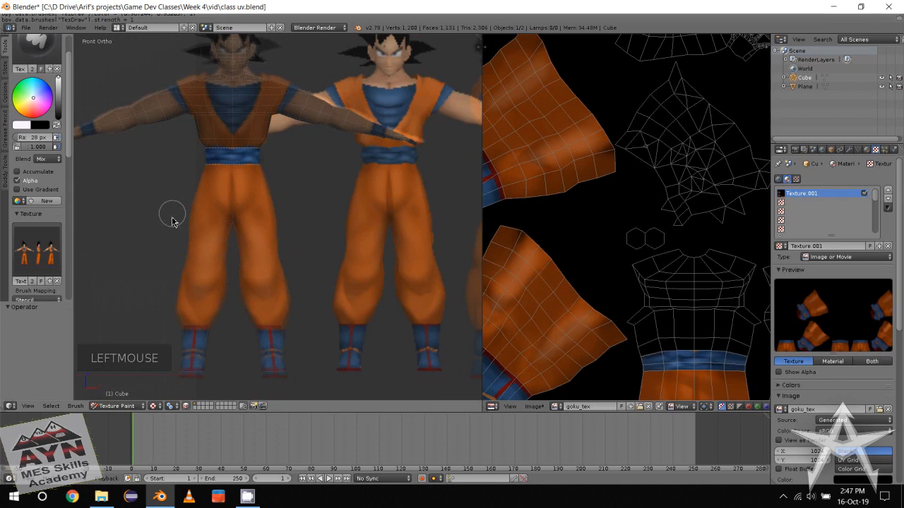
Turn Occlude, Cull and Normal back on in the project paint options
middle_click_drag(171, 216, 317, 247, "alt")
scroll(177, 249, "up", 2)
scroll(191, 248, "down", 2)
left_click(3, 98)
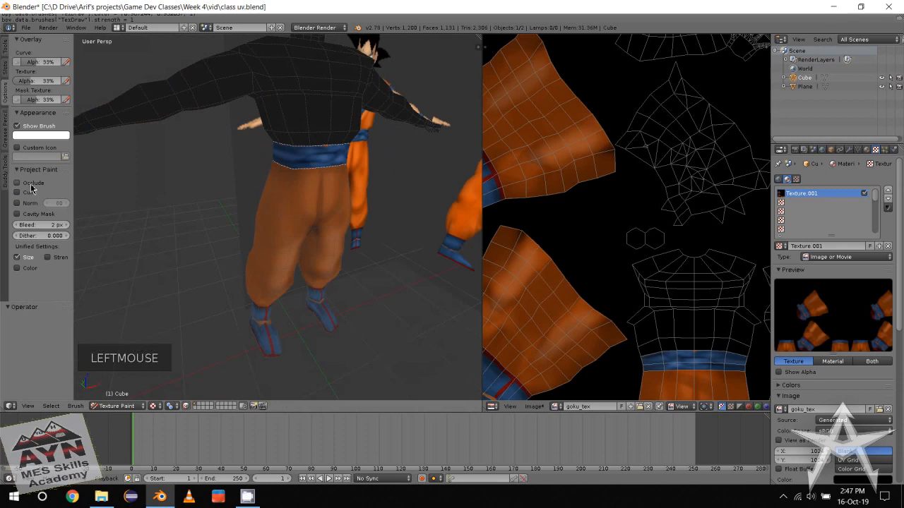
left_click(5, 47)
mouse_move(214, 259)
middle_mouse_down()
mouse_move(226, 264)
mouse_move(206, 263)
middle_mouse_up()
scroll(226, 264, "down", 1)
scroll(29, 262, "down", 8)
scroll(29, 261, "down", 16)
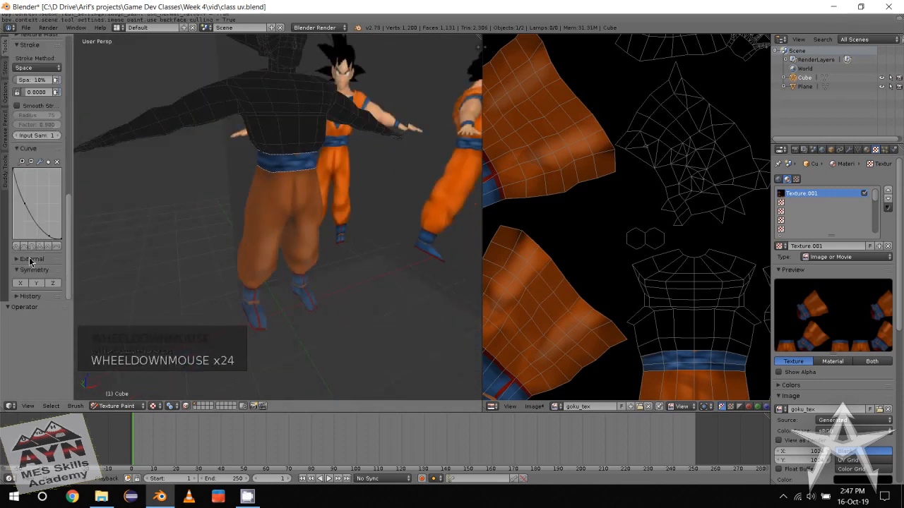
scroll(35, 280, "up", 19)
scroll(35, 280, "up", 7)
scroll(162, 228, "up", 4)
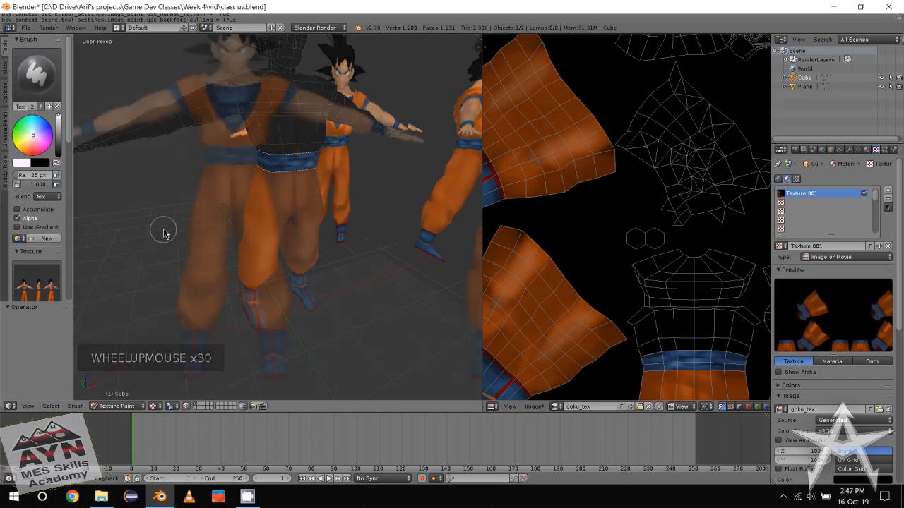
Paint over the belt through the reference stencil from angled views, undoing the first attempt
mouse_move(162, 228)
middle_mouse_down("alt")
mouse_move(176, 222)
mouse_move(155, 223)
middle_mouse_up("alt")
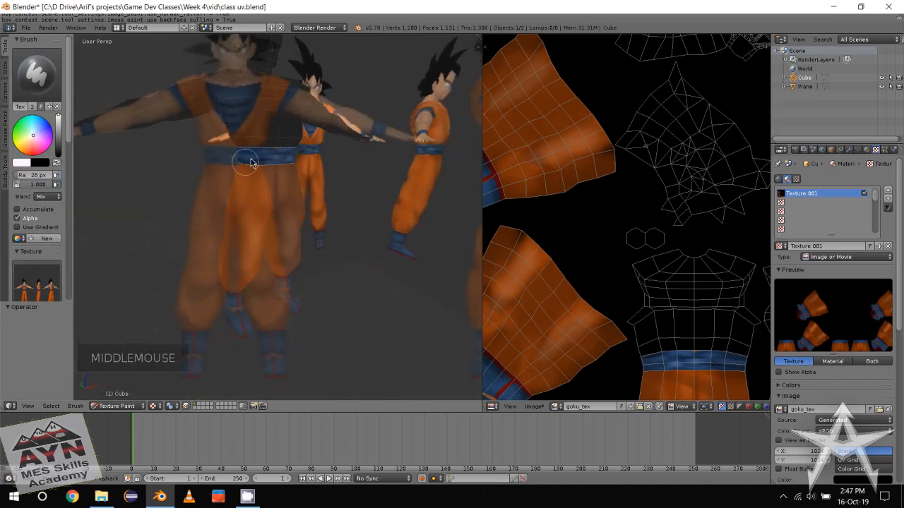
mouse_move(243, 159)
middle_mouse_down("alt")
mouse_move(212, 252)
mouse_move(146, 257)
mouse_move(131, 245)
mouse_move(188, 226)
mouse_move(233, 152)
middle_mouse_up("alt")
key("ctrl+z")
middle_click(221, 215)
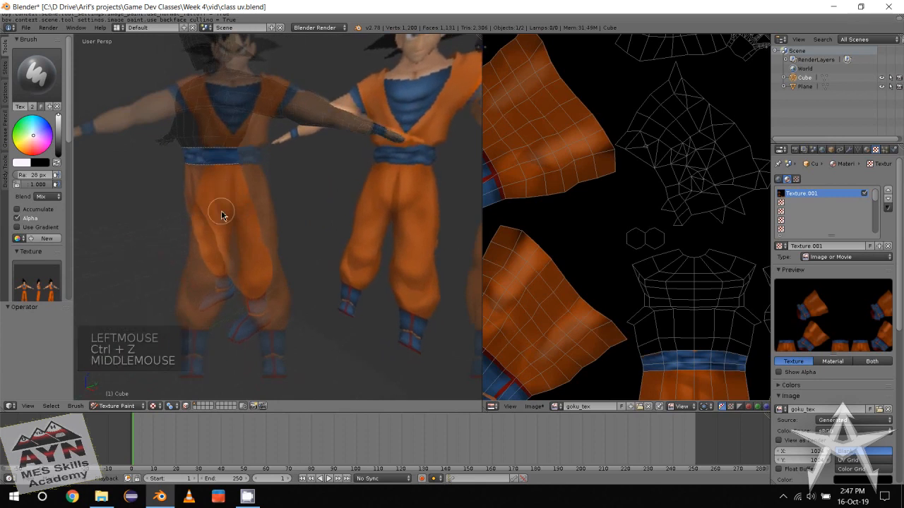
left_click_drag(229, 159, 187, 157)
Remove the reference image texture from the TexDraw brush
mouse_move(169, 209)
middle_mouse_down("alt")
mouse_move(196, 259)
mouse_move(258, 250)
mouse_move(248, 250)
middle_mouse_up("alt")
scroll(196, 259, "down", 1)
scroll(57, 291, "down", 3)
left_click(58, 262)
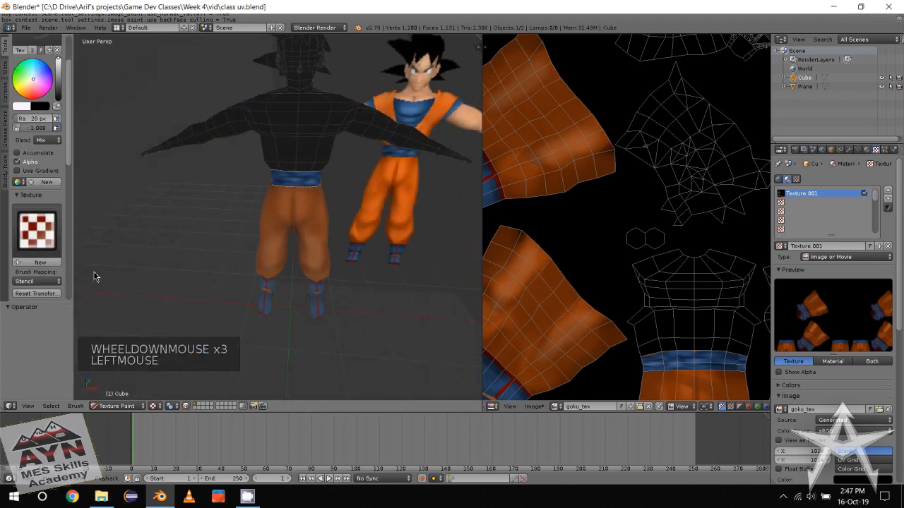
Switch to the Smear brush and blend the blue belt paint around the side of the waist
scroll(187, 286, "up", 3)
mouse_move(217, 287)
middle_mouse_down("alt")
mouse_move(85, 296)
mouse_move(242, 297)
mouse_move(288, 282)
mouse_move(226, 308)
mouse_move(220, 290)
middle_mouse_up("alt")
scroll(288, 282, "down", 2)
scroll(226, 308, "up", 3)
scroll(40, 111, "up", 2)
left_click_drag(35, 55, 211, 105)
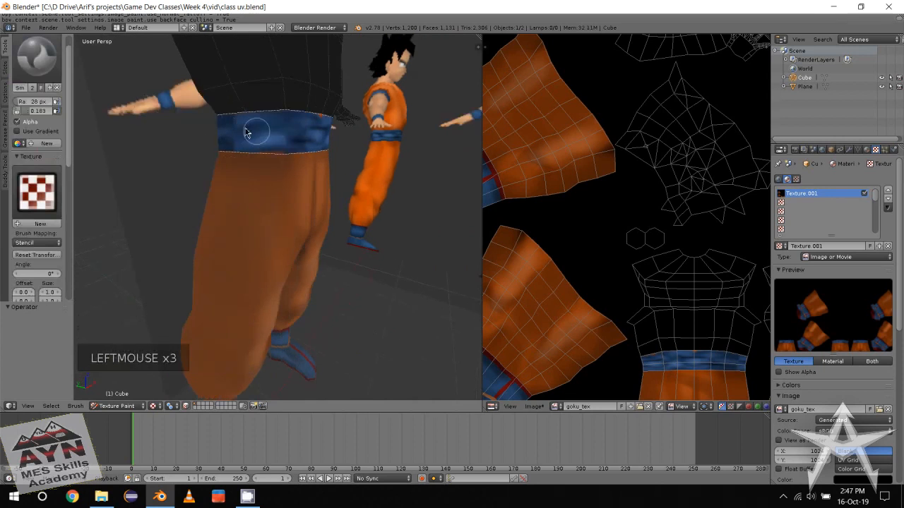
middle_click_drag(266, 216, 264, 134, "alt")
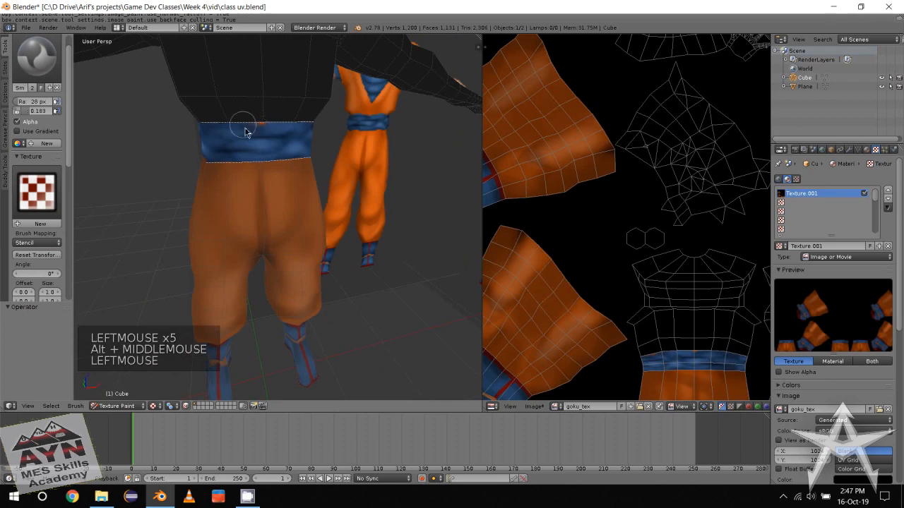
Smear away the stray orange paint along the belt's upper edge from several angles around the waist
middle_click_drag(268, 101, 264, 208, "alt")
scroll(281, 210, "up", 1)
scroll(341, 170, "up", 2)
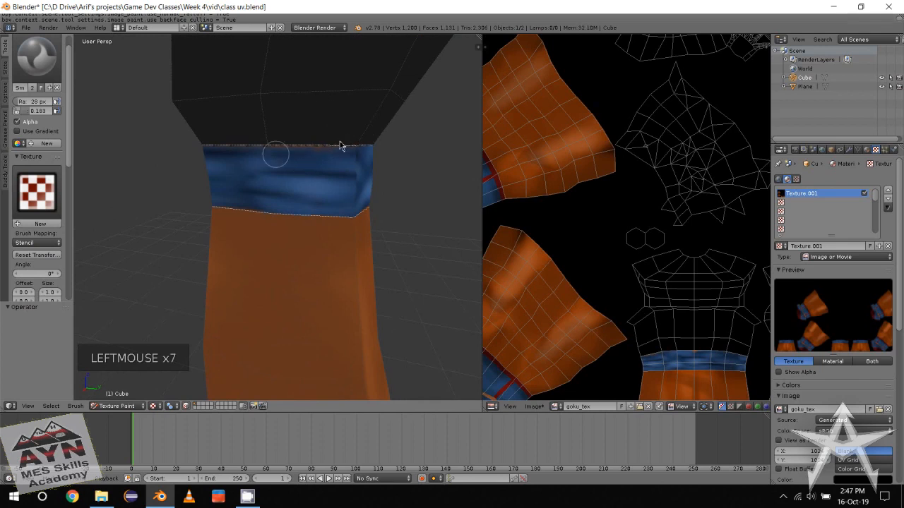
left_click(321, 156)
mouse_move(321, 156)
middle_mouse_down("alt")
mouse_move(278, 260)
mouse_move(254, 228)
middle_mouse_up("alt")
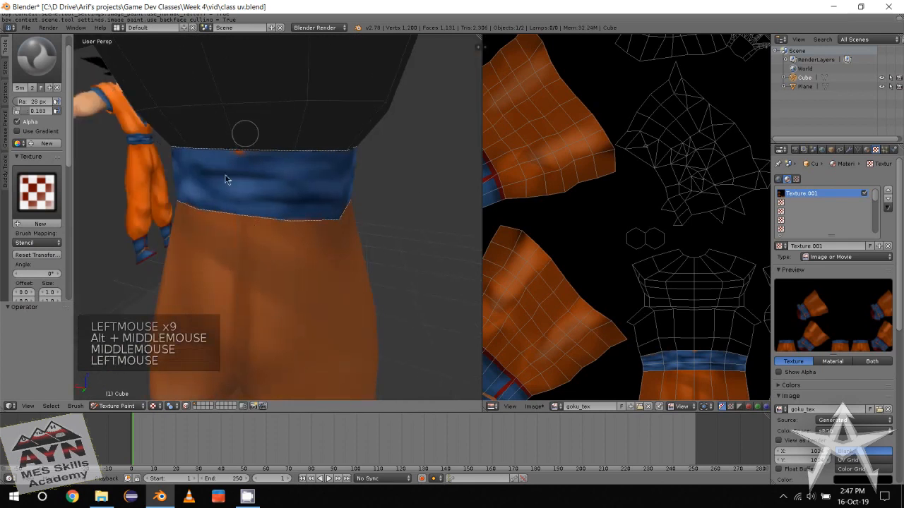
middle_click_drag(266, 120, 318, 296, "alt")
Save the class uv.blend file
scroll(344, 281, "down", 3)
scroll(299, 282, "down", 2)
middle_click_drag(318, 297, 293, 297)
key("ctrl+s")
left_click(293, 297)
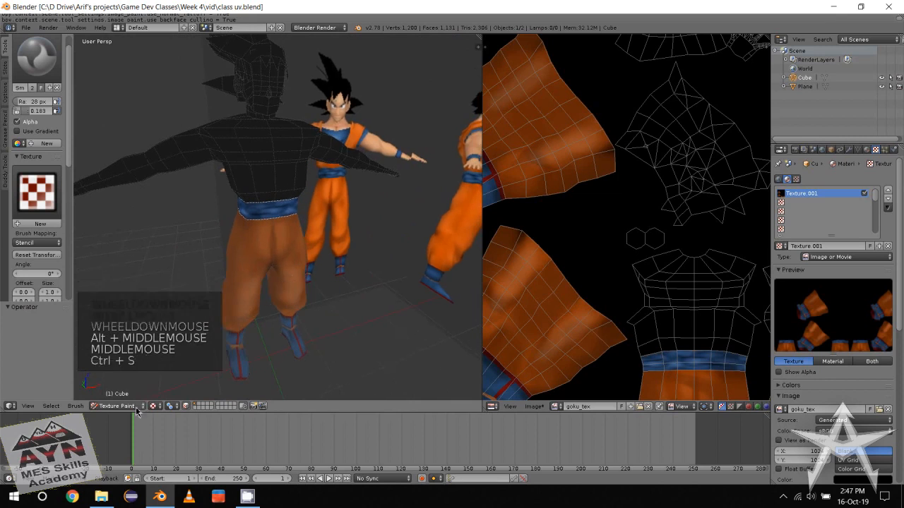
Put the character in Edit Mode and set the image editor showing goku_tex to Paint mode
left_click(116, 406)
left_click(113, 365)
scroll(526, 298, "down", 3)
middle_click_drag(536, 289, 565, 282)
scroll(571, 263, "up", 2)
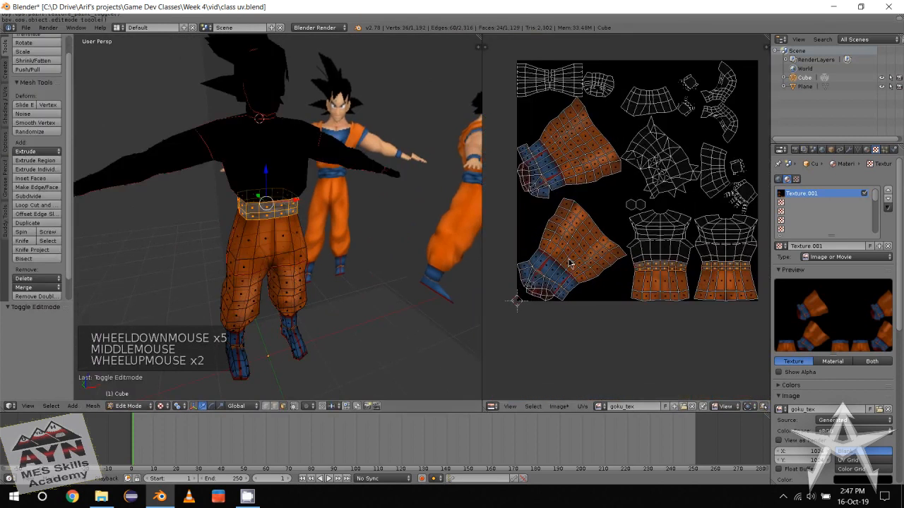
left_click(730, 410)
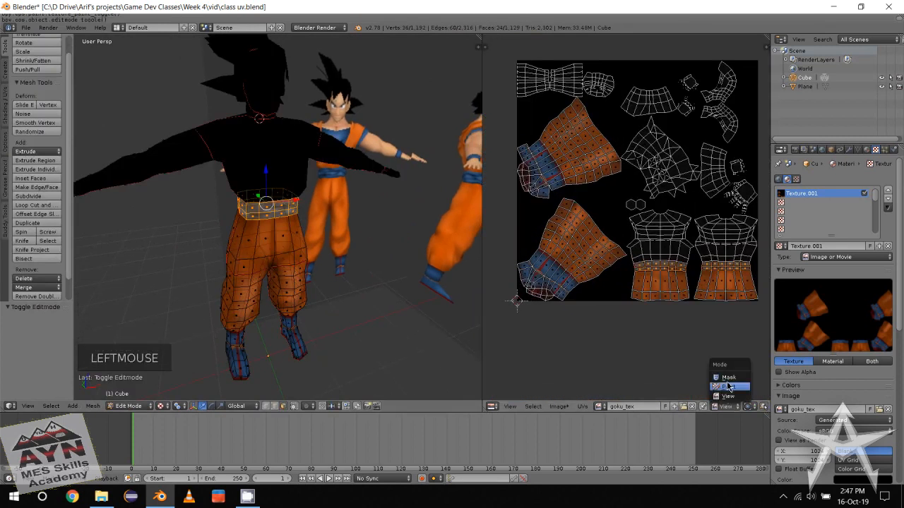
left_click(729, 387)
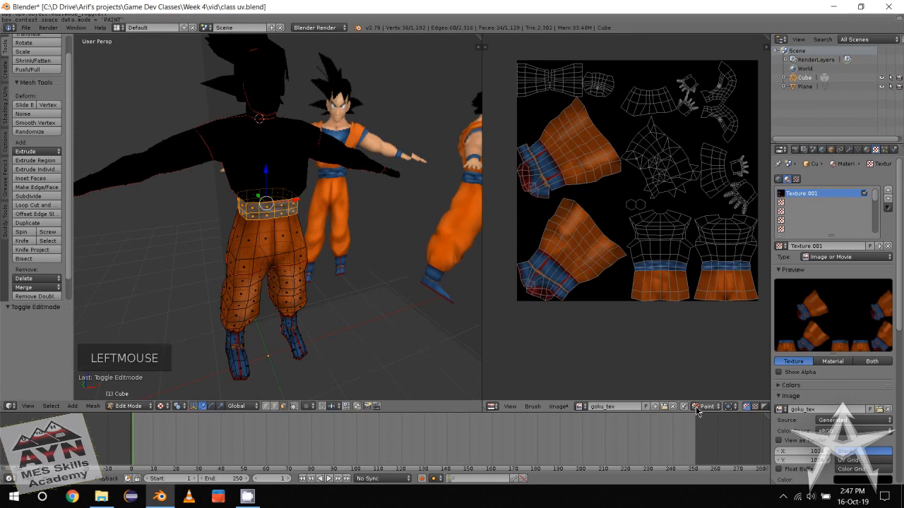
Save the painted texture as goku_tex.png in the Week 4\vid folder and save the image once more
left_click(562, 408)
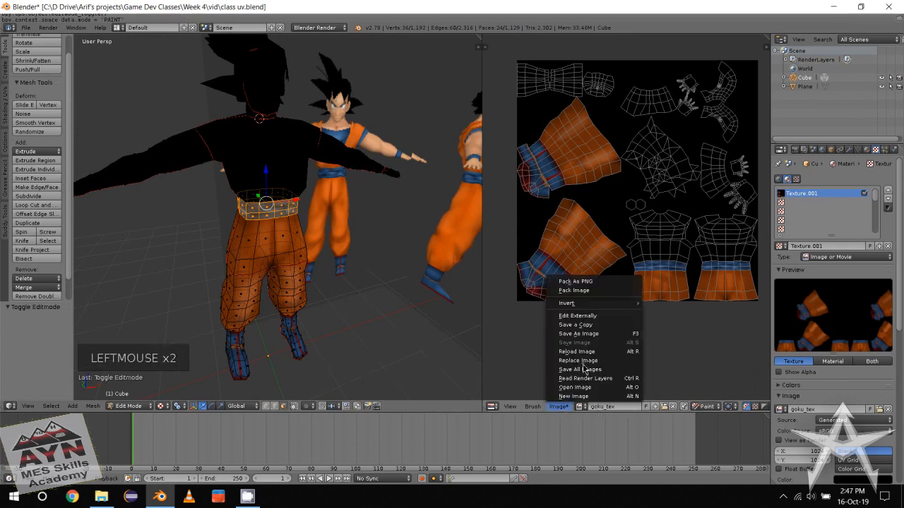
left_click(579, 333)
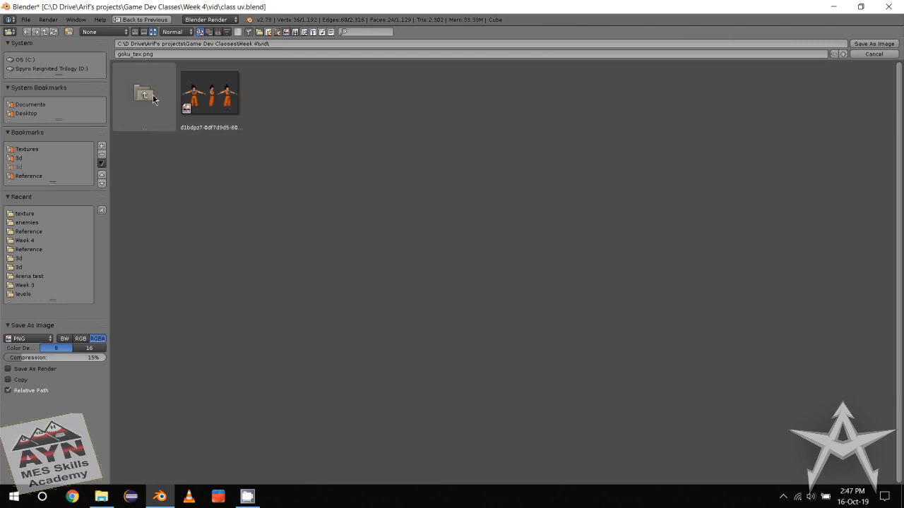
left_click(883, 47)
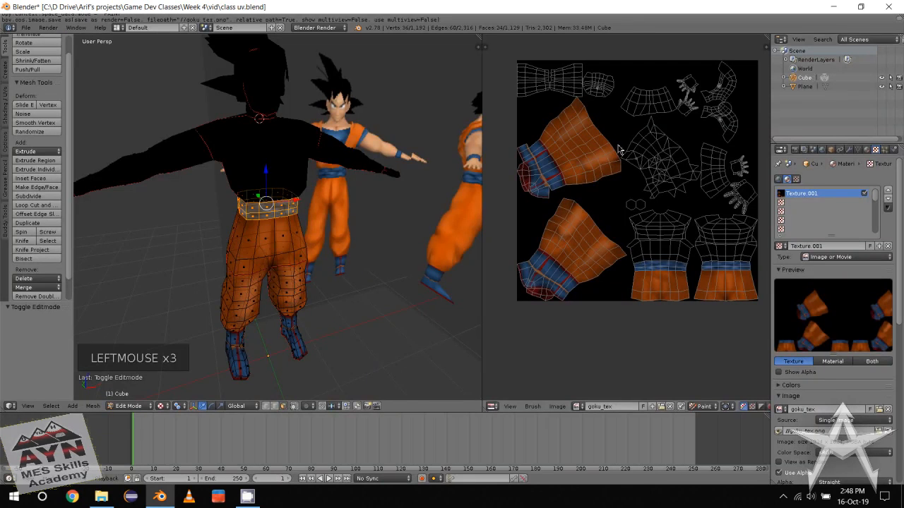
middle_click_drag(389, 224, 359, 228)
key("alt+s")
middle_click_drag(473, 267, 418, 264)
scroll(418, 265, "up", 1)
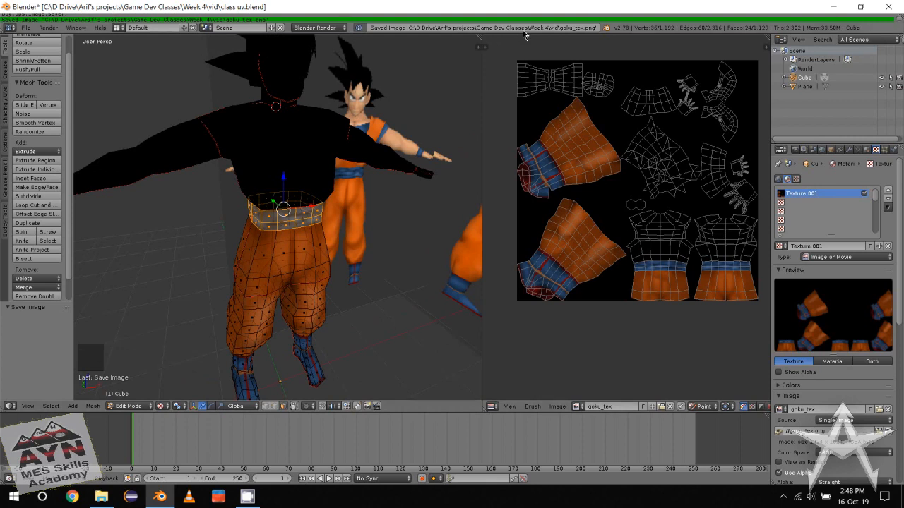
Enlarge the 3D view area and select one half of the torso from a shoulder face, using Select Linked delimited by seam
left_click_drag(519, 38, 519, 23)
scroll(424, 148, "up", 1)
middle_click_drag(393, 212, 310, 198)
left_click(381, 233)
key("f")
left_click(304, 158)
scroll(334, 159, "up", 1)
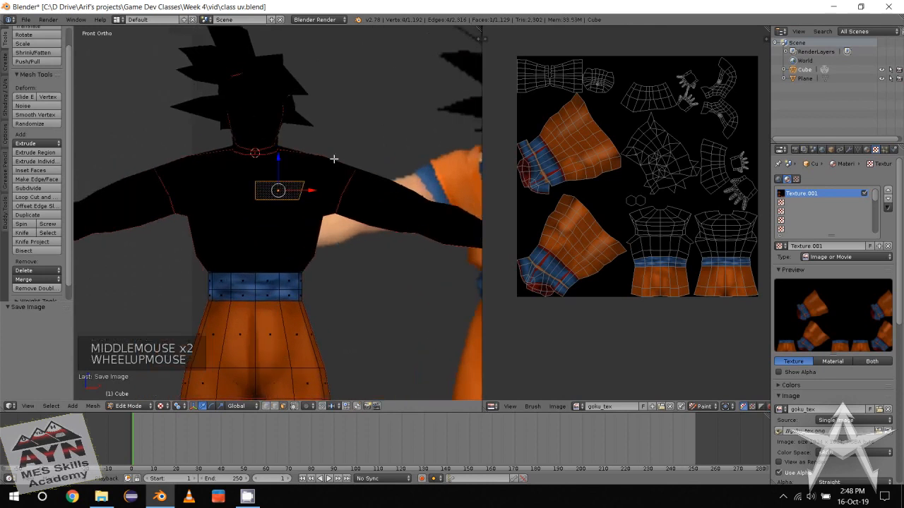
left_click(319, 158)
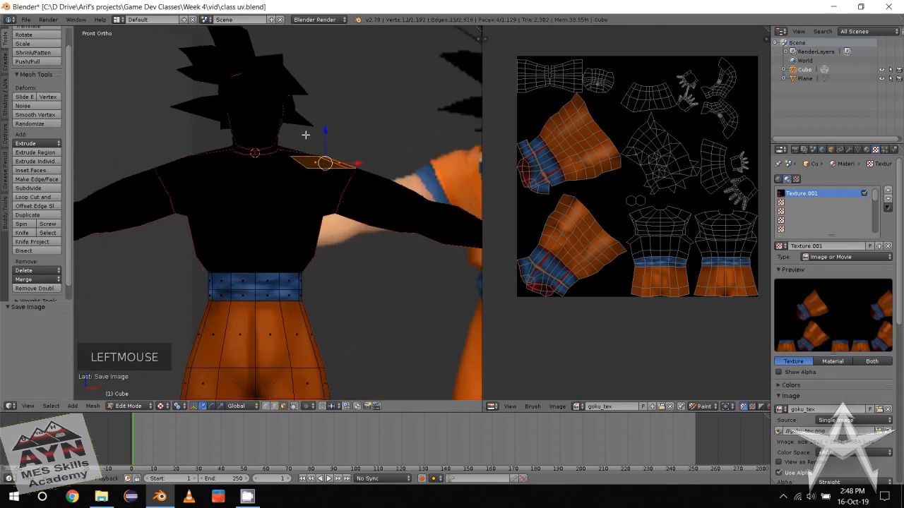
key("ctrl+l")
middle_click_drag(289, 161, 357, 201)
scroll(318, 200, "down", 2)
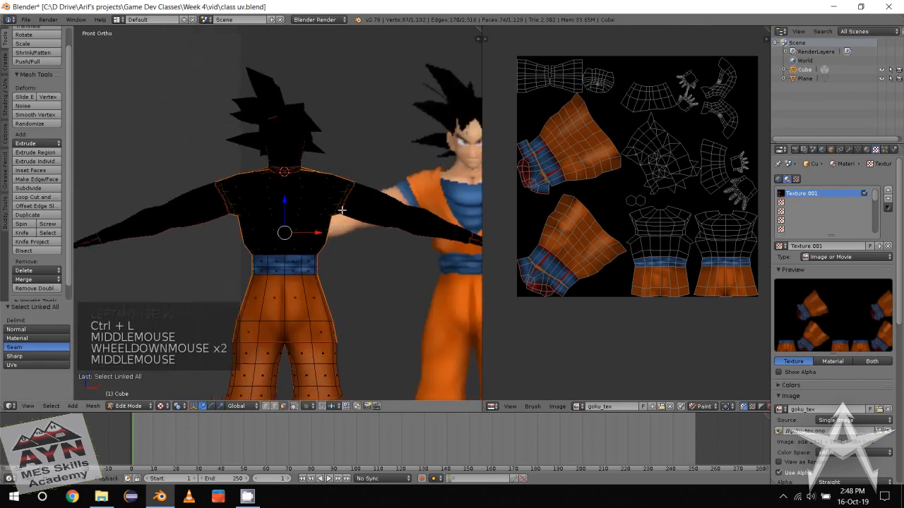
Add the torso's other half to the selection from a linked belt face and return the character to Texture Paint mode
left_click(320, 229, "ctrl")
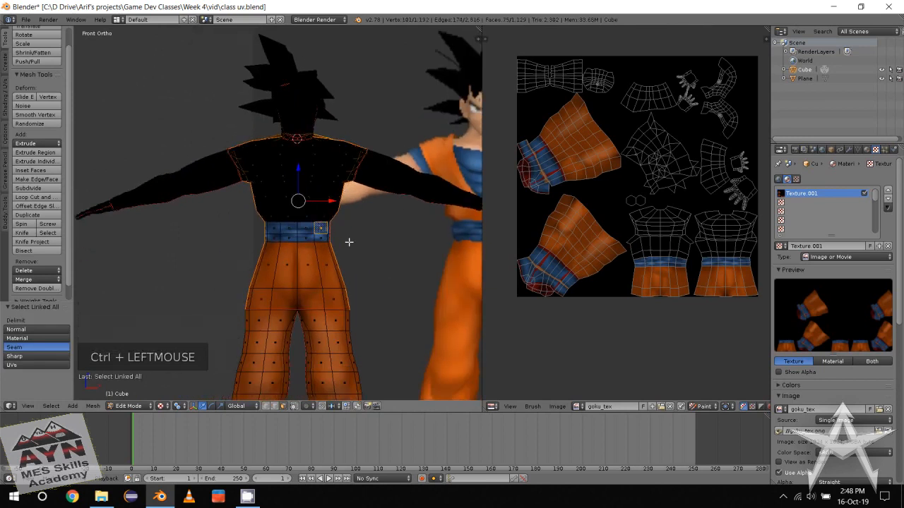
key("ctrl+l")
key("ctrl+l")
scroll(348, 242, "up", 1)
middle_click_drag(348, 242, 344, 244)
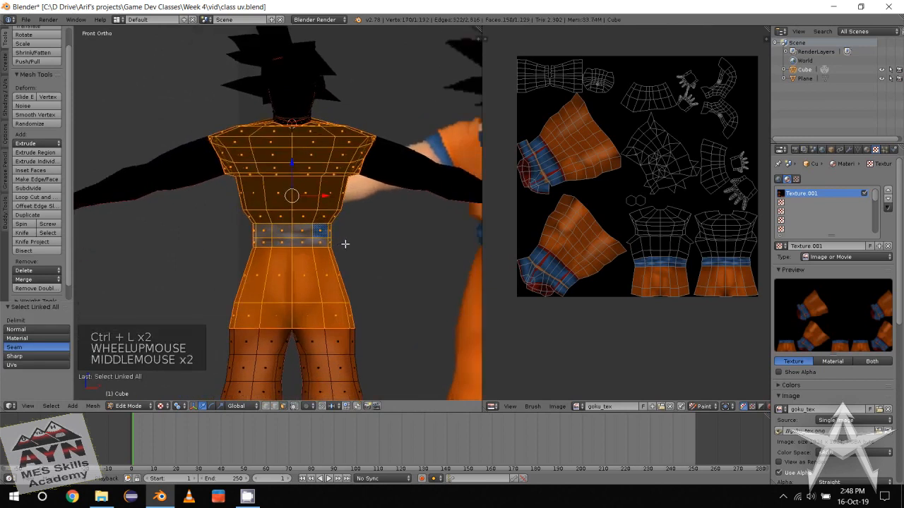
left_click(130, 406)
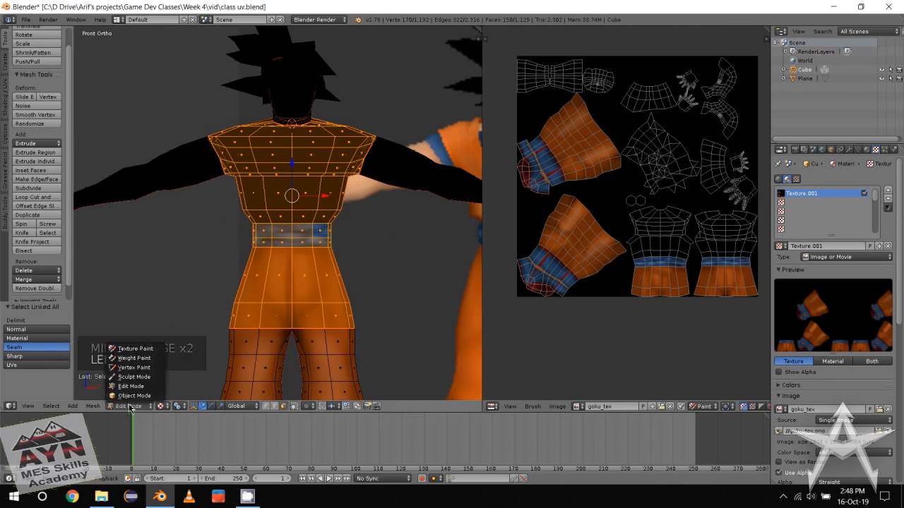
left_click(138, 352)
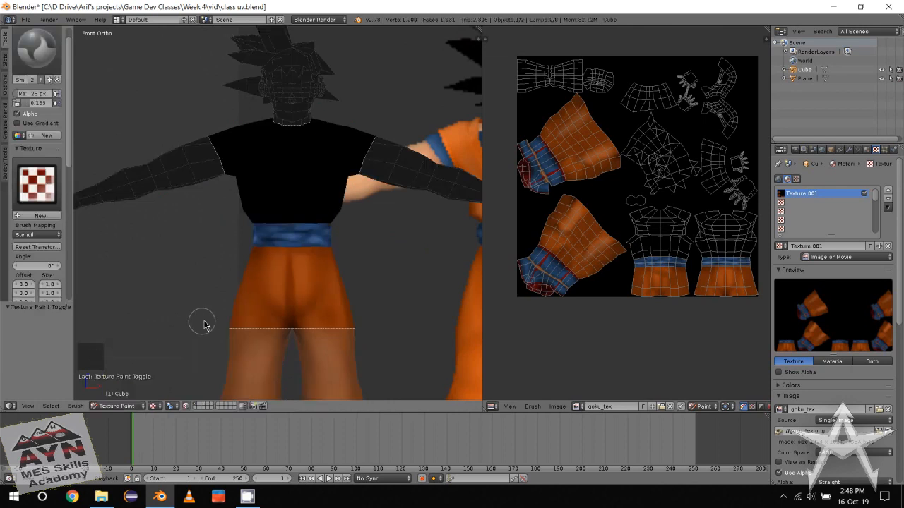
left_click(278, 304, "ctrl")
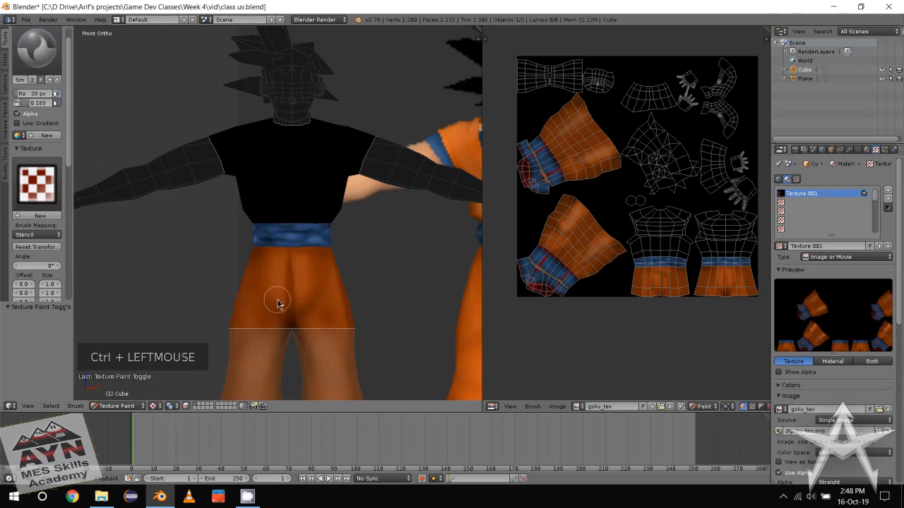
left_click(240, 302, "shift")
left_click(235, 310, "alt")
right_click(195, 332)
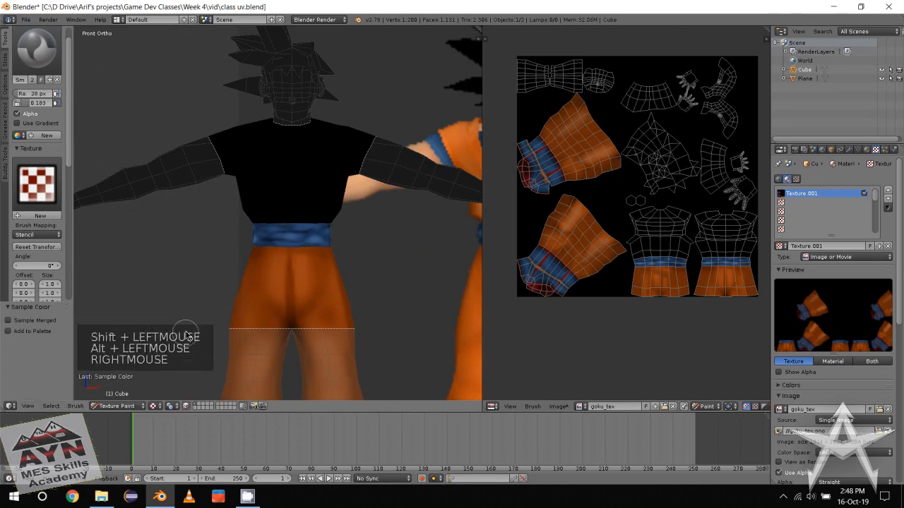
middle_click_drag(194, 304, 206, 295, "shift")
left_click(203, 293)
left_click(202, 297)
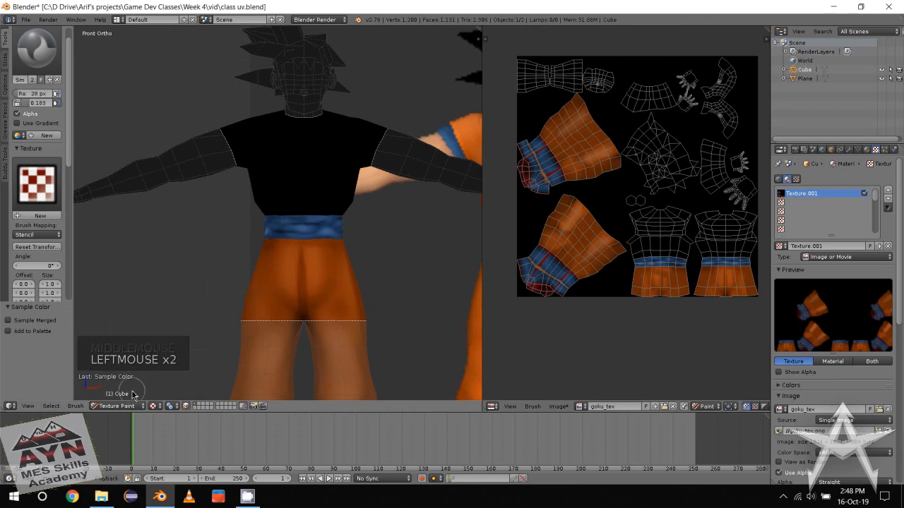
key("alt+c")
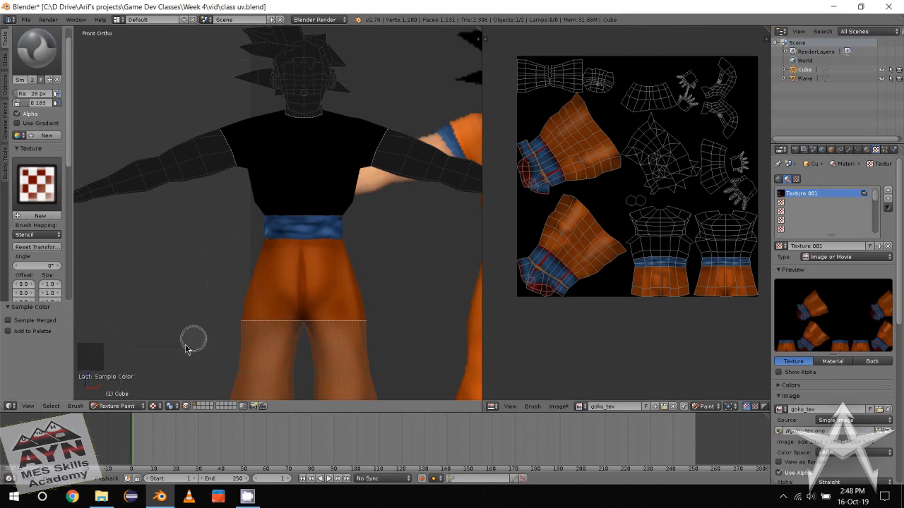
left_click(129, 405)
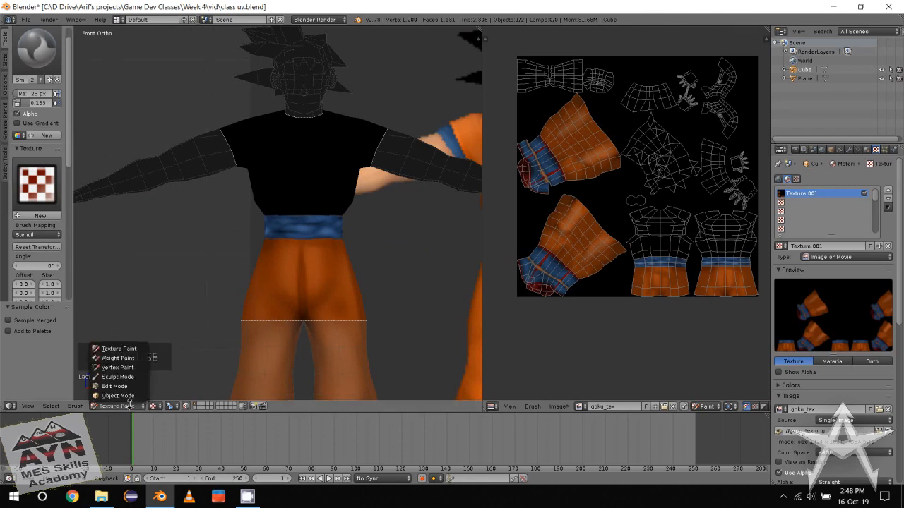
Frame the torso beside the front reference and assign the Goku reference image texture to the Smear brush
mouse_move(171, 304)
middle_mouse_down("shift")
mouse_move(169, 329)
mouse_move(175, 325)
middle_mouse_up("shift")
middle_click_drag(232, 283, 109, 266, "shift")
middle_click_drag(264, 296, 196, 284, "shift")
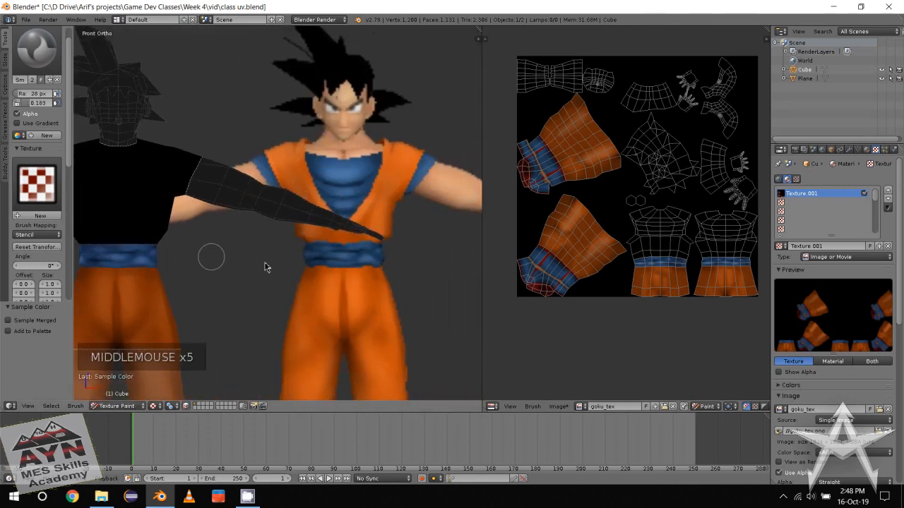
middle_click_drag(265, 263, 297, 265, "shift")
mouse_move(192, 242)
middle_mouse_down("shift")
mouse_move(224, 253)
mouse_move(190, 262)
mouse_move(166, 254)
mouse_move(137, 284)
middle_mouse_up("shift")
left_click(55, 199)
left_click(37, 236)
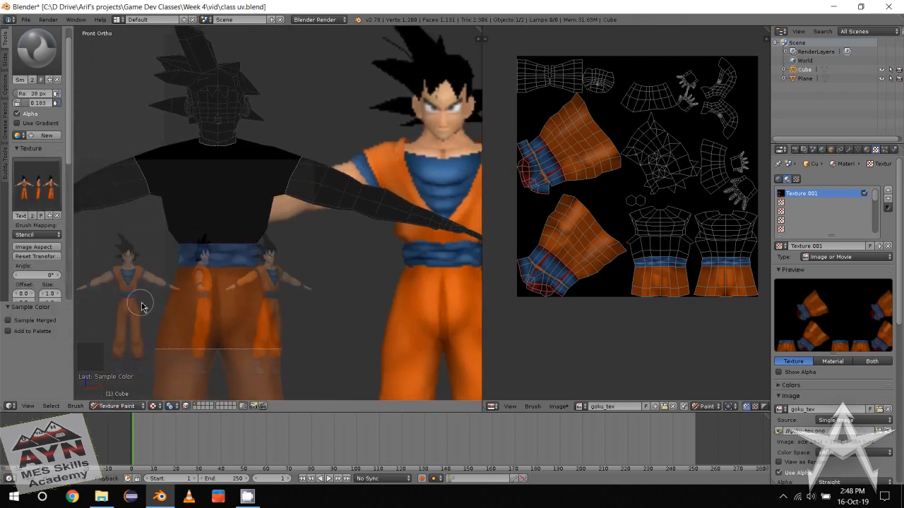
Match the stencil to the image aspect, then enlarge it and move its front-view figure towards the character's torso
right_click_drag(141, 306, 121, 309, "ctrl+alt+shift")
right_click_drag(205, 321, 277, 236, "alt")
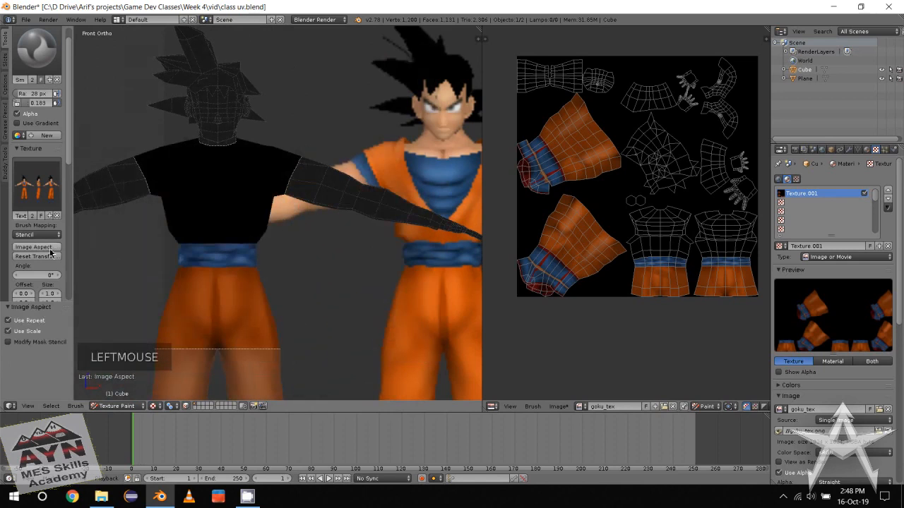
right_click_drag(197, 292, 186, 341, "alt")
middle_click_drag(186, 339, 234, 324)
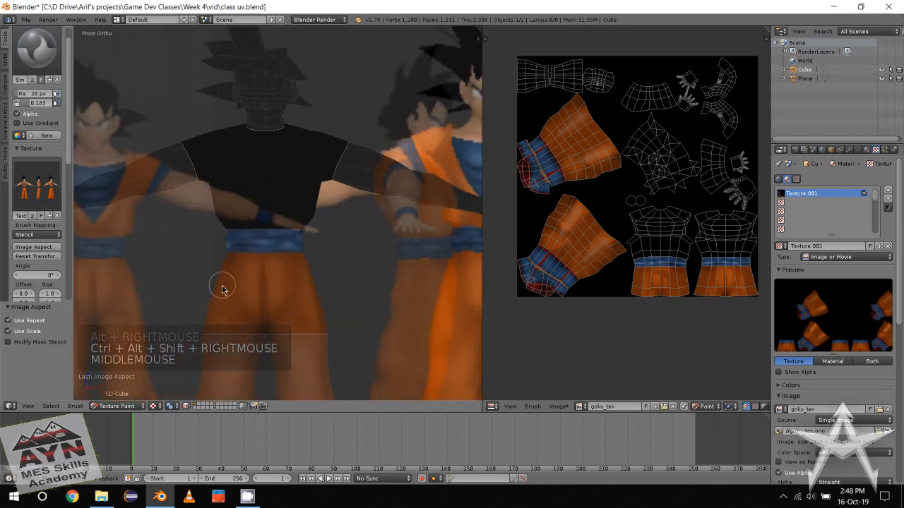
right_click_drag(221, 290, 302, 310, "alt")
right_click_drag(306, 241, 290, 299, "alt")
left_click(37, 255)
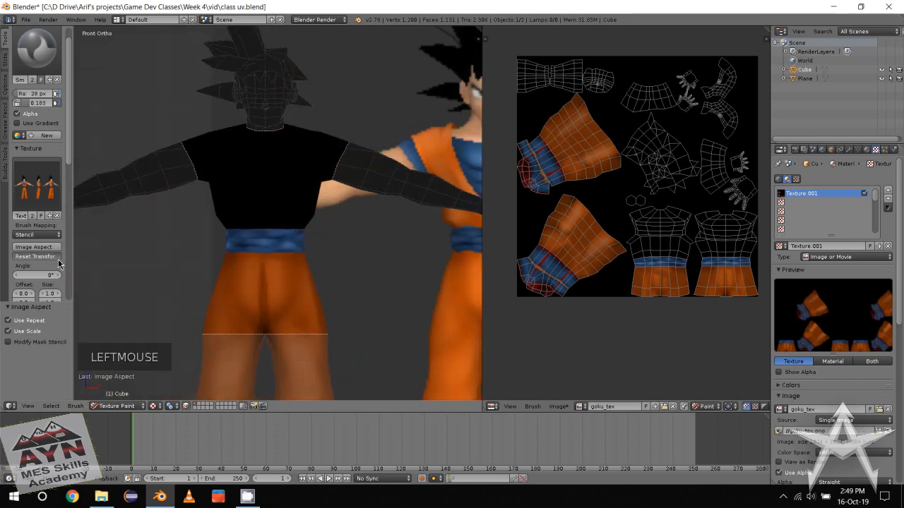
left_click(36, 256)
right_click_drag(192, 262, 323, 171, "alt")
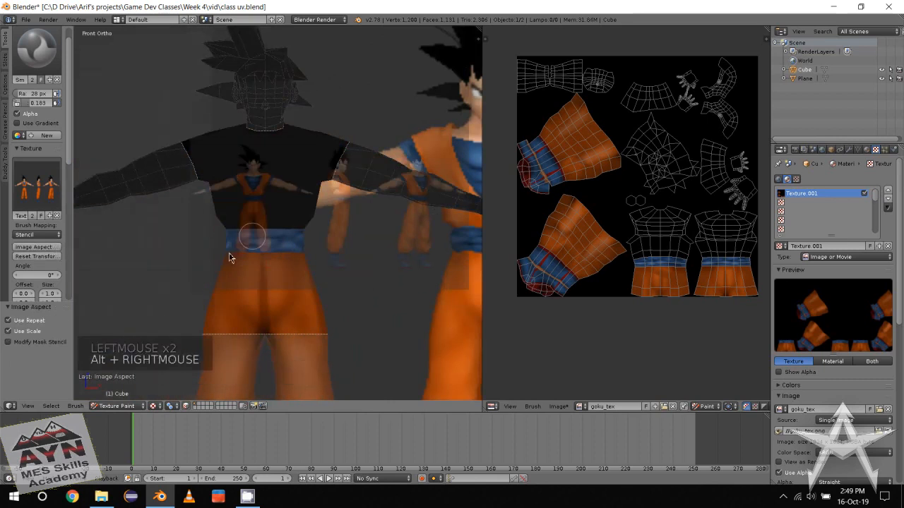
right_click_drag(229, 258, 187, 374, "ctrl+alt+shift")
right_click_drag(196, 287, 349, 261, "alt")
left_click(43, 258)
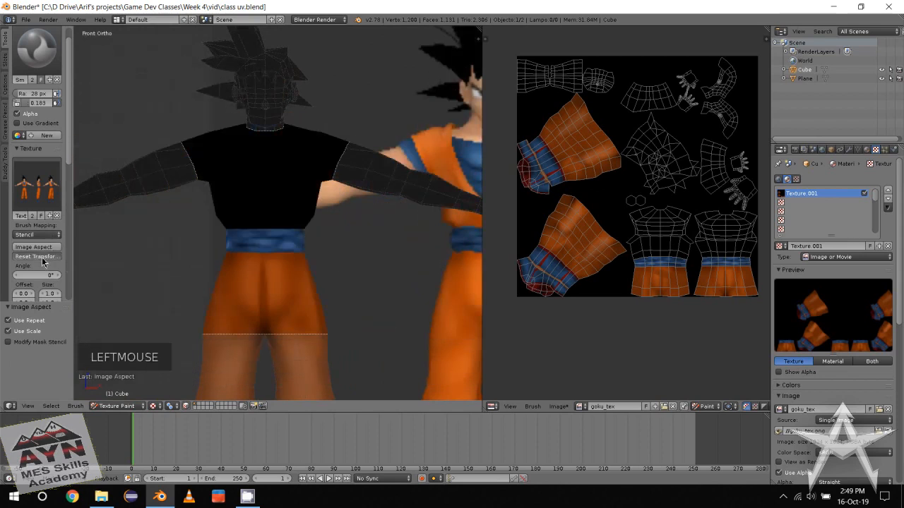
left_click(44, 248)
right_click_drag(181, 297, 198, 286, "alt+shift")
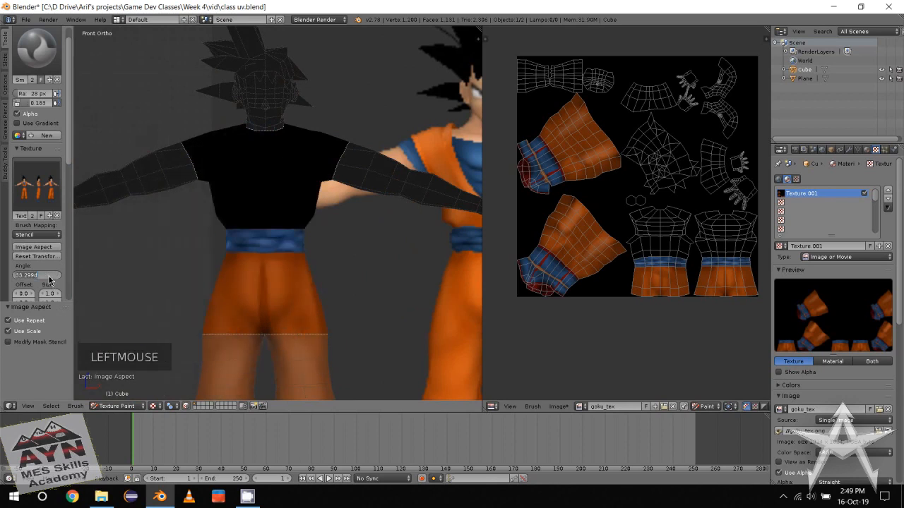
left_click(88, 259)
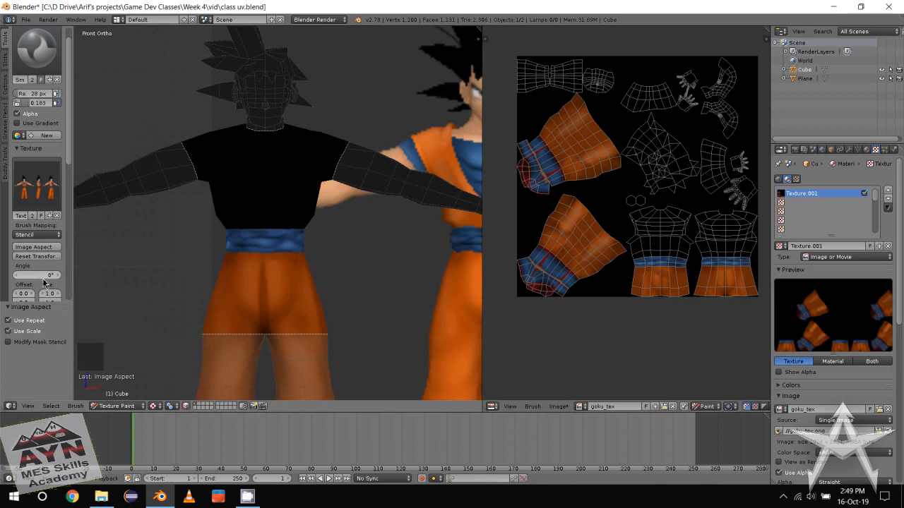
Scale and move the reference stencil until the front-facing figure covers the character's torso, with the Smear brush active
right_click_drag(164, 298, 252, 219, "alt")
right_click_drag(229, 268, 139, 472, "ctrl+alt+shift")
right_click_drag(162, 324, 244, 427, "alt")
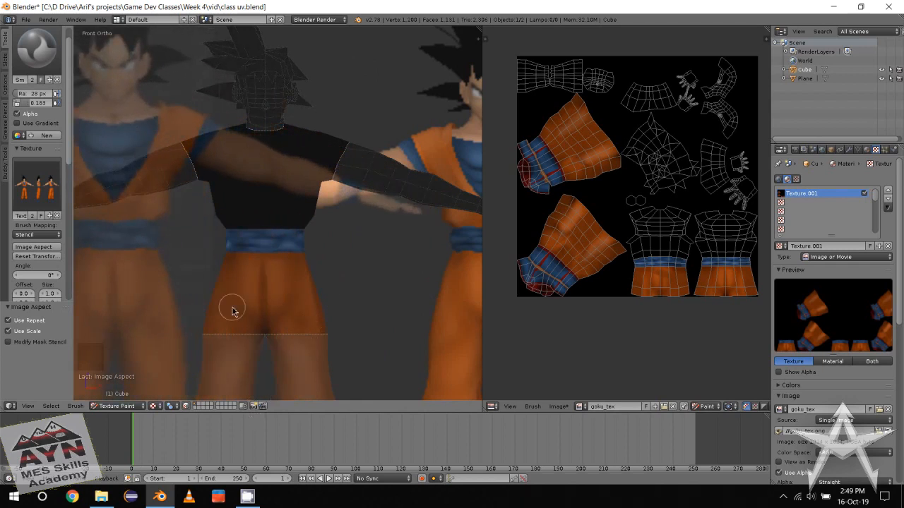
right_click_drag(232, 310, 380, 314, "alt")
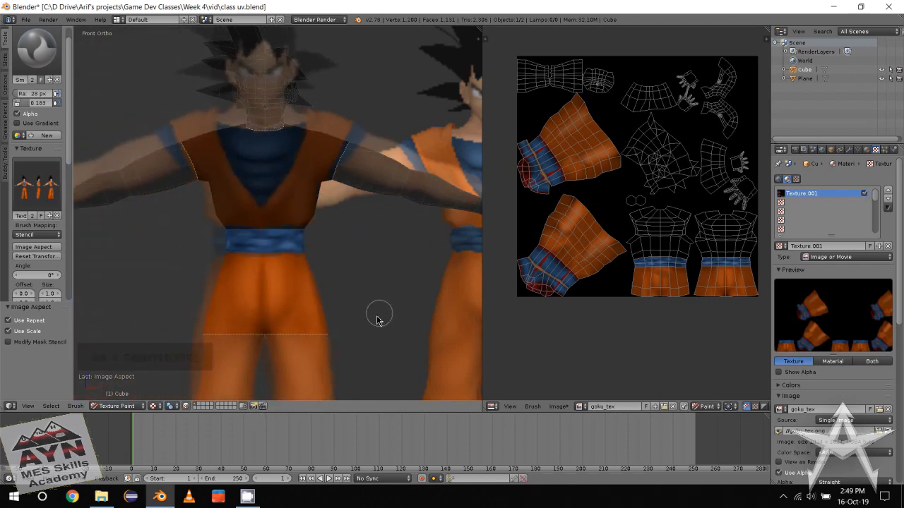
right_click_drag(238, 361, 274, 318, "ctrl+alt+shift")
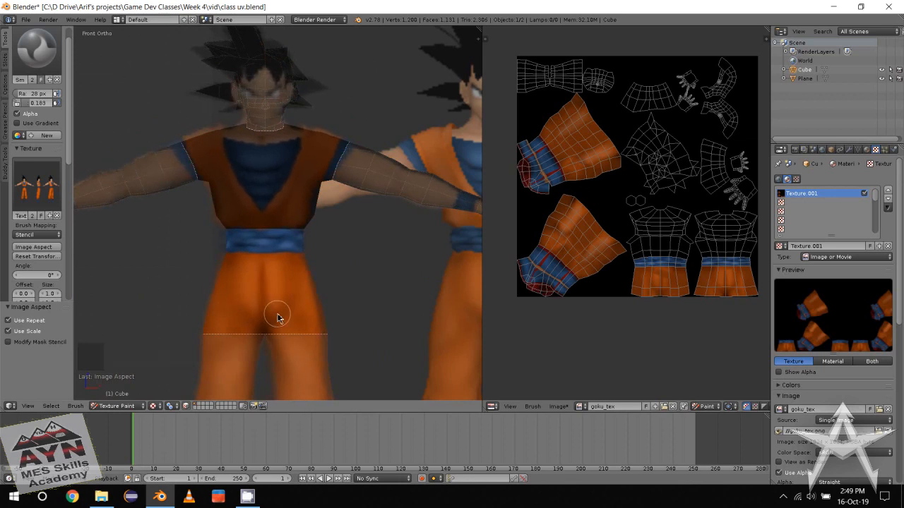
right_click_drag(311, 295, 308, 307, "alt")
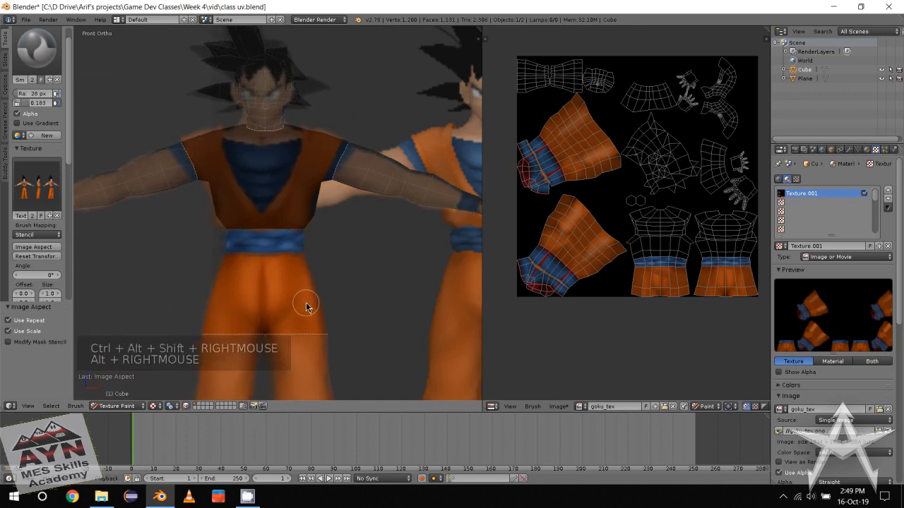
Switch to the TexDraw brush and assign the Goku reference image as its texture
left_click(37, 57)
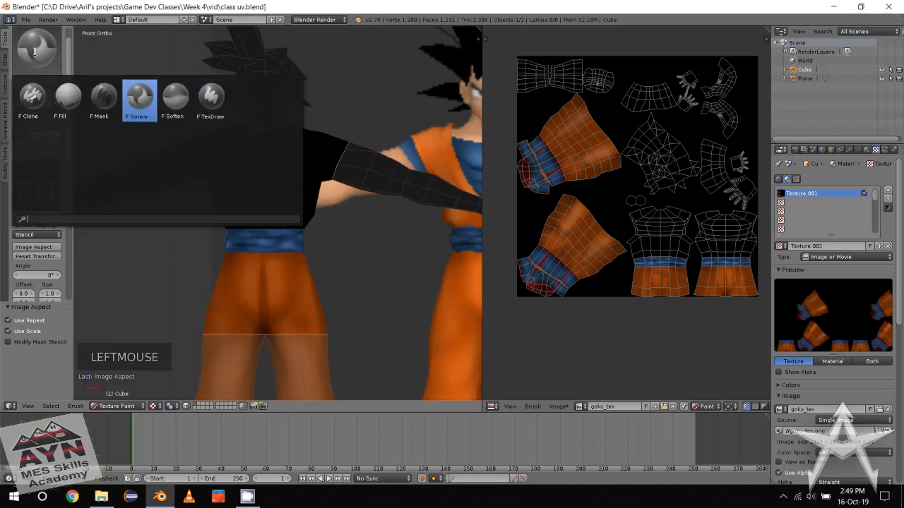
left_click(206, 97)
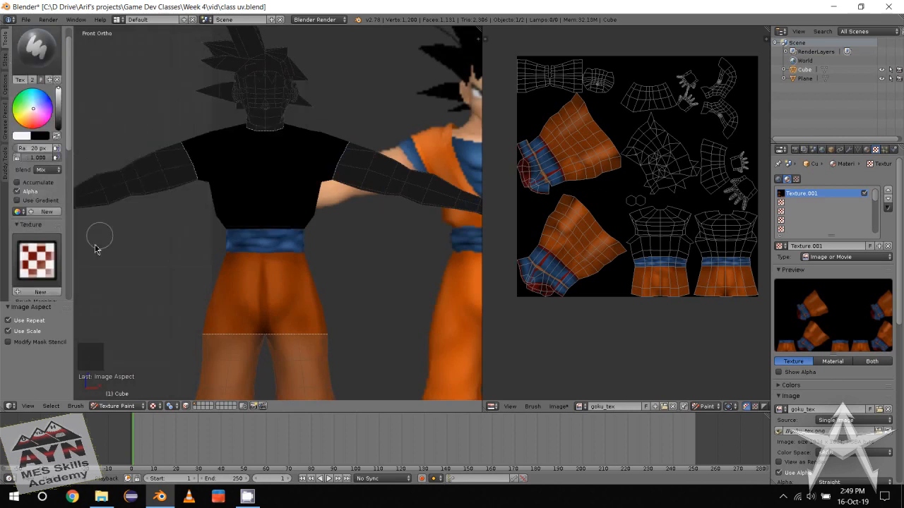
left_click(37, 260)
left_click(31, 308)
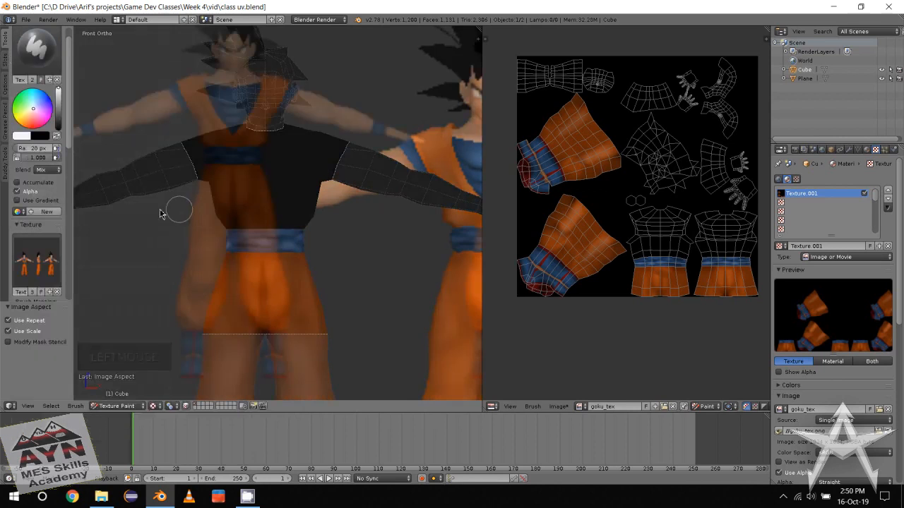
Reset the TexDraw stencil's transform and match it to the image's aspect ratio
left_click(36, 51)
left_click(212, 96)
mouse_move(222, 242)
right_mouse_down("ctrl+alt+shift")
mouse_move(202, 236)
mouse_move(179, 273)
mouse_move(226, 255)
mouse_move(204, 262)
right_mouse_up("ctrl+alt+shift")
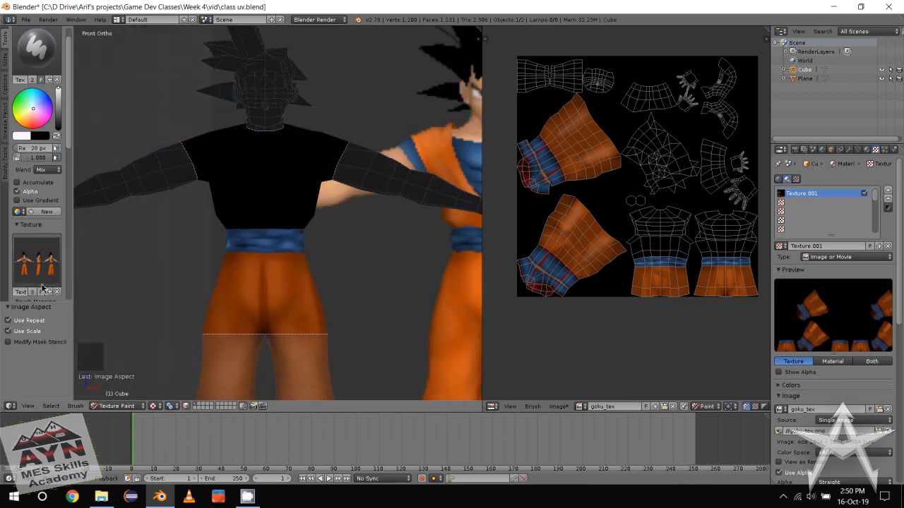
scroll(47, 259, "down", 6)
left_click(47, 222)
left_click(47, 212)
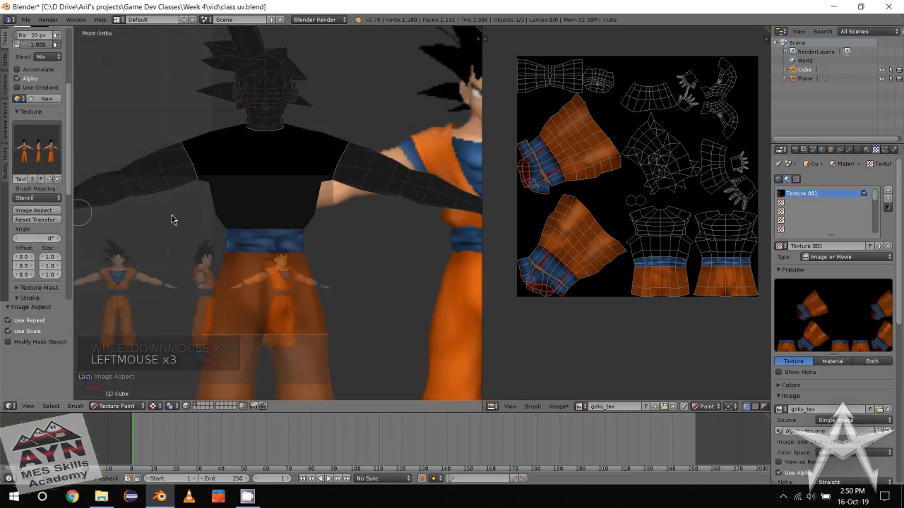
Enlarge and position the stencil so the front-facing figure's shirt and belt line up with the model's torso
right_click_drag(198, 270, 359, 383, "alt")
right_click_drag(339, 332, 452, 466, "alt")
right_click_drag(276, 301, 233, 335, "alt")
right_click_drag(233, 334, 242, 337, "alt")
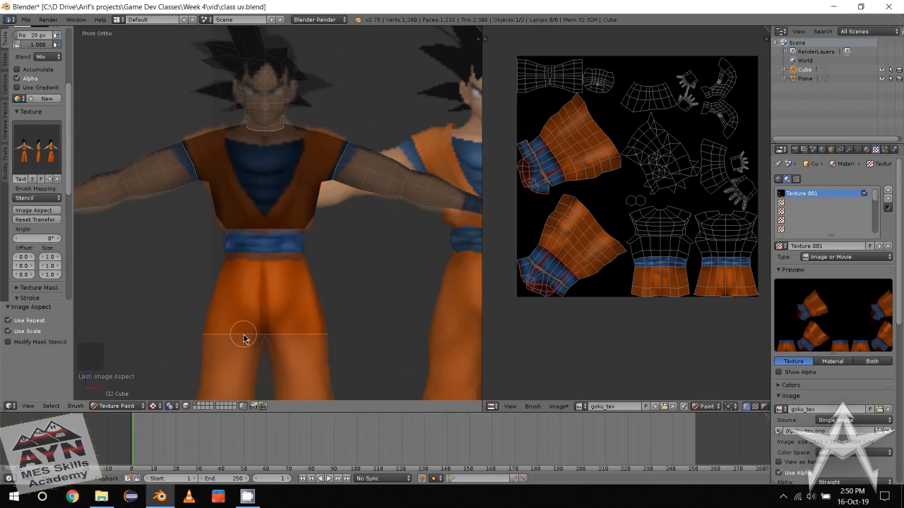
Paint the shirt onto the front of the torso through the stencil and check it from an angle
mouse_move(215, 230)
left_mouse_down()
mouse_move(222, 218)
mouse_move(207, 153)
mouse_move(204, 166)
left_mouse_up()
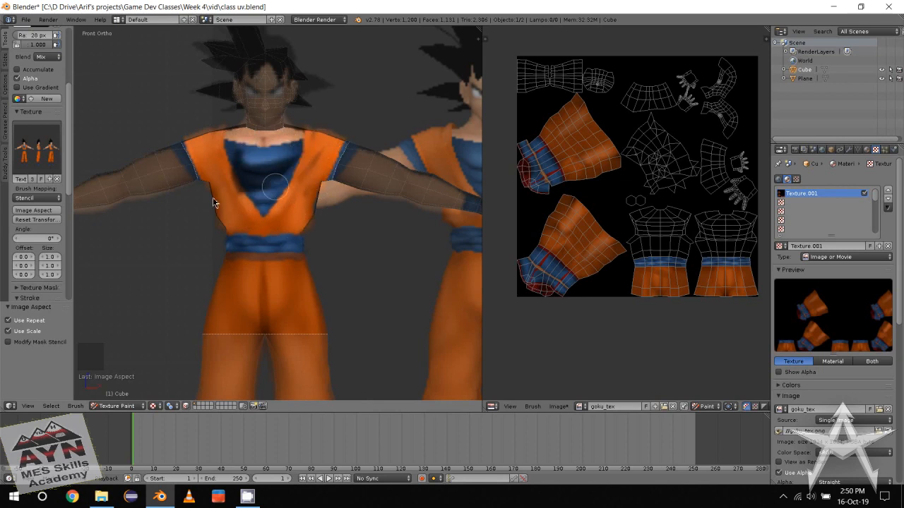
left_click_drag(214, 204, 203, 178)
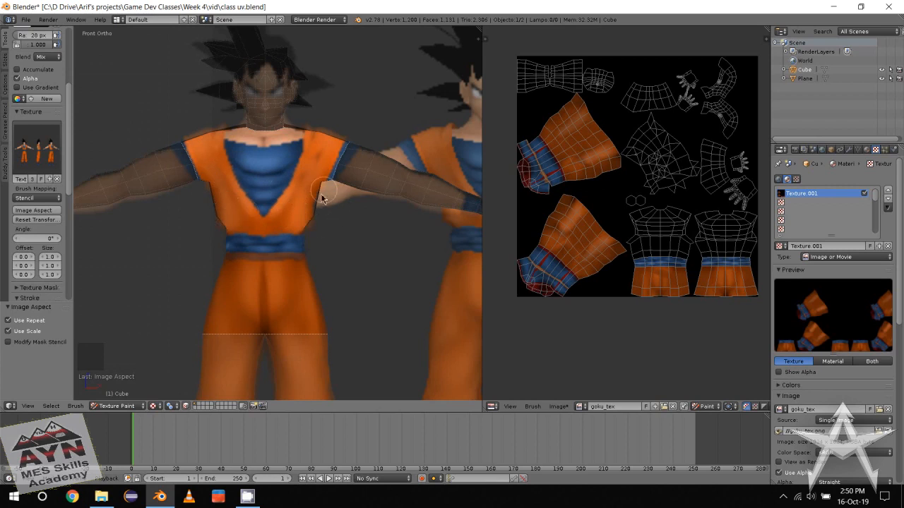
middle_click_drag(311, 143, 157, 267, "alt")
scroll(230, 250, "down", 2)
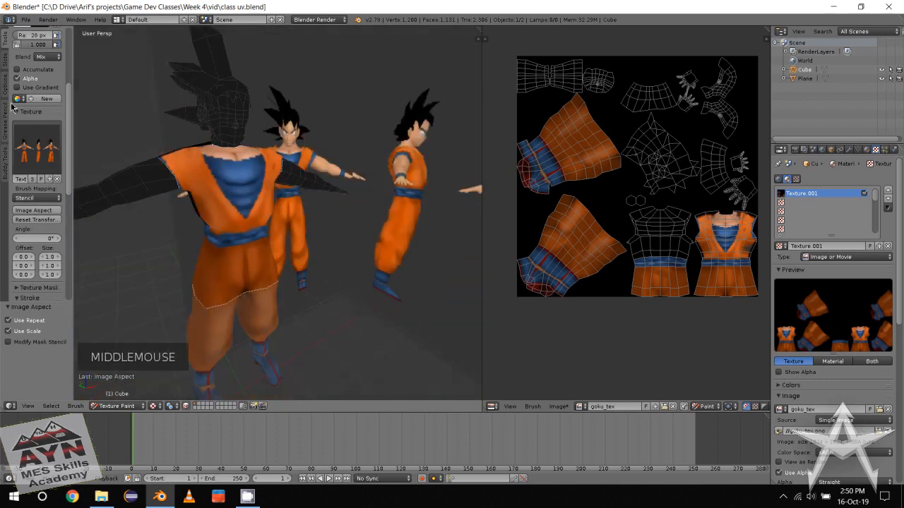
Turn off Occlude, Cull and Normal in the Project Paint options so strokes pass through the mesh
left_click(3, 83)
left_click(29, 175)
left_click(28, 184)
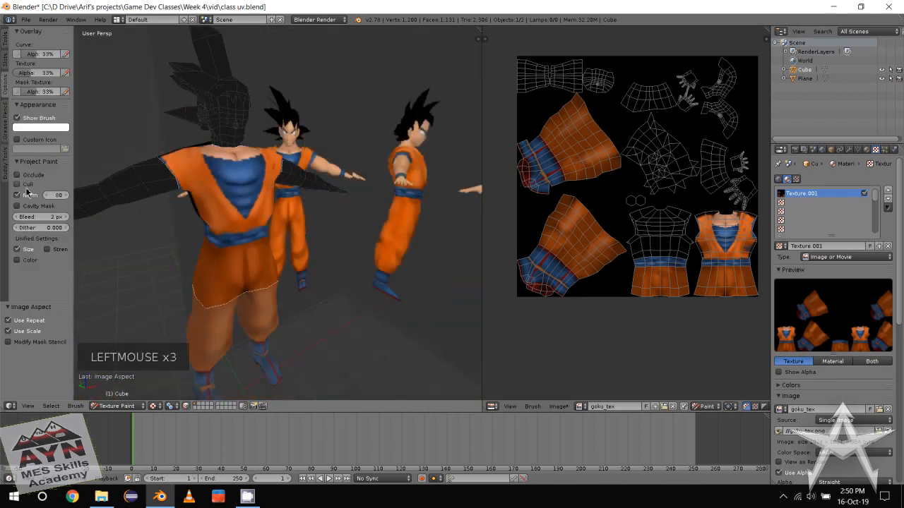
left_click(5, 38)
Undo the strokes painted on the front of the torso
middle_click_drag(177, 187, 197, 185)
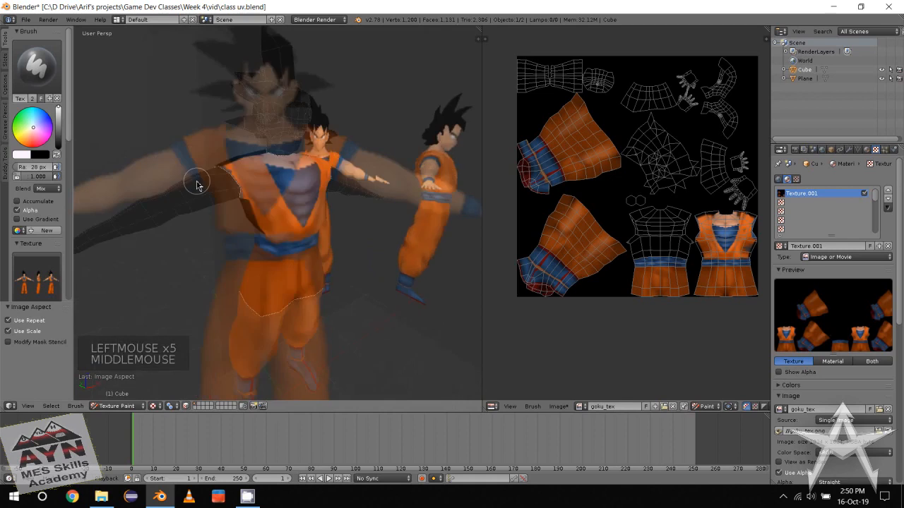
key("f")
scroll(258, 219, "up", 1)
key("ctrl+z")
Line up the model in front orthographic view with the stencil so the torso matches the reference shirt
scroll(250, 218, "up", 3)
middle_click(248, 212)
scroll(248, 210, "down", 3)
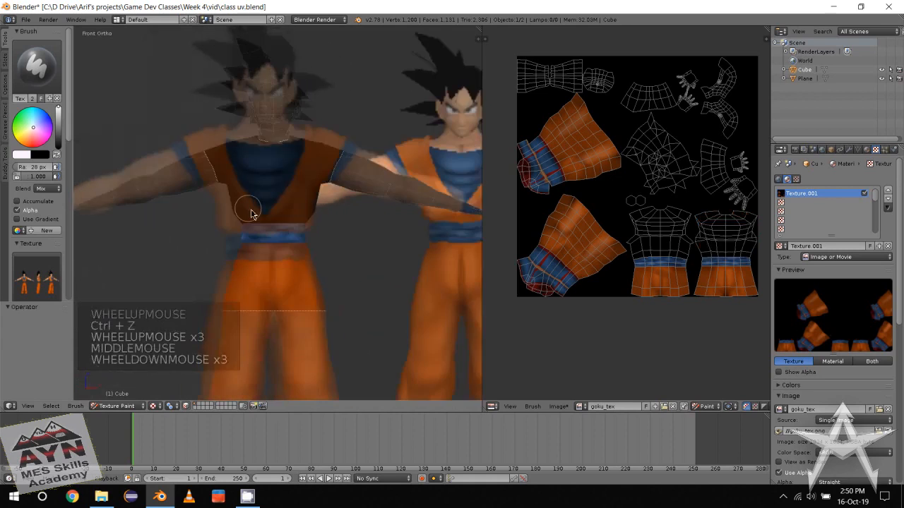
middle_click(245, 207)
scroll(245, 207, "up", 1)
middle_click(245, 208)
scroll(245, 208, "down", 1)
middle_click(245, 209)
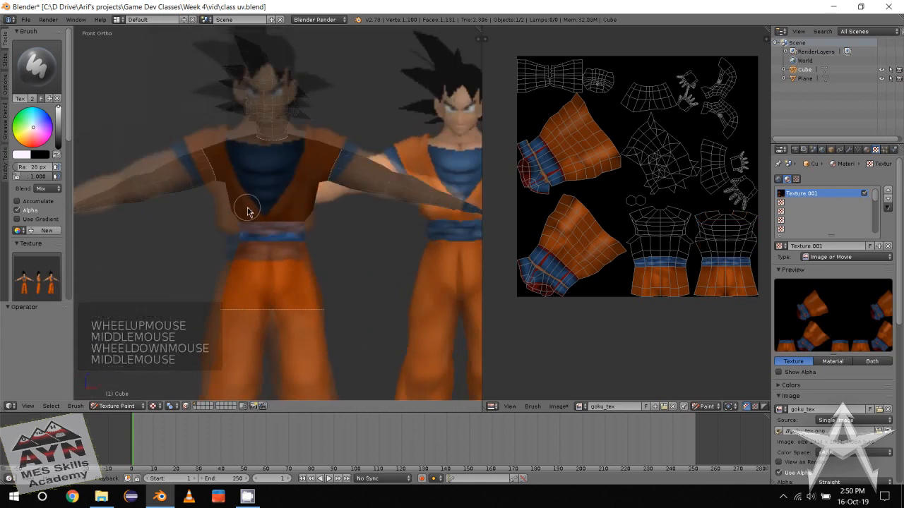
scroll(245, 209, "up", 1)
middle_click(244, 210)
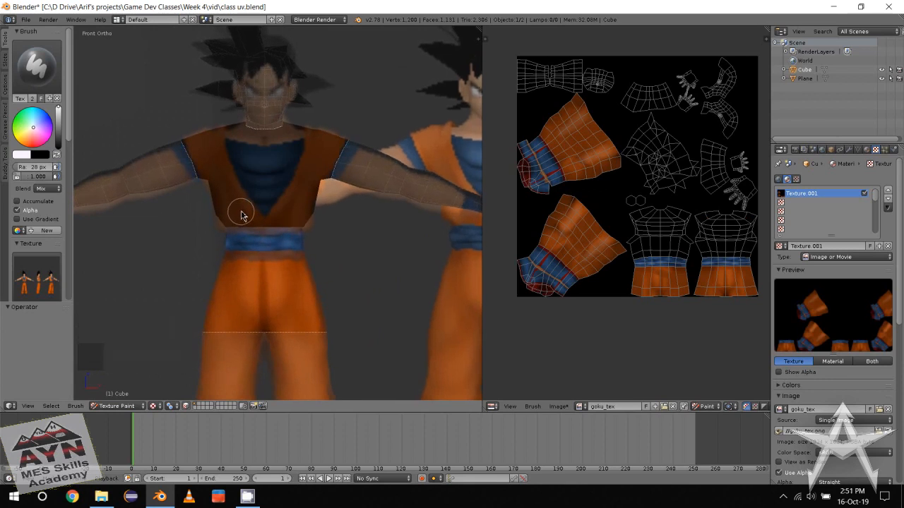
middle_click(240, 216)
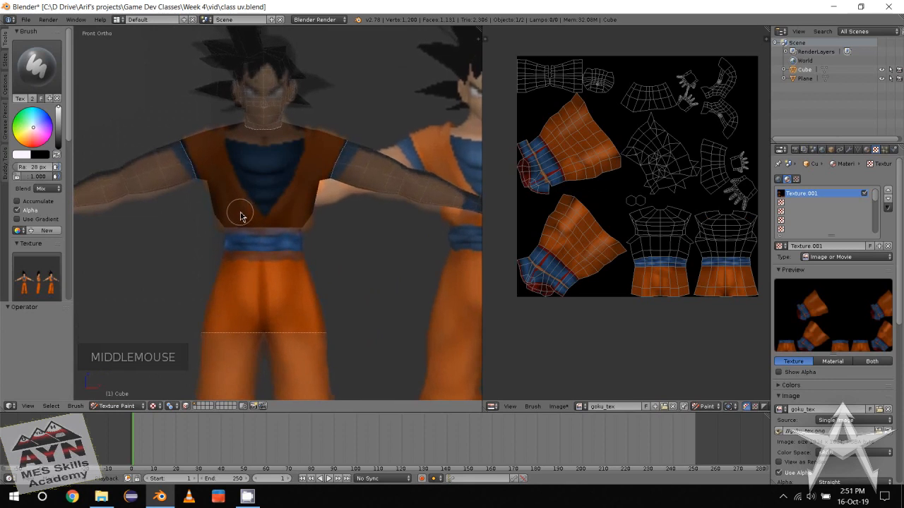
Paint the orange shirt, blue undershirt and neckline over the whole torso through the stencil
left_click_drag(249, 151, 201, 152)
left_click_drag(256, 125, 306, 134)
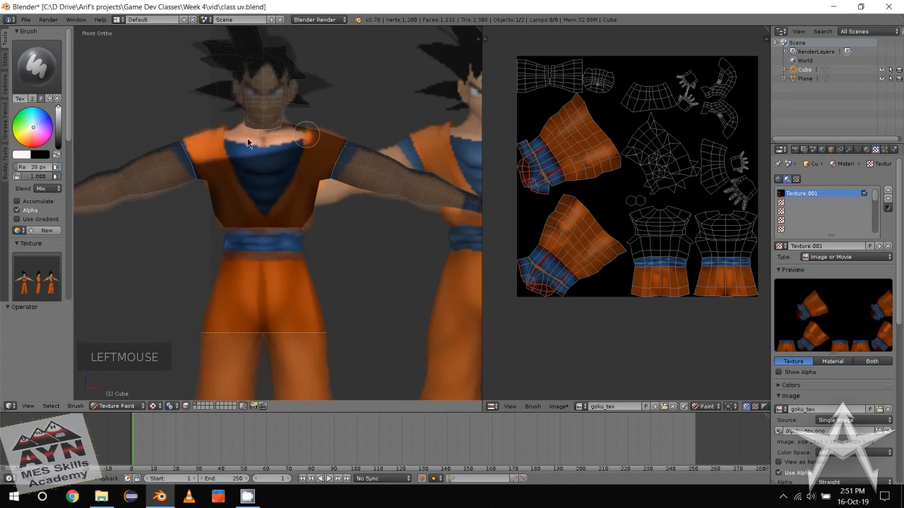
mouse_move(206, 145)
left_mouse_down()
mouse_move(304, 166)
mouse_move(290, 217)
left_mouse_up()
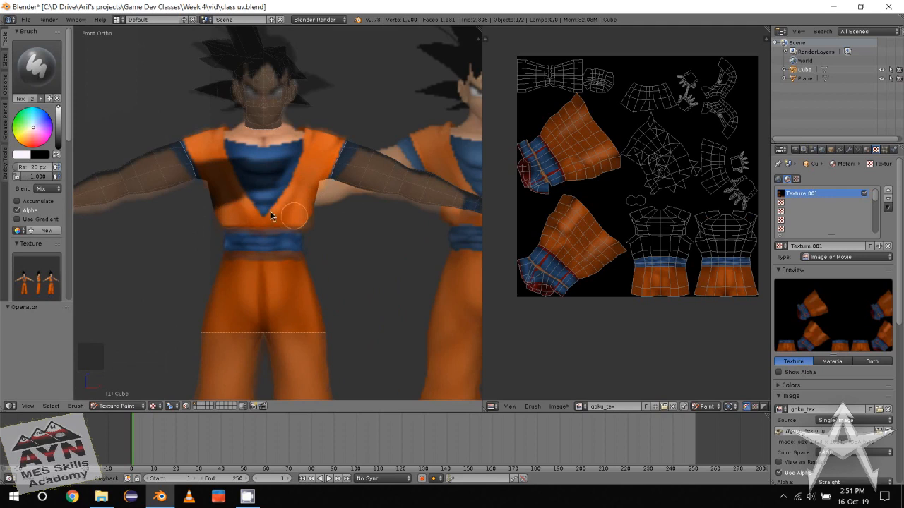
mouse_move(271, 216)
left_mouse_down()
mouse_move(287, 181)
mouse_move(169, 188)
left_mouse_up()
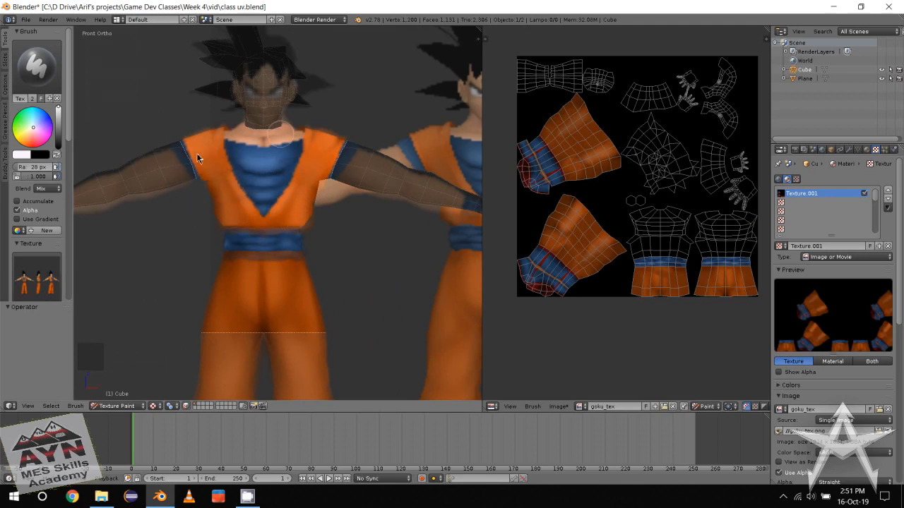
Examine the painted torso from other sides and review the Project Paint and Symmetry settings
middle_click_drag(217, 139, 154, 226, "alt")
scroll(236, 214, "down", 2)
scroll(202, 209, "up", 2)
middle_click_drag(202, 210, 154, 246)
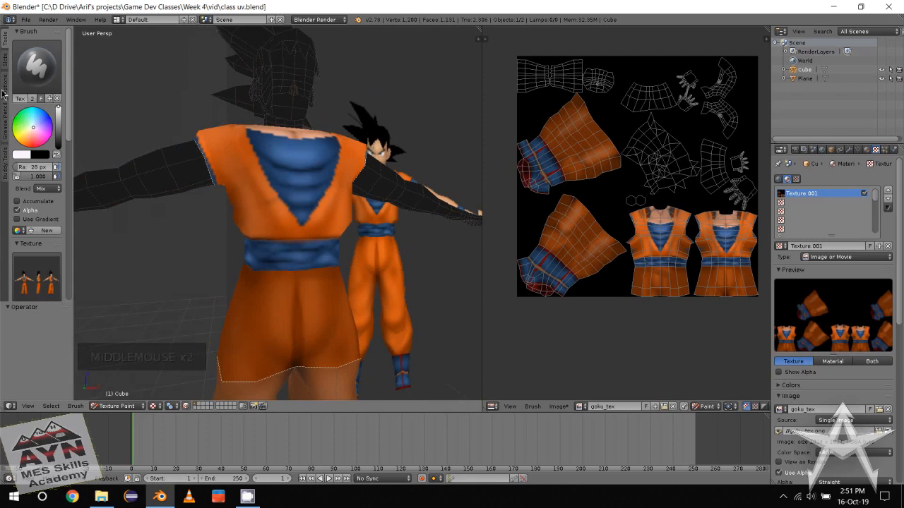
left_click(3, 89)
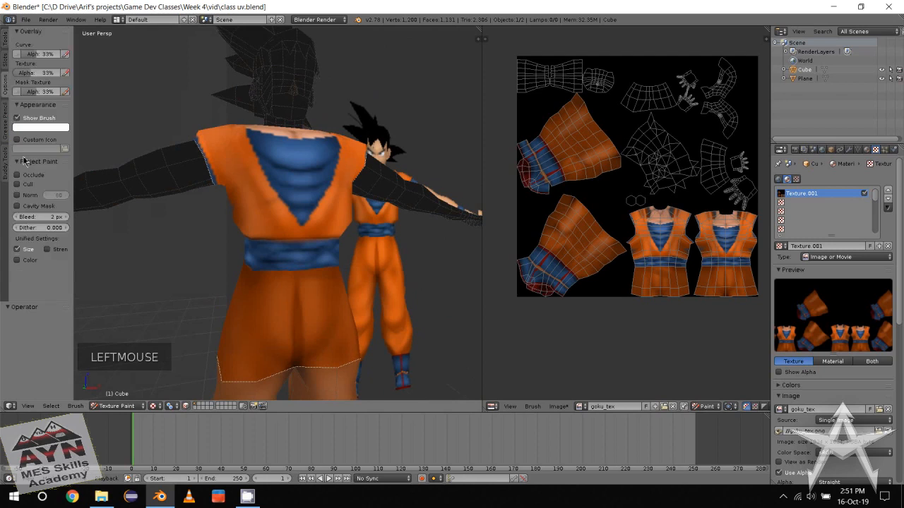
left_click(3, 46)
scroll(38, 177, "down", 14)
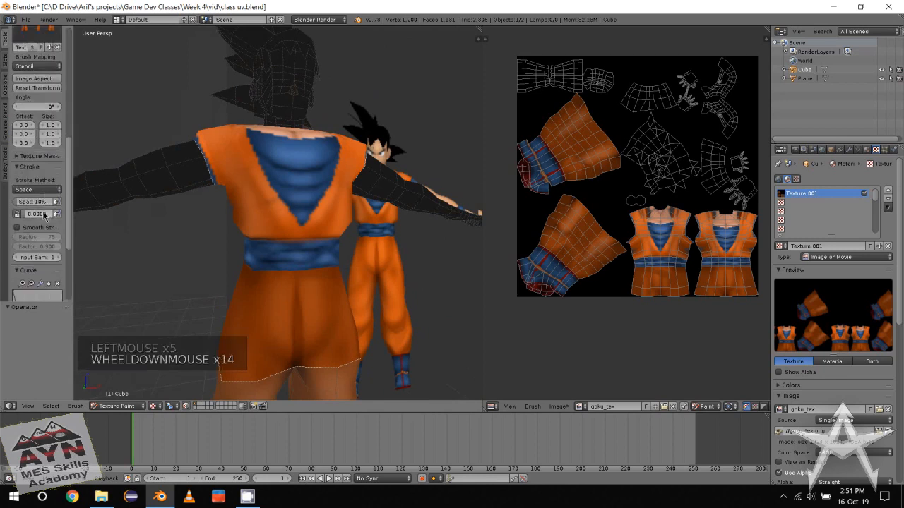
scroll(44, 217, "down", 8)
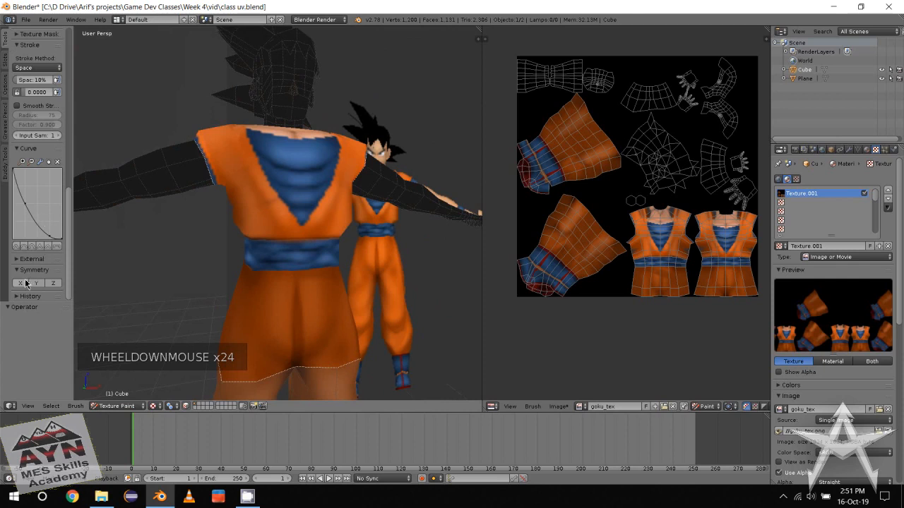
Undo the extra strokes on the shirt and frame the whole upper body in view
middle_click_drag(202, 235, 203, 216)
key("ctrl+z")
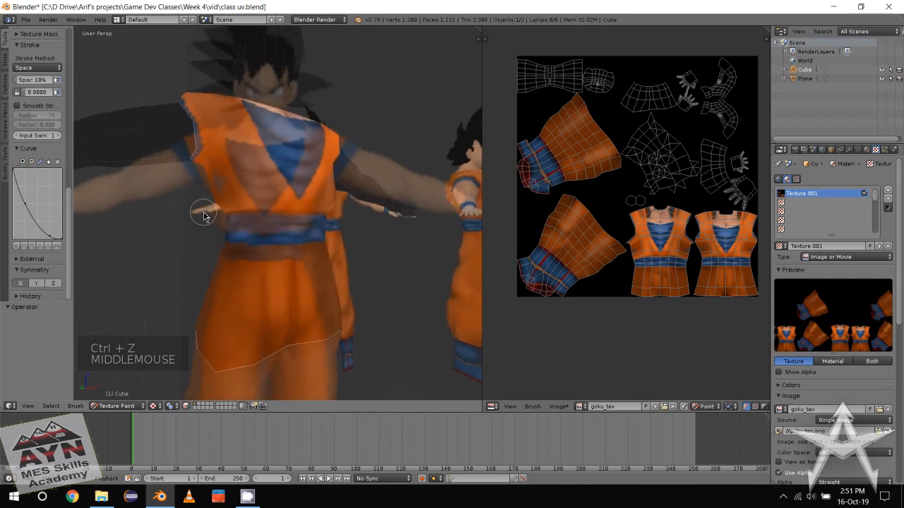
middle_click_drag(204, 166, 232, 236, "alt")
key("ctrl+z")
scroll(194, 266, "down", 1)
middle_click(194, 265)
scroll(245, 218, "down", 1)
Switch the texture paint brush from TexDraw to Clone for painting on the torso
scroll(50, 240, "up", 14)
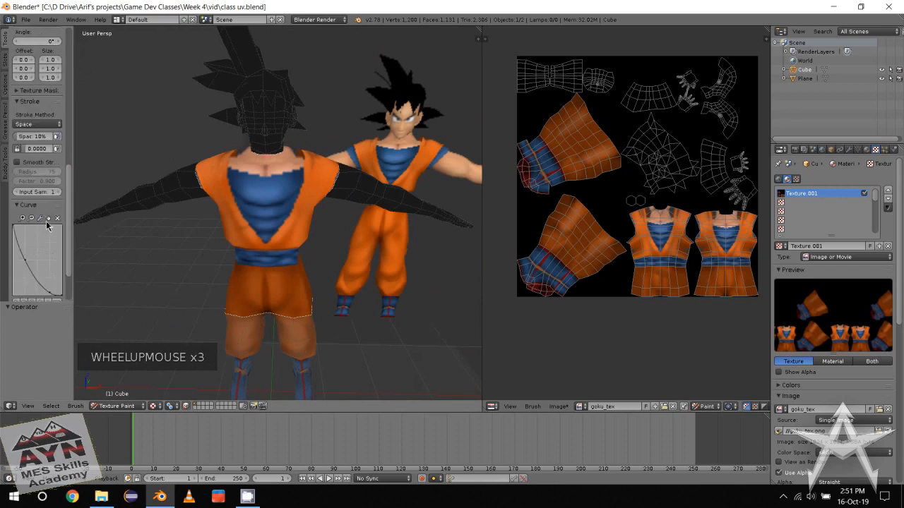
scroll(50, 240, "up", 10)
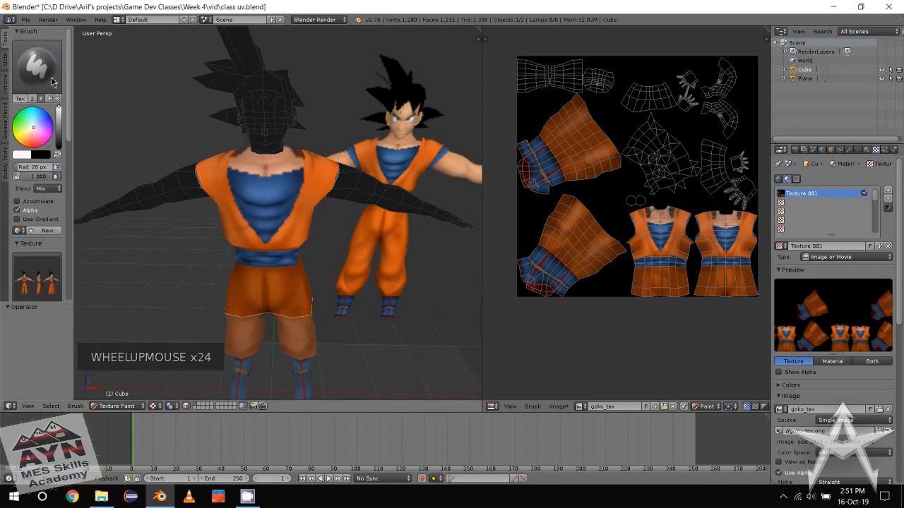
left_click(52, 82)
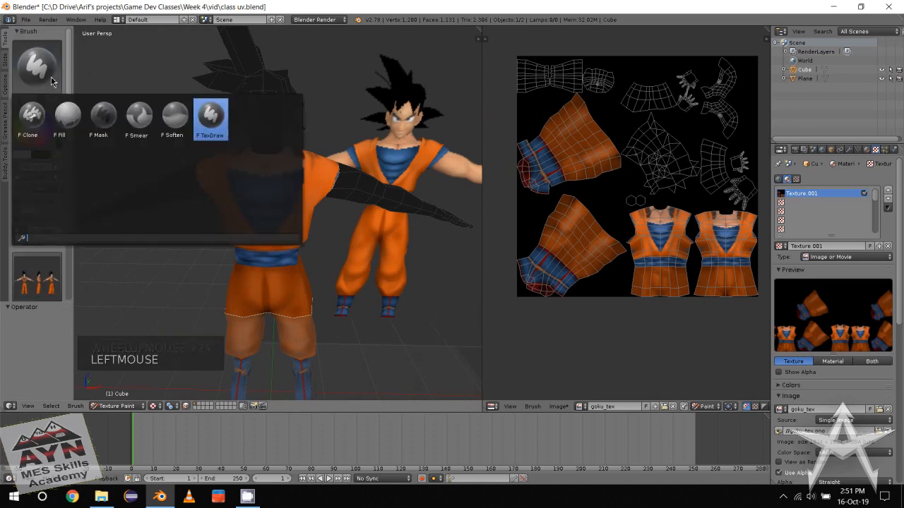
left_click(30, 120)
middle_click_drag(123, 166, 228, 184, "alt")
scroll(185, 187, "up", 3)
Try cloning from the orange shirt front onto the blue undershirt, and undo the stroke
right_click(242, 196, "ctrl")
right_click(252, 195, "shift")
right_click(226, 202, "alt")
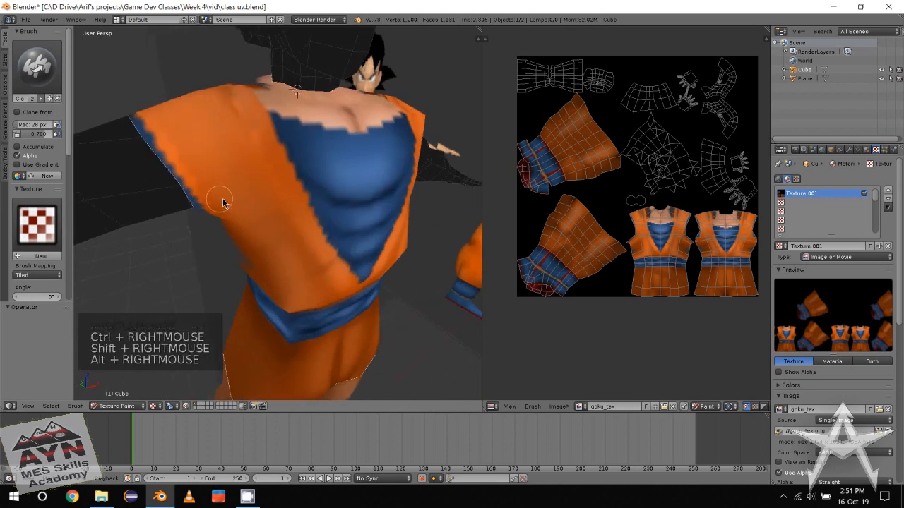
right_click(254, 198, "ctrl")
left_click(233, 202, "alt")
left_click(250, 204, "ctrl")
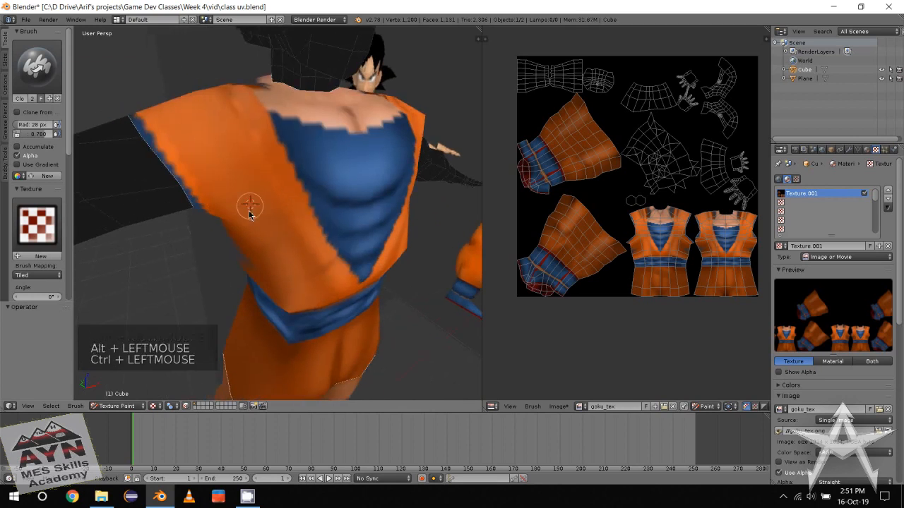
middle_click_drag(243, 248, 232, 232, "alt")
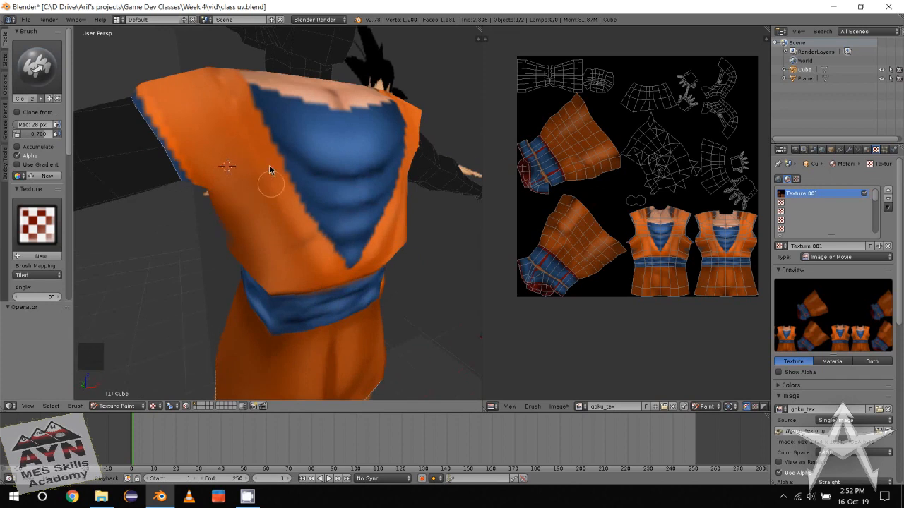
left_click(300, 161)
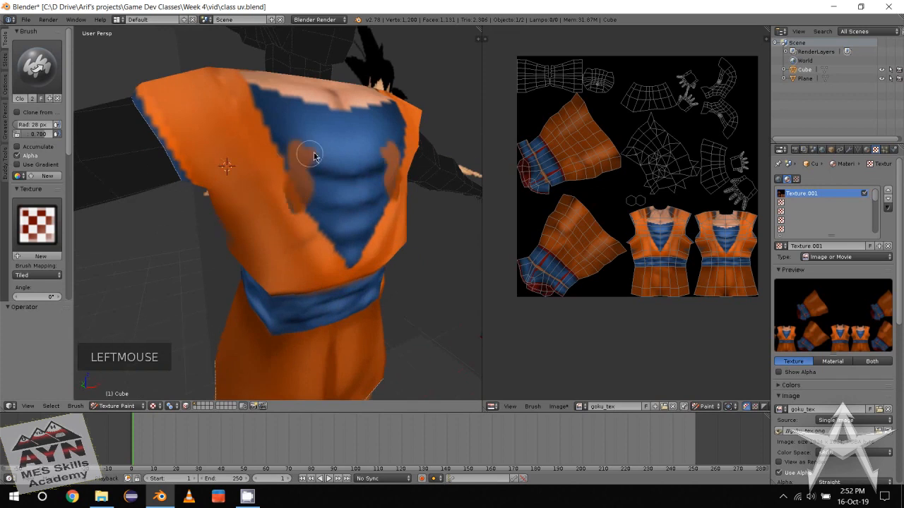
key("ctrl+z")
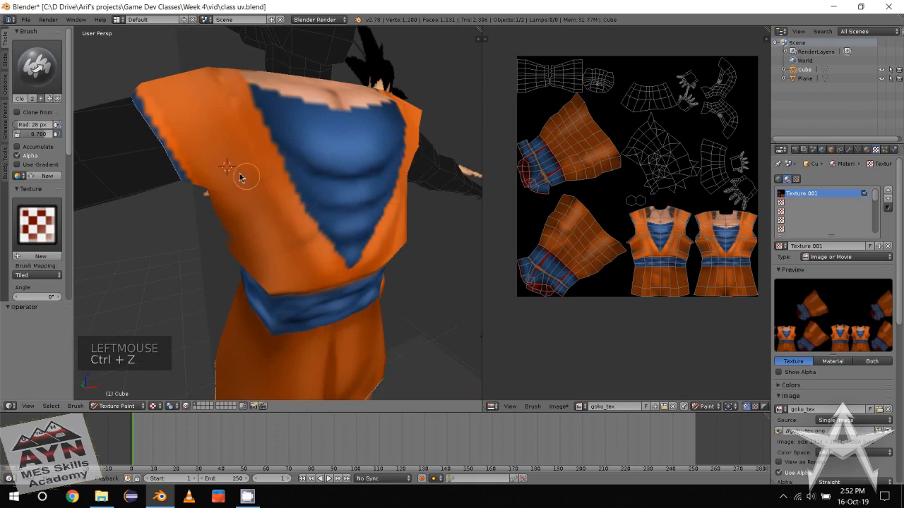
Try cloning from the blue undershirt onto the orange shirt, and undo the stroke
left_click(321, 147, "ctrl")
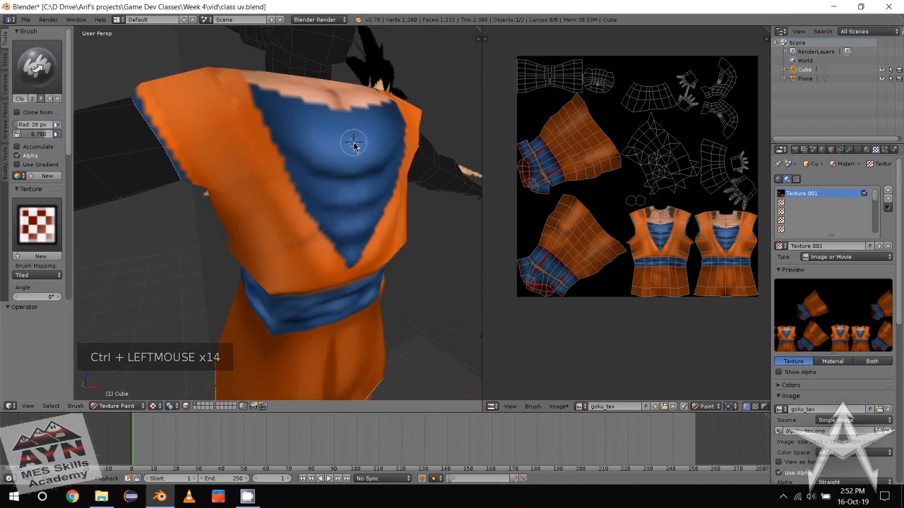
mouse_move(221, 151)
left_mouse_down()
mouse_move(238, 196)
mouse_move(246, 170)
mouse_move(261, 216)
left_mouse_up()
key("ctrl+z")
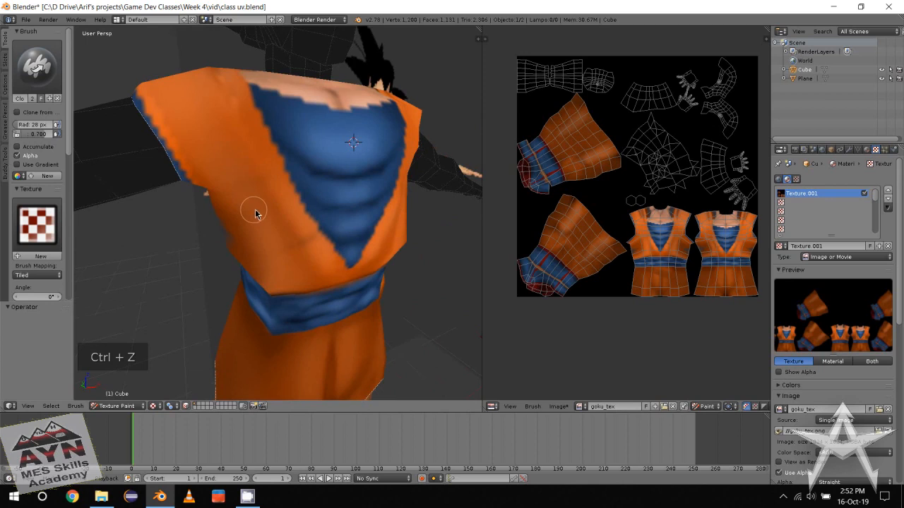
Clone clean orange from the shoulder of the shirt over the dark marks beside the neckline
middle_click_drag(255, 214, 279, 250, "alt")
scroll(253, 241, "down", 1)
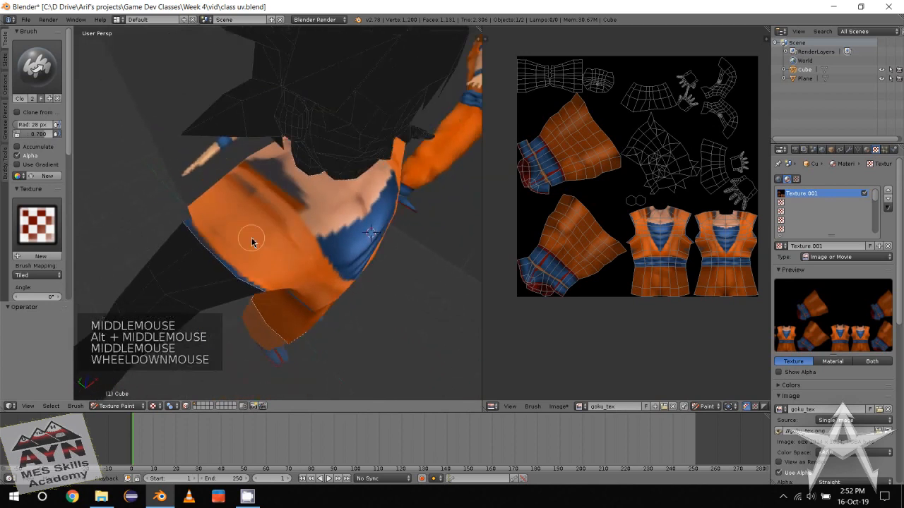
left_click(5, 85)
left_click(6, 41)
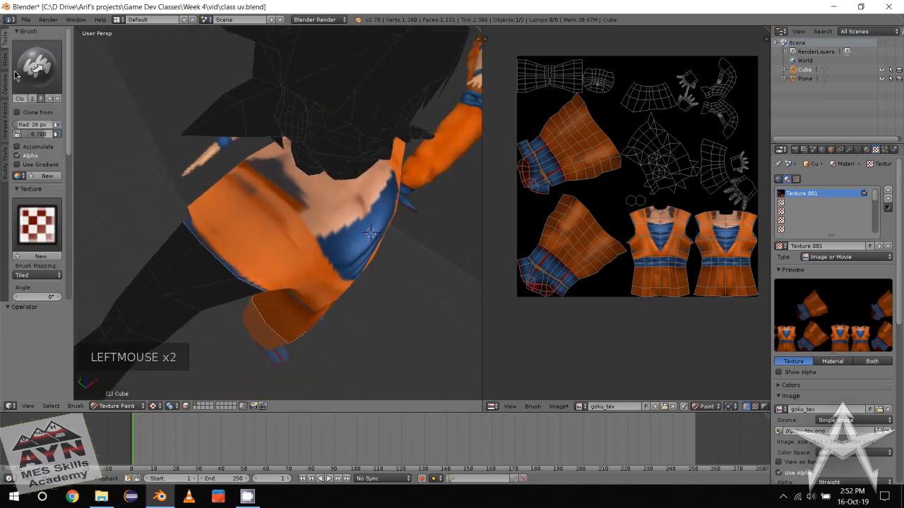
scroll(34, 250, "down", 19)
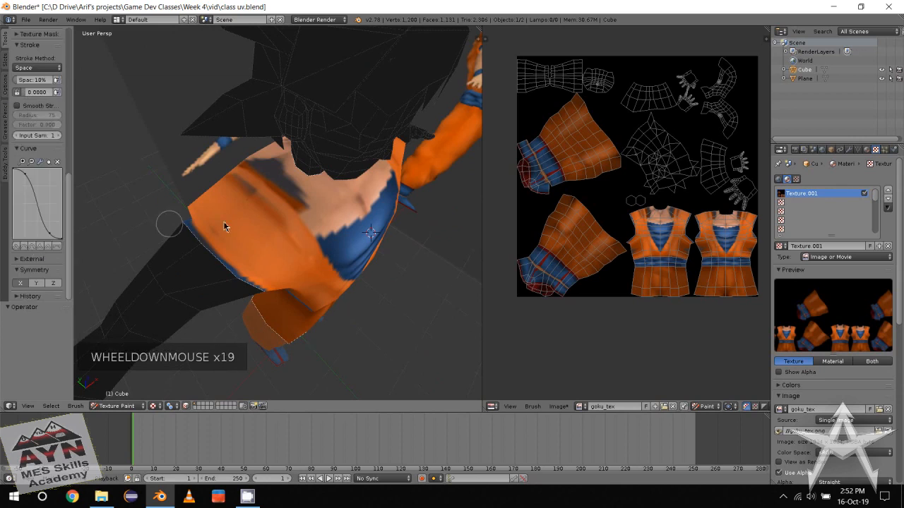
mouse_move(224, 226)
middle_mouse_down("alt")
mouse_move(282, 222)
mouse_move(210, 225)
middle_mouse_up("alt")
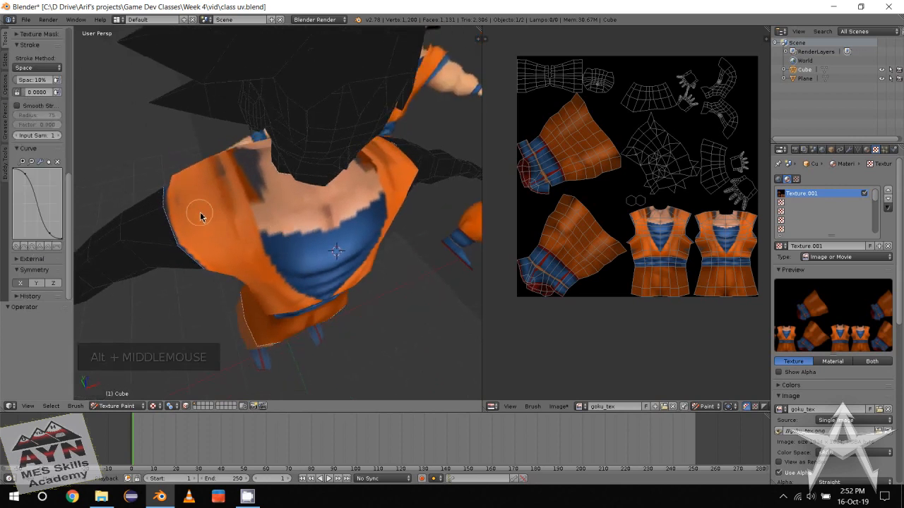
left_click(201, 217, "ctrl")
left_click_drag(229, 217, 221, 166)
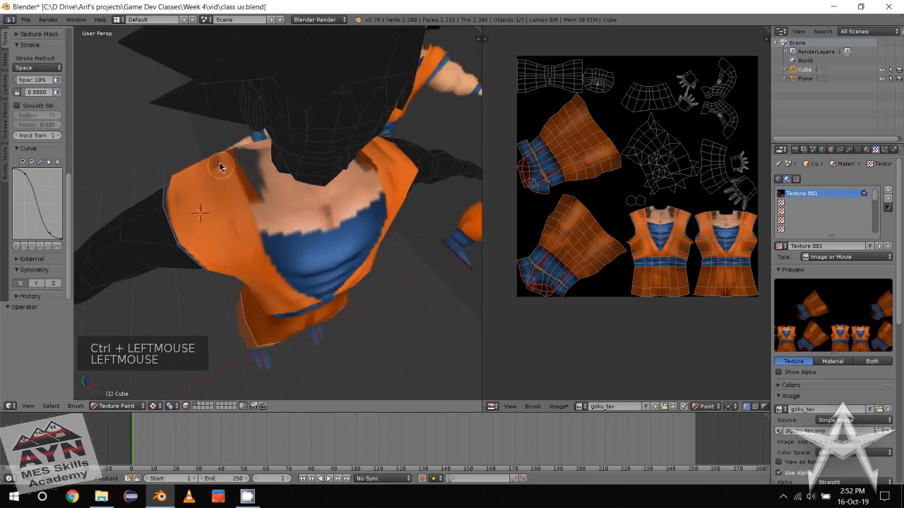
Sample orange near the shoulder on the back and clone it along the upper edges of the blue V
middle_click_drag(242, 238, 335, 230, "alt")
left_click(328, 195)
scroll(346, 238, "up", 2)
middle_click_drag(334, 230, 335, 204, "alt")
left_click(351, 133, "ctrl")
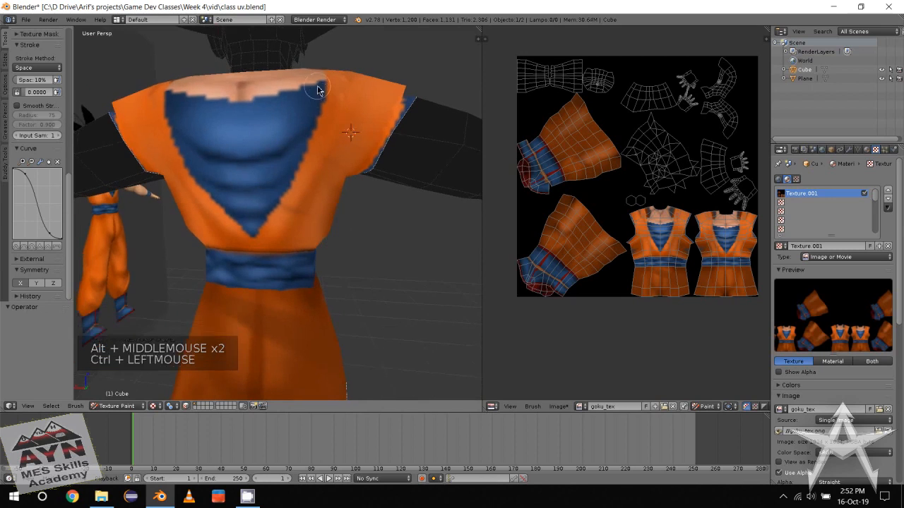
left_click_drag(318, 91, 307, 158)
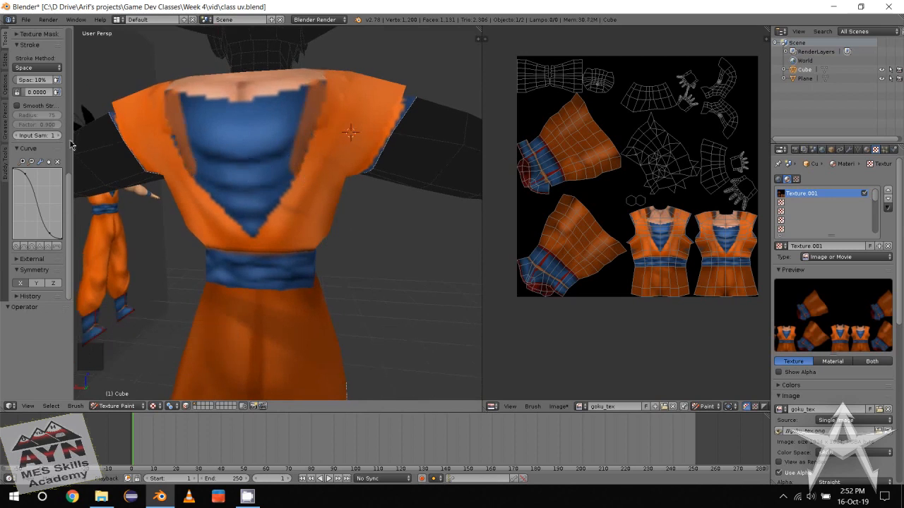
Raise the Clone brush strength to 1.000 and cover the sides and lower tip of the blue V on the back with orange
scroll(46, 168, "up", 19)
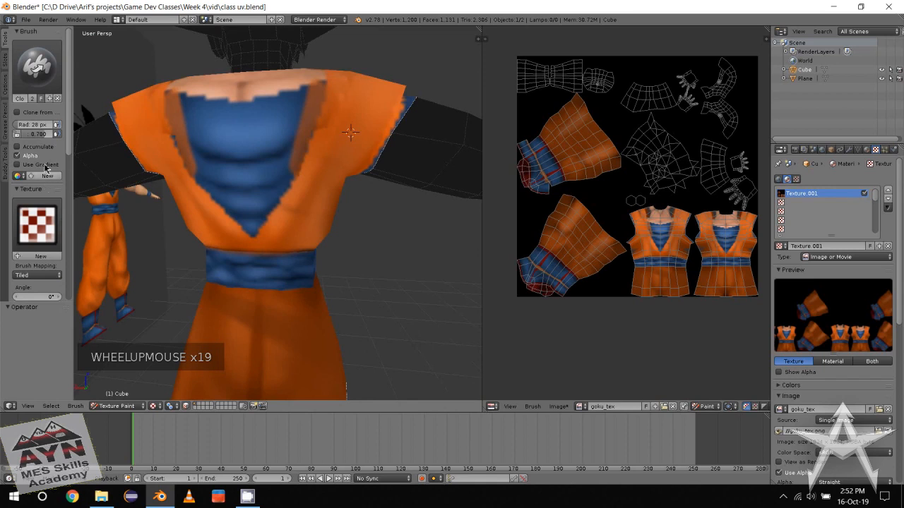
left_click(359, 112, "ctrl")
mouse_move(318, 114)
left_mouse_down()
mouse_move(298, 154)
mouse_move(311, 116)
mouse_move(303, 175)
left_mouse_up()
left_click(355, 135, "ctrl")
left_click(348, 114, "ctrl")
mouse_move(320, 127)
left_mouse_down()
mouse_move(311, 163)
mouse_move(321, 143)
left_mouse_up()
left_click_drag(307, 179, 256, 206)
left_click_drag(274, 187, 261, 200)
left_click_drag(271, 185, 258, 198)
left_click_drag(256, 202, 245, 214)
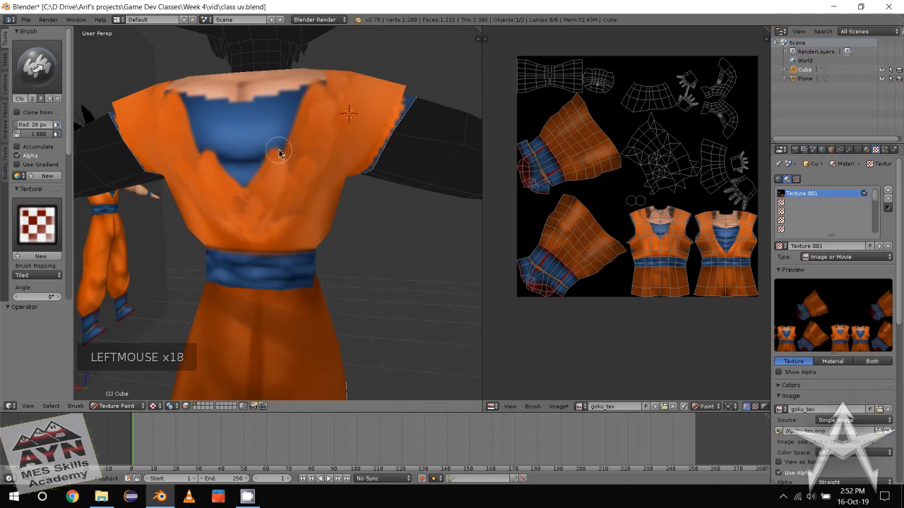
Clone orange over the middle of the blue V on the back, undoing the stray horizontal stroke
left_click_drag(279, 152, 250, 182)
left_click_drag(280, 147, 249, 182)
left_click_drag(283, 144, 253, 176)
left_click_drag(308, 134, 185, 137)
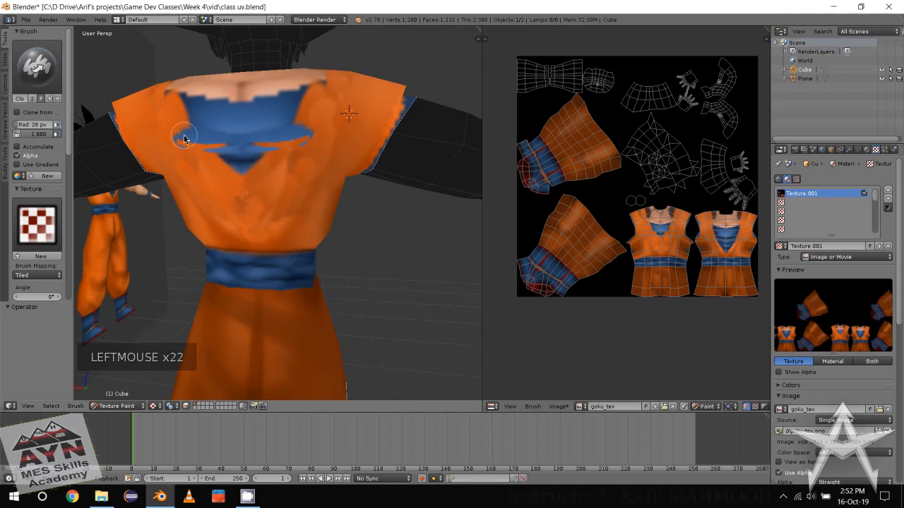
key("ctrl+z")
mouse_move(304, 118)
left_mouse_down()
mouse_move(289, 156)
mouse_move(284, 137)
mouse_move(269, 141)
mouse_move(240, 173)
left_mouse_up()
mouse_move(272, 119)
left_mouse_down()
mouse_move(236, 167)
mouse_move(280, 129)
left_mouse_up()
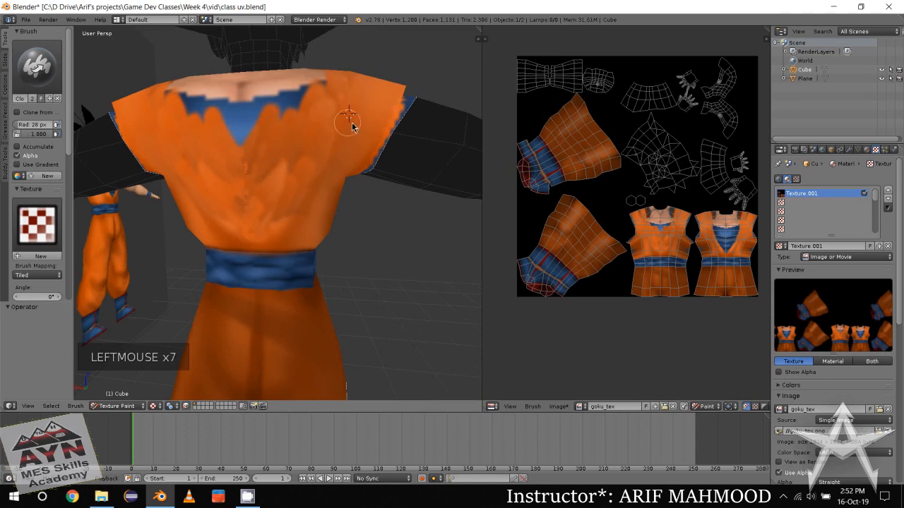
Resample orange from the shoulder and clone it over the top strip of blue on the upper back
left_click(357, 124, "ctrl")
left_click(359, 120, "ctrl")
mouse_move(331, 105)
left_mouse_down()
mouse_move(293, 106)
mouse_move(297, 112)
mouse_move(303, 101)
left_mouse_up()
left_click(273, 105)
mouse_move(273, 105)
middle_mouse_down("alt")
mouse_move(261, 191)
mouse_move(240, 199)
middle_mouse_up("alt")
left_click(240, 199)
scroll(263, 213, "down", 1)
Clone orange over the last blue spot and the skin-coloured area across the upper back
left_click(296, 162)
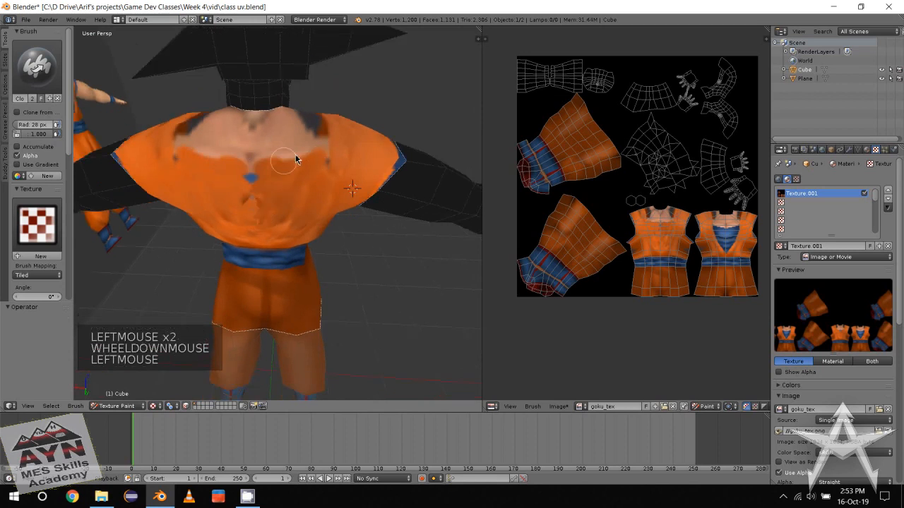
left_click(303, 165)
left_click(309, 178)
left_click(309, 179)
left_click(298, 153)
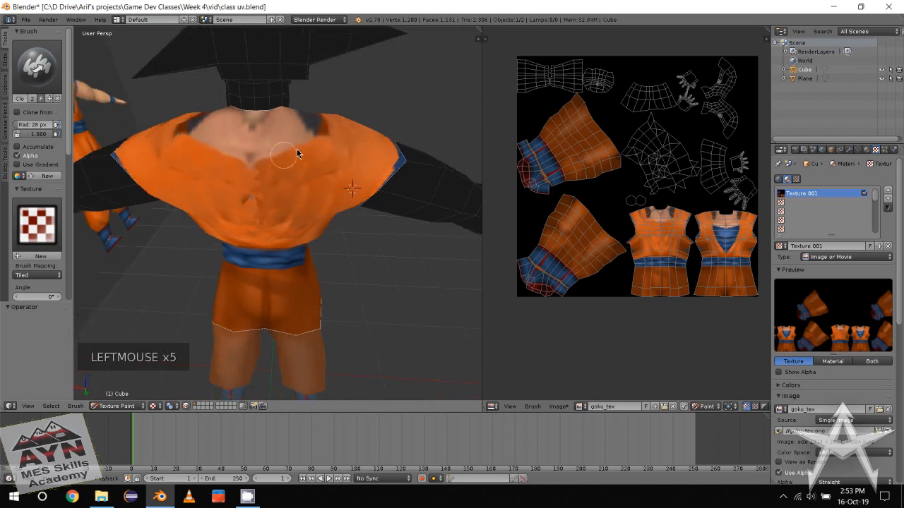
left_click(313, 141)
left_click(258, 165)
left_click(249, 150)
left_click(290, 159)
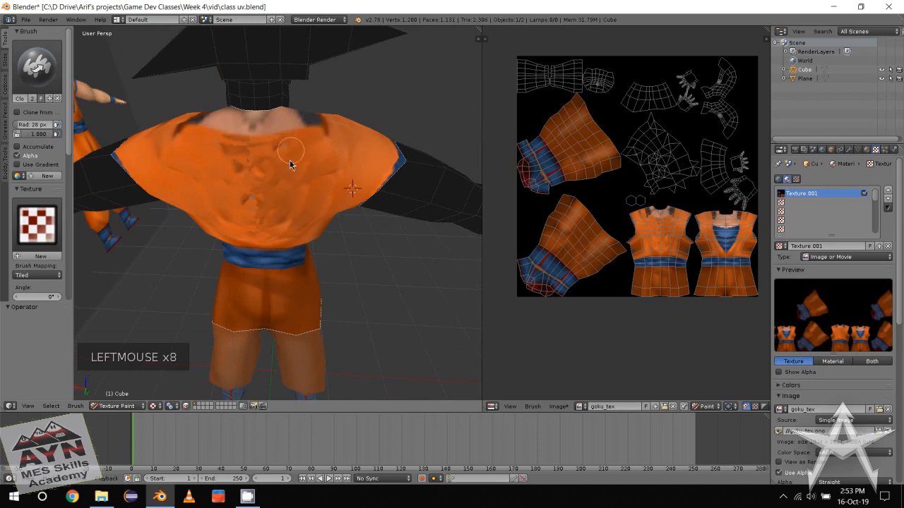
Clone orange from the back of the shoulder over the remaining skin and dark patches around the base of the neck
scroll(289, 159, "down", 1, "alt")
middle_click_drag(290, 159, 337, 196, "alt")
left_click(346, 200, "ctrl")
left_click(297, 165)
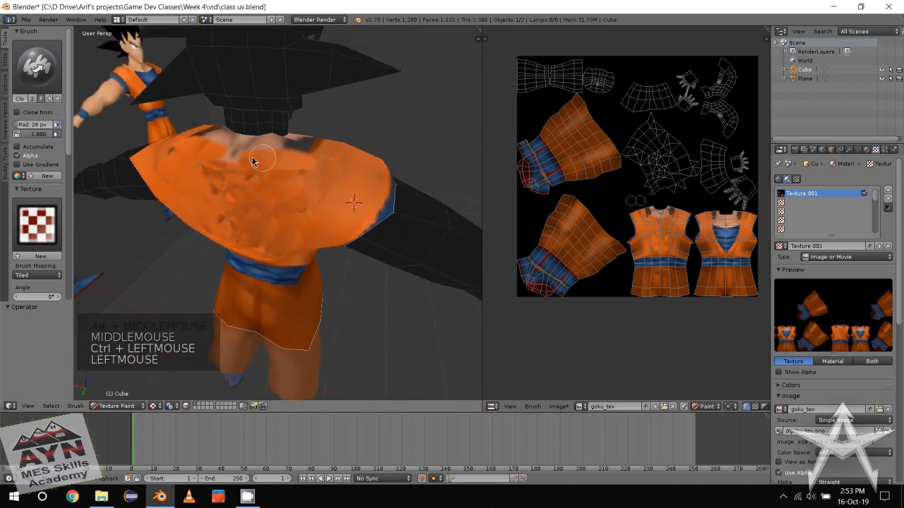
middle_click_drag(306, 155, 265, 189, "alt")
left_click_drag(275, 158, 276, 164)
middle_click_drag(284, 184, 266, 196, "alt")
left_click(298, 221, "ctrl")
middle_click_drag(298, 221, 291, 217, "alt")
mouse_move(290, 164)
left_mouse_down()
mouse_move(248, 175)
mouse_move(303, 172)
mouse_move(276, 171)
left_mouse_up()
mouse_move(220, 178)
middle_mouse_down("alt")
mouse_move(275, 196)
mouse_move(281, 178)
middle_mouse_up("alt")
mouse_move(276, 169)
left_mouse_down()
mouse_move(238, 160)
mouse_move(275, 158)
left_mouse_up()
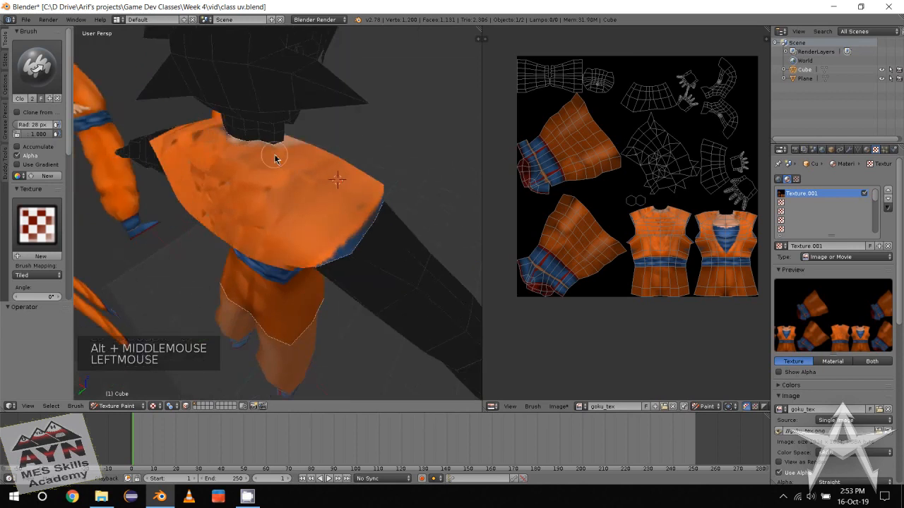
Switch to the Smear brush and remove the reference image texture from it
mouse_move(261, 192)
middle_mouse_down("alt")
mouse_move(295, 181)
mouse_move(285, 209)
middle_mouse_up("alt")
scroll(295, 181, "down", 2)
scroll(284, 197, "up", 3)
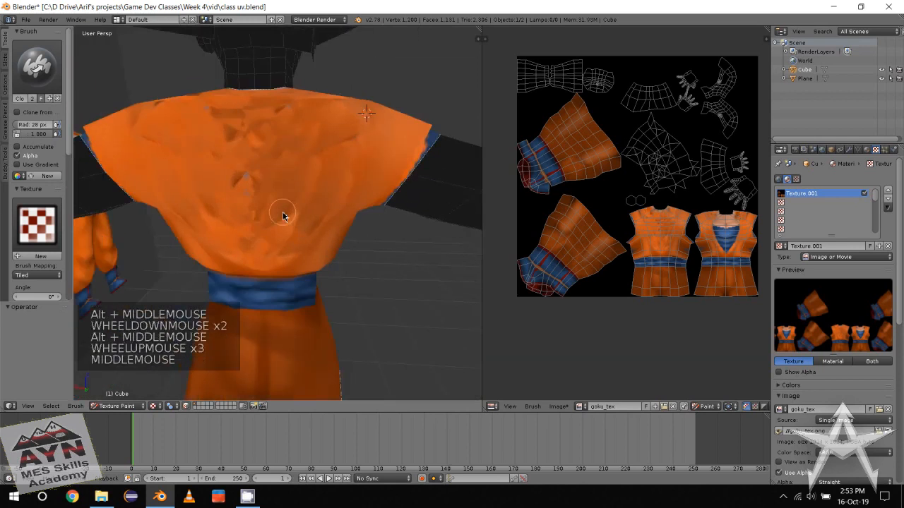
left_click(60, 75)
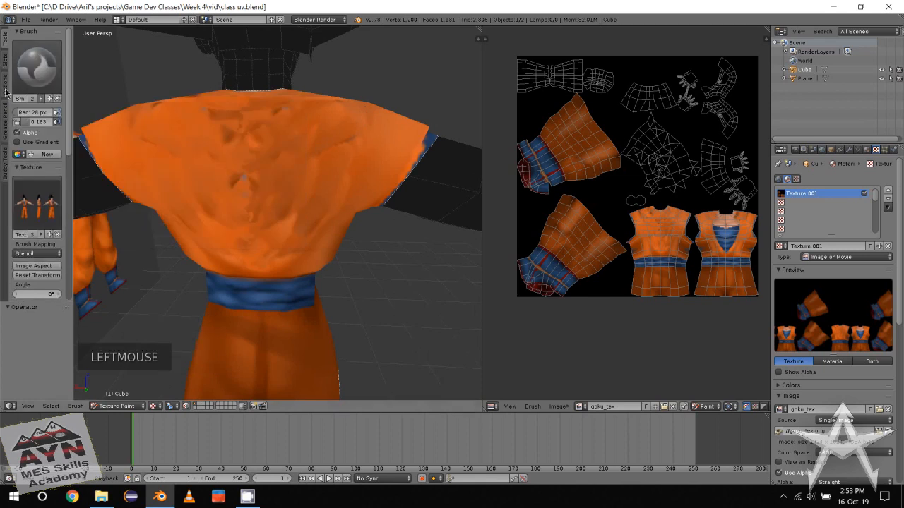
left_click(6, 88)
left_click(5, 41)
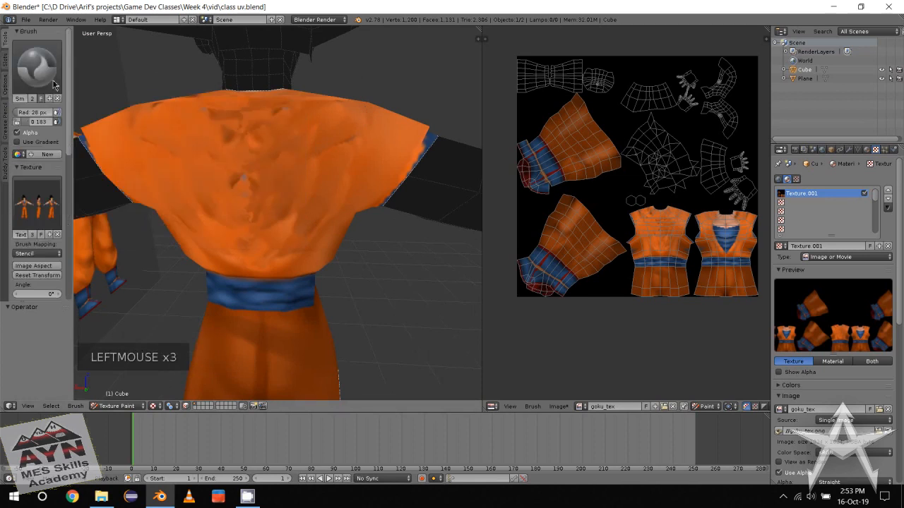
left_click(57, 234)
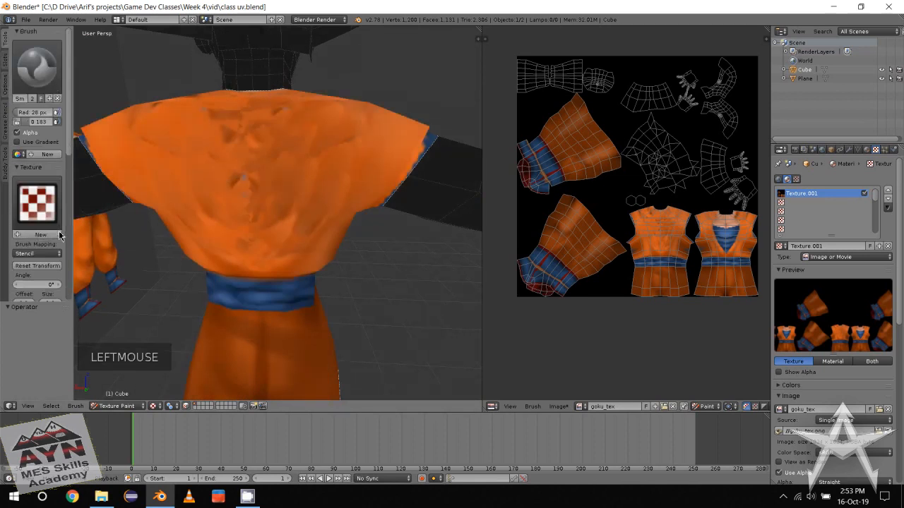
Set the Smear brush strength to 0.507 and blend the blotchy clone marks across the orange back and shoulders
middle_click_drag(305, 202, 297, 213)
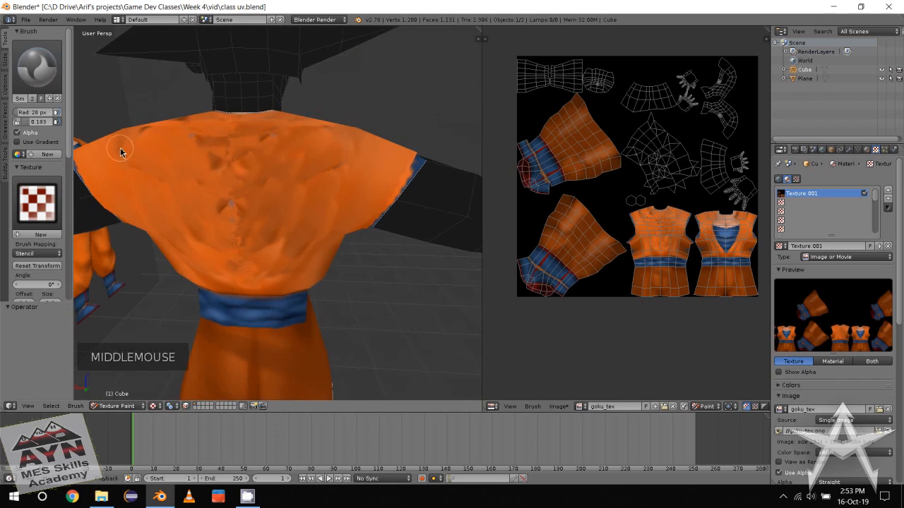
left_click_drag(25, 126, 35, 127)
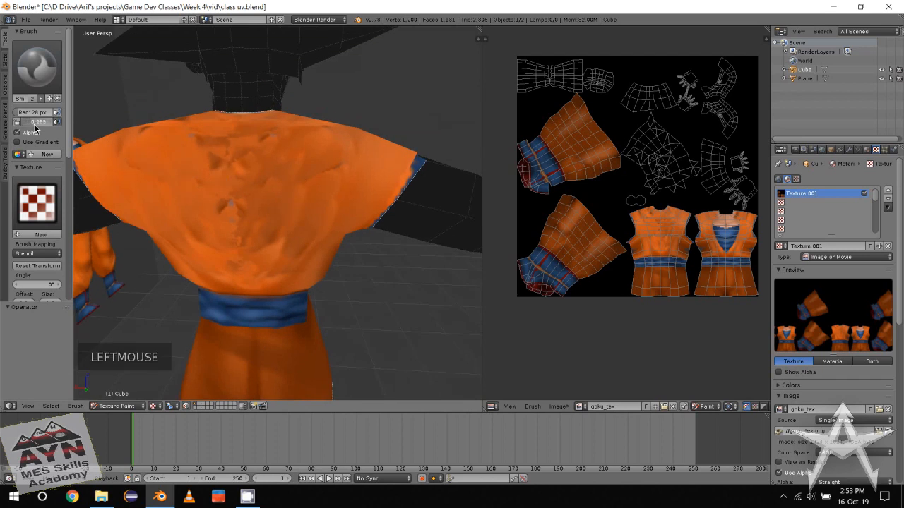
left_click(320, 161)
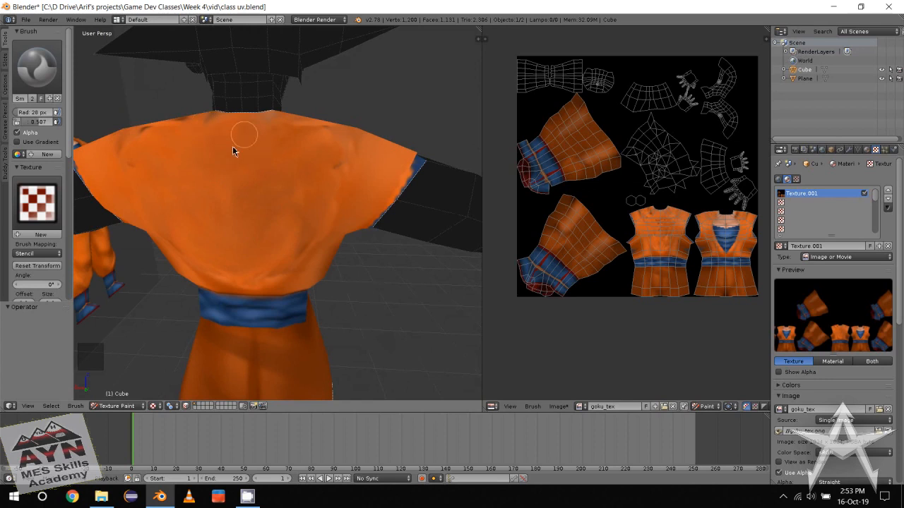
middle_click_drag(233, 149, 242, 200, "alt")
left_click_drag(250, 162, 260, 151)
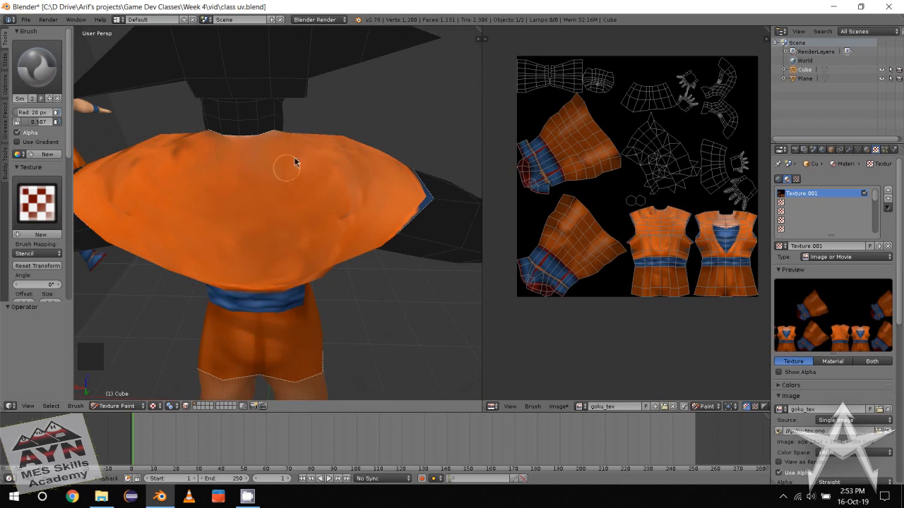
middle_click_drag(297, 192, 292, 205, "alt")
left_click(293, 205)
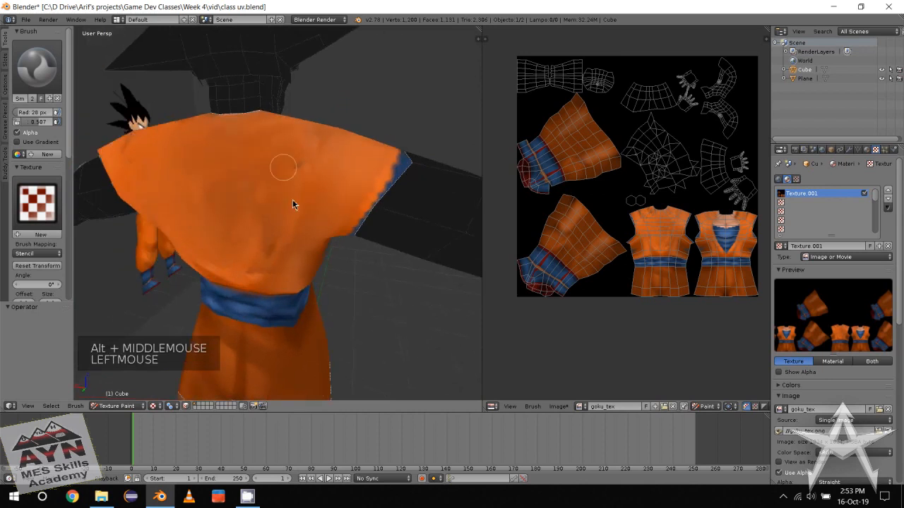
Blend the remaining blotchy clone marks across the middle of the orange back with the Smear brush
left_click(291, 169)
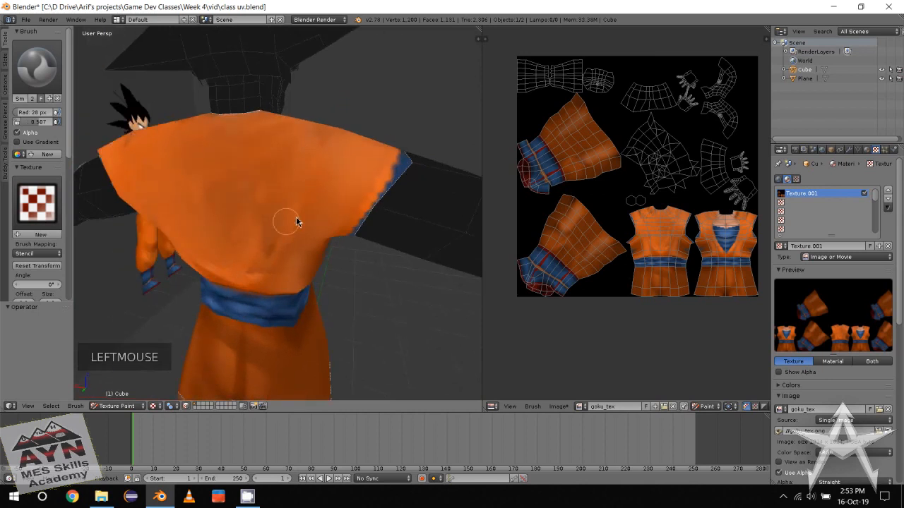
mouse_move(287, 211)
middle_mouse_down("alt")
mouse_move(313, 219)
mouse_move(247, 242)
mouse_move(306, 252)
middle_mouse_up("alt")
scroll(313, 218, "down", 2)
scroll(248, 242, "up", 2)
left_click(307, 252)
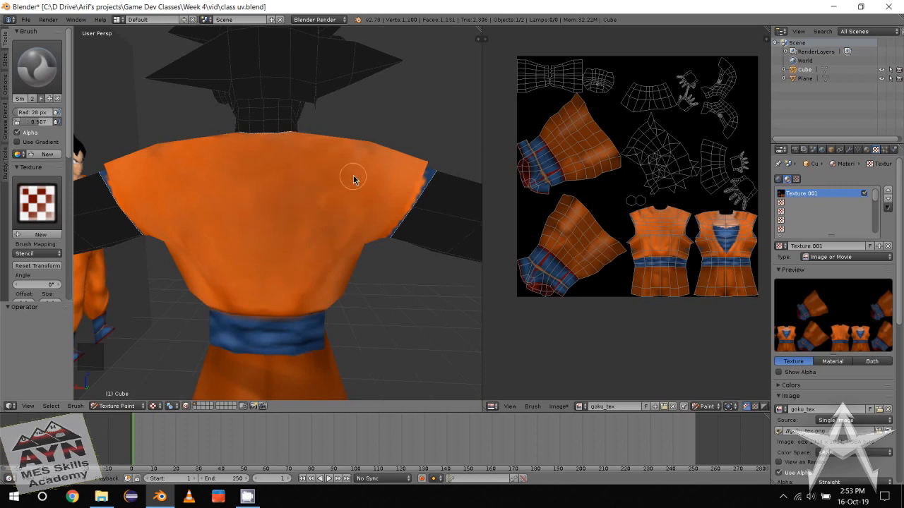
Smear the blue stain on the shirt's side below the armhole into the surrounding orange
mouse_move(353, 179)
middle_mouse_down("alt")
mouse_move(326, 206)
mouse_move(323, 256)
middle_mouse_up("alt")
left_click(359, 212)
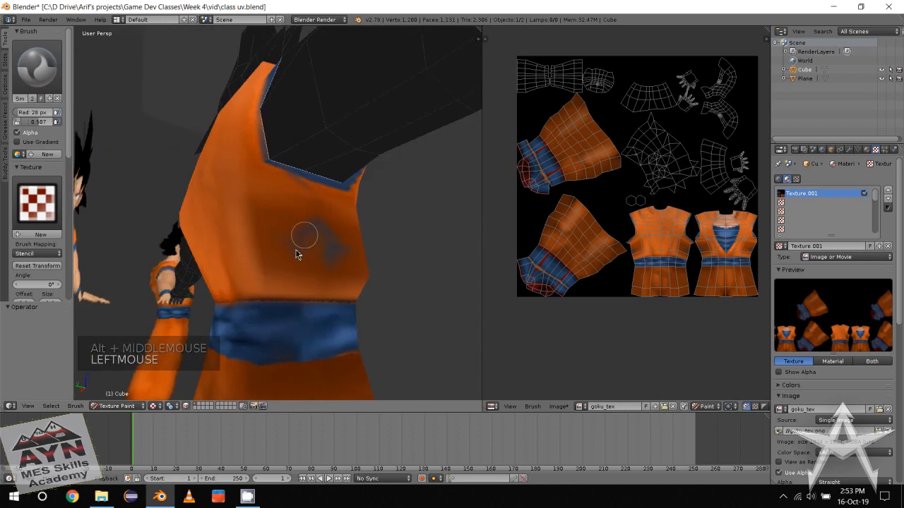
left_click(310, 253)
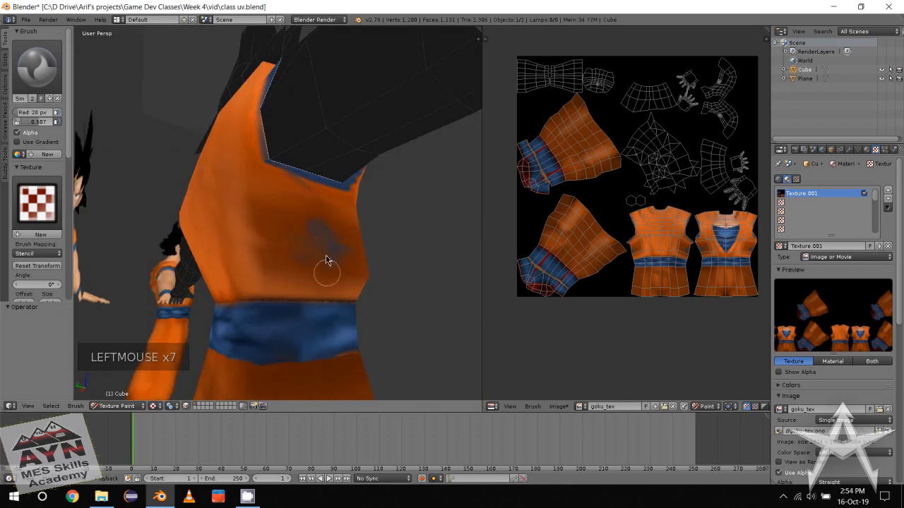
scroll(293, 251, "down", 2, "alt")
middle_click_drag(293, 251, 313, 256, "alt")
left_click(304, 262)
left_click(312, 246)
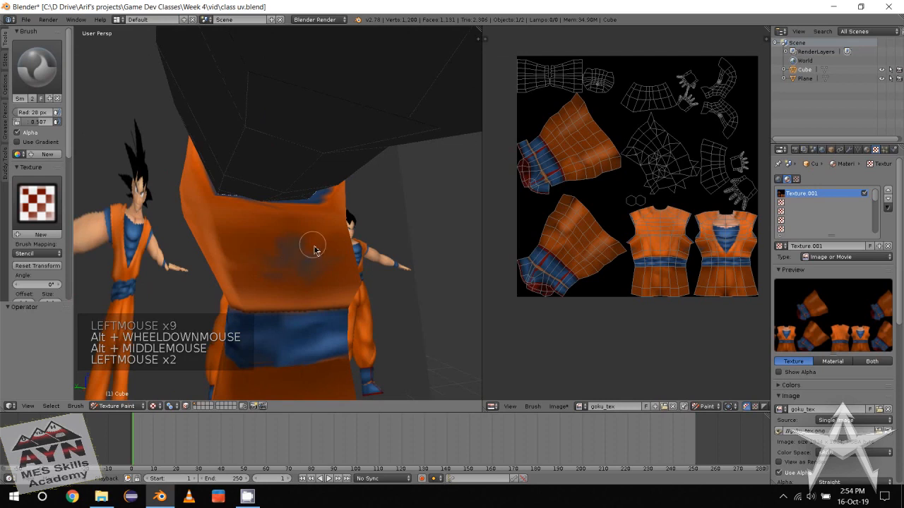
left_click(323, 261)
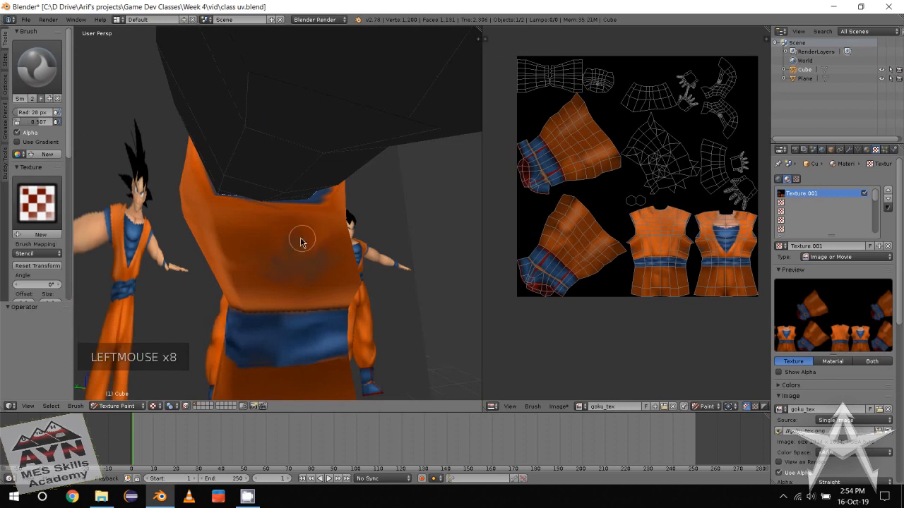
left_click(287, 264)
Smooth the leftover dark smudge on the same side of the shirt, working from the front towards the back above the belt
mouse_move(287, 265)
middle_mouse_down("alt")
mouse_move(268, 262)
mouse_move(296, 259)
middle_mouse_up("alt")
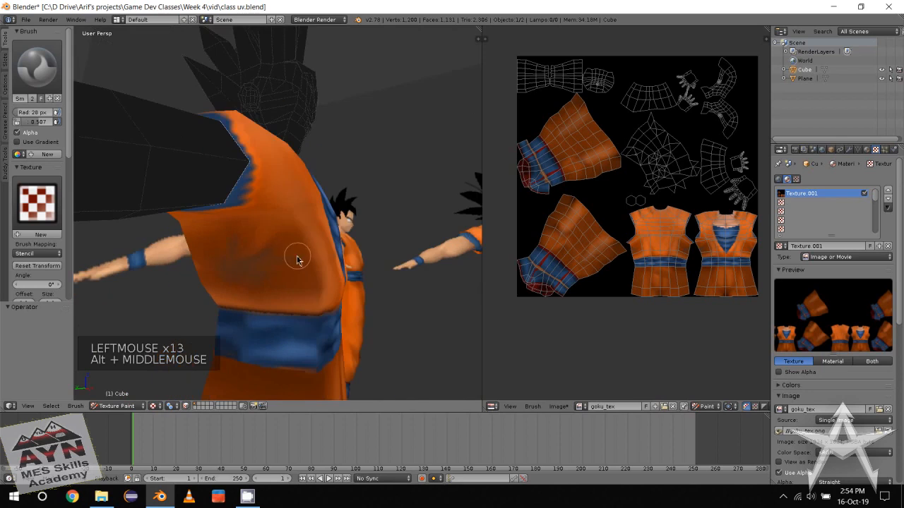
left_click(279, 255)
left_click(269, 250)
left_click(253, 265)
left_click(238, 280)
left_click(218, 290)
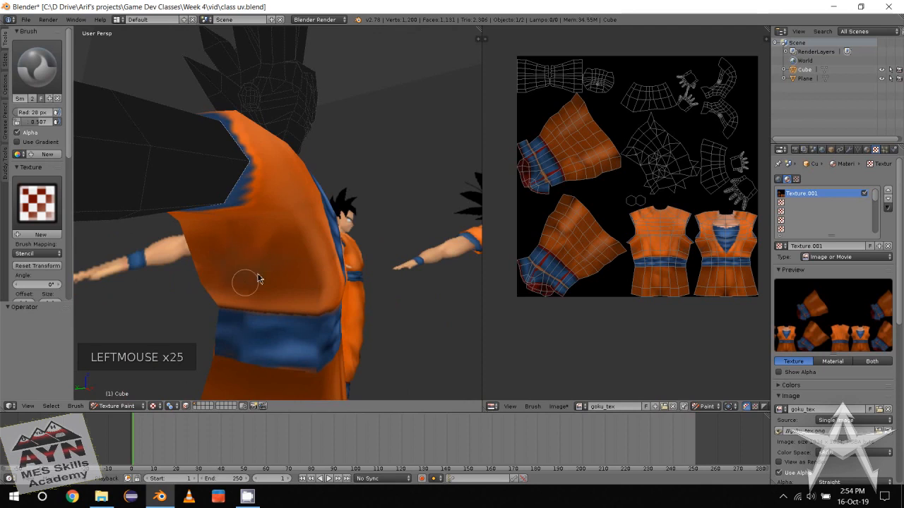
Try smearing the jagged blue trim around the armhole on this side, and undo the strokes
middle_click_drag(233, 272, 210, 277, "alt")
mouse_move(215, 186)
left_mouse_down()
mouse_move(282, 298)
mouse_move(226, 174)
mouse_move(326, 183)
mouse_move(255, 185)
left_mouse_up()
scroll(236, 222, "up", 1)
middle_click_drag(188, 221, 216, 256, "alt")
scroll(216, 234, "down", 1)
scroll(222, 226, "up", 2)
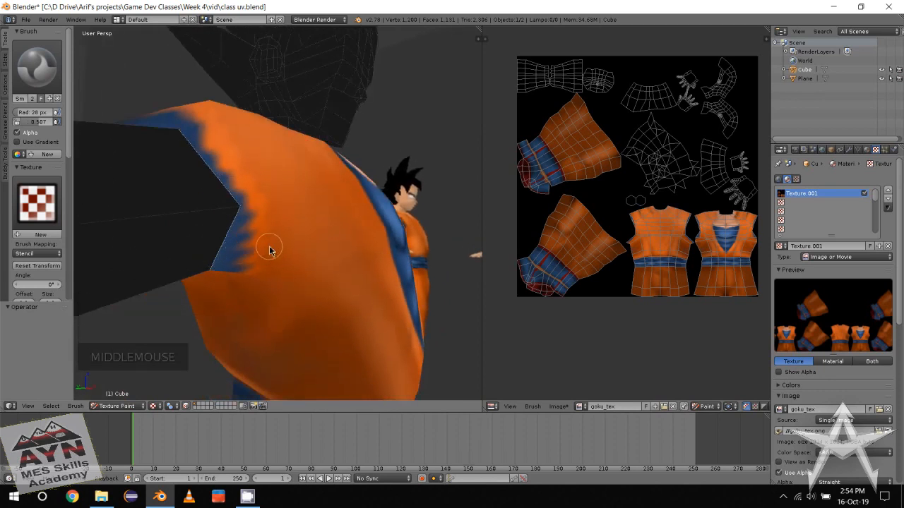
left_click(197, 247)
left_click(193, 247)
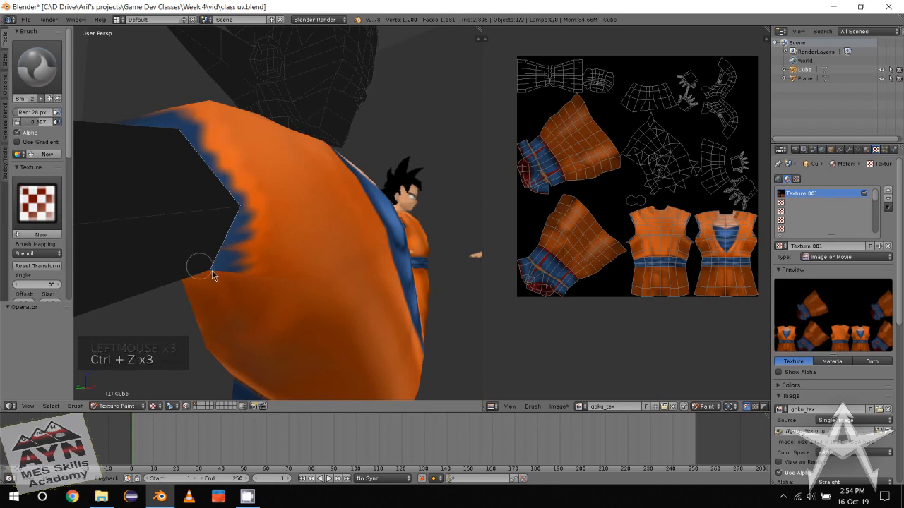
Try smearing the jagged blue trim of the opposite armhole, and undo the stroke
middle_click_drag(212, 275, 238, 250, "alt")
scroll(238, 251, "down", 2)
middle_click(304, 248)
left_click(292, 303)
middle_click_drag(293, 303, 313, 266, "alt")
scroll(312, 266, "down", 1, "alt")
middle_click(315, 264, "alt")
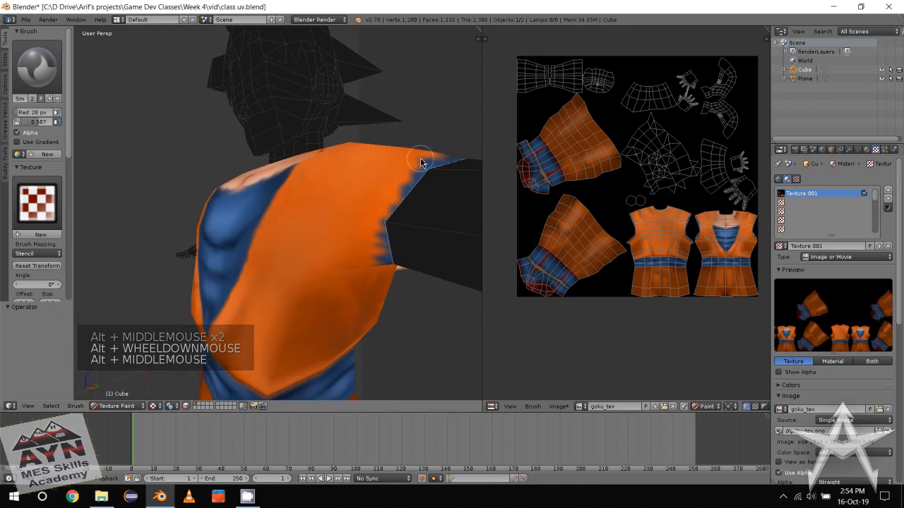
left_click(382, 251)
key("ctrl+z")
Smear the dark streaks over the top of the shoulder along the sleeve edge
scroll(374, 254, "down", 2)
mouse_move(377, 236)
middle_mouse_down()
mouse_move(374, 254)
mouse_move(364, 243)
mouse_move(315, 275)
middle_mouse_up()
left_click(363, 233)
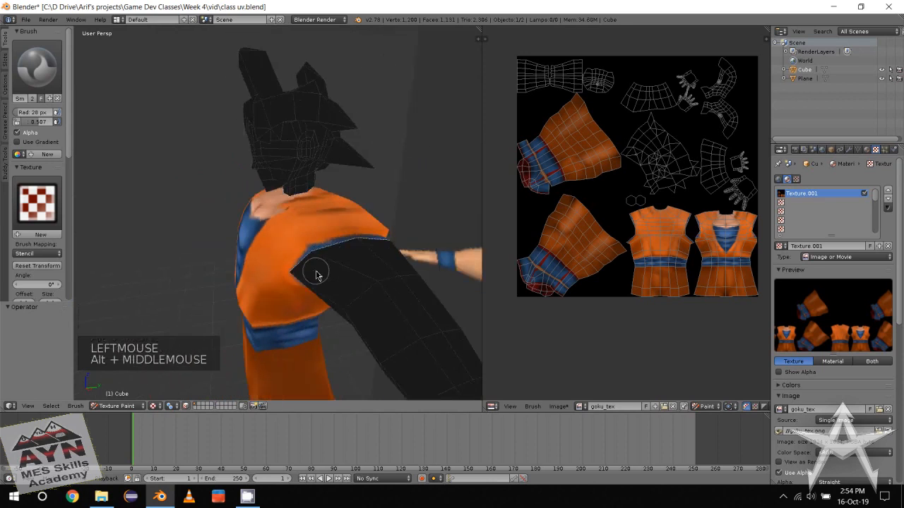
left_click_drag(315, 248, 369, 236)
middle_click_drag(368, 237, 337, 274, "alt")
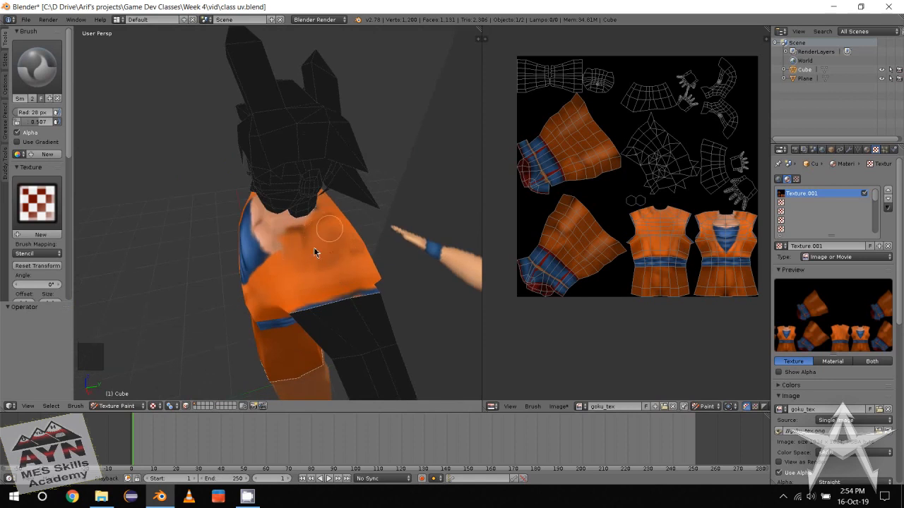
middle_click_drag(330, 271, 292, 276, "alt")
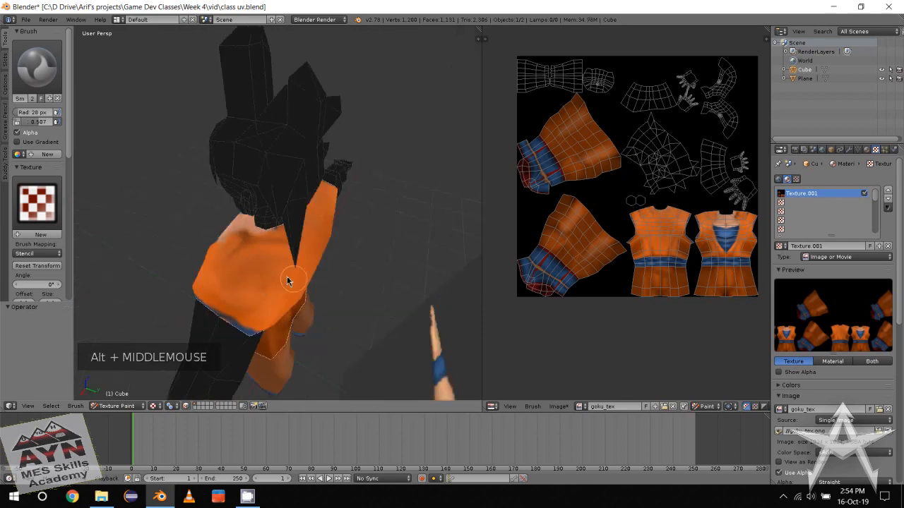
Smear the uneven orange across the back of the shoulders and just below the neck
left_click_drag(292, 276, 279, 273)
middle_click_drag(205, 291, 215, 282, "alt")
middle_click_drag(216, 282, 236, 263)
scroll(230, 269, "up", 2)
left_click_drag(246, 280, 254, 295)
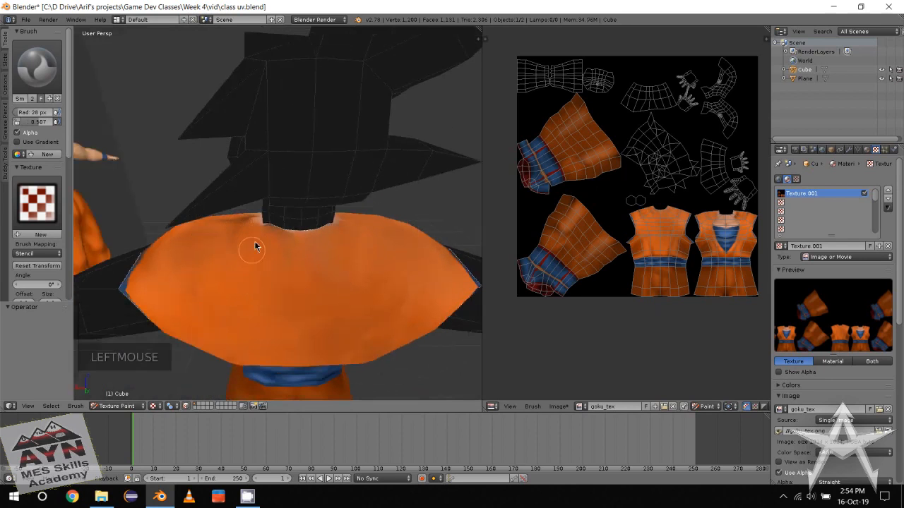
Smear the border between the chest skin and the orange collar at the front neckline
middle_click_drag(171, 304, 178, 303, "alt")
scroll(180, 302, "down", 2)
middle_click_drag(185, 300, 275, 279)
middle_click_drag(277, 277, 329, 260)
scroll(303, 281, "up", 2)
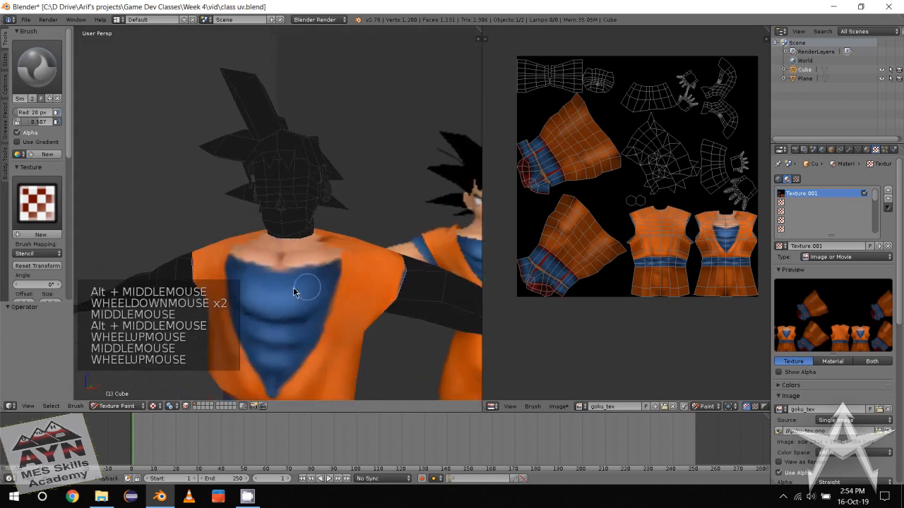
scroll(311, 304, "up", 2)
mouse_move(294, 289)
middle_mouse_down("alt")
mouse_move(310, 302)
mouse_move(287, 276)
middle_mouse_up("alt")
left_click(293, 274)
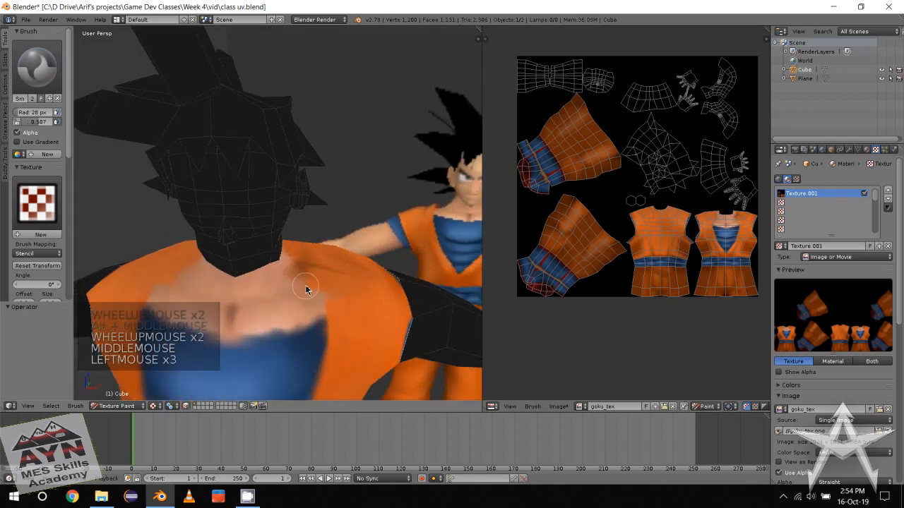
left_click(306, 292)
left_click(307, 301)
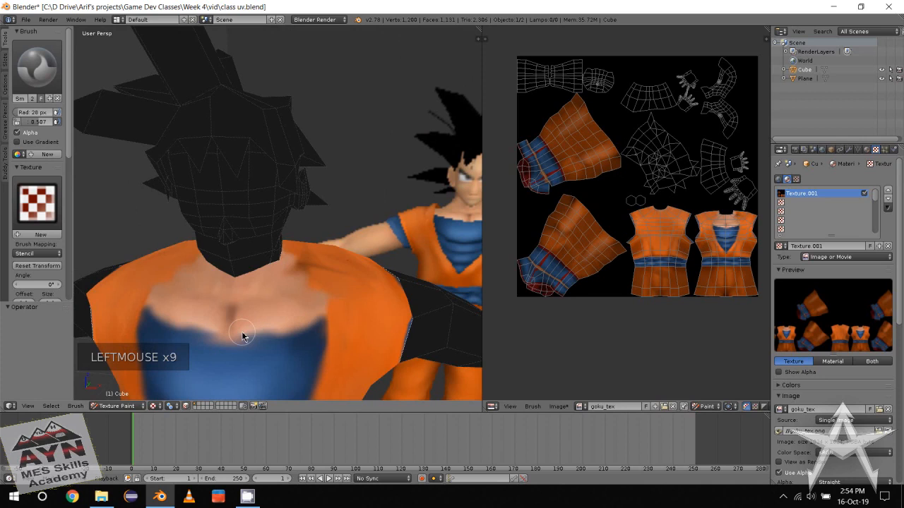
left_click(300, 270)
Switch the model to Edit Mode and lasso-select the faces of one forearm
mouse_move(300, 271)
middle_mouse_down("alt")
mouse_move(312, 276)
mouse_move(309, 216)
mouse_move(275, 254)
middle_mouse_up("alt")
scroll(312, 276, "down", 3)
scroll(308, 216, "down", 3)
mouse_move(275, 254)
middle_mouse_down()
mouse_move(266, 264)
mouse_move(289, 246)
mouse_move(186, 248)
mouse_move(256, 247)
mouse_move(289, 254)
mouse_move(300, 272)
middle_mouse_up()
scroll(197, 247, "down", 1)
scroll(288, 255, "up", 2)
scroll(289, 254, "up", 1)
scroll(300, 272, "down", 1)
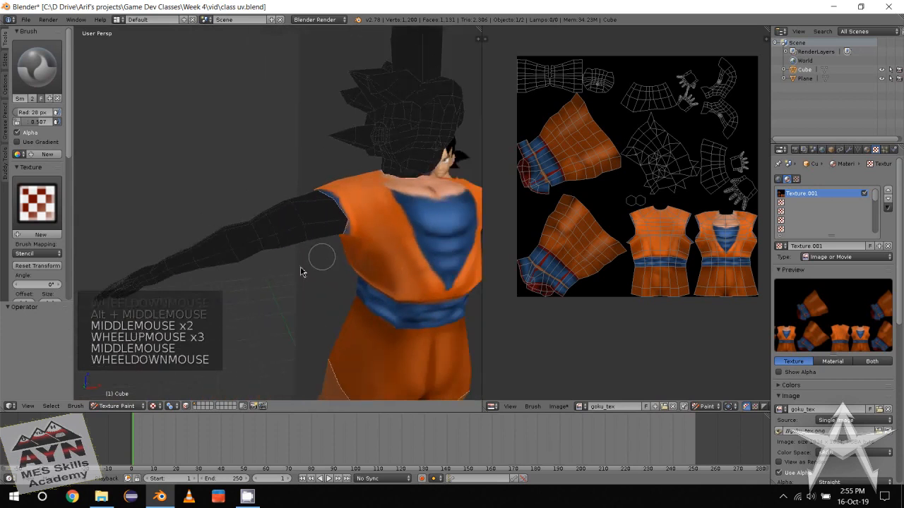
left_click(122, 406)
left_click(125, 388)
middle_click_drag(161, 335, 178, 293)
left_click_drag(178, 199, 250, 282)
Add the forearm and hand faces of the opposite arm to the selection
mouse_move(254, 283)
middle_mouse_down()
mouse_move(222, 280)
mouse_move(200, 245)
mouse_move(235, 280)
mouse_move(301, 262)
middle_mouse_up()
left_click_drag(358, 241, 356, 267, "ctrl")
mouse_move(346, 269)
middle_mouse_down()
mouse_move(219, 277)
mouse_move(316, 275)
middle_mouse_up()
scroll(219, 276, "down", 1)
scroll(219, 277, "down", 1)
left_click_drag(352, 248, 434, 311, "ctrl")
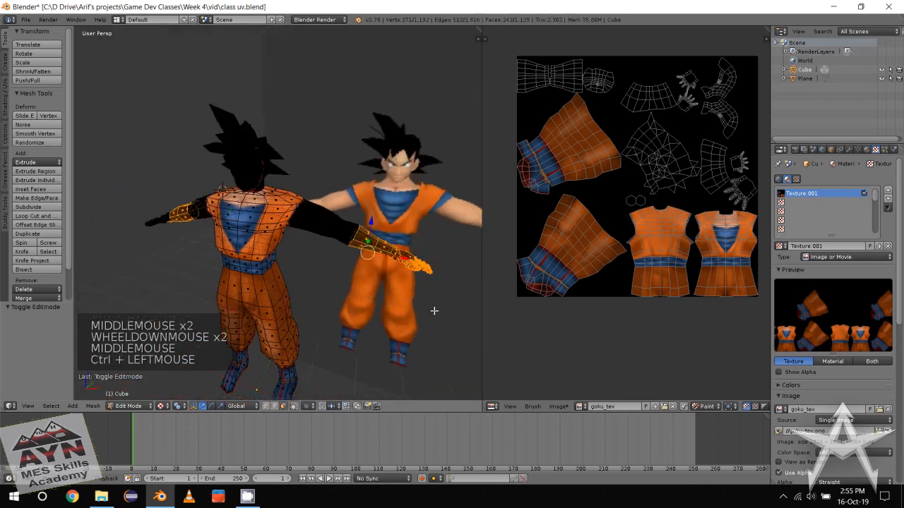
Add upper-arm faces to the selection and extend it to all linked faces delimited by seams
mouse_move(346, 295)
middle_mouse_down("alt")
mouse_move(381, 286)
mouse_move(378, 278)
middle_mouse_up("alt")
middle_click_drag(378, 278, 321, 267)
left_click_drag(268, 206, 314, 268, "ctrl")
middle_click_drag(311, 267, 241, 277)
key("ctrl+l")
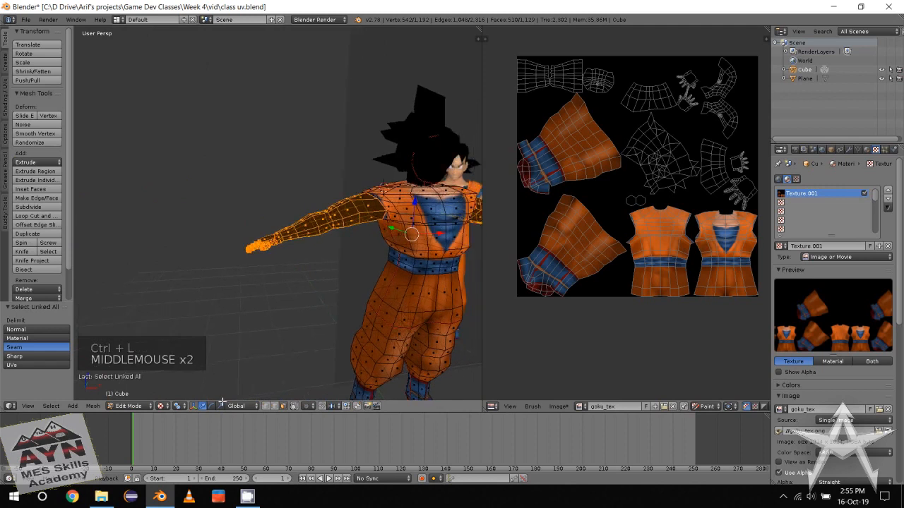
Return to Texture Paint mode and choose the TexDraw brush
left_click(130, 406)
left_click(144, 349)
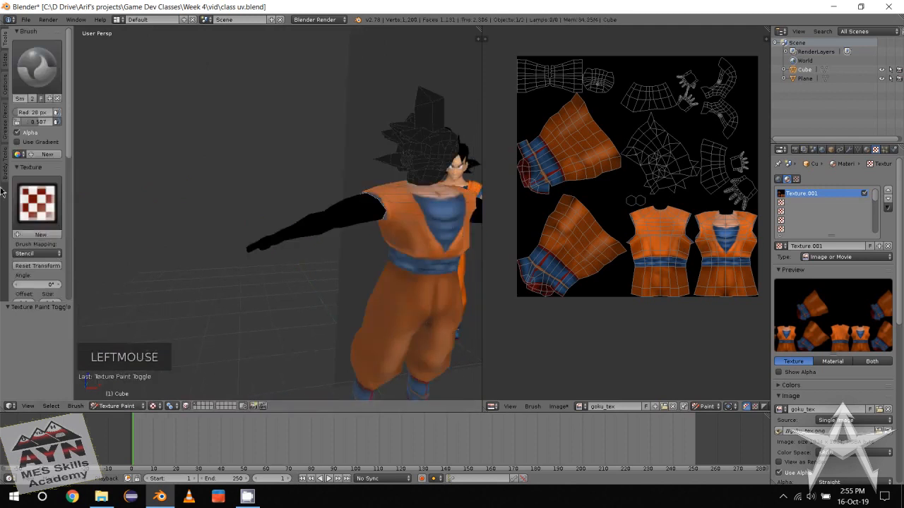
left_click(33, 221)
left_click(36, 86)
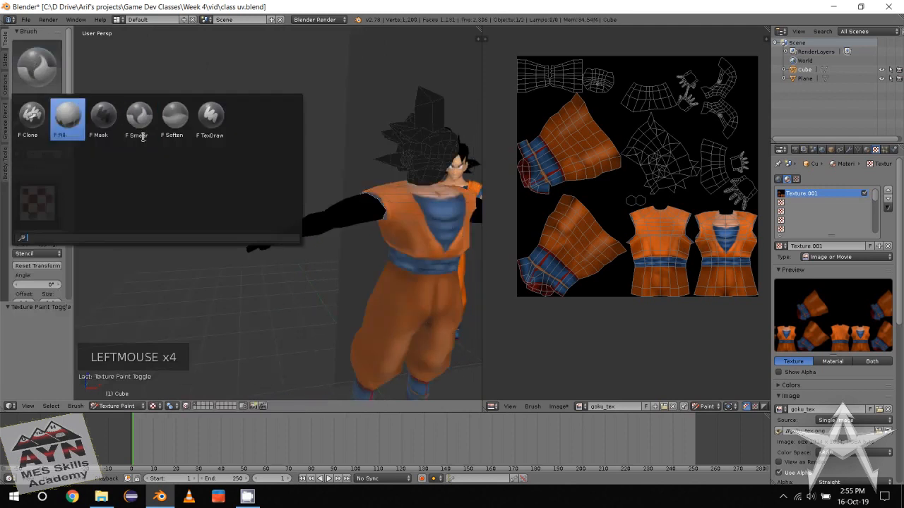
left_click(210, 119)
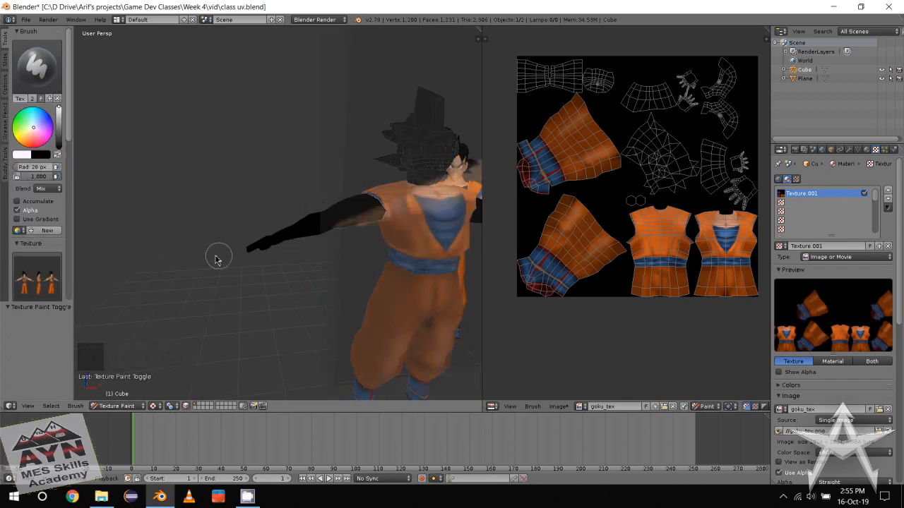
In front orthographic view, align the reference stencil's arm and wristband with the model's outstretched arm
middle_click_drag(216, 259, 194, 250)
scroll(192, 249, "down", 2)
middle_click_drag(190, 249, 180, 245)
key("f")
middle_click_drag(429, 240, 416, 239, "shift")
right_click_drag(416, 234, 233, 246, "alt")
scroll(233, 257, "up", 3)
mouse_move(314, 269)
right_mouse_down("alt")
mouse_move(309, 261)
mouse_move(302, 274)
right_mouse_up("alt")
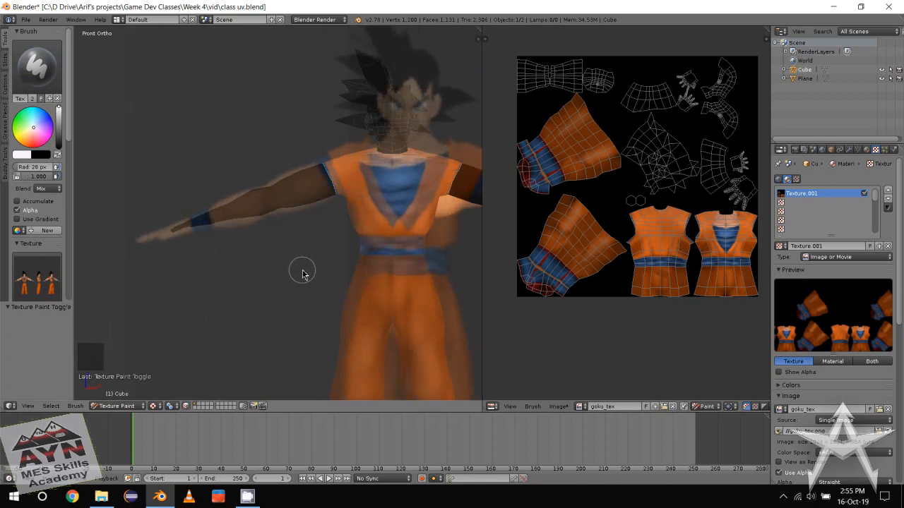
mouse_move(217, 354)
right_mouse_down("ctrl+alt+shift")
mouse_move(238, 327)
mouse_move(222, 327)
mouse_move(216, 346)
mouse_move(228, 335)
mouse_move(216, 329)
mouse_move(206, 342)
right_mouse_up("ctrl+alt+shift")
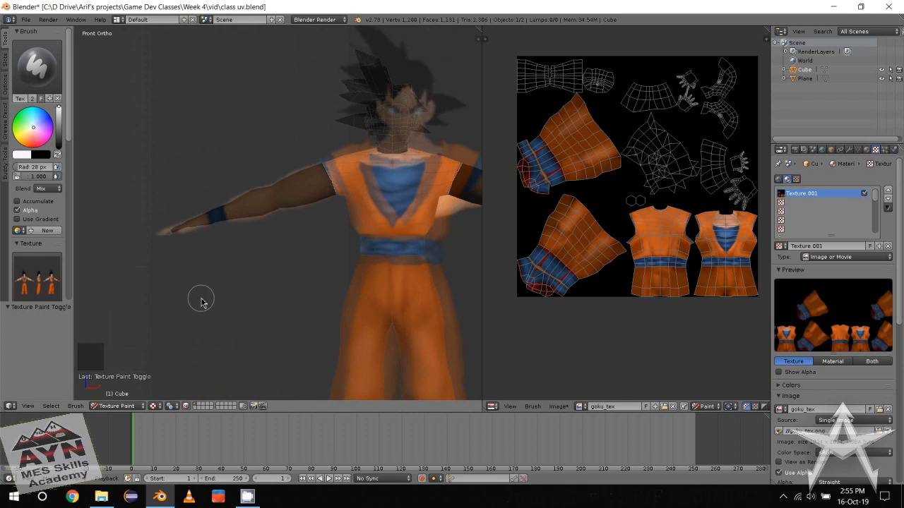
Reset the brush colour to white, try painting the reference arm onto the model's arm, and undo the stroke
right_click(222, 297)
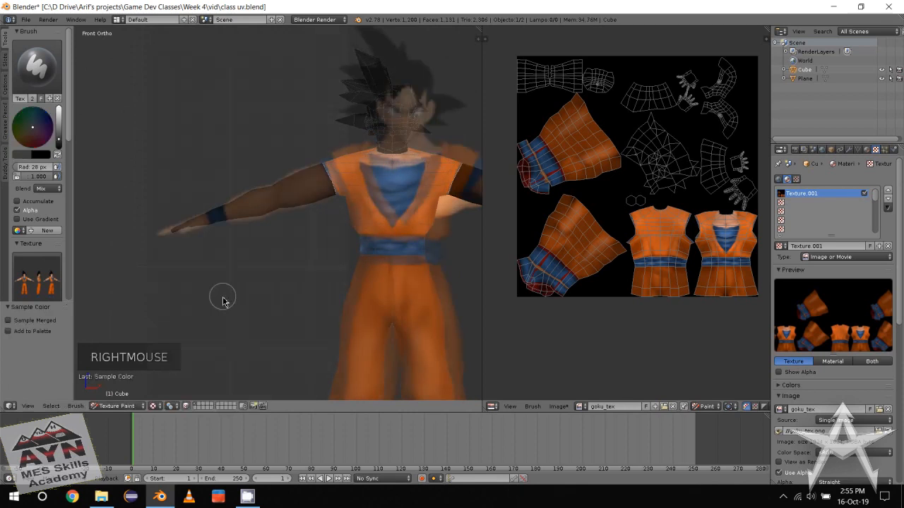
right_click(221, 301, "alt")
left_click(58, 113)
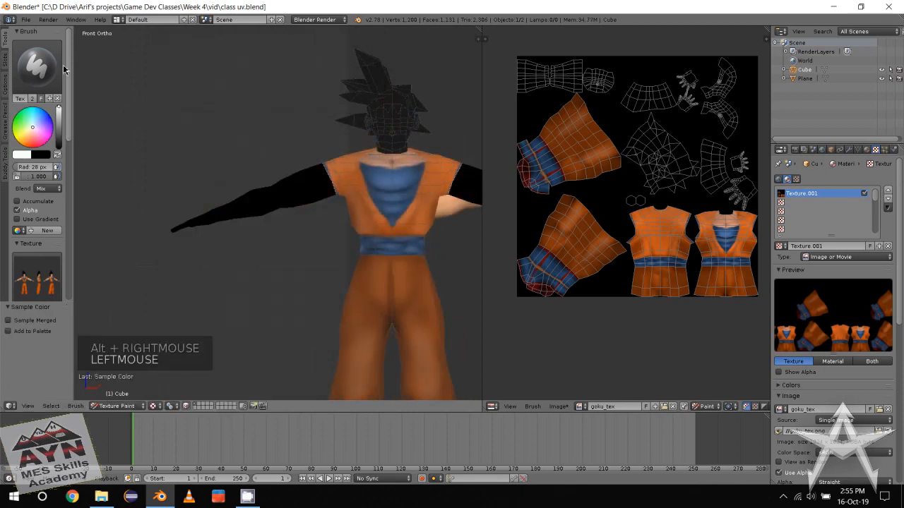
mouse_move(320, 179)
left_mouse_down()
mouse_move(320, 167)
mouse_move(279, 236)
mouse_move(285, 194)
mouse_move(227, 224)
mouse_move(241, 216)
left_mouse_up()
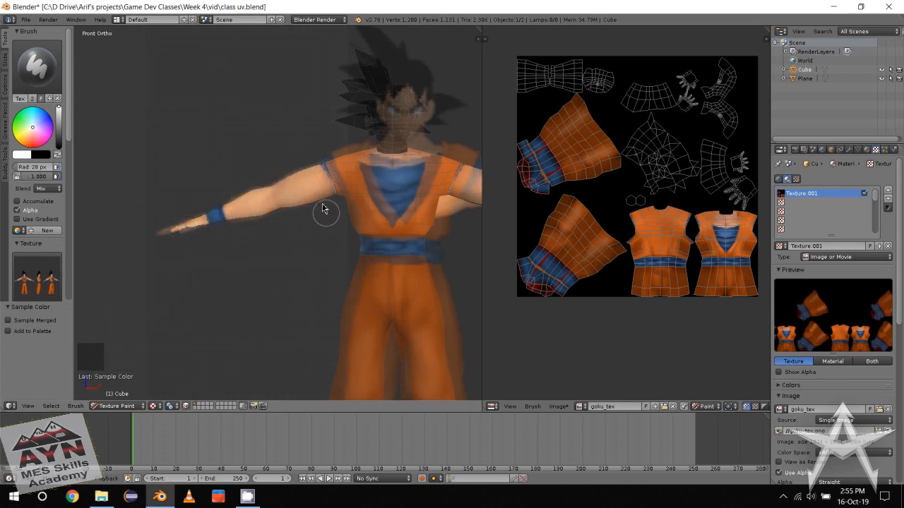
middle_click_drag(243, 233, 250, 257, "alt")
key("f")
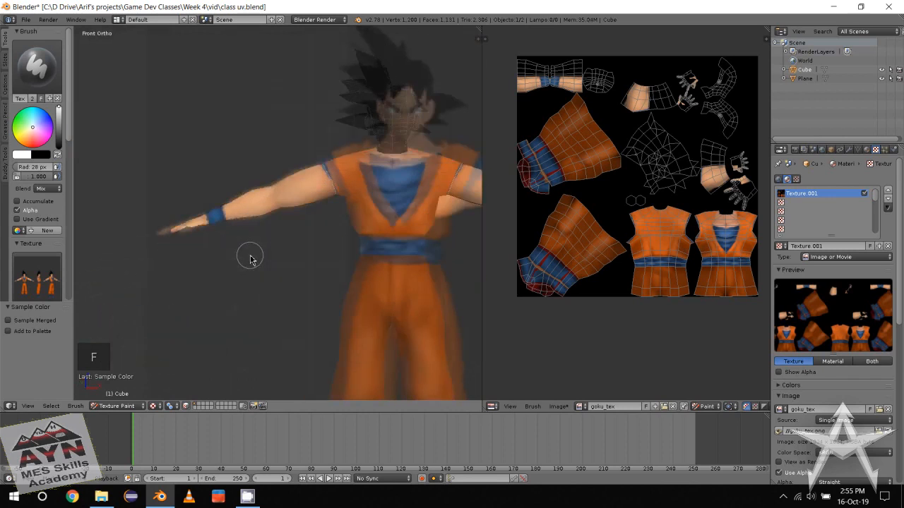
key("ctrl+z")
Turn off Occlude, Cull and Normal in the Project Paint options
left_click(5, 84)
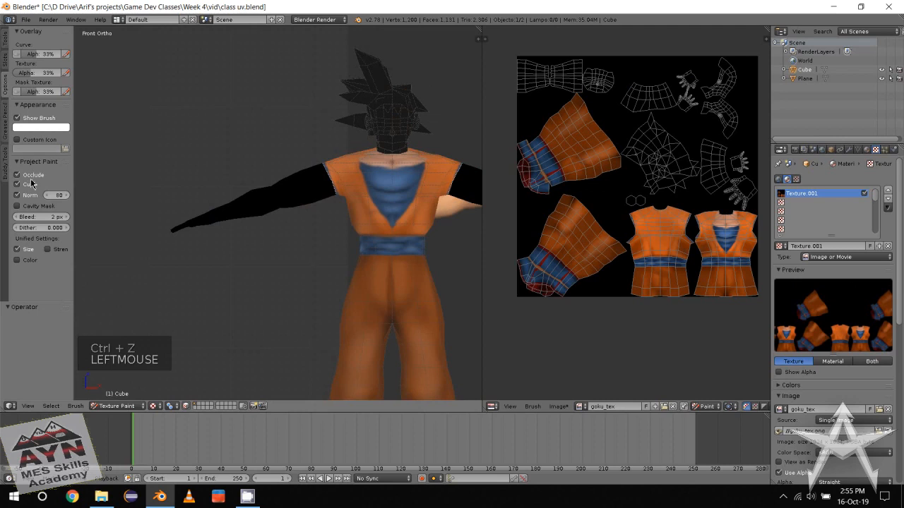
left_click(27, 185)
left_click(23, 196)
left_click(31, 176)
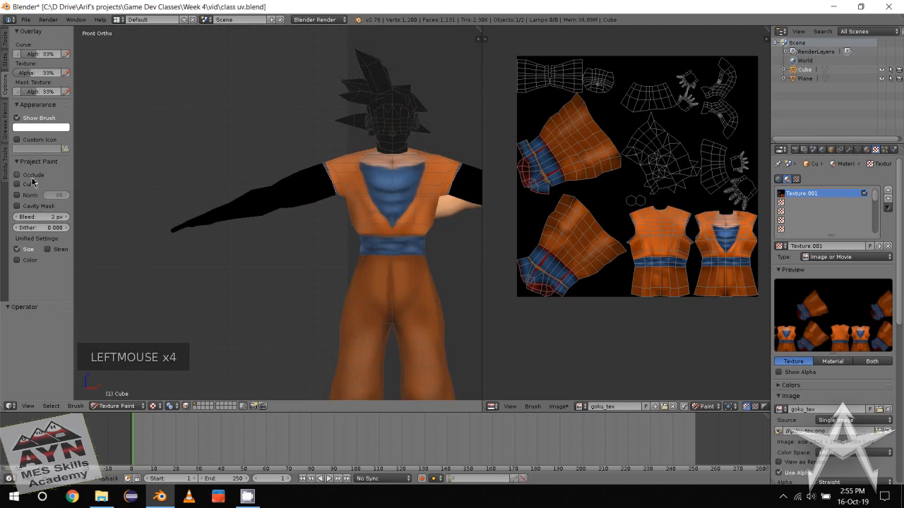
left_click(3, 39)
Paint the reference's skin, hand and blue wristband through both sides of the arm
scroll(29, 267, "down", 20)
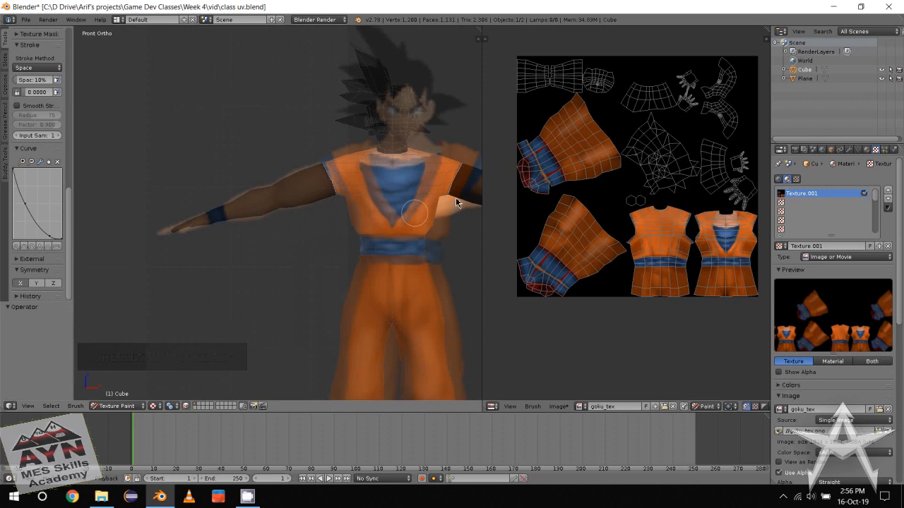
mouse_move(321, 185)
left_mouse_down()
mouse_move(327, 149)
mouse_move(301, 228)
mouse_move(285, 161)
mouse_move(267, 173)
left_mouse_up()
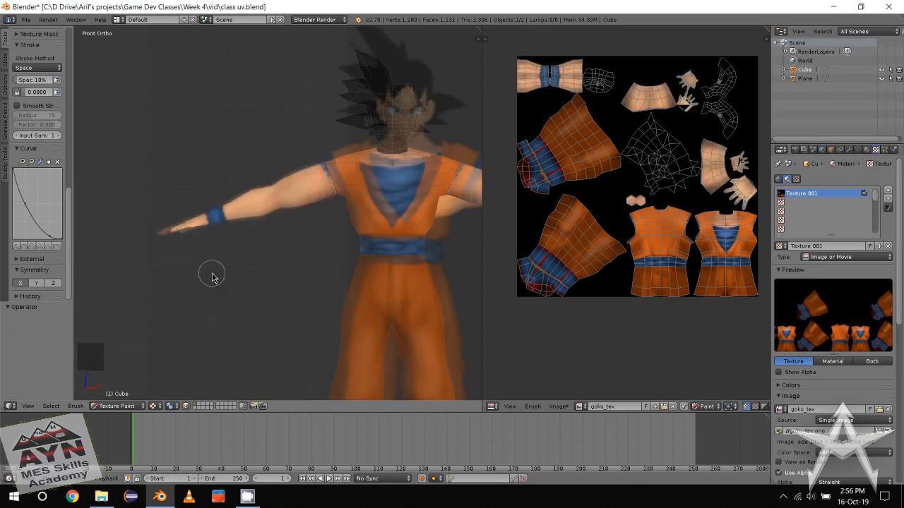
middle_click_drag(212, 272, 212, 337, "alt")
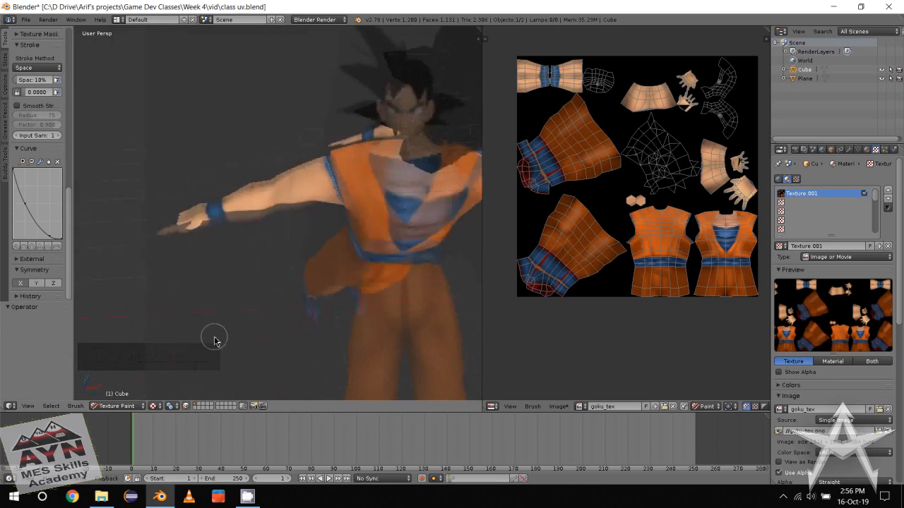
Unlink the reference image texture from the paint brush and switch to the Smear brush
scroll(216, 328, "up", 2)
scroll(53, 192, "up", 2)
scroll(53, 192, "up", 15)
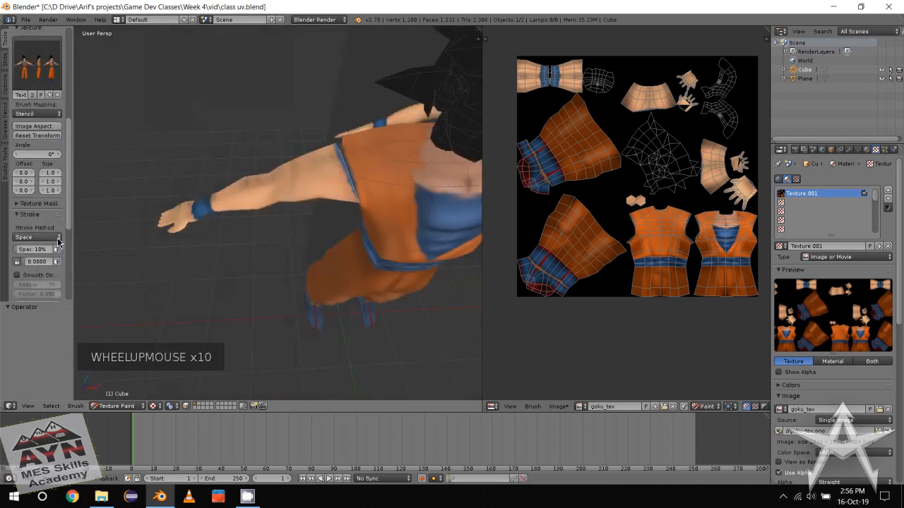
left_click(57, 263)
scroll(53, 177, "up", 3)
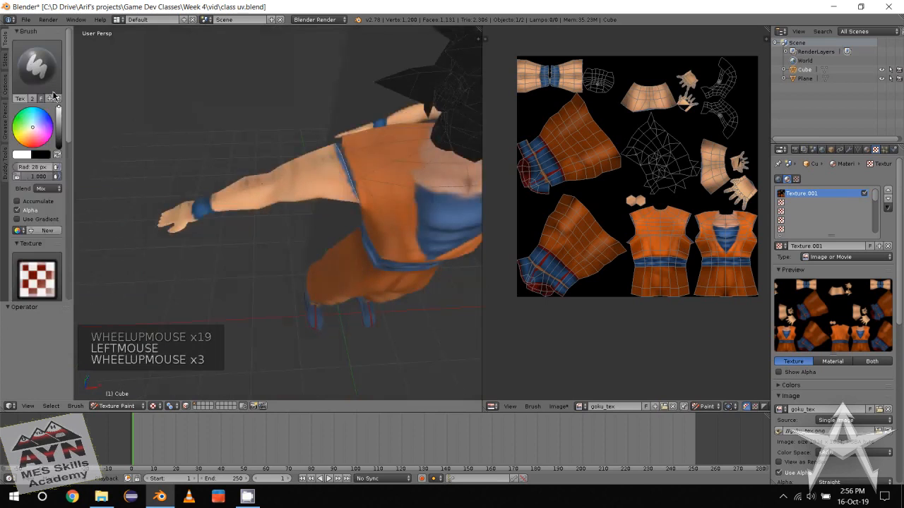
left_click(37, 65)
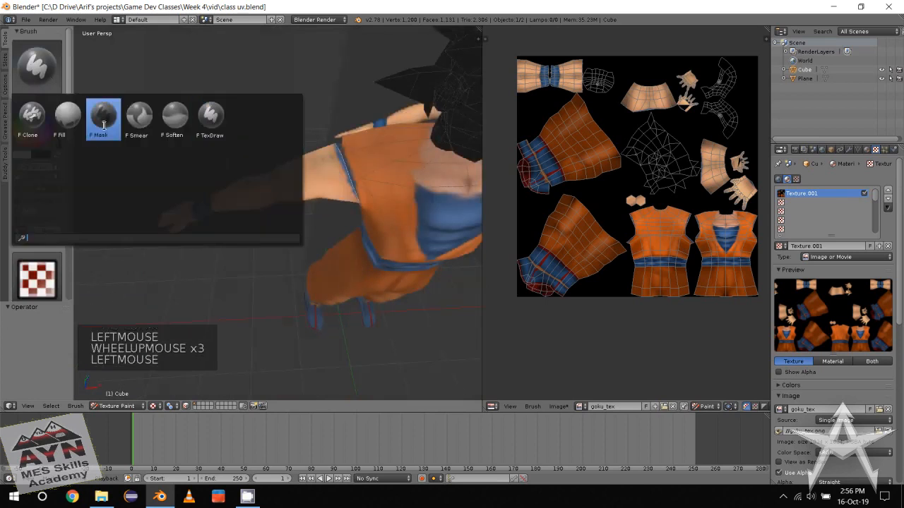
left_click(175, 118)
left_click(43, 66)
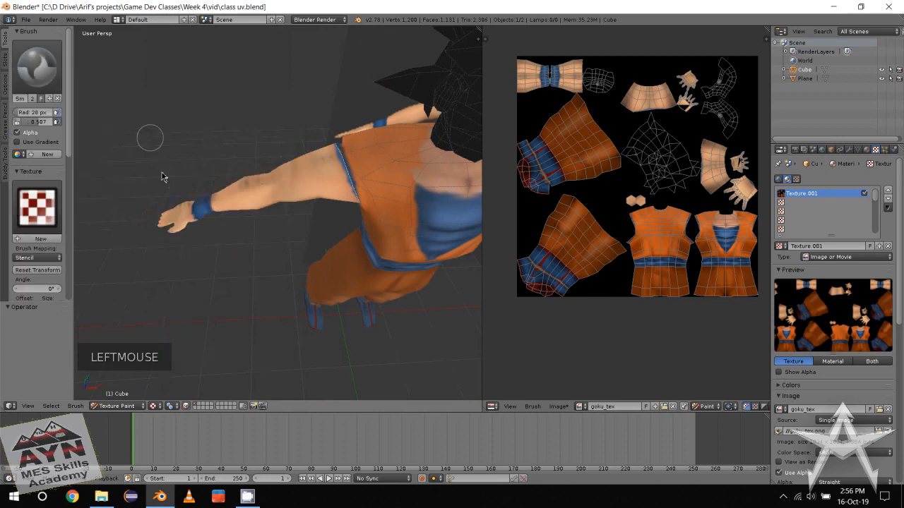
Try smearing the skin on the upper arm near the sleeve, and undo the stroke
scroll(162, 185, "up", 2)
scroll(162, 187, "down", 1)
middle_click_drag(162, 188, 262, 244)
scroll(262, 244, "up", 2)
left_click(381, 211)
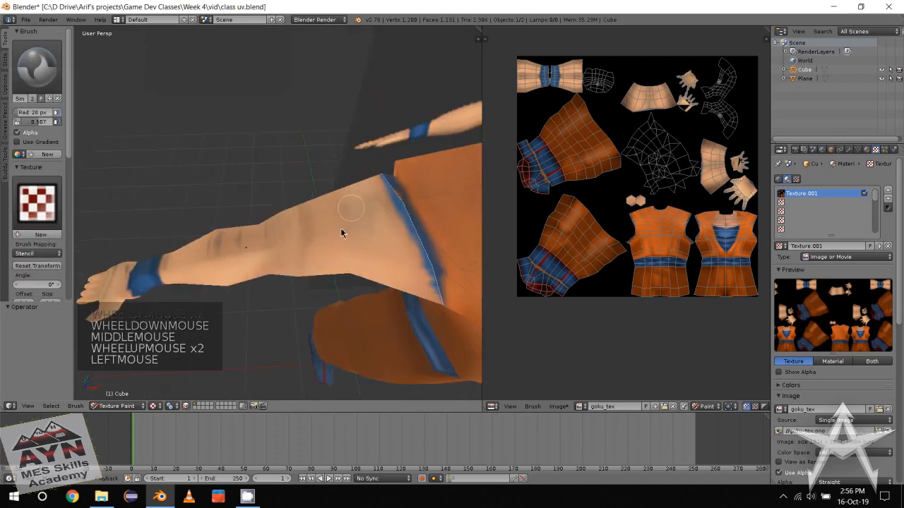
middle_click(300, 223, "alt")
mouse_move(266, 138)
middle_mouse_down("alt")
mouse_move(93, 151)
mouse_move(103, 179)
mouse_move(280, 257)
mouse_move(293, 249)
middle_mouse_up("alt")
key("ctrl+z")
Turn Occlude, Cull and Normal back on in the Project Paint options
left_click(5, 89)
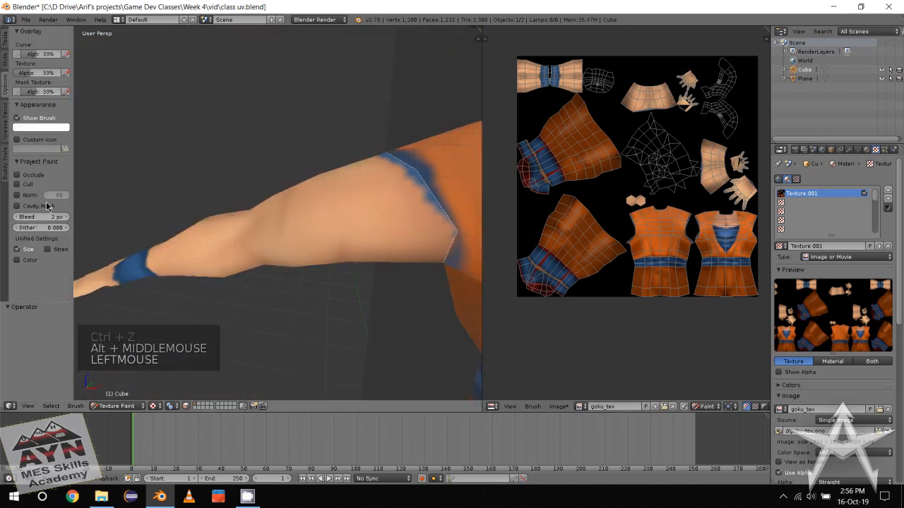
left_click(27, 175)
left_click(25, 184)
left_click(24, 195)
left_click(4, 42)
Smear the skin along the top of the upper arm, elbow and forearm to blend the dark patches
middle_click(285, 287, "alt")
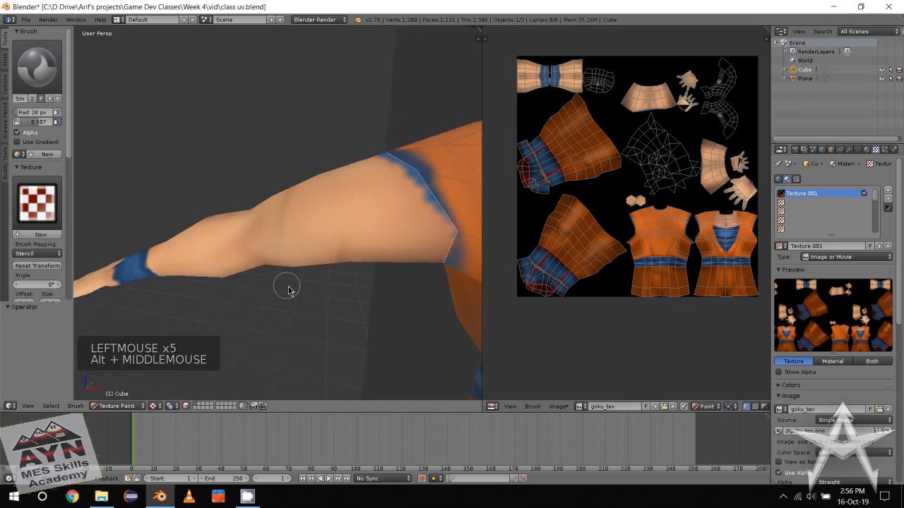
scroll(285, 286, "down", 1)
middle_click_drag(285, 287, 292, 313)
middle_click(289, 307, "alt")
left_click(337, 216)
mouse_move(337, 216)
left_mouse_down()
mouse_move(338, 230)
mouse_move(296, 245)
left_mouse_up()
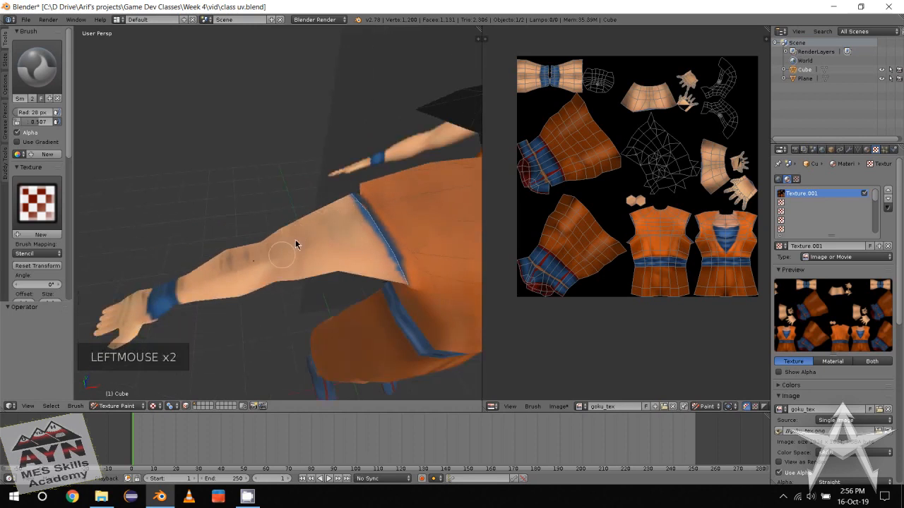
middle_click(223, 269, "alt")
left_click(271, 282)
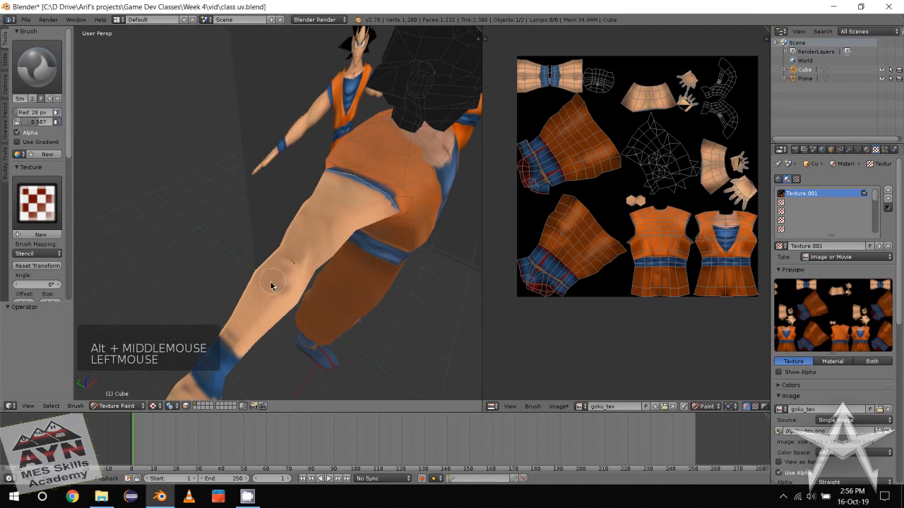
left_click(262, 303)
Smear the skin tones across the back of the hand and the fingers
middle_click_drag(256, 337, 299, 276)
left_click(269, 338)
left_click(281, 285)
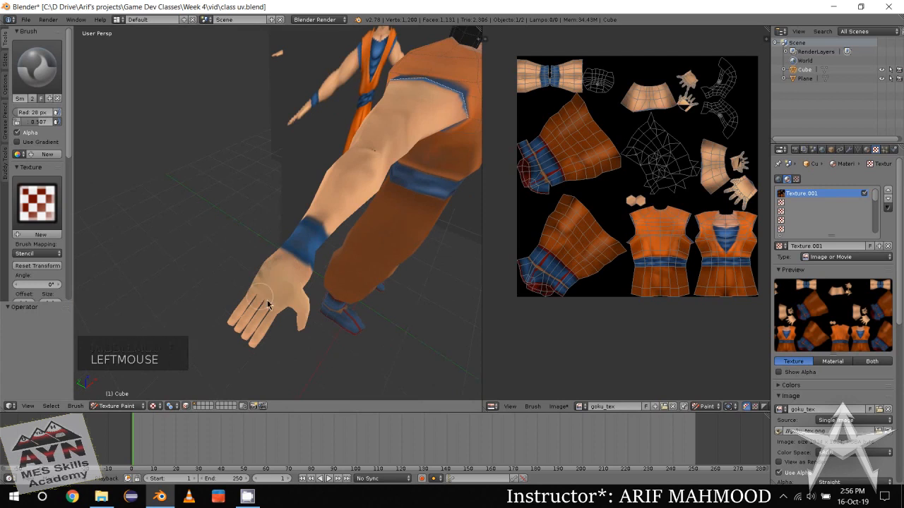
left_click(269, 268)
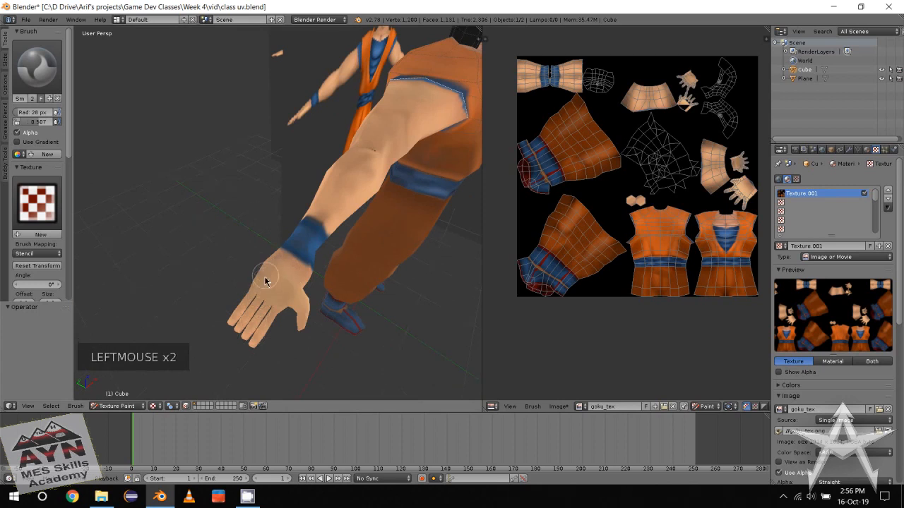
Smear the fingertips from the palm side, undoing the first stroke and repainting it
middle_click_drag(265, 277, 182, 177, "alt")
scroll(243, 192, "up", 1)
left_click_drag(181, 178, 192, 183)
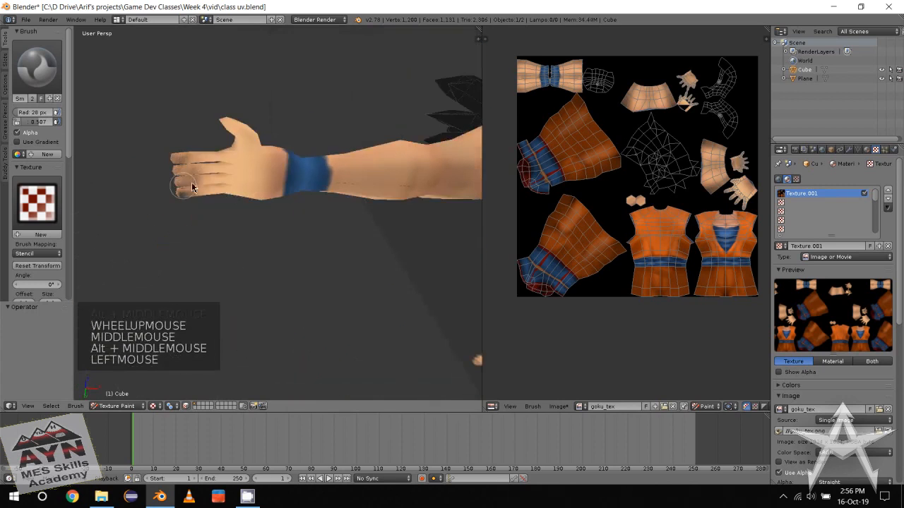
key("ctrl+z")
left_click(178, 161)
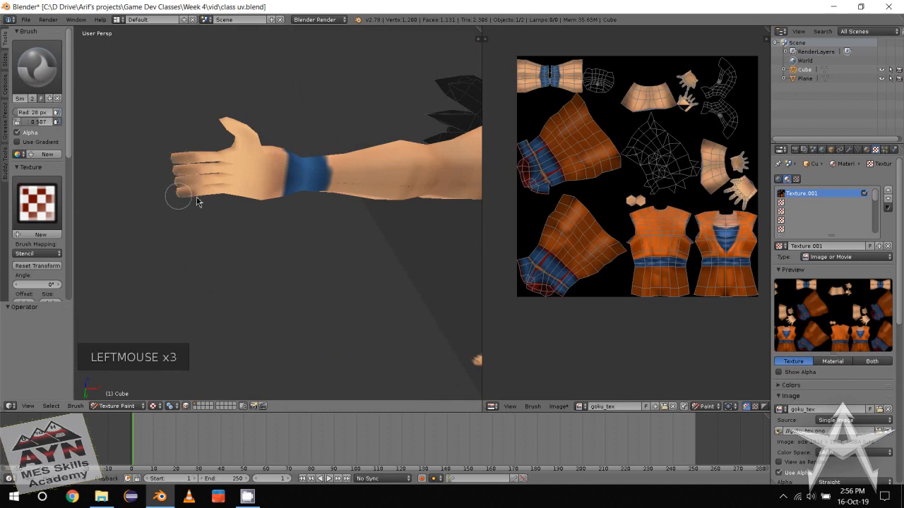
Smear the dark blotches along the rear underside of the upper arm and forearm
scroll(208, 248, "down", 1)
mouse_move(197, 201)
middle_mouse_down()
mouse_move(206, 243)
mouse_move(229, 239)
mouse_move(238, 261)
mouse_move(329, 141)
middle_mouse_up()
scroll(232, 238, "up", 1)
scroll(240, 264, "down", 1)
left_click(353, 128)
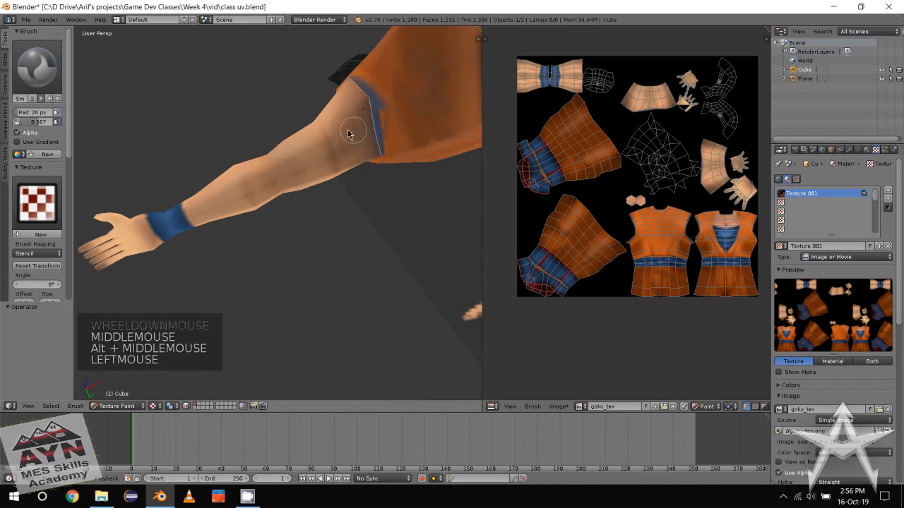
left_click(321, 157)
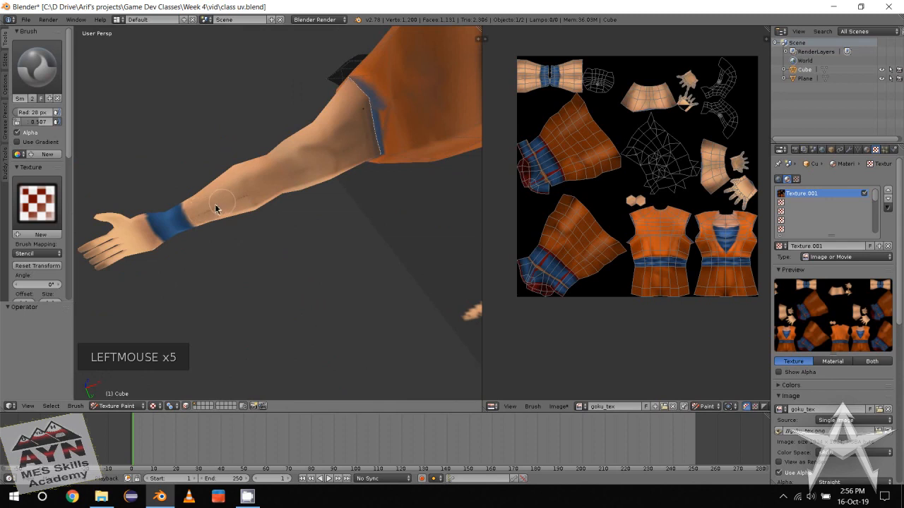
Smear the remaining uneven skin tones on the front and top of the arm around the elbow
scroll(238, 242, "down", 2)
middle_click_drag(265, 187, 292, 252)
left_click(294, 214)
middle_click_drag(294, 214, 280, 313, "alt")
scroll(281, 275, "down", 1)
scroll(280, 313, "up", 2)
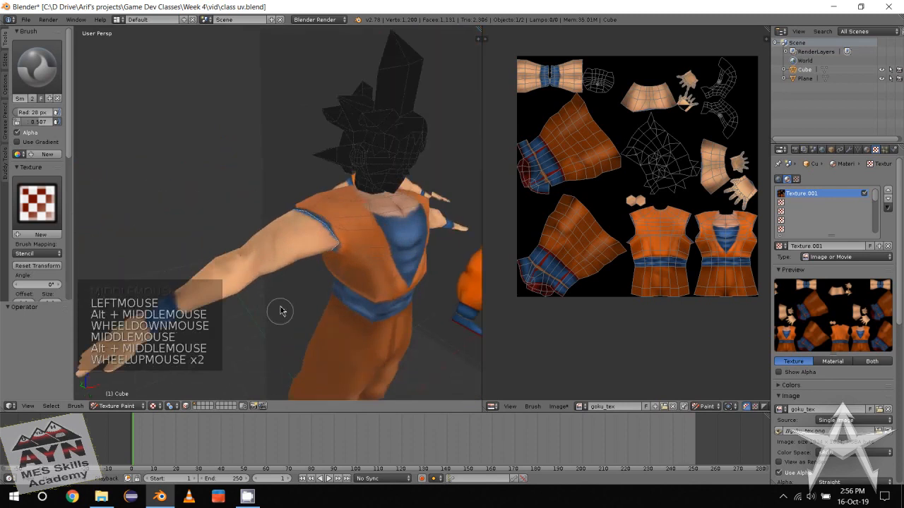
left_click(276, 244)
middle_click_drag(276, 244, 269, 287, "alt")
left_click(248, 283)
left_click(248, 282)
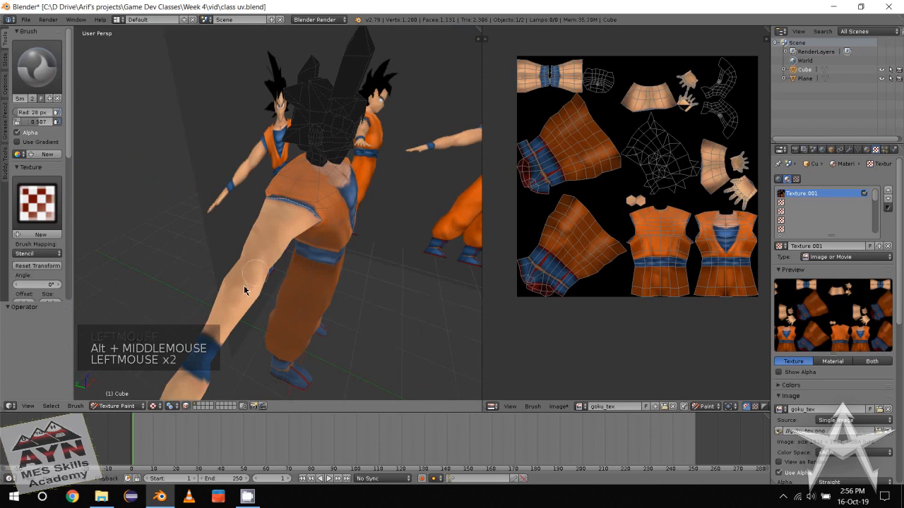
left_click(278, 265)
mouse_move(228, 257)
middle_mouse_down()
mouse_move(278, 265)
mouse_move(146, 148)
middle_mouse_up()
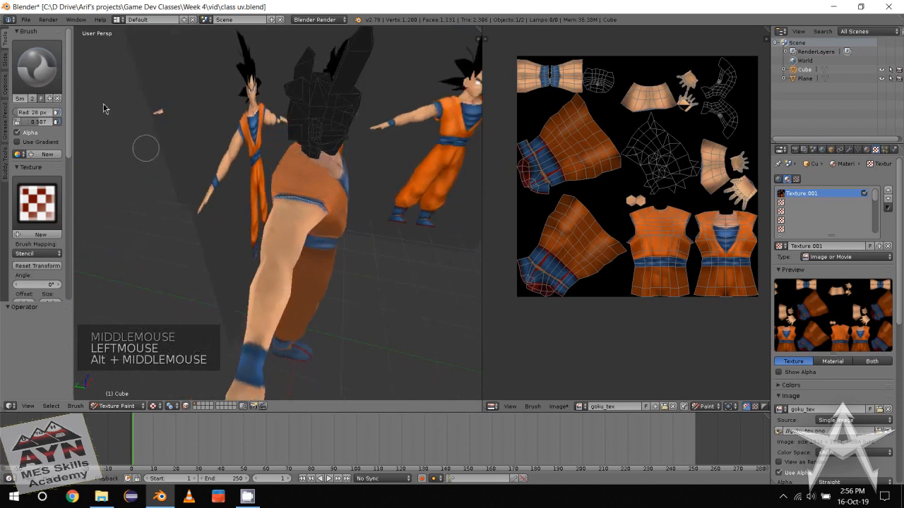
Switch to the TexDraw brush with Lighten blending and 0.111 strength, using a brightened skin colour sampled from the arm
left_click(36, 67)
left_click(211, 118)
left_click(48, 189)
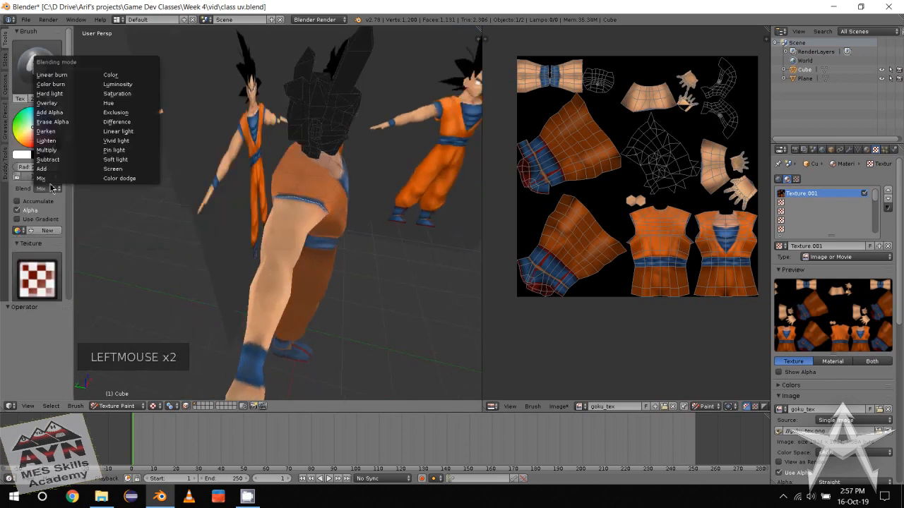
left_click(55, 143)
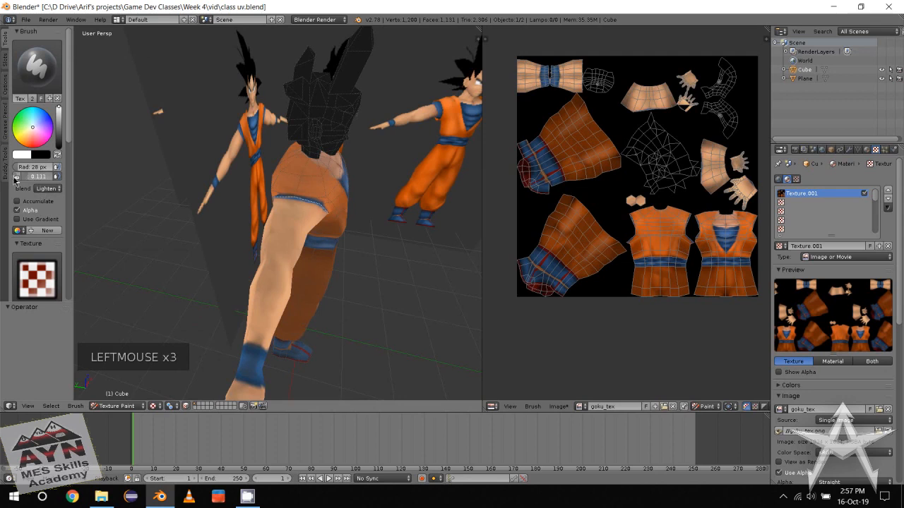
right_click(297, 243)
right_click(303, 239)
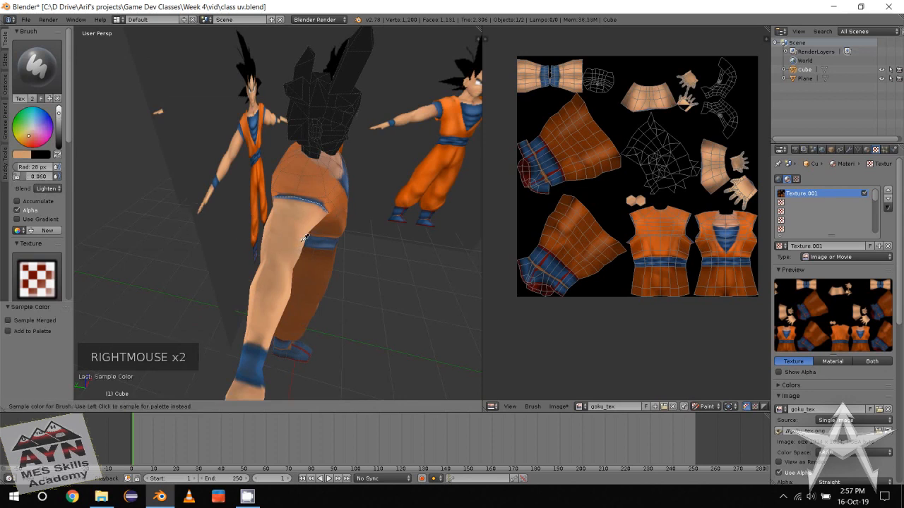
left_click(60, 115)
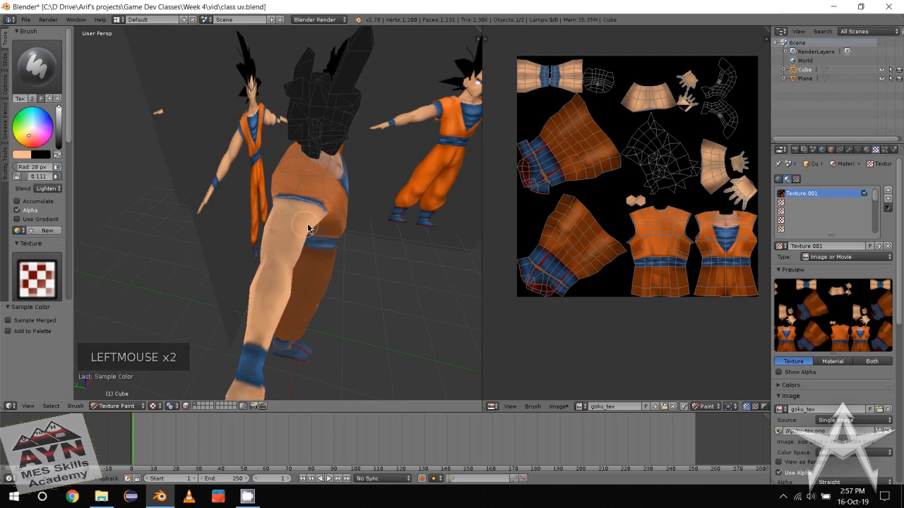
Brush the light skin colour over the top of the forearm, elbow and upper arm
middle_click_drag(272, 284, 275, 251, "alt")
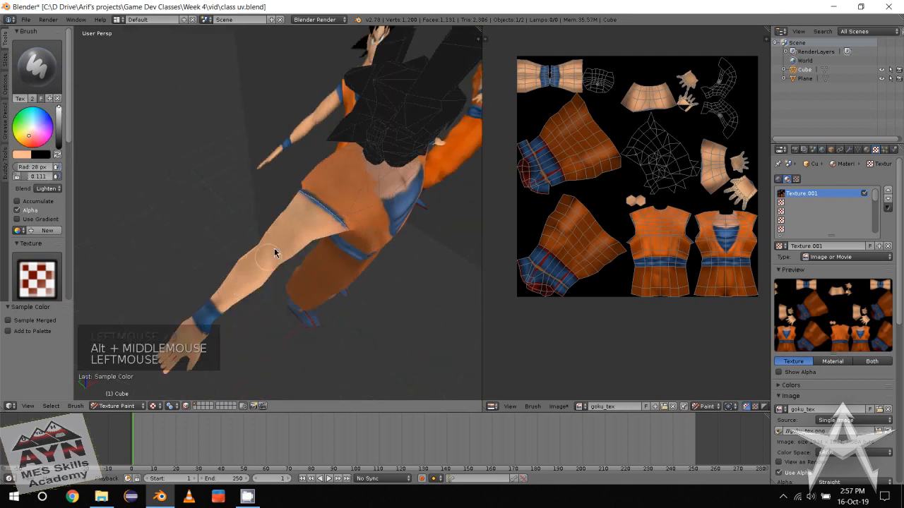
left_click_drag(259, 272, 262, 260)
left_click_drag(265, 247, 259, 255)
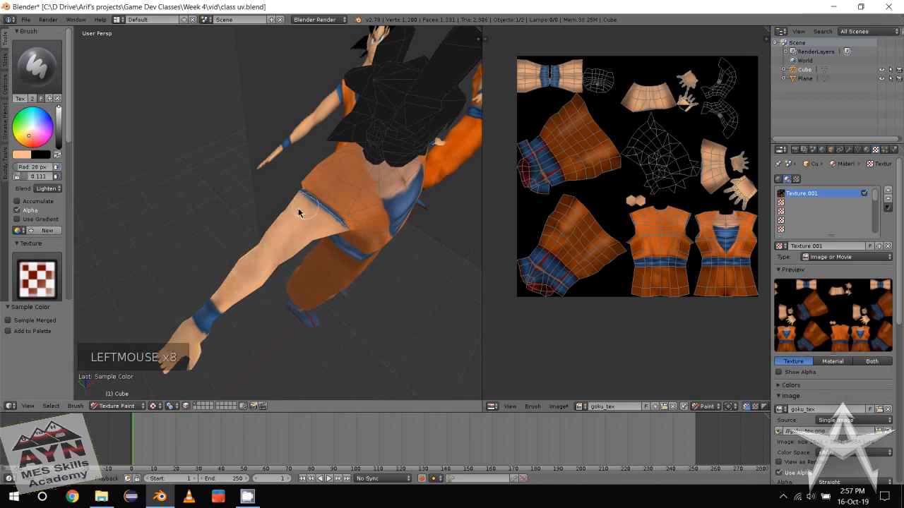
middle_click_drag(263, 265, 276, 218)
Lighten the back of the hand up to the wrist, and undo the strokes that spill onto the blue wristband
left_click(226, 295)
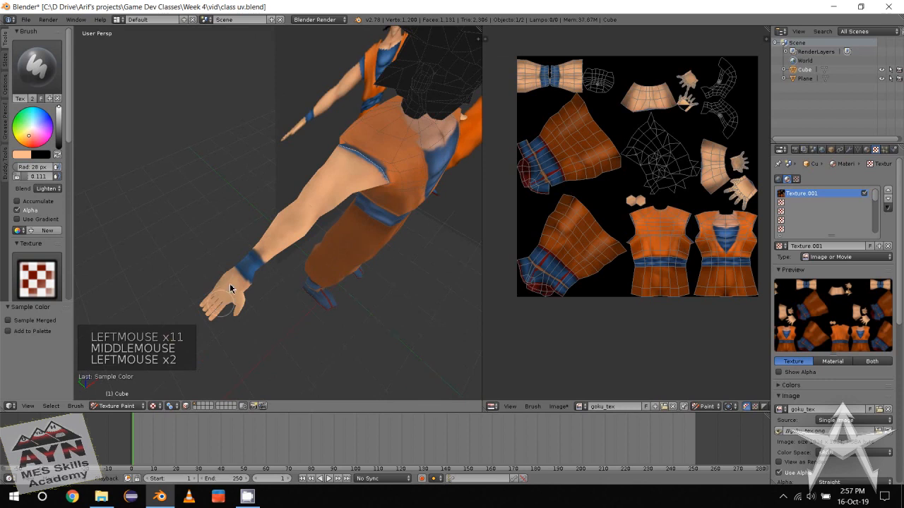
left_click_drag(229, 285, 225, 300)
left_click_drag(231, 286, 239, 277)
left_click_drag(241, 276, 259, 254)
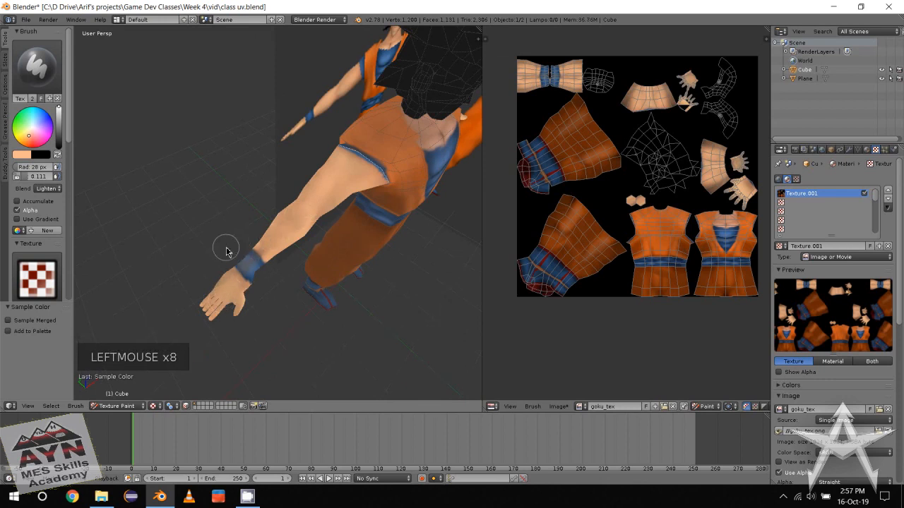
key("ctrl+z")
key("ctrl+z")
Lighten the skin on the upper arm just above the elbow
middle_click_drag(211, 282, 258, 242)
scroll(258, 242, "up", 1)
left_click(351, 164)
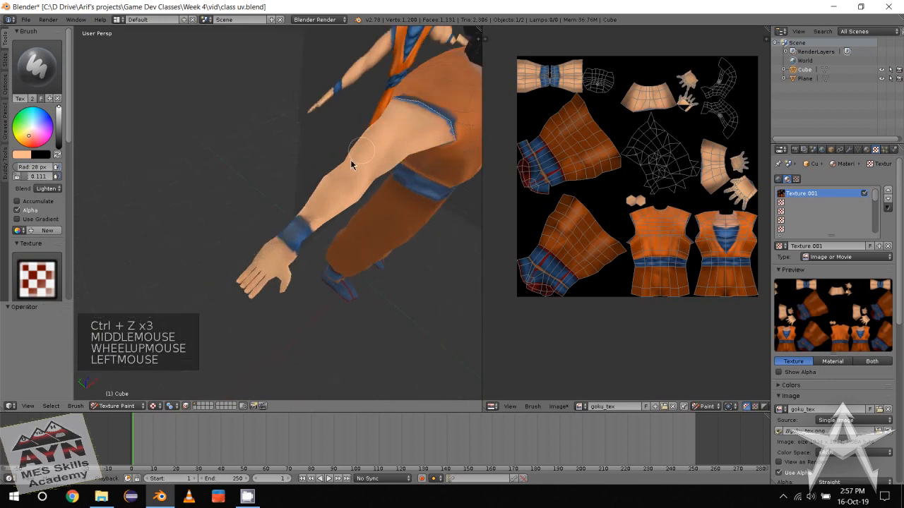
Sample the wristband's blue, brighten it, and paint a lighter highlight on the middle of the wristband
scroll(322, 261, "up", 3)
middle_click(282, 226, "alt")
right_click(299, 282)
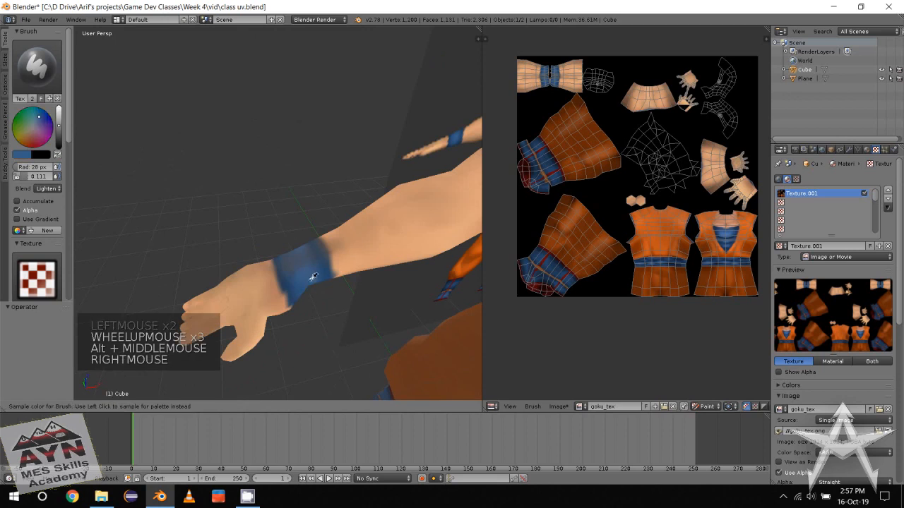
left_click_drag(59, 129, 68, 91)
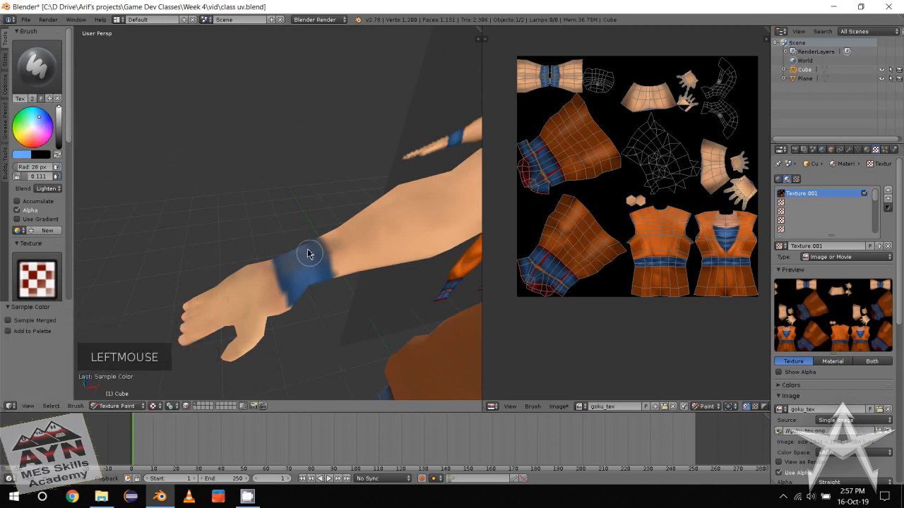
left_click_drag(308, 252, 293, 266)
left_click(292, 270)
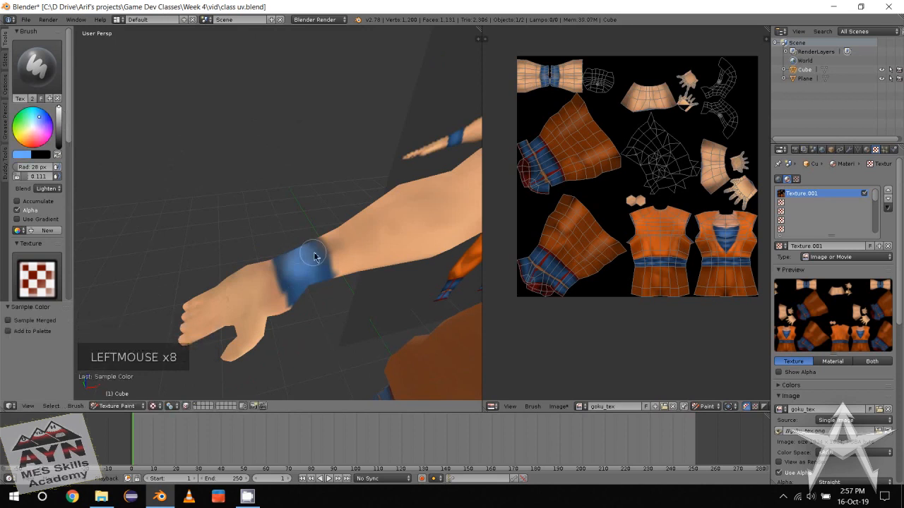
left_click(294, 266)
Sample a shaded skin tone from the arm's underside and adjust the brush colour to a darker brown
mouse_move(294, 266)
middle_mouse_down()
mouse_move(296, 276)
mouse_move(251, 277)
mouse_move(317, 313)
mouse_move(313, 273)
mouse_move(329, 214)
middle_mouse_up()
scroll(289, 286, "down", 1)
middle_click(282, 292, "alt")
middle_click(246, 275, "alt")
scroll(255, 279, "down", 2)
middle_click(317, 313, "alt")
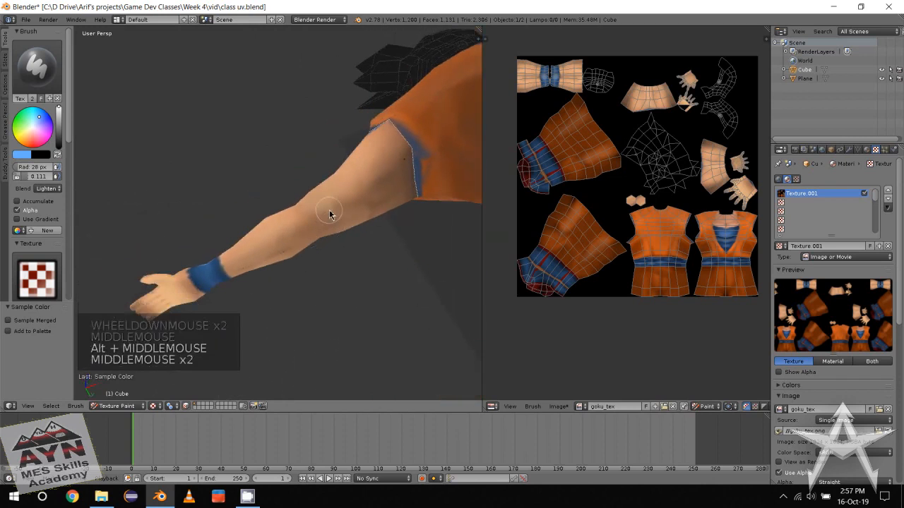
right_click(317, 222)
left_click_drag(60, 139, 67, 162)
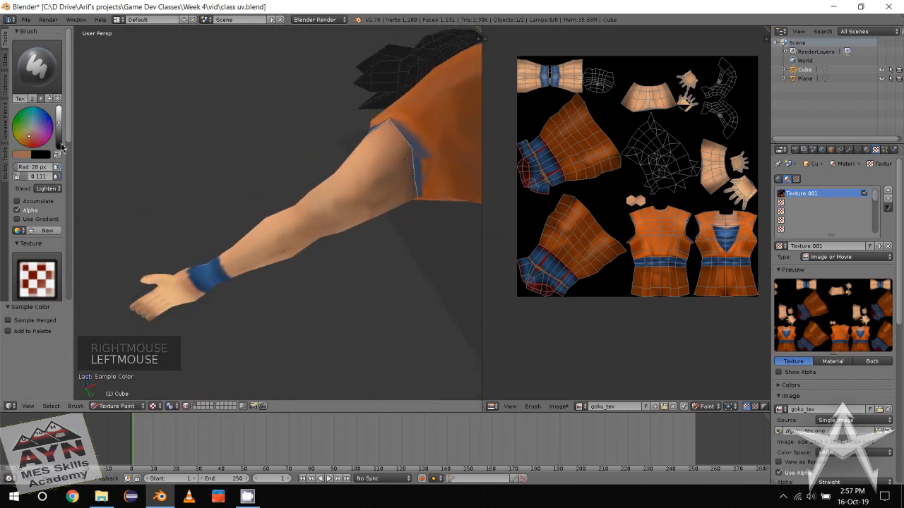
left_click(60, 145)
right_click(341, 208)
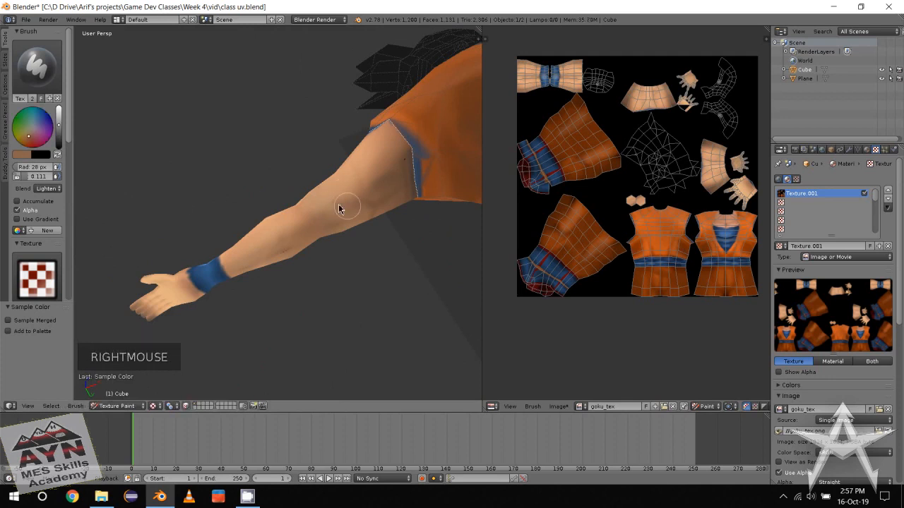
Set the brush blending to Darken and shade the underside of the upper arm
left_click(58, 190)
left_click(49, 128)
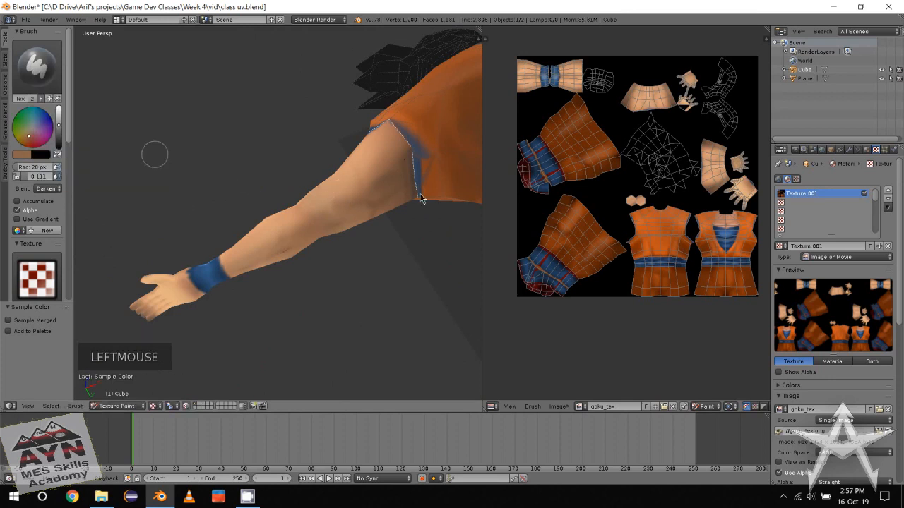
left_click(363, 212)
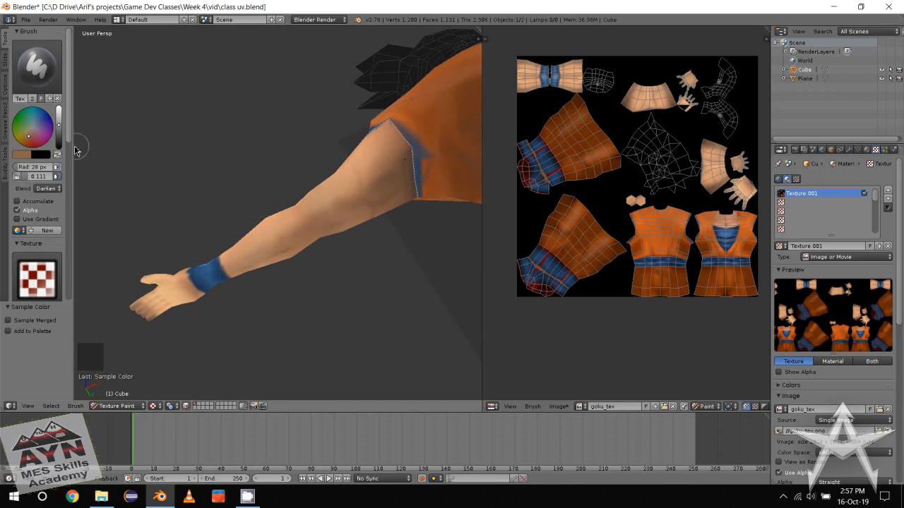
Set the brush colour to black with strength 0.077 and deepen the shading on the arm
left_click_drag(60, 139, 58, 169)
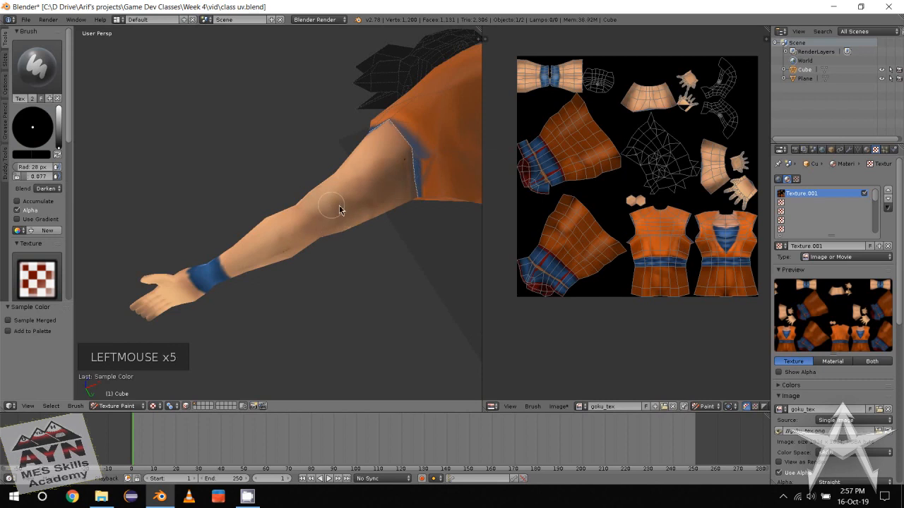
scroll(339, 207, "down", 1)
middle_click_drag(339, 206, 242, 249)
scroll(275, 212, "down", 2)
left_click(296, 188)
Switch to the Smear brush at 0.234 strength and blend the blue sleeve edge at the shoulder
middle_click_drag(297, 188, 250, 310, "alt")
scroll(301, 283, "down", 1)
scroll(265, 295, "down", 1, "alt")
middle_click_drag(250, 310, 317, 307)
scroll(282, 311, "up", 1)
middle_click_drag(318, 307, 275, 307)
scroll(290, 309, "up", 2)
mouse_move(275, 306)
middle_mouse_down("alt")
mouse_move(276, 264)
mouse_move(286, 252)
mouse_move(279, 236)
middle_mouse_up("alt")
scroll(268, 305, "down", 2)
scroll(286, 252, "up", 3)
left_click(37, 63)
left_click(146, 117)
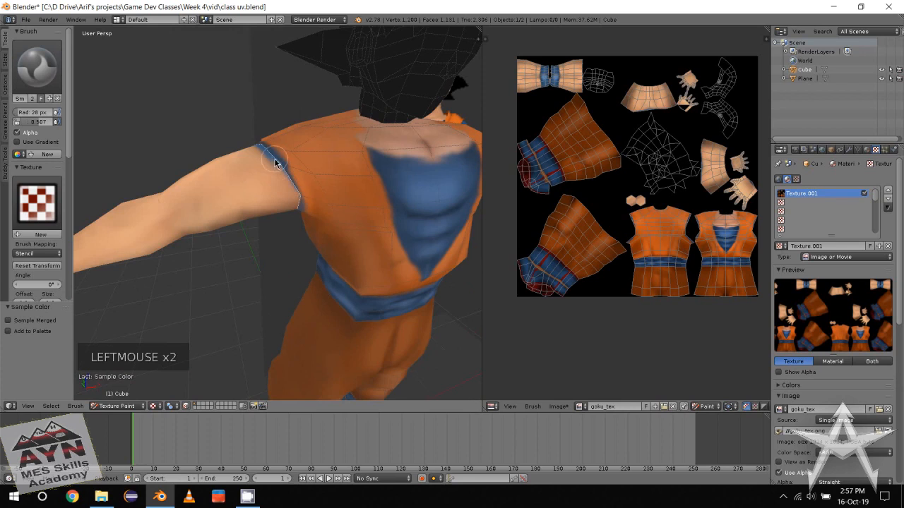
middle_click_drag(272, 211, 95, 152, "alt")
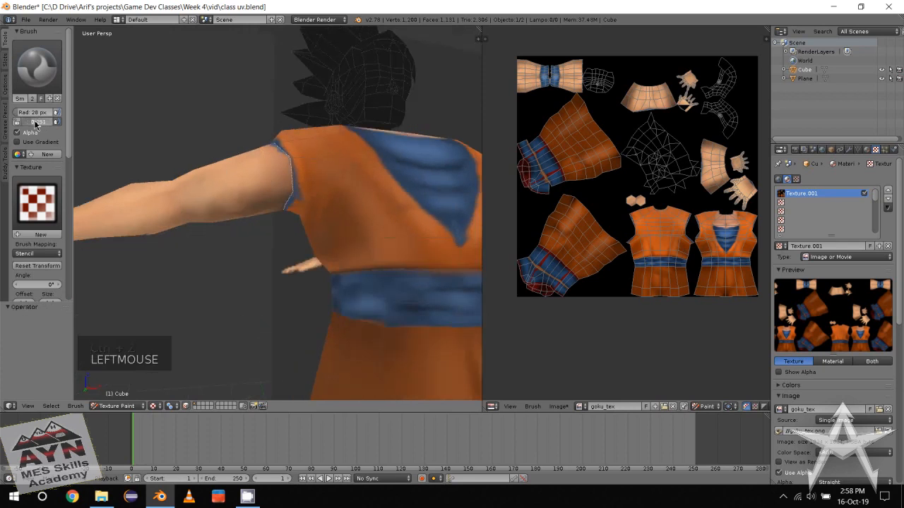
left_click(291, 168)
middle_click_drag(293, 176, 303, 307)
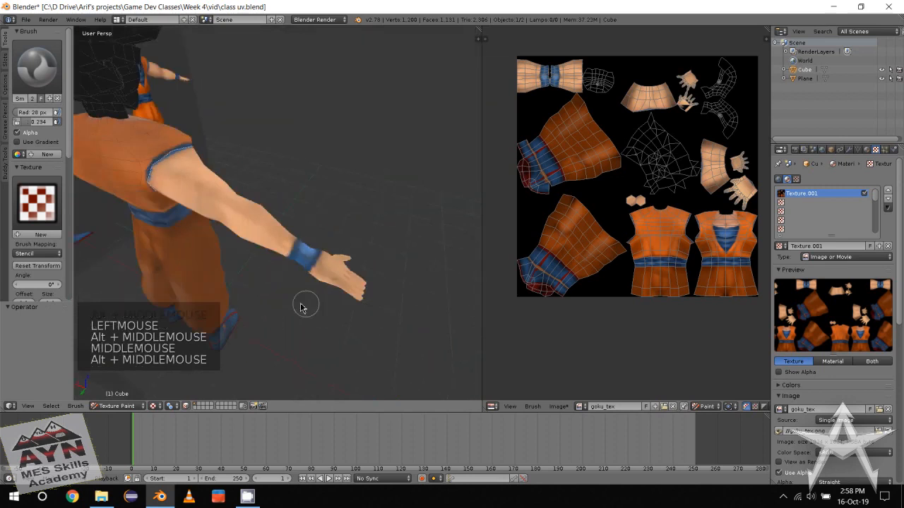
Smear the border between the forearm skin and the blue wristband
scroll(339, 282, "up", 3)
middle_click_drag(373, 283, 378, 241, "alt")
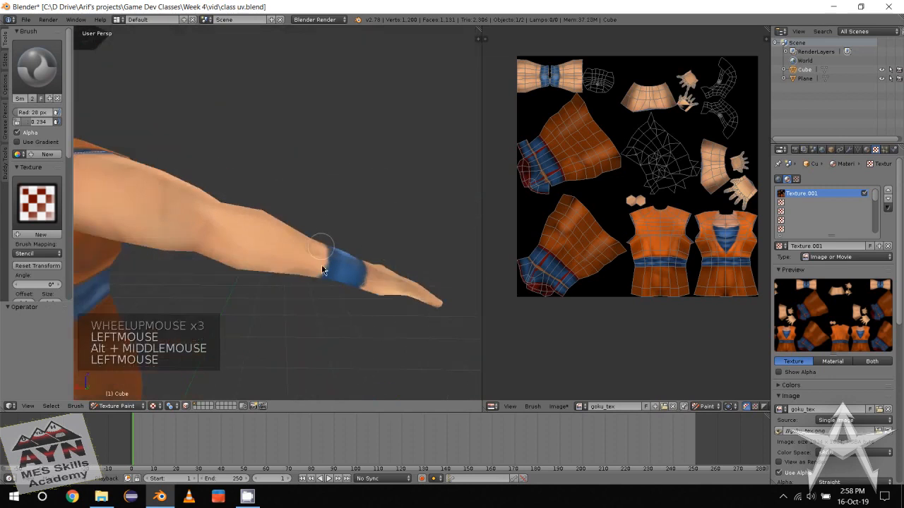
middle_click_drag(307, 295, 279, 254, "alt")
scroll(300, 262, "down", 1)
scroll(279, 254, "down", 1)
middle_click_drag(278, 254, 264, 257, "alt")
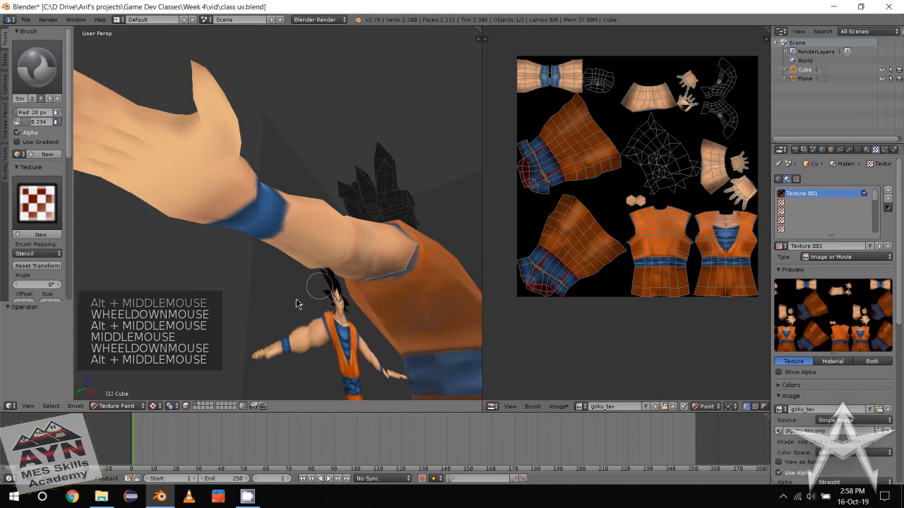
Save the painted texture image goku_tex
scroll(296, 303, "down", 2)
middle_click_drag(297, 303, 339, 318)
middle_click_drag(339, 318, 314, 314)
scroll(346, 317, "down", 4)
mouse_move(315, 314)
middle_mouse_down()
mouse_move(306, 310)
mouse_move(318, 310)
middle_mouse_up()
key("alt+s")
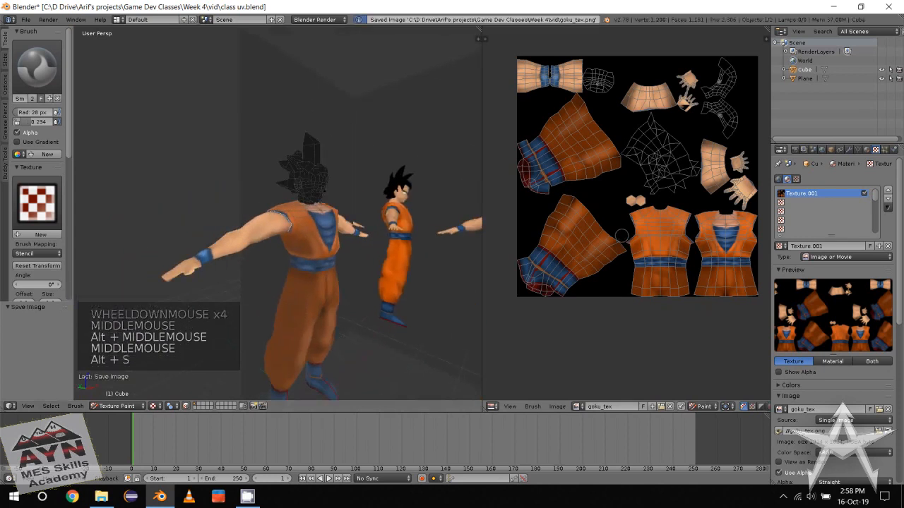
left_click(555, 407)
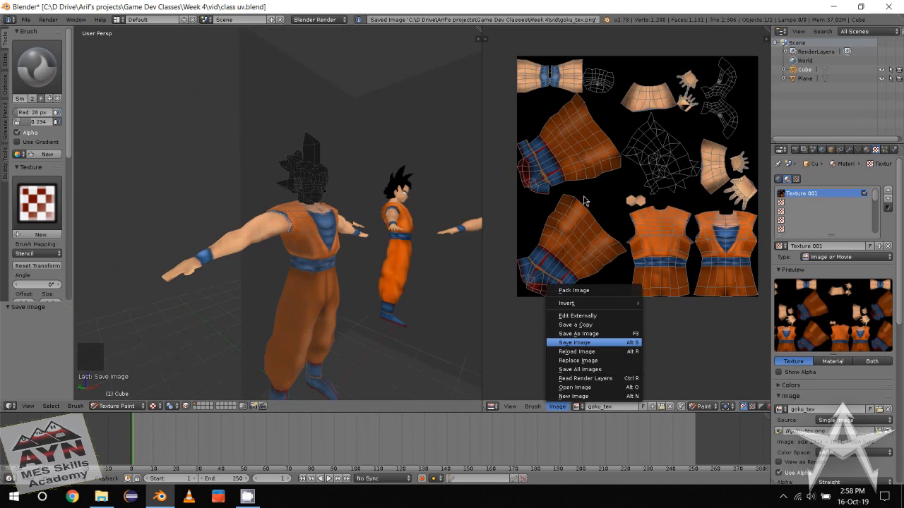
Switch to the TexDraw brush and set its colour to white, its blending to Mix and its strength to 0.214
scroll(297, 276, "up", 2)
middle_click_drag(275, 273, 310, 280)
scroll(260, 292, "down", 1)
middle_click_drag(260, 292, 324, 275)
middle_click_drag(324, 276, 349, 269)
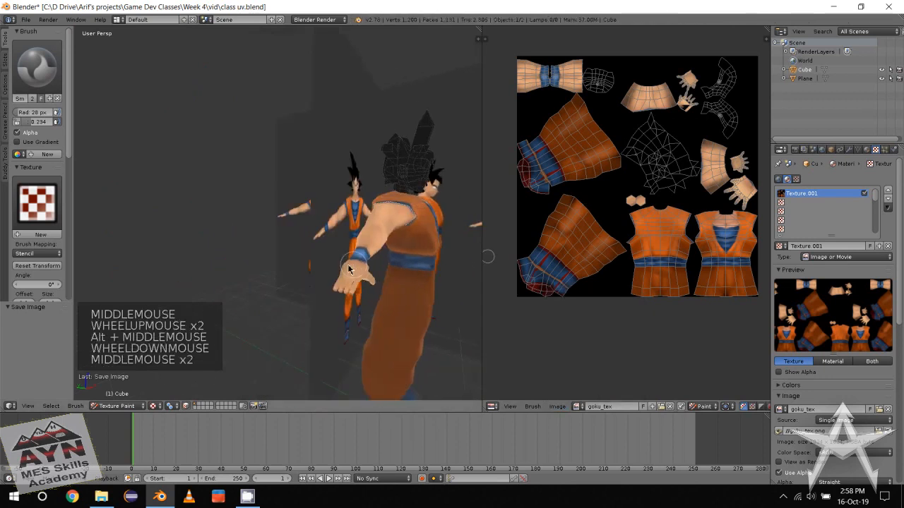
scroll(313, 241, "up", 2)
scroll(313, 242, "up", 1)
middle_click_drag(312, 241, 280, 233)
middle_click_drag(280, 233, 262, 233)
left_click(6, 60)
left_click(5, 42)
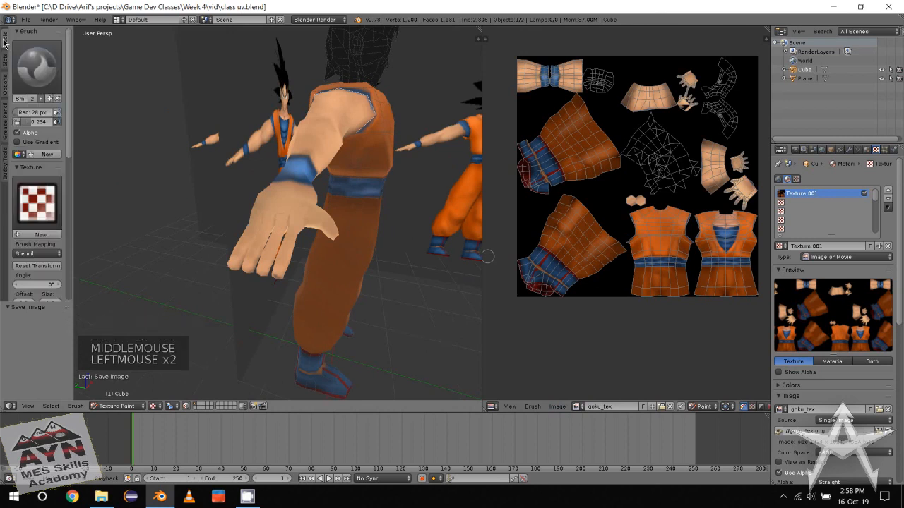
left_click(37, 64)
left_click(198, 116)
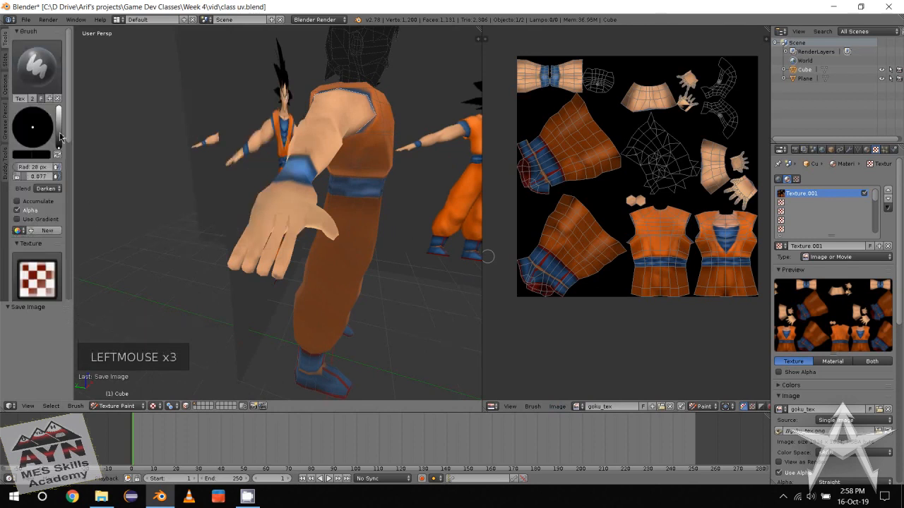
left_click_drag(60, 136, 62, 94)
left_click(46, 189)
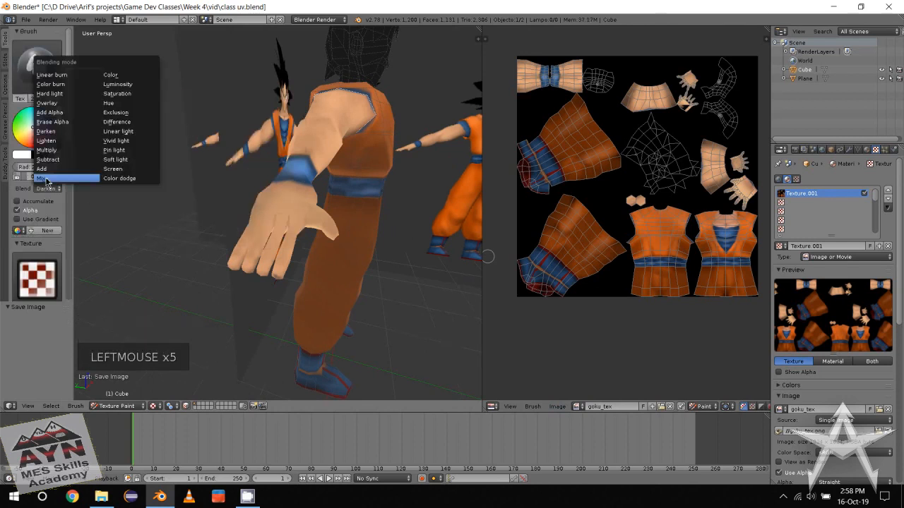
left_click(40, 178)
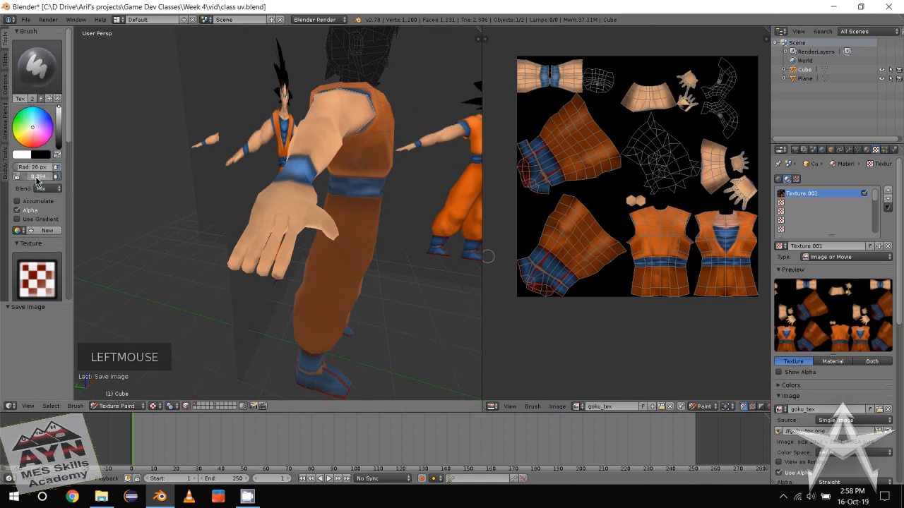
Dab a first faint white highlight on the index finger of the hand
middle_click_drag(103, 210, 159, 233, "alt")
mouse_move(159, 233)
middle_mouse_down()
mouse_move(214, 258)
mouse_move(248, 248)
mouse_move(256, 279)
middle_mouse_up()
scroll(198, 253, "up", 1)
left_click(249, 234)
scroll(249, 237, "up", 1)
left_click(252, 265)
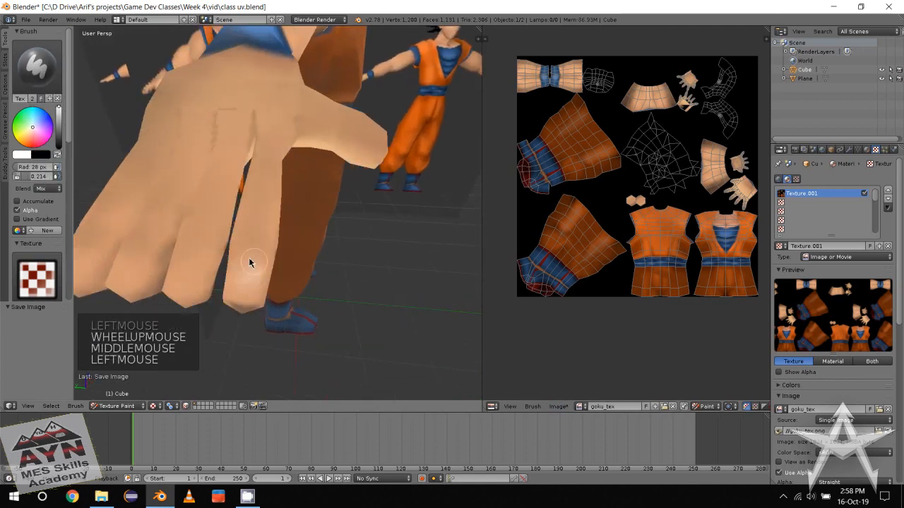
left_click(252, 268)
left_click(251, 295)
key("ctrl+z")
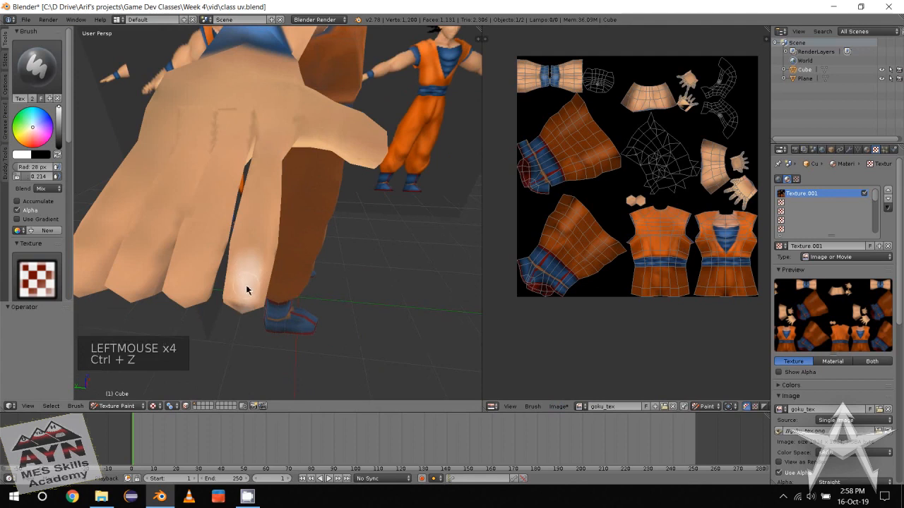
key("ctrl+z")
key("ctrl+z")
Paint white fingernails on the tips of the index and middle fingers
left_click(242, 287)
left_click(240, 283)
left_click(241, 286)
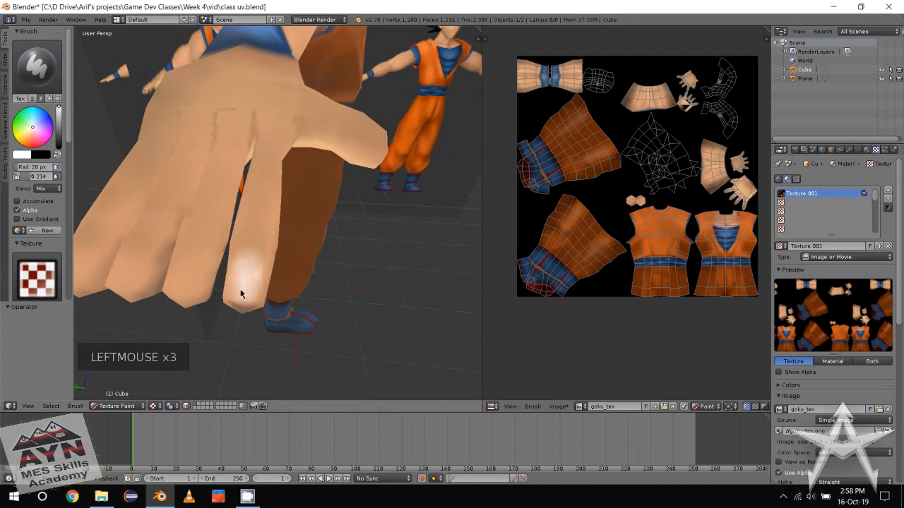
left_click(186, 276)
left_click(182, 288)
left_click(185, 288)
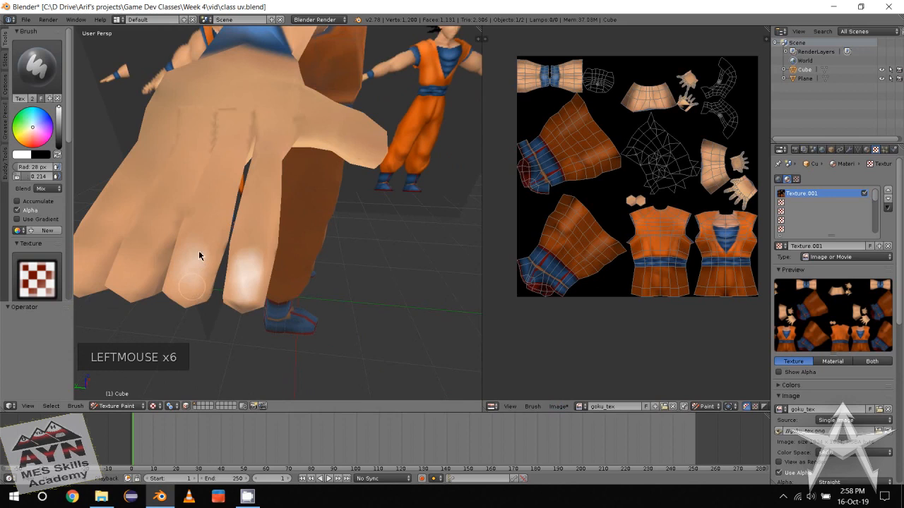
left_click(187, 290)
Strengthen the middle finger's white nail and paint matching nails on the ring and little fingers
middle_click(202, 298, "alt")
middle_click_drag(202, 298, 282, 261)
left_click(311, 262)
left_click(315, 261)
left_click(323, 258)
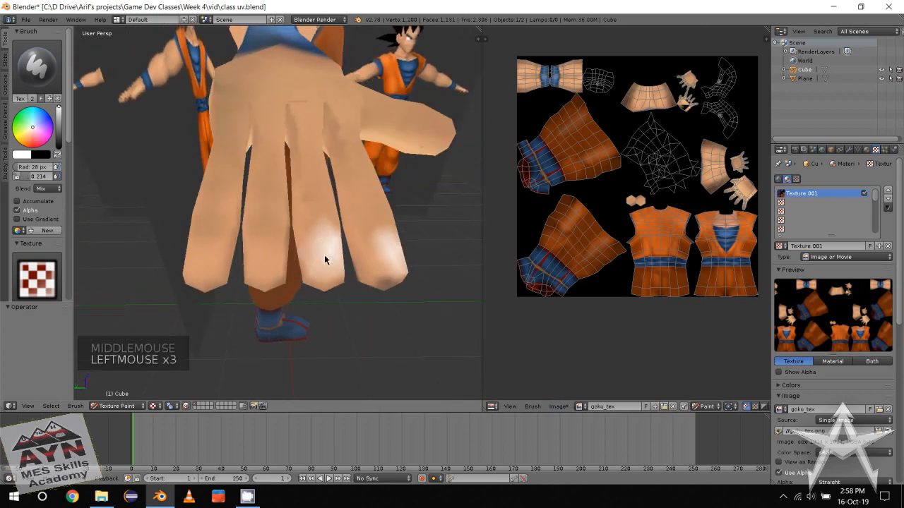
left_click(257, 259)
left_click(263, 267)
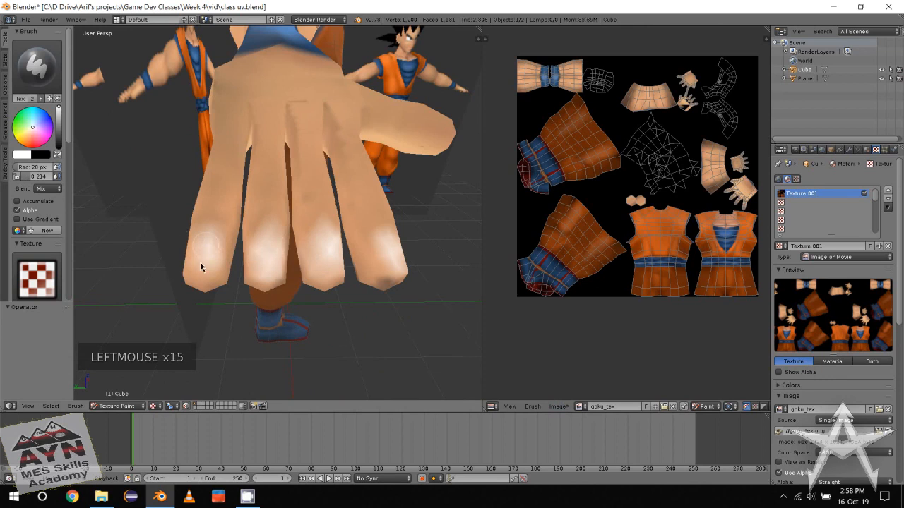
left_click(200, 267)
Paint a white nail on the tip of the thumb
middle_click(248, 247, "alt")
mouse_move(247, 246)
middle_mouse_down()
mouse_move(235, 248)
mouse_move(263, 233)
middle_mouse_up()
middle_click(245, 233, "alt")
middle_click(261, 229, "alt")
left_click(225, 205)
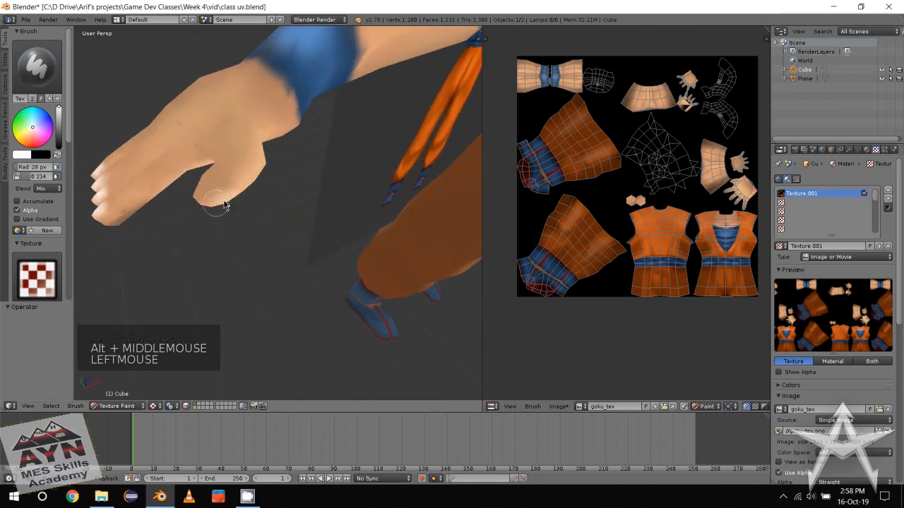
left_click(221, 204)
left_click(220, 205)
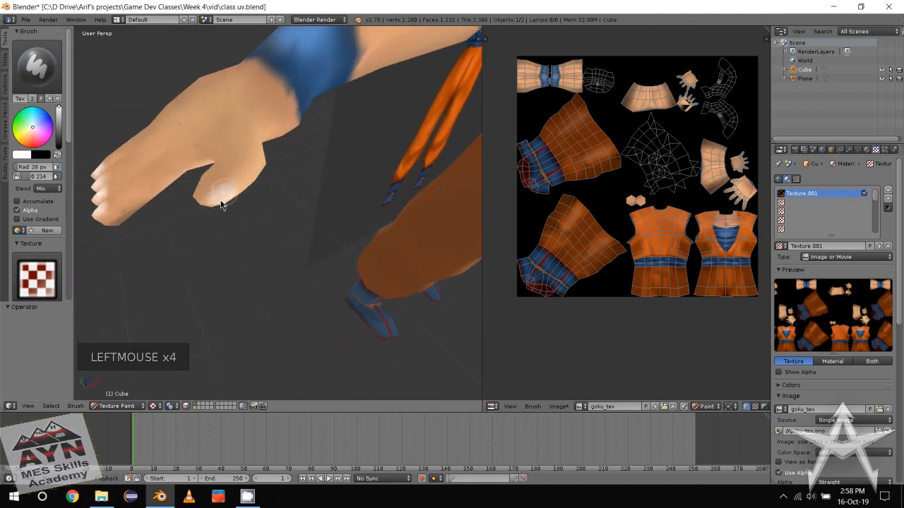
Save the goku_tex image with the painted fingernails
scroll(243, 294, "down", 3)
middle_click_drag(218, 205, 195, 283)
scroll(205, 276, "down", 3)
middle_click(284, 252, "alt")
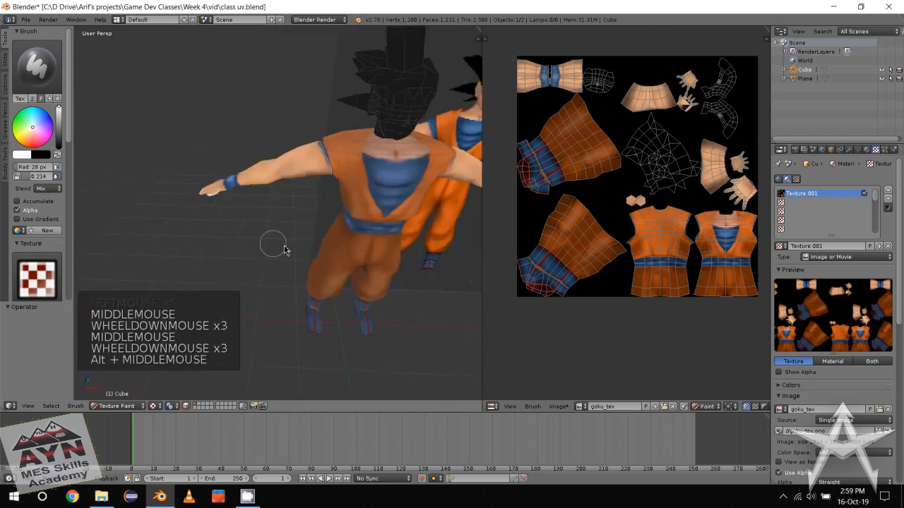
key("ctrl+s")
middle_click_drag(284, 252, 215, 360)
key("alt+s")
Turn off face selection masking and switch the model to Edit Mode
scroll(272, 252, "down", 2)
middle_click(272, 252, "alt")
scroll(295, 256, "up", 2)
left_click(151, 407)
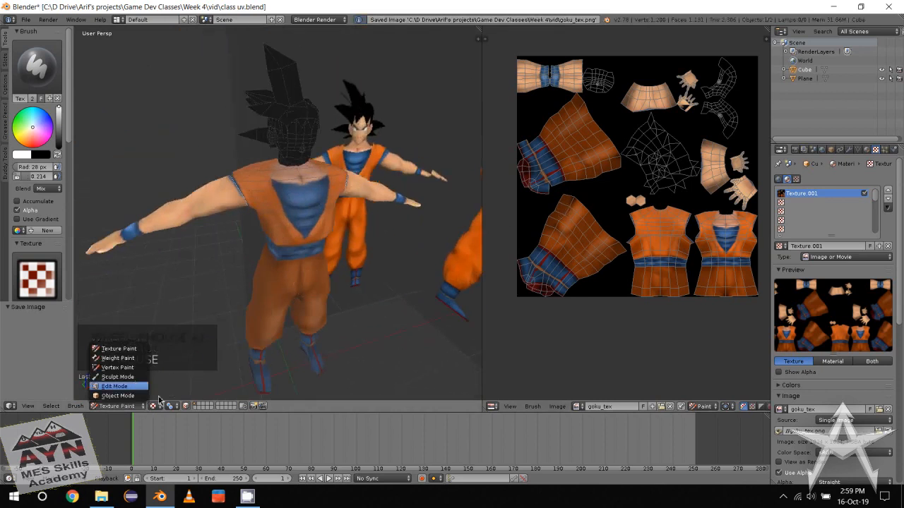
left_click(131, 381)
middle_click_drag(207, 327, 244, 279)
middle_click_drag(244, 279, 208, 321, "alt")
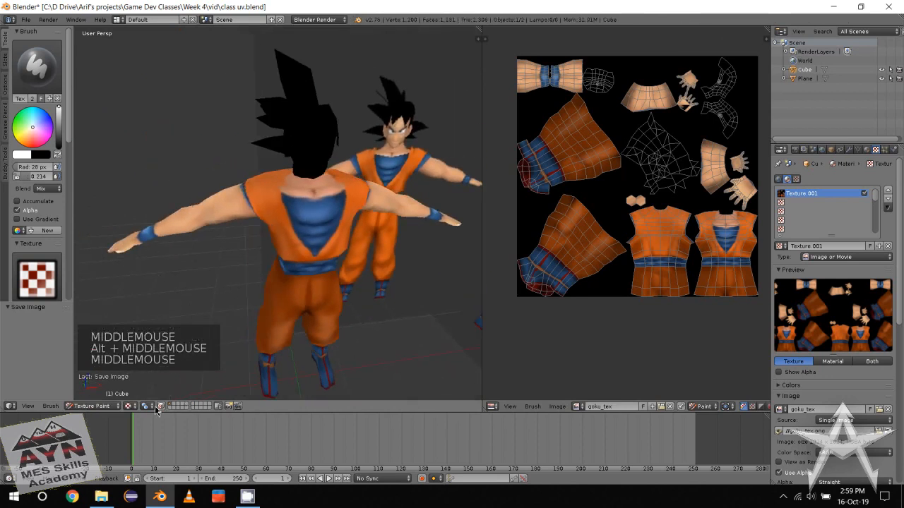
left_click(92, 406)
left_click(113, 383)
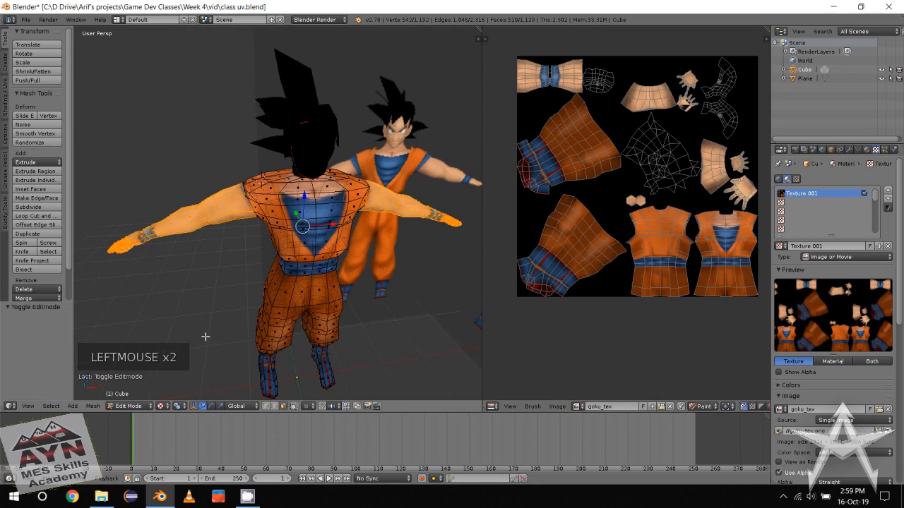
Clear the arm selection and select the whole hair mesh through its linked faces
left_click(253, 292)
scroll(253, 292, "up", 2)
middle_click_drag(253, 292, 235, 322)
scroll(244, 327, "up", 1)
middle_click_drag(290, 208, 273, 276)
scroll(287, 290, "down", 2)
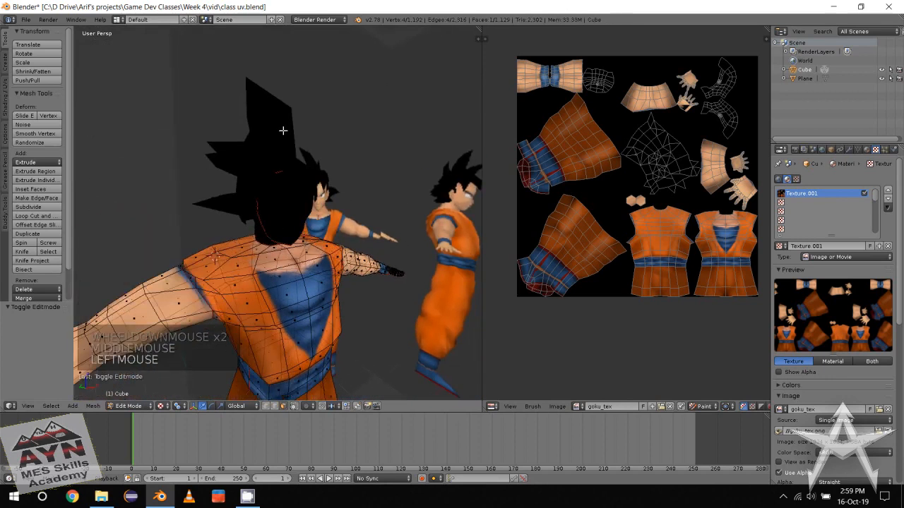
key("ctrl+l")
middle_click_drag(285, 138, 297, 231)
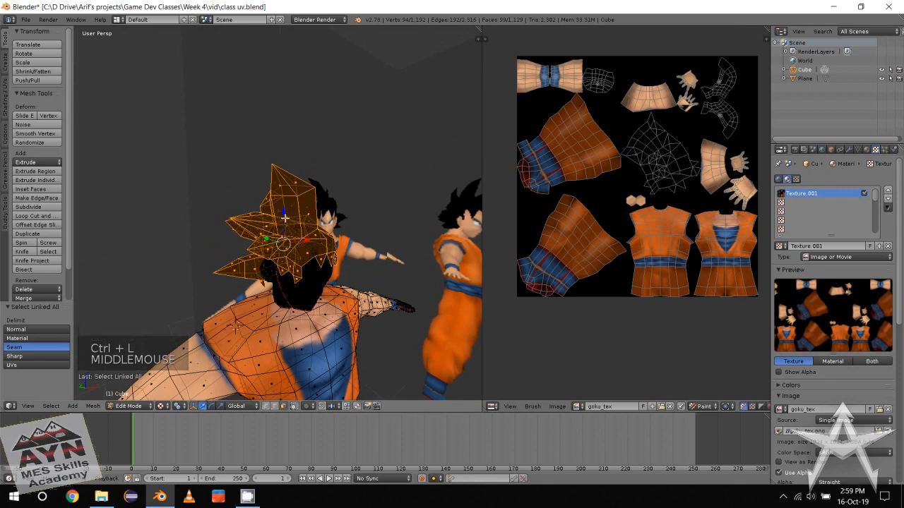
Move the selected hair up 2 units along the Z axis, clear of the head
left_click_drag(284, 218, 305, 74)
scroll(285, 135, "down", 1)
mouse_move(310, 122)
middle_mouse_down()
mouse_move(284, 136)
mouse_move(296, 130)
middle_mouse_up()
left_click_drag(280, 152, 300, 88)
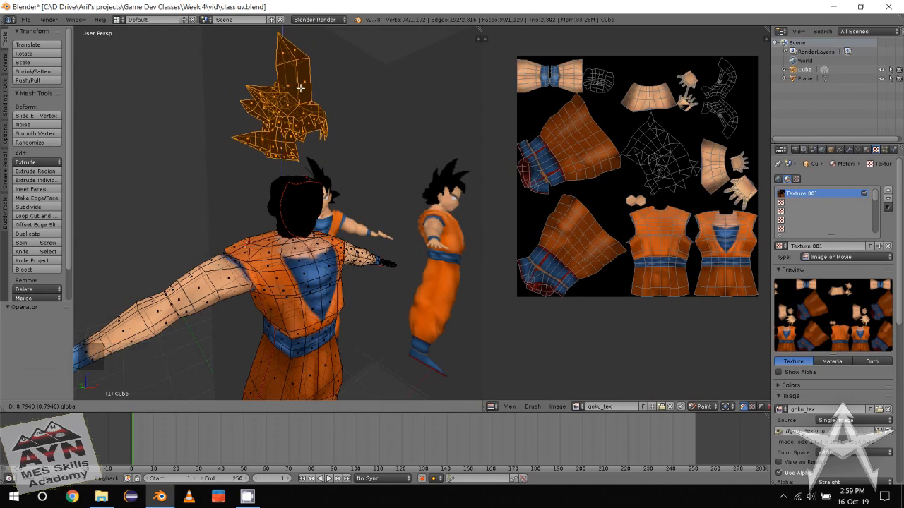
key("2")
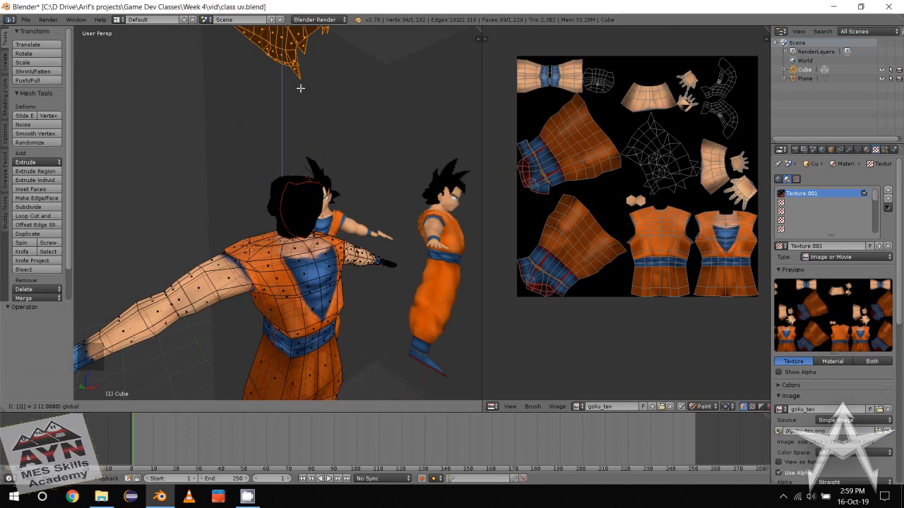
key("Return")
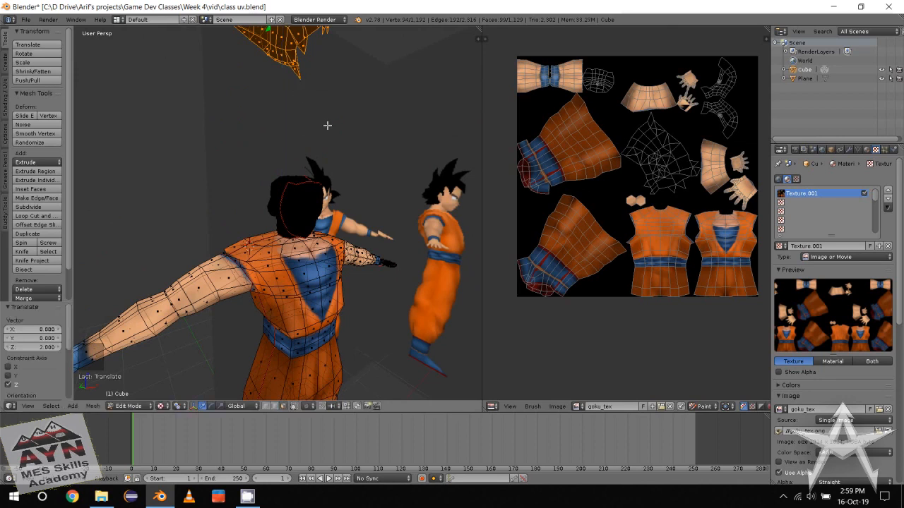
Select all the linked faces of the head, including the ears, and show the model in front orthographic view
middle_click_drag(297, 159, 313, 138)
scroll(313, 138, "up", 2)
middle_click_drag(313, 138, 310, 160)
left_click(298, 137, "alt")
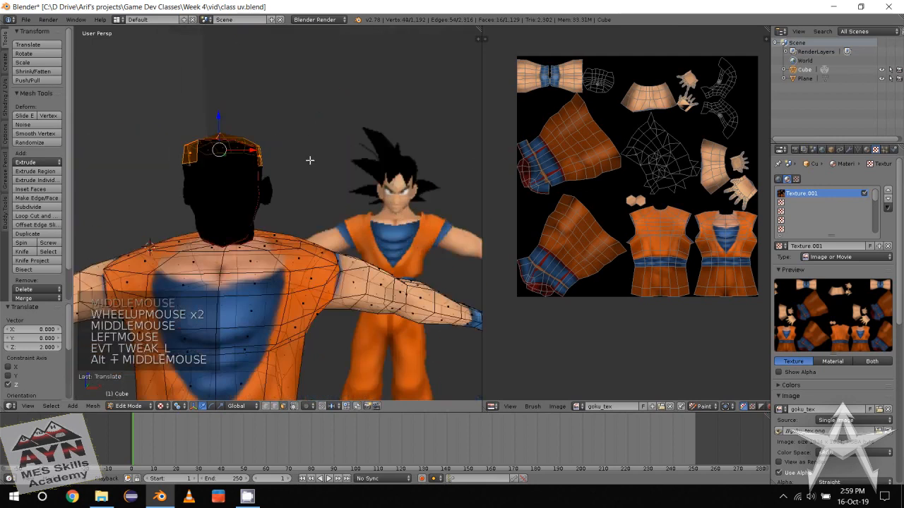
middle_click_drag(226, 149, 247, 163, "alt")
middle_click_drag(247, 164, 269, 186, "alt")
left_click_drag(339, 139, 292, 208)
middle_click_drag(292, 208, 305, 204)
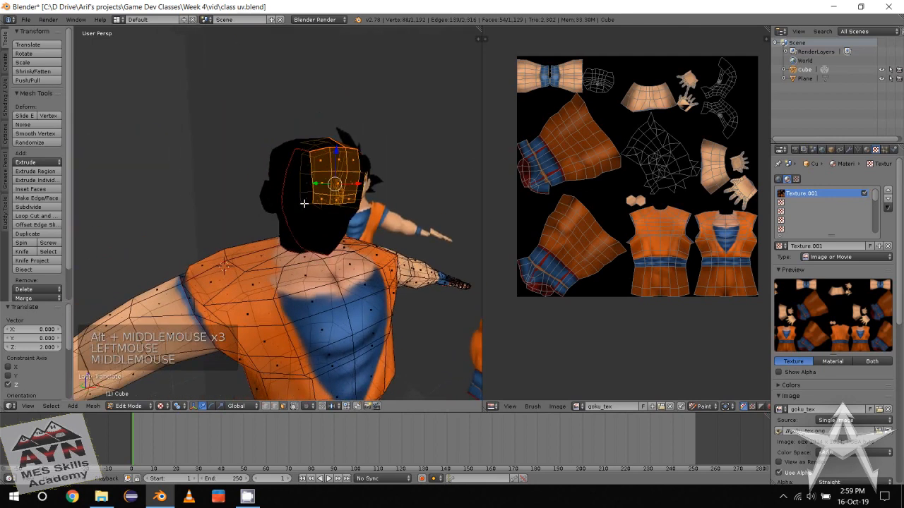
key("ctrl+l")
left_click_drag(279, 108, 356, 167)
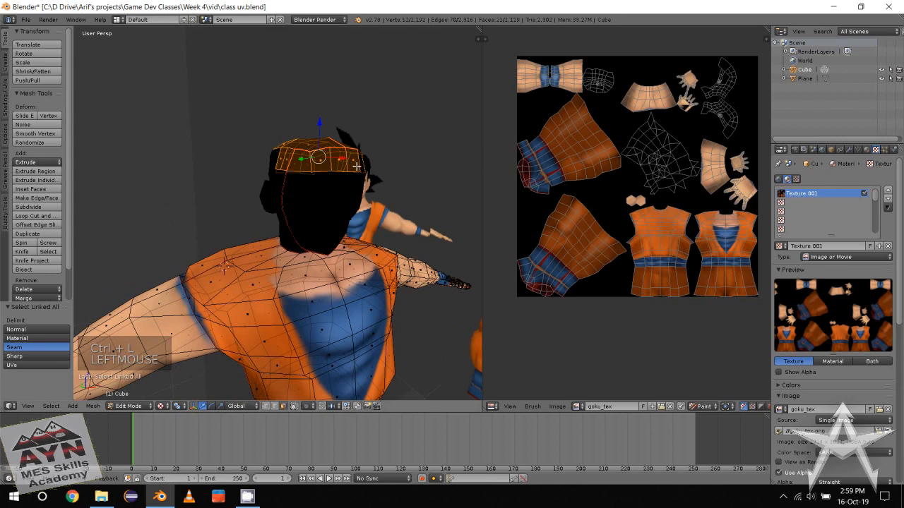
key("ctrl+l")
mouse_move(355, 166)
middle_mouse_down()
mouse_move(334, 162)
mouse_move(347, 171)
middle_mouse_up()
key("f")
scroll(340, 177, "up", 2)
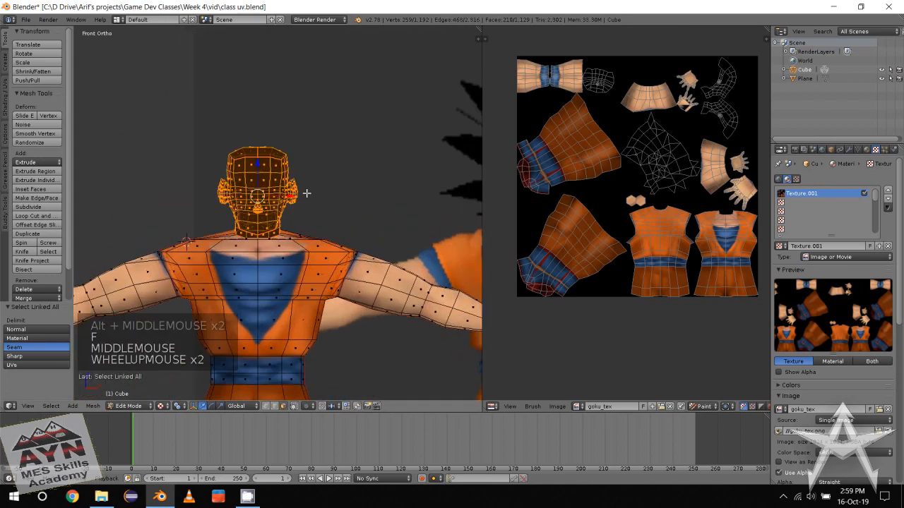
middle_click_drag(254, 192, 292, 238)
scroll(292, 238, "down", 2)
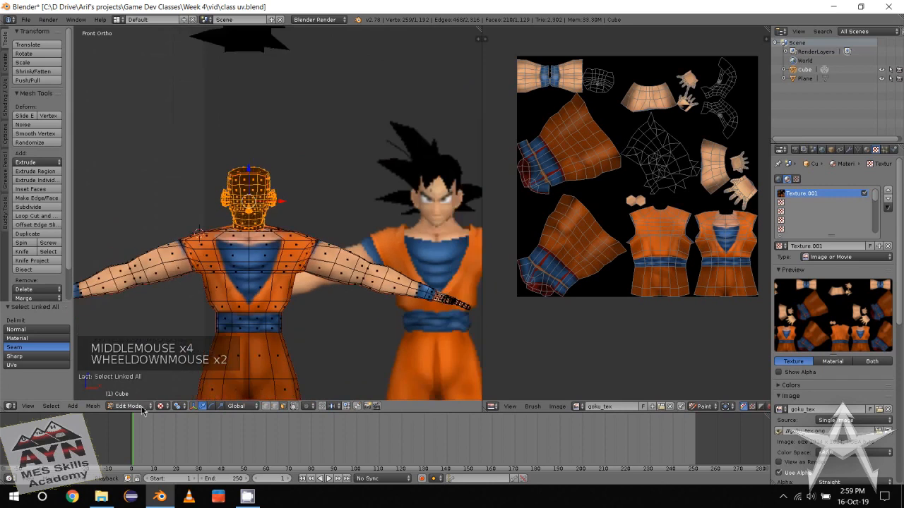
Return to Object Mode and move the reference plane about -1.413 units along X so its face sits beside the model's head
left_click(142, 406)
left_click(135, 395)
scroll(317, 127, "down", 1)
middle_click_drag(318, 127, 379, 183, "shift")
scroll(334, 99, "down", 2)
scroll(389, 177, "down", 3)
left_click_drag(335, 313, 291, 315)
scroll(259, 180, "up", 6)
scroll(279, 153, "up", 2)
middle_click_drag(192, 126, 297, 177, "shift")
scroll(296, 179, "up", 2)
middle_click_drag(300, 211, 296, 262, "shift")
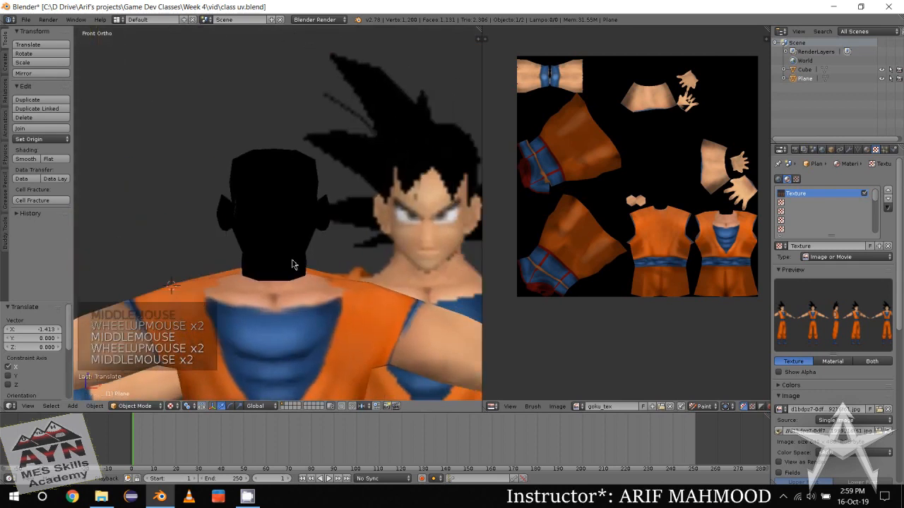
Select the Goku model in Object Mode and switch it to Texture Paint mode
left_click(135, 406)
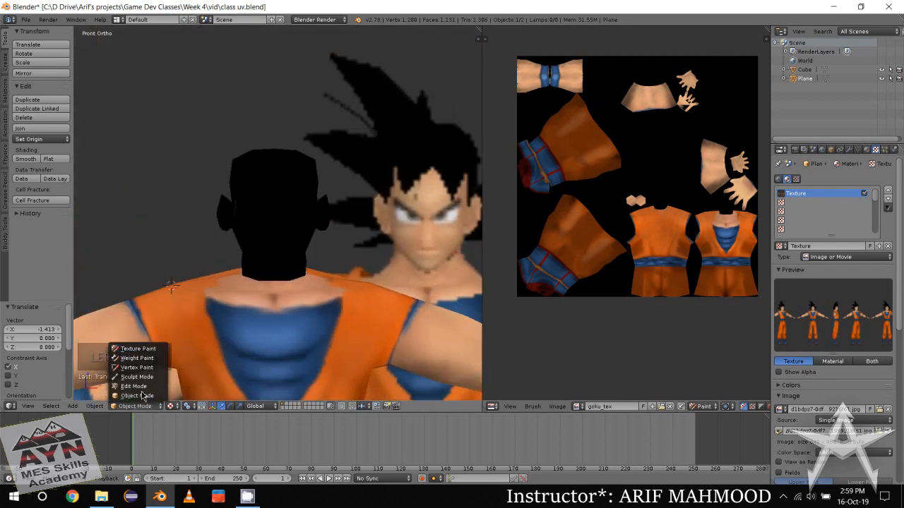
left_click(143, 396)
left_click(229, 308)
left_click(137, 406)
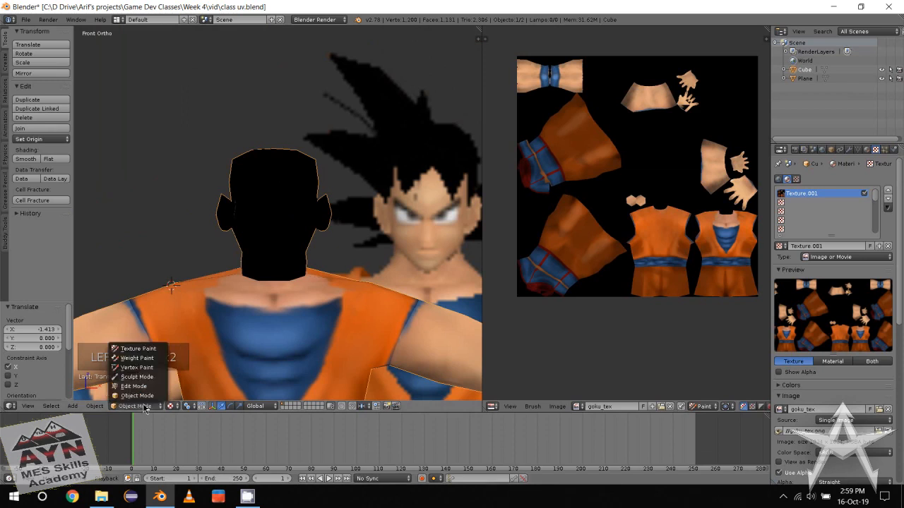
left_click(138, 349)
scroll(192, 317, "up", 1)
middle_click_drag(192, 317, 184, 316, "shift")
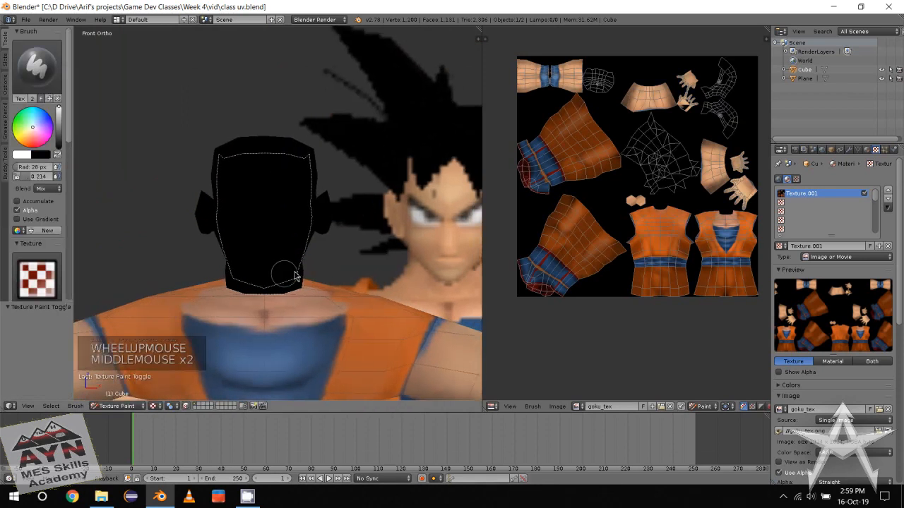
Set the brush strength to 1.000 and sample the light skin tone from the reference's face
left_click_drag(32, 176, 55, 177)
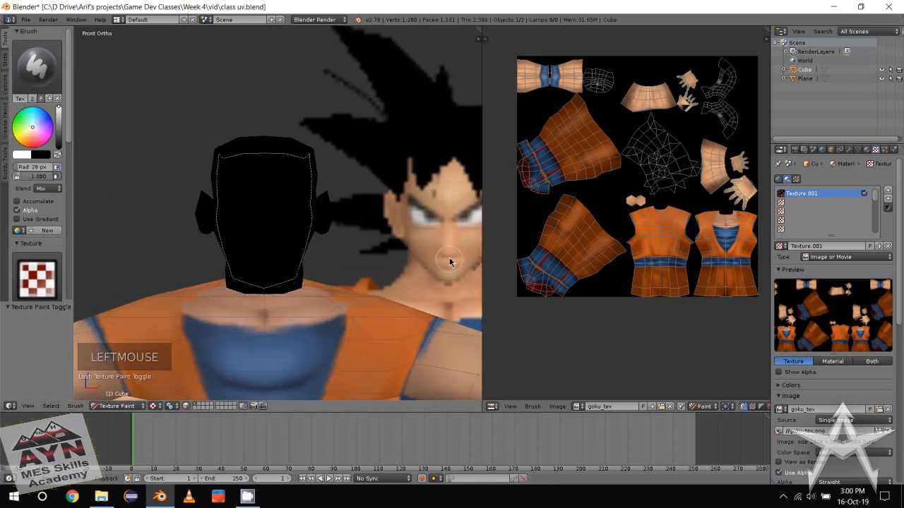
right_click(455, 234)
right_click(451, 235)
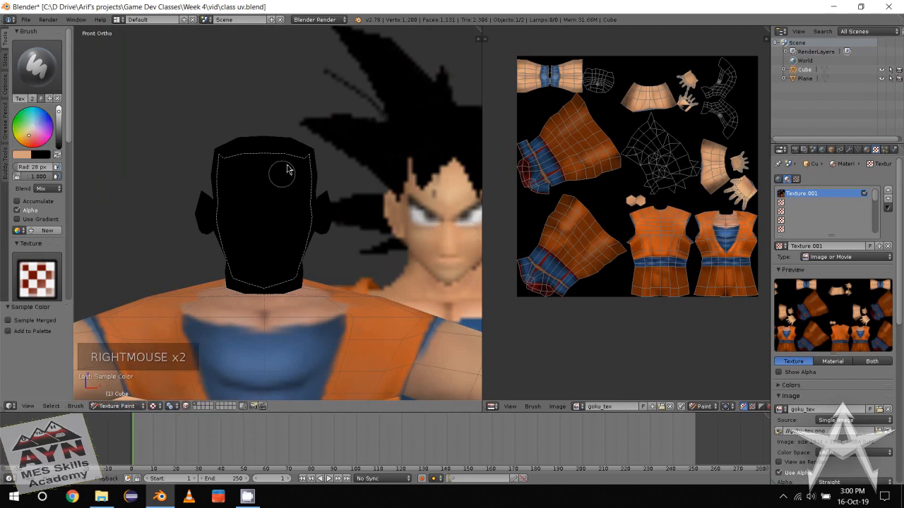
Enlarge the brush radius to 124 px and paint the front of the head and ears with the skin tone
key("bracketright")
key("bracketright")
key("bracketright")
key("bracketright")
key("bracketright")
key("bracketright")
key("bracketright")
key("bracketright")
key("bracketright")
key("bracketright")
key("bracketright")
key("bracketright")
key("bracketright")
key("bracketright")
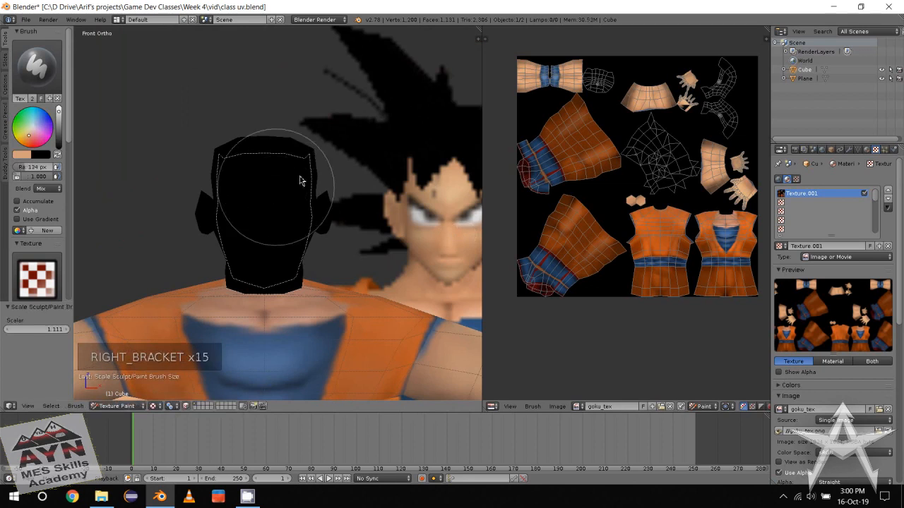
mouse_move(299, 182)
left_mouse_down()
mouse_move(283, 212)
mouse_move(243, 229)
mouse_move(275, 199)
left_mouse_up()
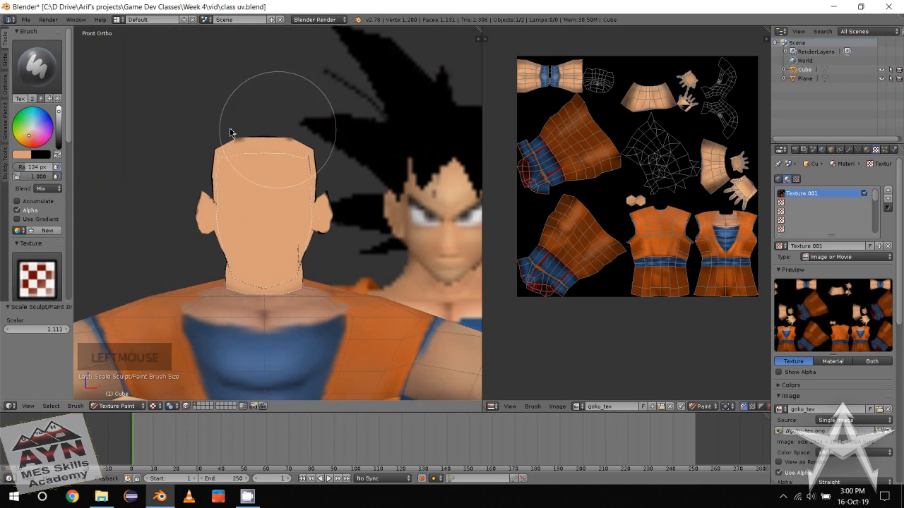
Turn off Occlude, Cull and Normal for projection painting and cover the rest of the head with the skin tone
left_click(7, 84)
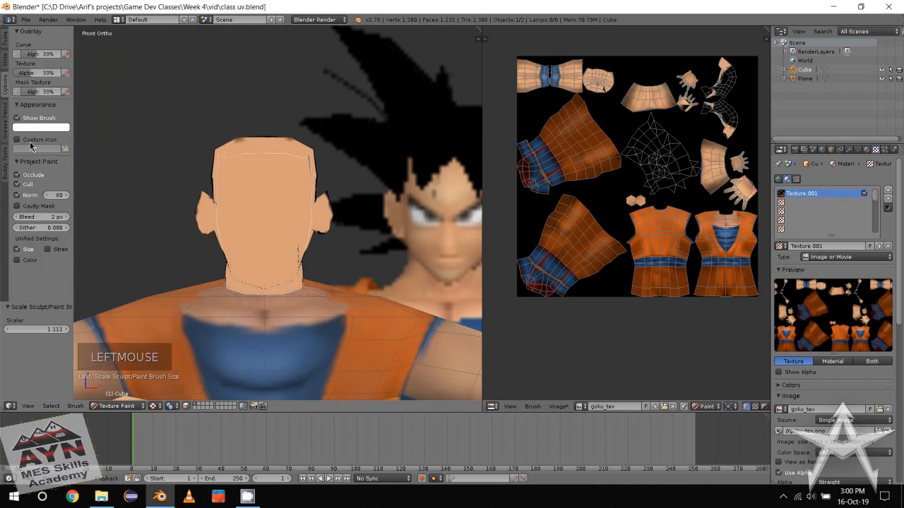
left_click(5, 40)
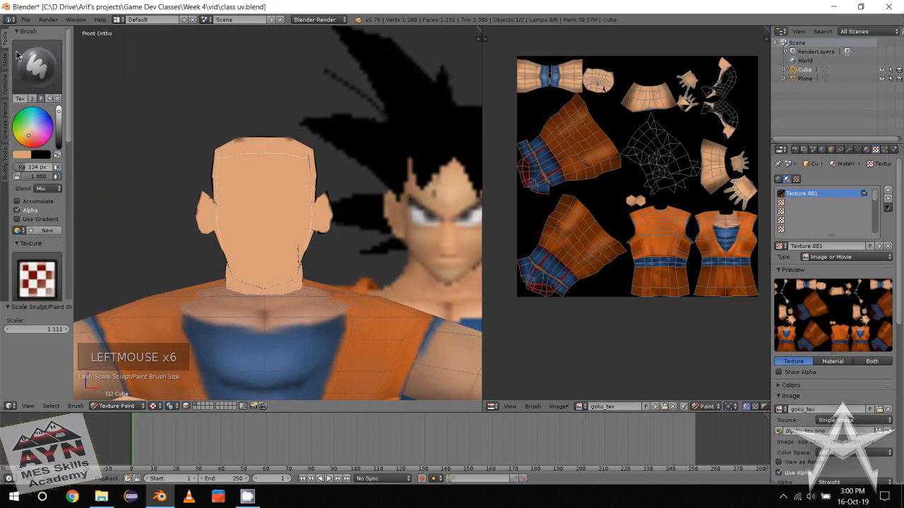
left_click(353, 158)
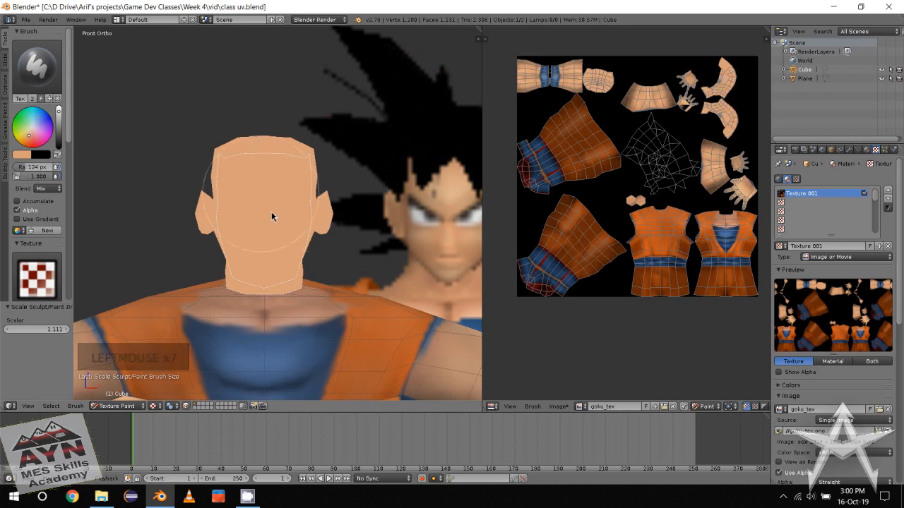
Turn Occlude, Cull and Normal back on and sample a darker skin shade from the reference's face
mouse_move(409, 268)
middle_mouse_down("shift")
mouse_move(372, 278)
mouse_move(339, 273)
middle_mouse_up("shift")
scroll(394, 267, "up", 1)
right_click(360, 220)
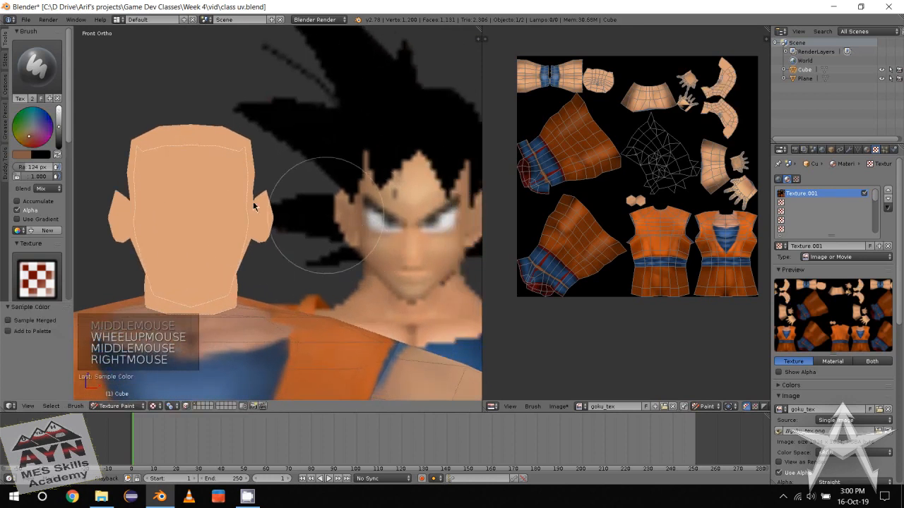
left_click(5, 85)
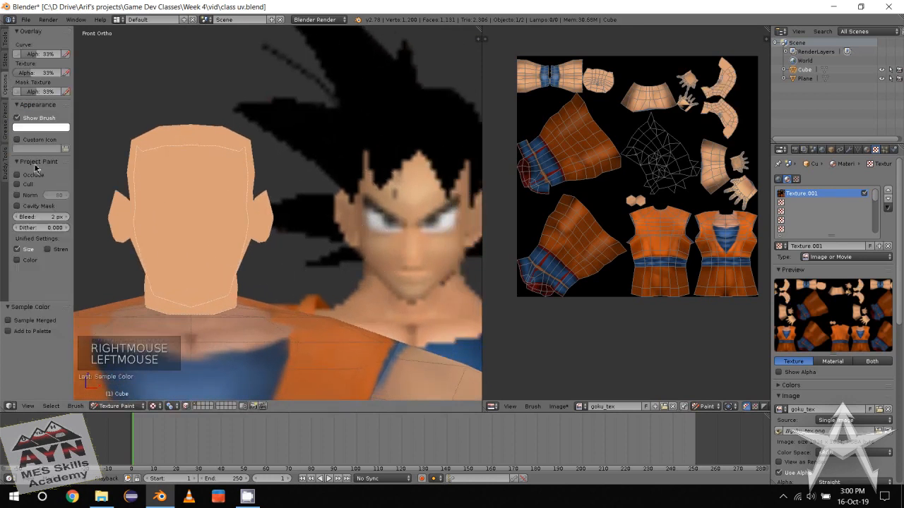
left_click(4, 39)
right_click(459, 231)
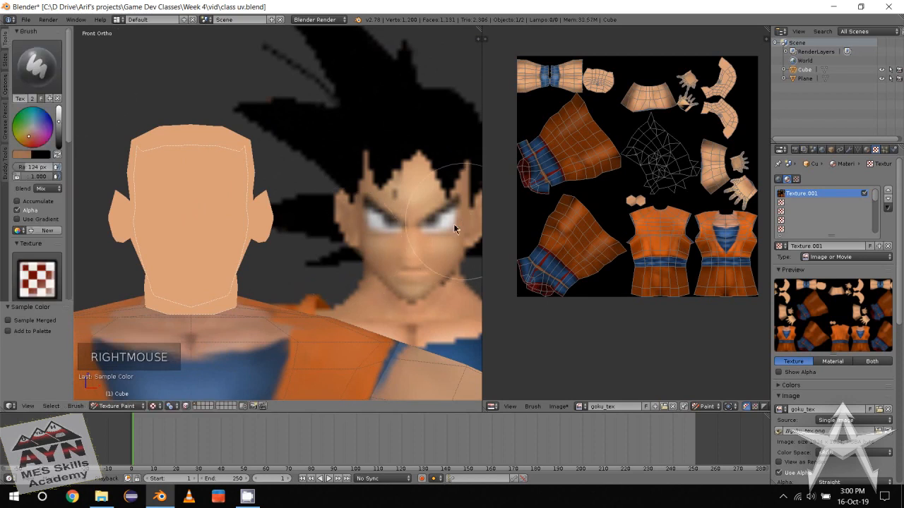
Reduce the brush radius to 45 px and paint darker shading over both eye sockets
middle_click(261, 248)
middle_click_drag(261, 245, 260, 239)
key("bracketleft")
key("bracketleft")
key("bracketleft")
key("bracketleft")
key("bracketleft")
key("bracketleft")
key("bracketleft")
key("bracketleft")
key("bracketleft")
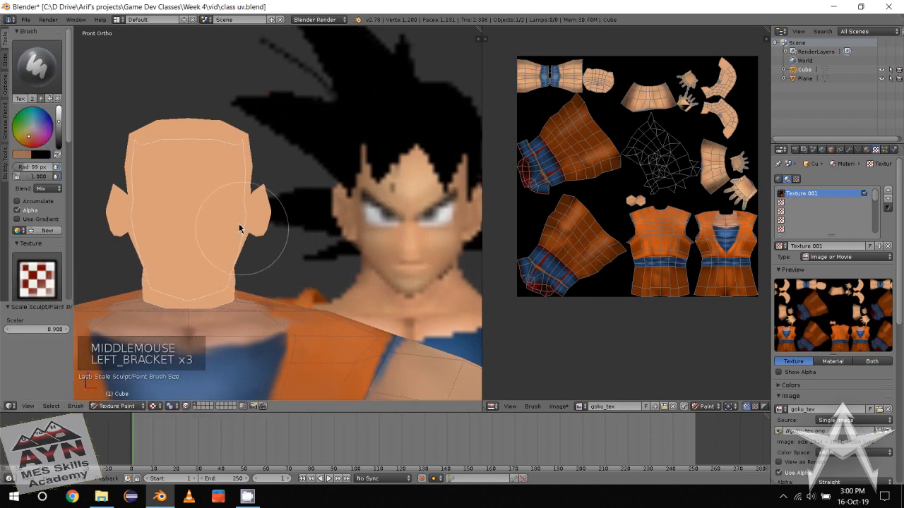
left_click(206, 211)
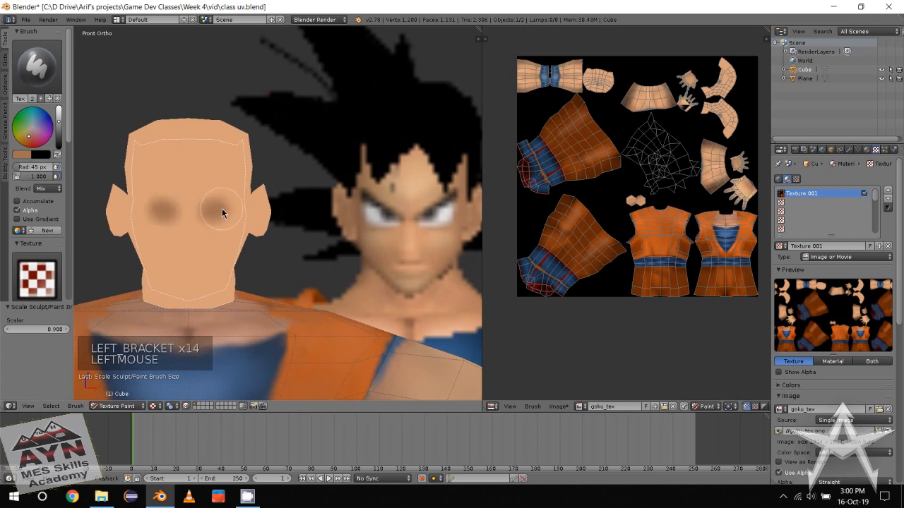
left_click(205, 215)
Reduce the brush radius to 28 px, try a shading dab on the lower face, and undo it
key("bracketleft")
key("bracketleft")
key("bracketleft")
key("bracketleft")
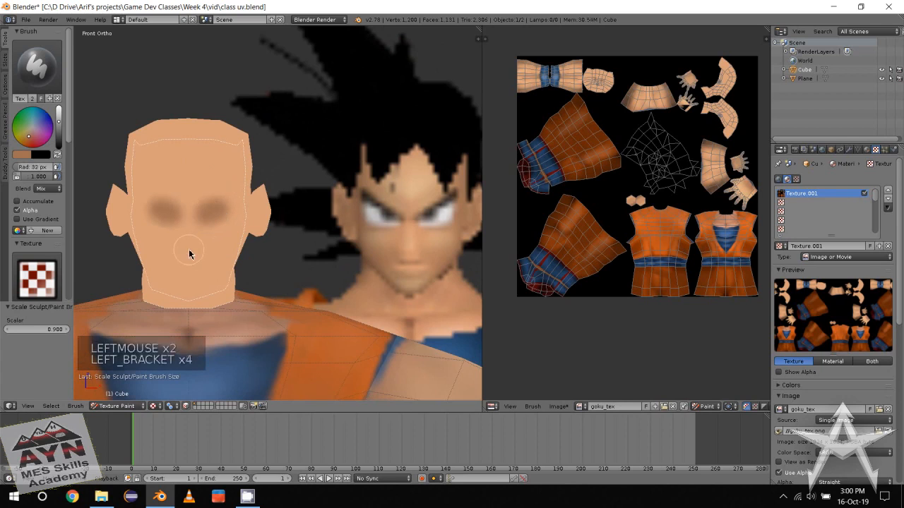
left_click(190, 260)
key("ctrl+z")
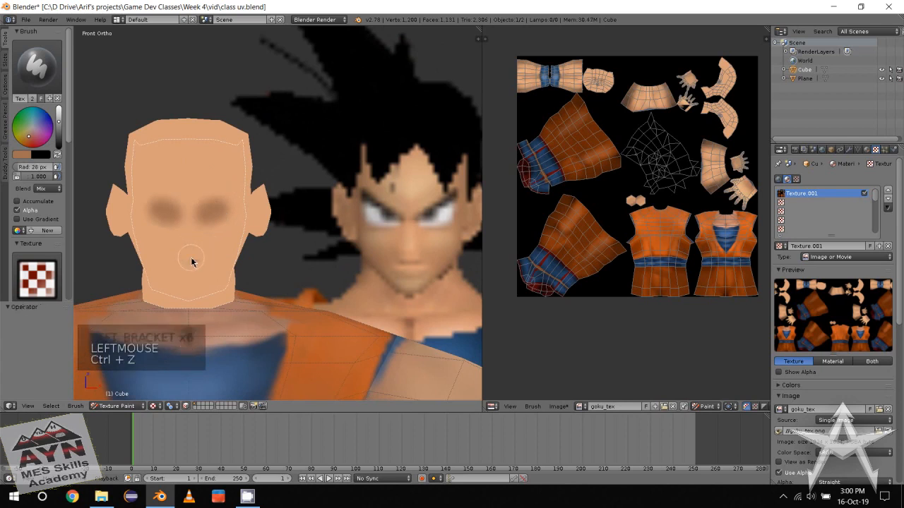
Examine the head's mesh around the face and nose in Edit Mode, and return to Texture Paint mode
middle_click(198, 261, "alt")
key("z")
scroll(202, 262, "down", 3)
mouse_move(202, 262)
middle_mouse_down()
mouse_move(219, 346)
mouse_move(299, 169)
mouse_move(285, 317)
mouse_move(308, 357)
mouse_move(307, 279)
middle_mouse_up()
scroll(284, 317, "down", 8)
scroll(307, 279, "up", 1)
scroll(307, 279, "up", 14)
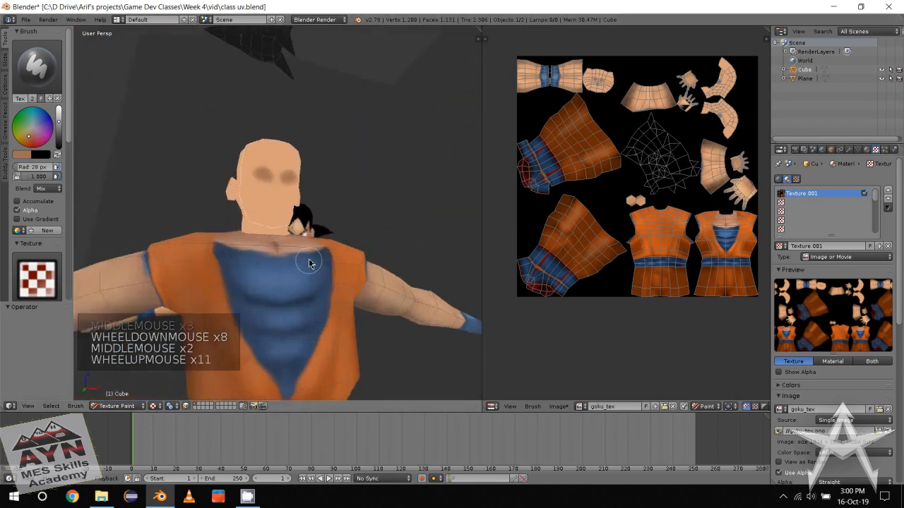
left_click(117, 406)
left_click(115, 387)
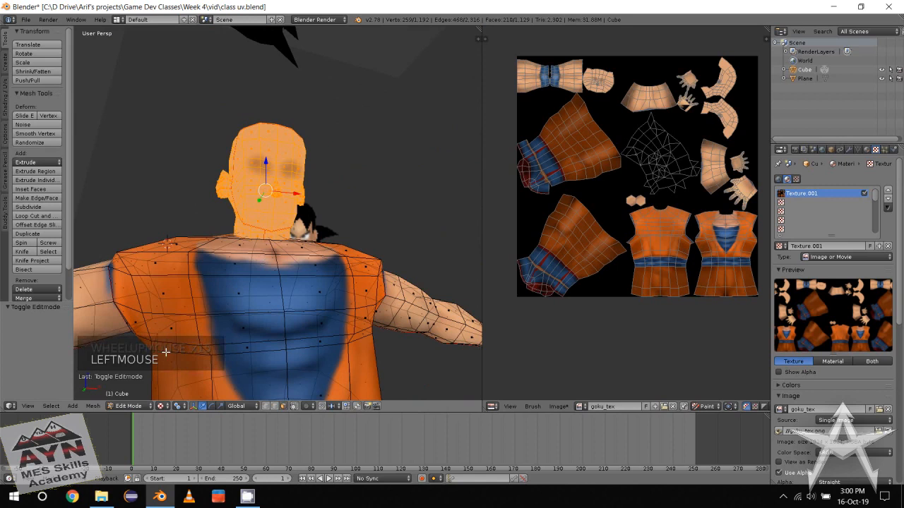
key("z")
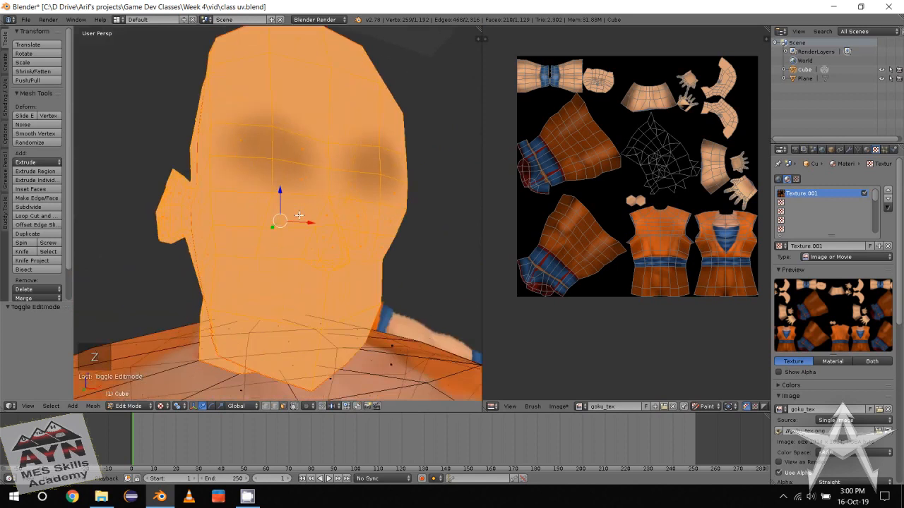
middle_click_drag(332, 253, 288, 209)
scroll(284, 245, "down", 1)
left_click(116, 406)
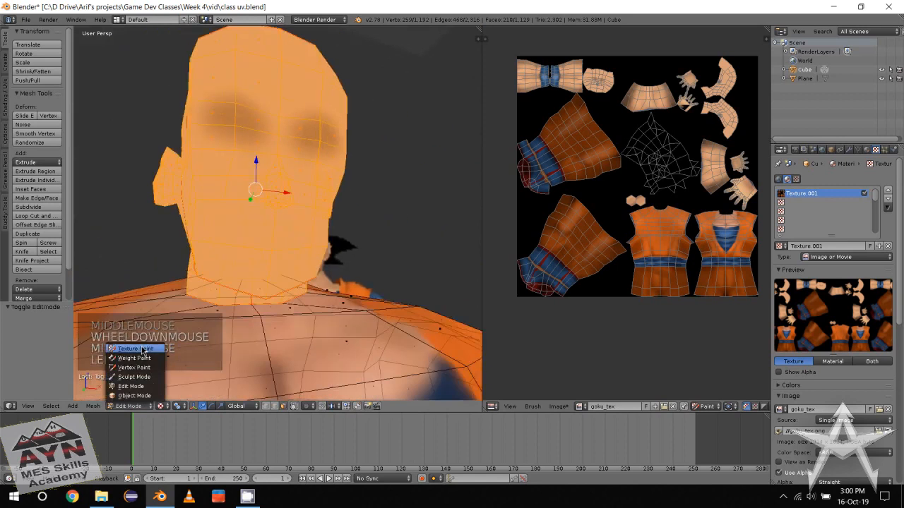
left_click(123, 350)
Paint the darker skin shade on the underside of the nose, undoing and repainting the first stroke
middle_click(171, 335, "alt")
scroll(180, 330, "up", 2)
middle_click(221, 299, "alt")
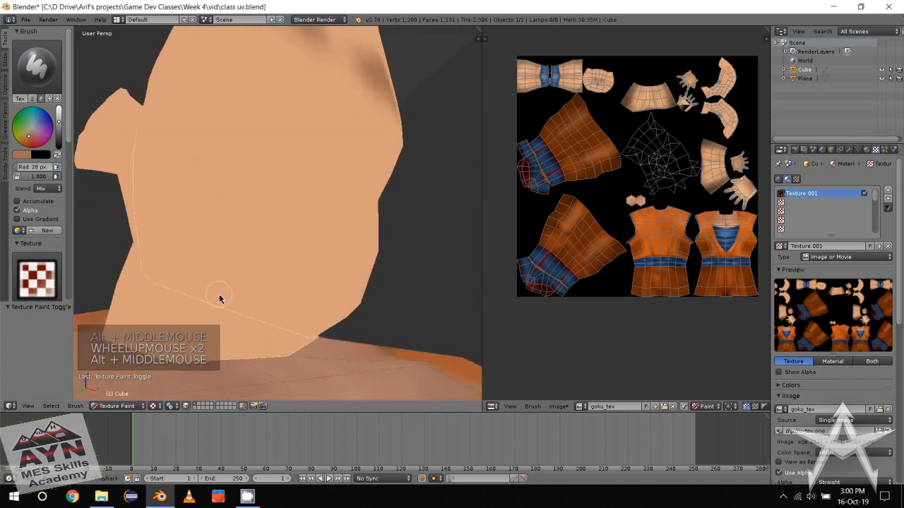
scroll(221, 299, "down", 1)
middle_click_drag(221, 299, 244, 310)
middle_click(244, 311, "alt")
middle_click(339, 261, "alt")
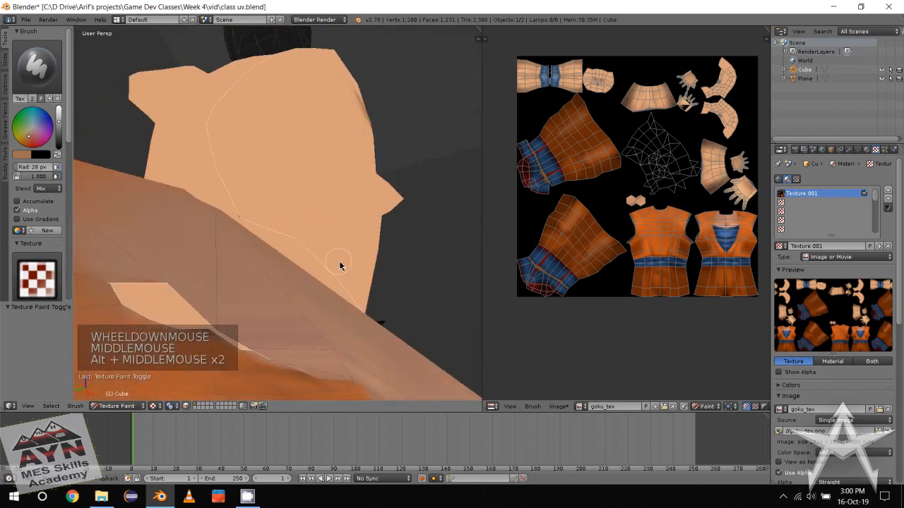
left_click(367, 198)
mouse_move(374, 216)
middle_mouse_down("alt")
mouse_move(333, 224)
mouse_move(272, 187)
mouse_move(258, 236)
middle_mouse_up("alt")
key("ctrl+z")
left_click(284, 184)
scroll(258, 235, "down", 1)
middle_click(258, 236)
Lower the brush strength to about 0.575 and shade the inner part of both ears
left_click_drag(42, 176, 32, 177)
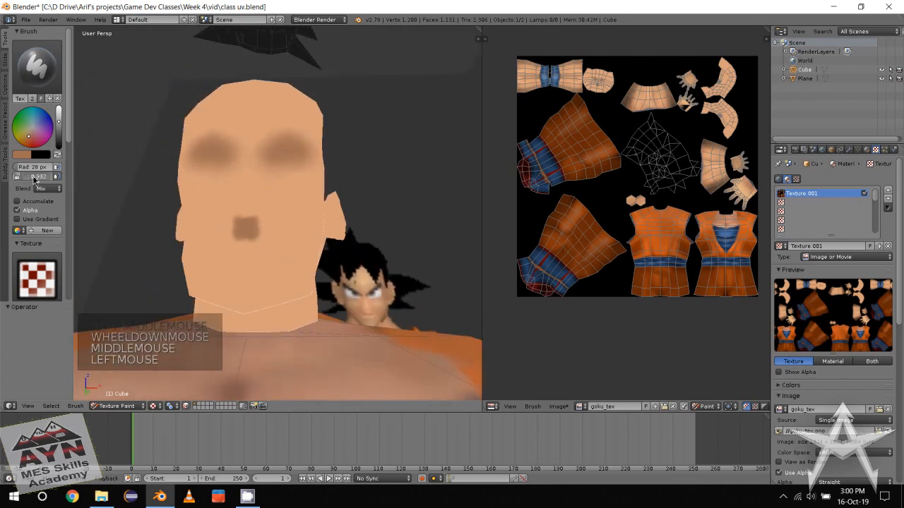
middle_click_drag(239, 240, 207, 253, "alt")
scroll(207, 253, "down", 2)
mouse_move(207, 253)
middle_mouse_down()
mouse_move(196, 255)
mouse_move(210, 262)
middle_mouse_up()
scroll(210, 262, "up", 2)
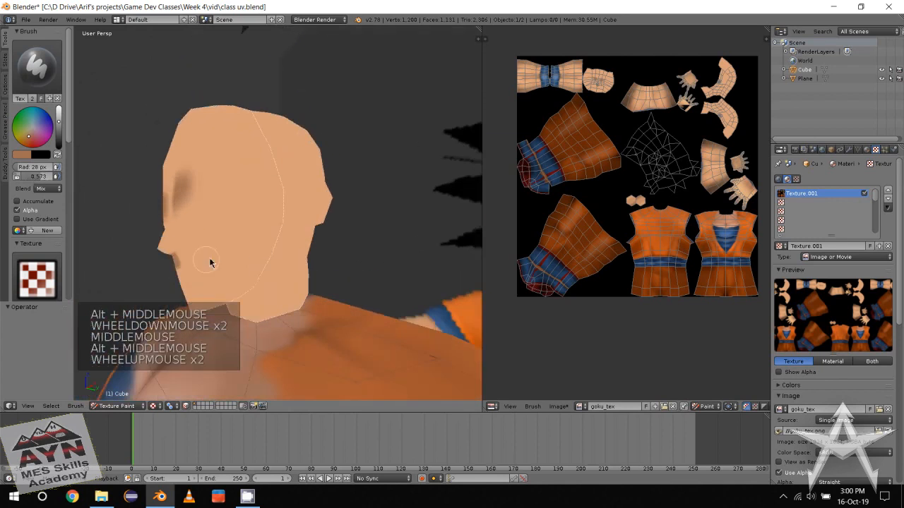
left_click(320, 198)
mouse_move(317, 202)
middle_mouse_down("alt")
mouse_move(259, 234)
mouse_move(295, 240)
mouse_move(343, 222)
mouse_move(282, 254)
mouse_move(346, 293)
middle_mouse_up("alt")
left_click(282, 254)
Try shading the underside of the chin and jaw from below, and undo the strokes
scroll(339, 293, "down", 1)
middle_click_drag(283, 310, 286, 235)
scroll(286, 234, "up", 1)
left_click_drag(284, 230, 198, 228)
middle_click_drag(199, 228, 271, 252, "alt")
key("ctrl+z")
scroll(272, 253, "up", 3)
middle_click_drag(257, 282, 262, 253)
scroll(259, 266, "down", 2)
scroll(262, 255, "up", 1)
mouse_move(261, 253)
left_mouse_down()
mouse_move(316, 293)
mouse_move(299, 222)
mouse_move(303, 262)
left_mouse_up()
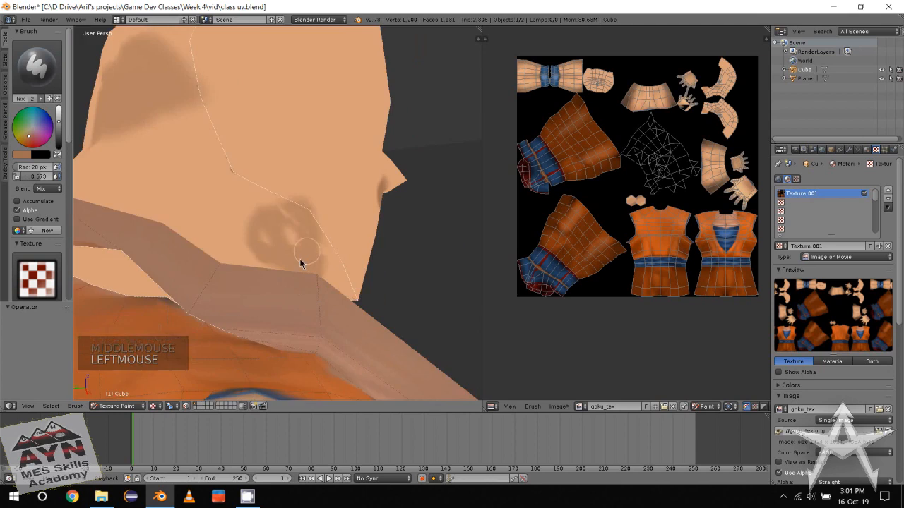
middle_click_drag(303, 262, 285, 250, "alt")
key("ctrl+z")
Paint the darker skin shade across the underside of the chin from one side of the jaw to the other
mouse_move(285, 250)
left_mouse_down()
mouse_move(264, 240)
mouse_move(322, 307)
mouse_move(288, 302)
left_mouse_up()
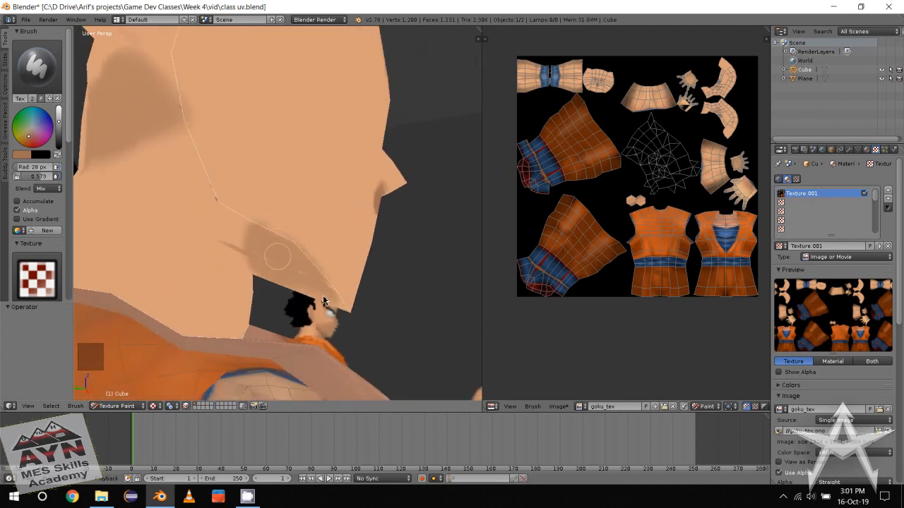
middle_click_drag(323, 300, 161, 249, "alt")
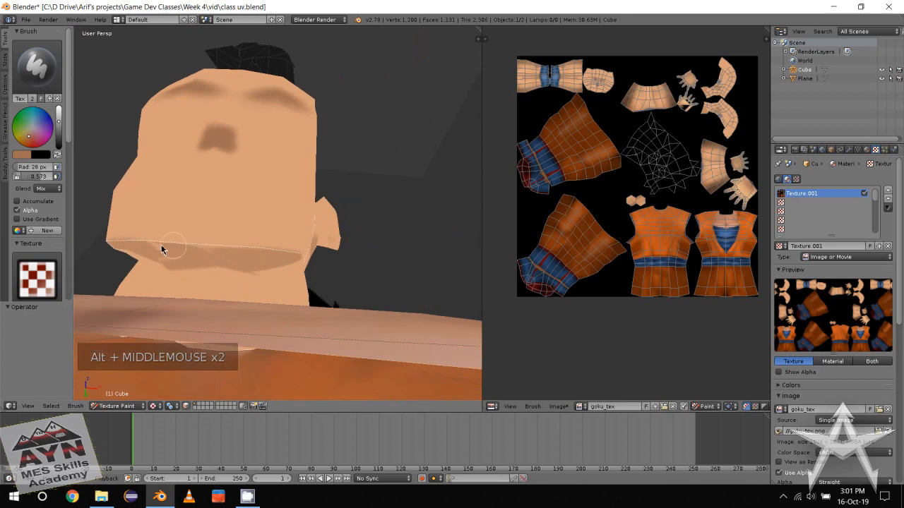
left_click_drag(161, 246, 145, 253)
Paint a darker mouth line below the nose, undoing the first stroke and repainting it
scroll(207, 298, "down", 2)
mouse_move(166, 262)
middle_mouse_down("alt")
mouse_move(207, 299)
mouse_move(188, 296)
mouse_move(243, 267)
mouse_move(230, 271)
mouse_move(247, 286)
mouse_move(233, 290)
middle_mouse_up("alt")
left_click(245, 263)
key("ctrl+z")
left_click(242, 258)
middle_click_drag(233, 290, 212, 291, "alt")
middle_click_drag(213, 291, 216, 292, "alt")
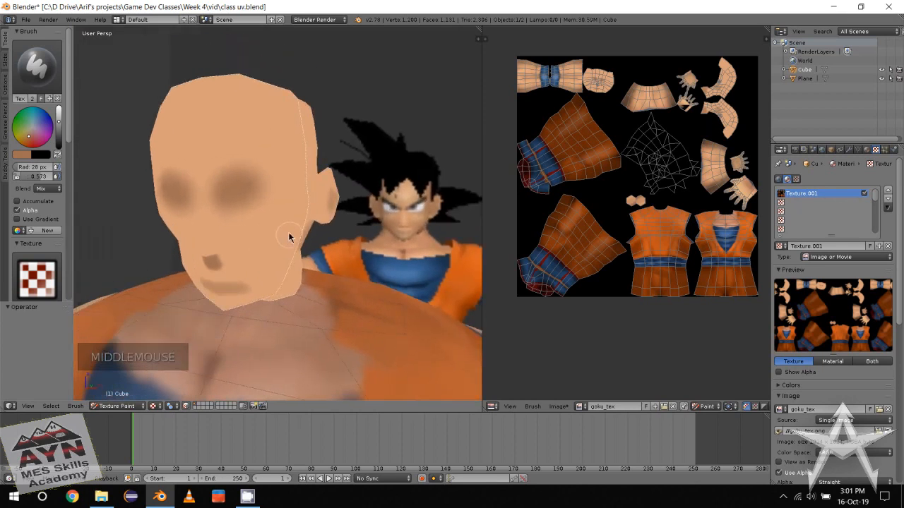
Switch to the Smear brush and show the head in front orthographic view
middle_click_drag(296, 236, 308, 265, "alt")
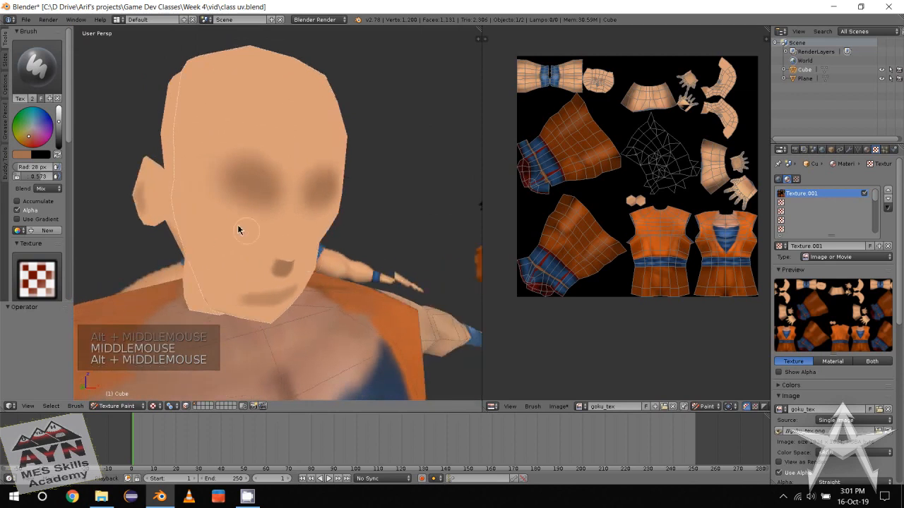
mouse_move(220, 253)
middle_mouse_down("alt")
mouse_move(232, 244)
mouse_move(234, 265)
middle_mouse_up("alt")
left_click(48, 63)
left_click(140, 117)
scroll(247, 250, "down", 3)
scroll(246, 250, "down", 1, "alt")
key("KP_1")
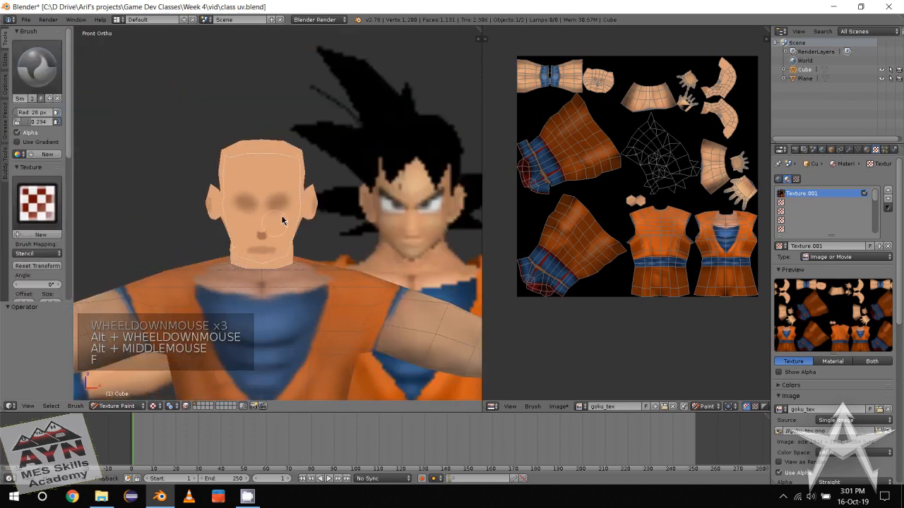
Smear the dark shading of the eye sockets, nose and mouth to blend it into the face's skin tone
left_click_drag(285, 200, 280, 205)
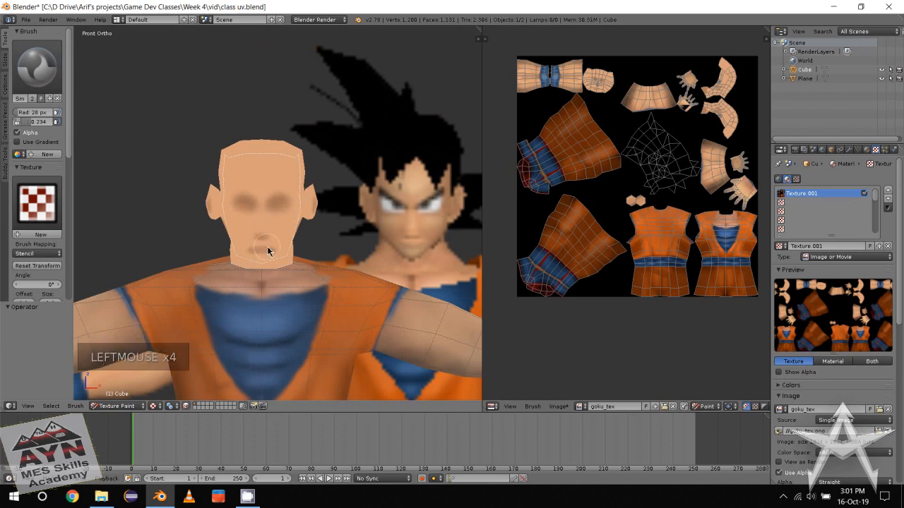
left_click_drag(281, 190, 271, 201)
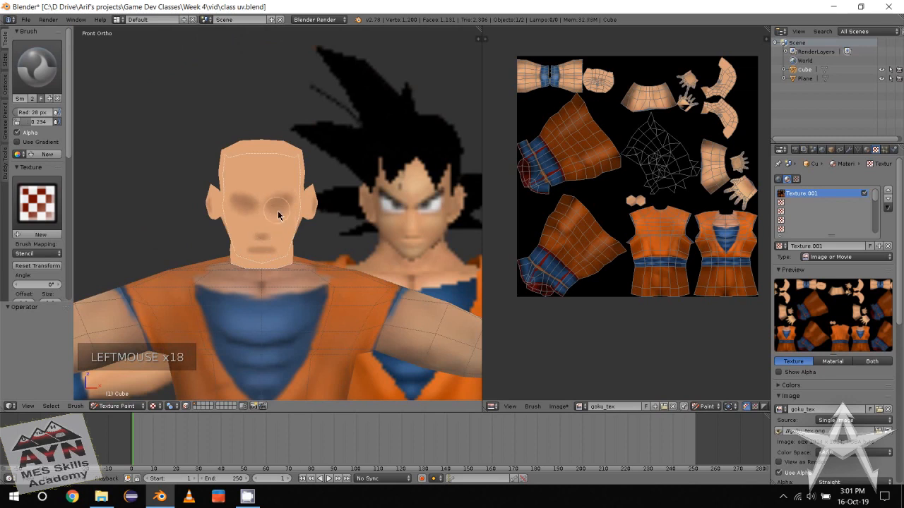
left_click_drag(267, 237, 271, 241)
Smear the shading along the side of the jaw and around the ears to soften it on both sides
mouse_move(308, 229)
middle_mouse_down()
mouse_move(295, 243)
mouse_move(299, 228)
middle_mouse_up()
left_click_drag(306, 221, 298, 248)
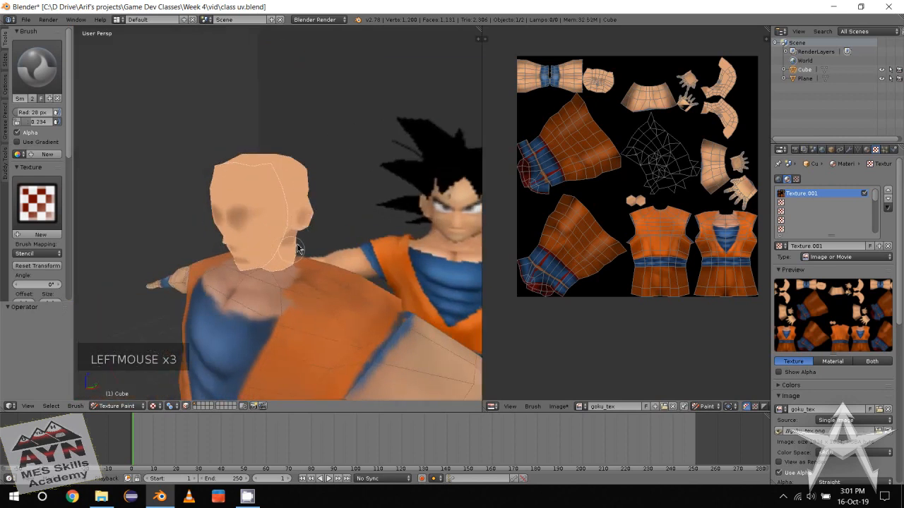
mouse_move(288, 246)
middle_mouse_down("alt")
mouse_move(313, 226)
mouse_move(266, 257)
mouse_move(205, 217)
mouse_move(221, 246)
middle_mouse_up("alt")
left_click(235, 256)
left_click(204, 217)
left_click(204, 217)
Smear the mouth line so its dark edges fade into the surrounding skin above the chin
scroll(221, 247, "up", 1)
left_click(260, 274)
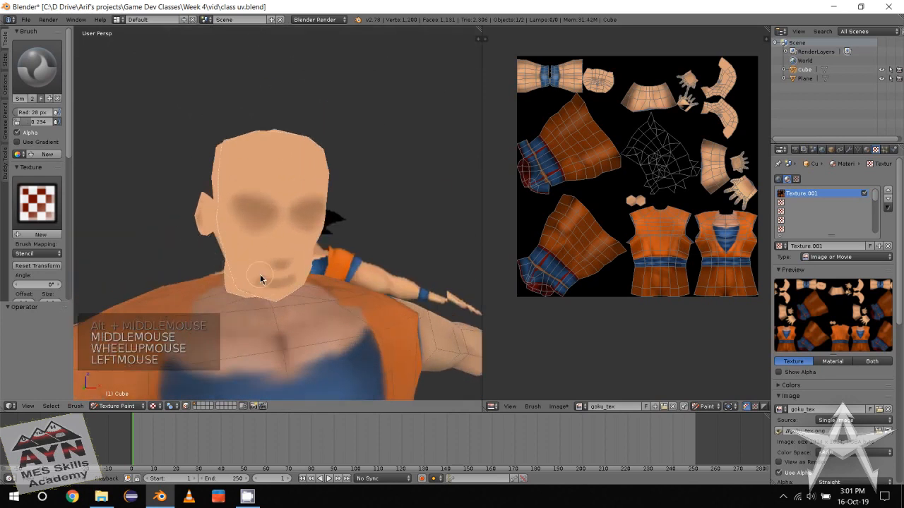
left_click(256, 277)
left_click(272, 280)
left_click(275, 282)
left_click(280, 284)
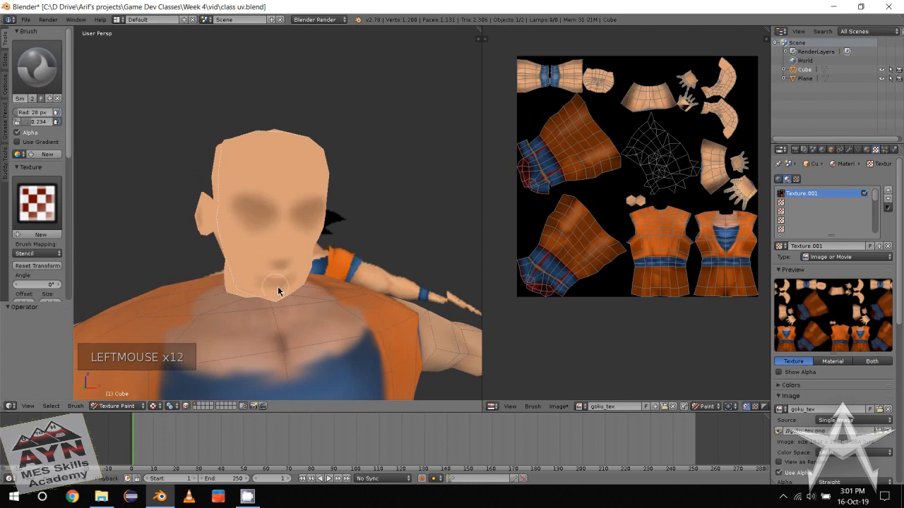
Switch to the TexDraw brush with a light skin colour, strength 1.000 and Lighten blending
middle_click_drag(278, 290, 242, 276, "alt")
scroll(246, 278, "down", 1)
middle_click_drag(242, 276, 226, 262)
scroll(235, 271, "up", 1)
scroll(234, 266, "up", 1)
left_click(60, 78)
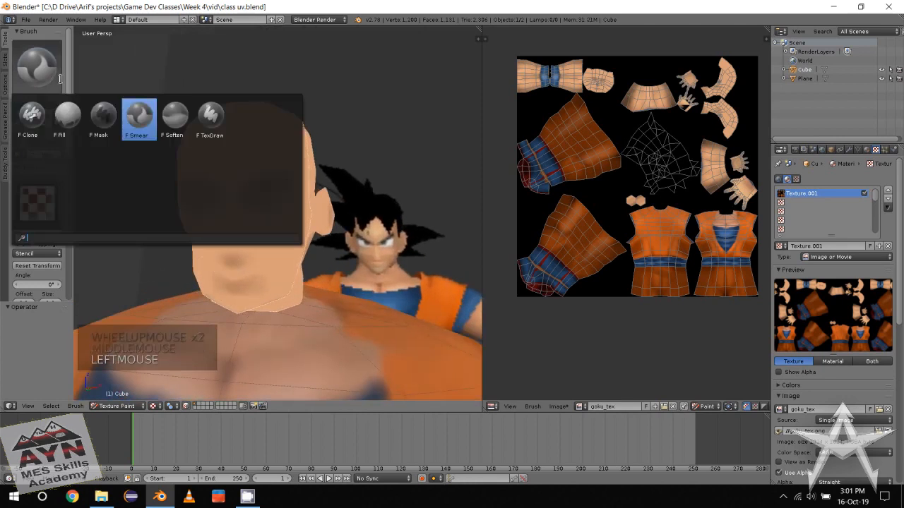
left_click(210, 115)
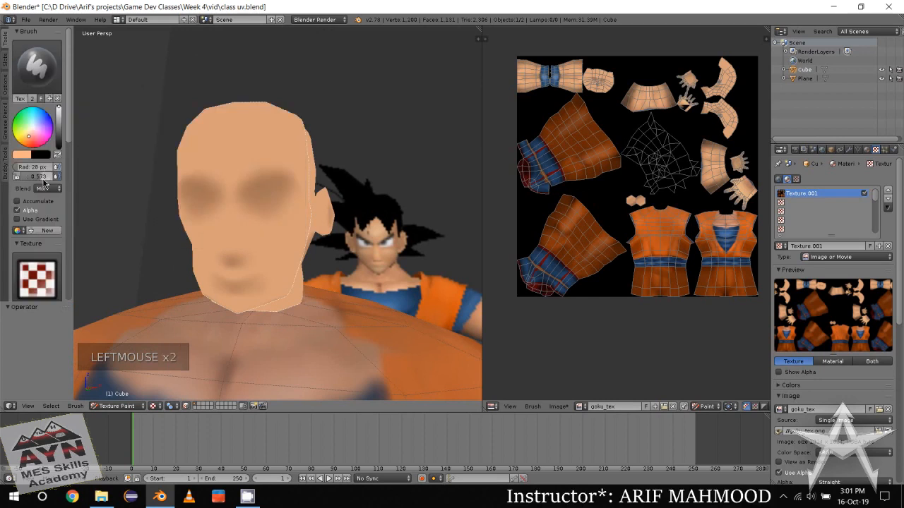
right_click(235, 231)
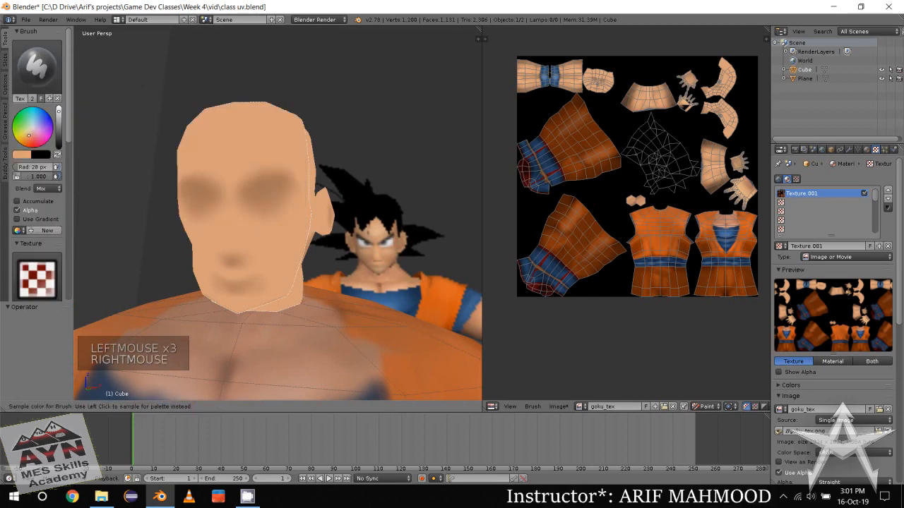
left_click(49, 189)
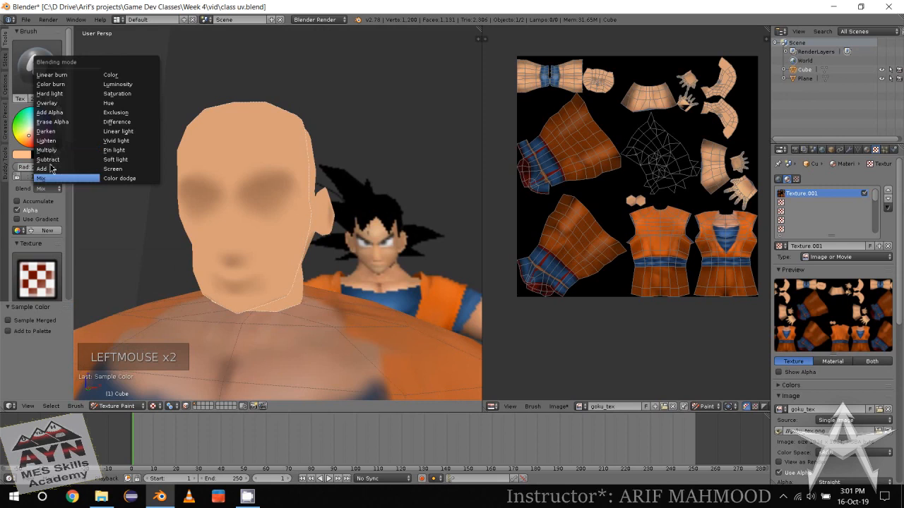
left_click(53, 151)
Paint lighter skin highlights on the forehead, cheeks, nose and chin
left_click_drag(221, 148, 227, 143)
mouse_move(227, 143)
middle_mouse_down("alt")
mouse_move(274, 218)
mouse_move(239, 224)
mouse_move(262, 233)
middle_mouse_up("alt")
scroll(269, 221, "down", 1)
key("f")
mouse_move(225, 174)
left_mouse_down()
mouse_move(252, 181)
mouse_move(220, 175)
left_mouse_up()
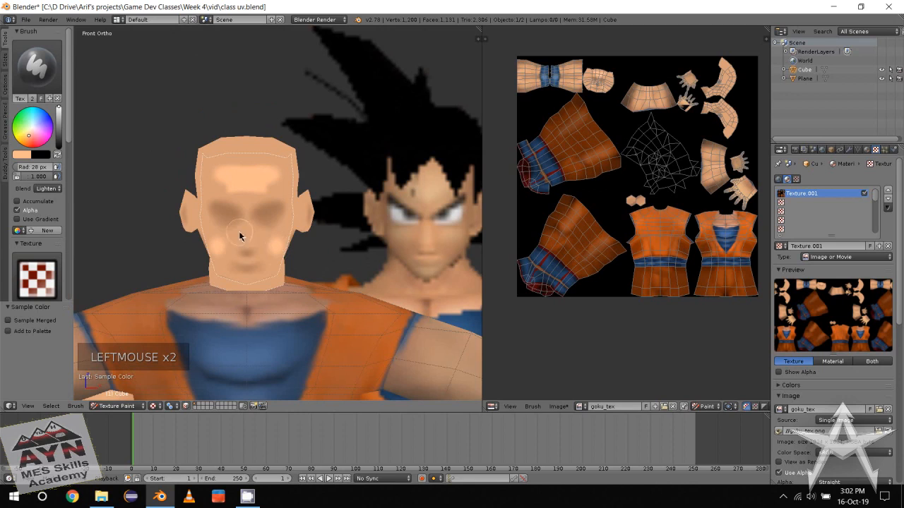
left_click(239, 284)
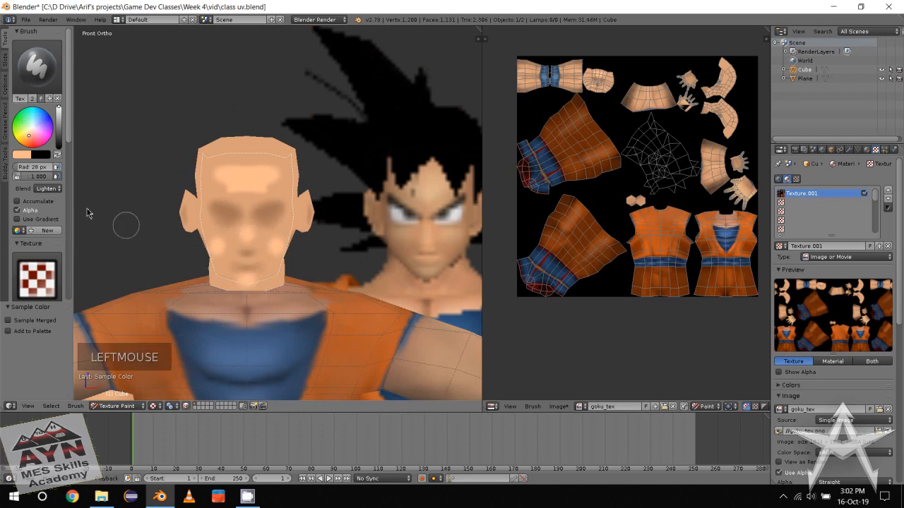
Blend the forehead and cheek highlights into the surrounding skin with the Smear brush
left_click(37, 65)
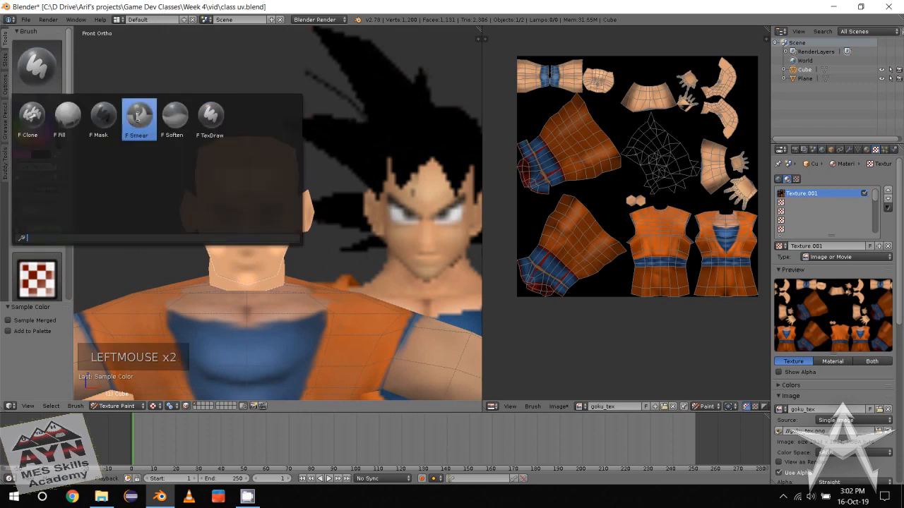
left_click(163, 115)
left_click(37, 65)
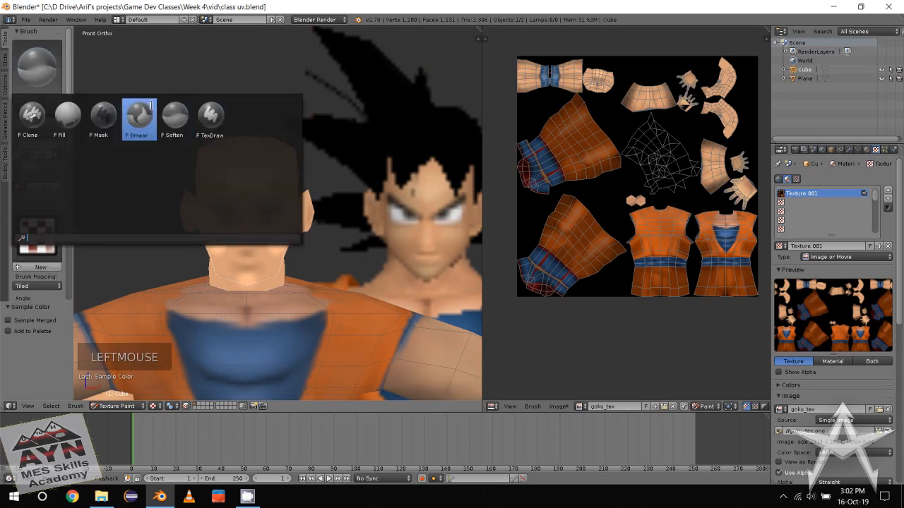
left_click(143, 113)
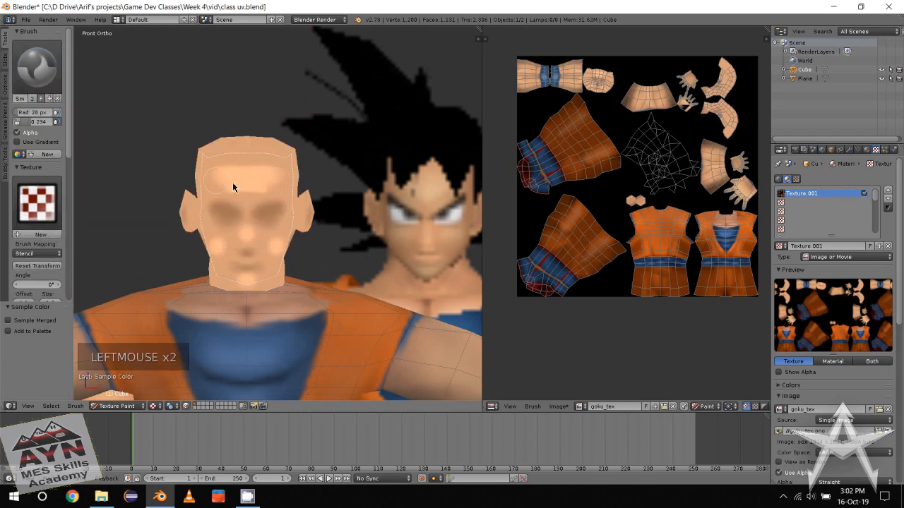
left_click_drag(217, 188, 202, 176)
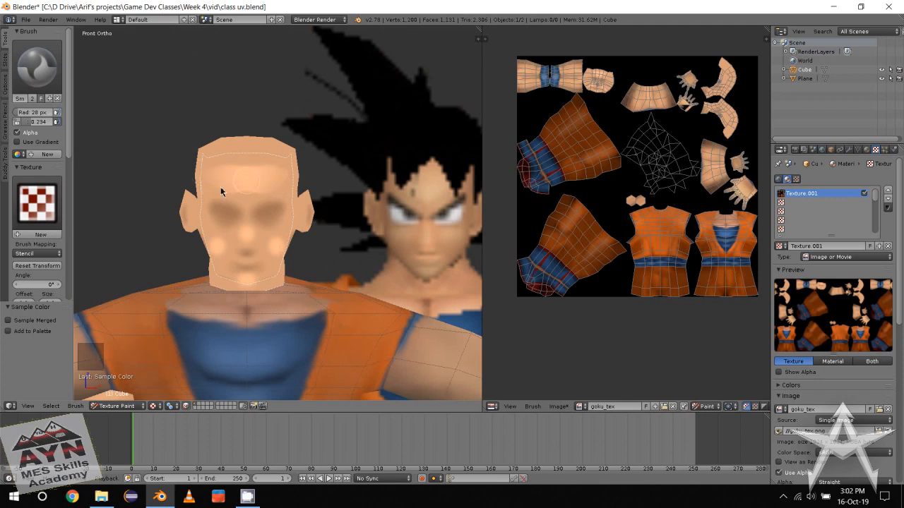
left_click_drag(292, 252, 277, 254)
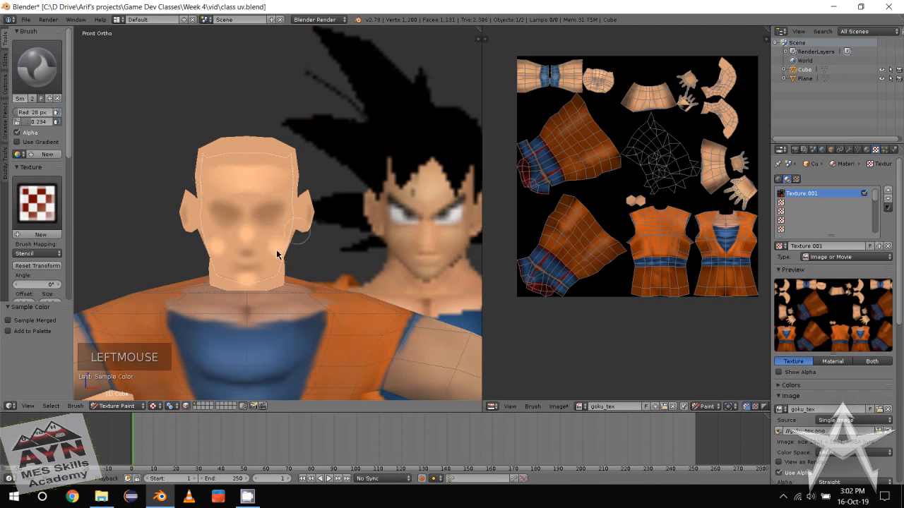
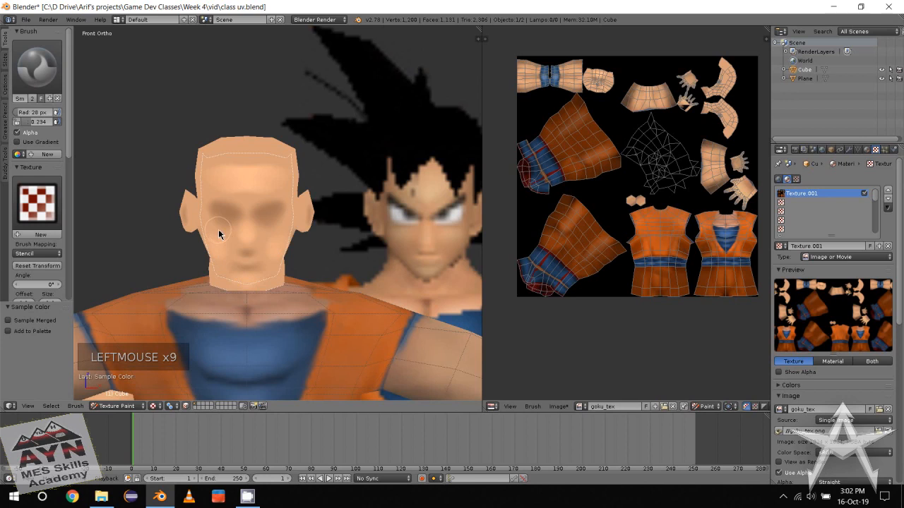
Return to the TexDraw brush, sample the white of the reference character's eye, and brighten it to pure white
middle_click_drag(232, 248, 226, 255, "shift")
scroll(226, 255, "up", 3)
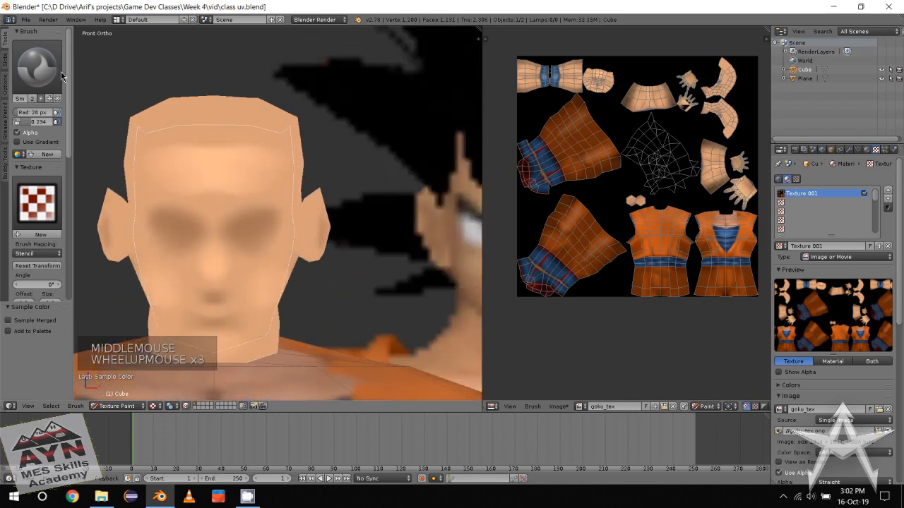
left_click(49, 70)
left_click(212, 121)
middle_click_drag(306, 224, 266, 229, "shift")
scroll(266, 228, "down", 1)
middle_click_drag(265, 229, 283, 228, "shift")
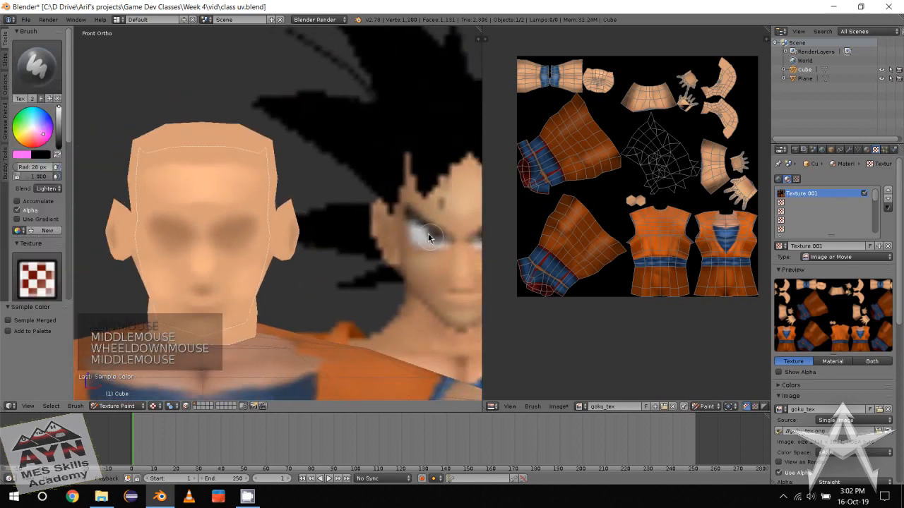
right_click(426, 230)
left_click_drag(59, 113, 60, 105)
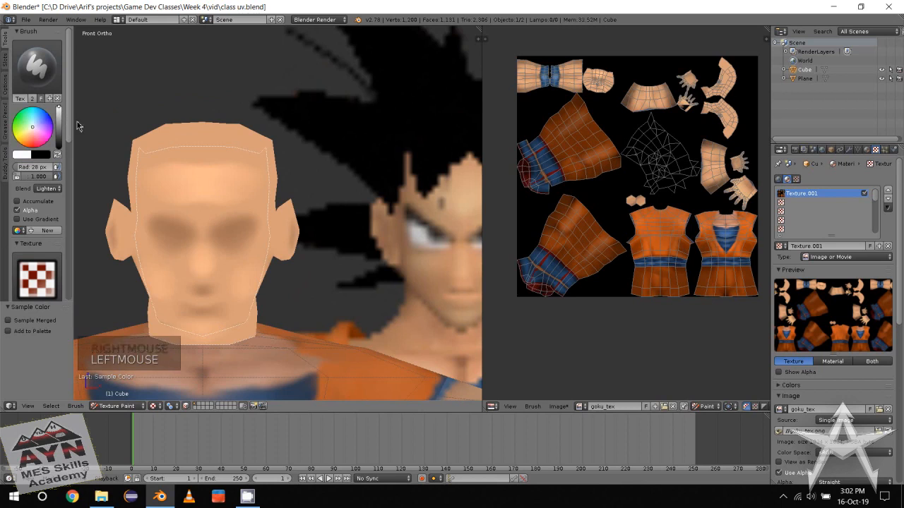
Try painting white in the eye socket from an angled view, and undo the stroke
scroll(214, 236, "up", 2)
middle_click_drag(214, 235, 224, 242)
mouse_move(225, 241)
middle_mouse_down("alt")
mouse_move(267, 218)
mouse_move(236, 198)
mouse_move(268, 204)
mouse_move(278, 214)
mouse_move(266, 252)
mouse_move(248, 246)
middle_mouse_up("alt")
scroll(236, 197, "down", 1)
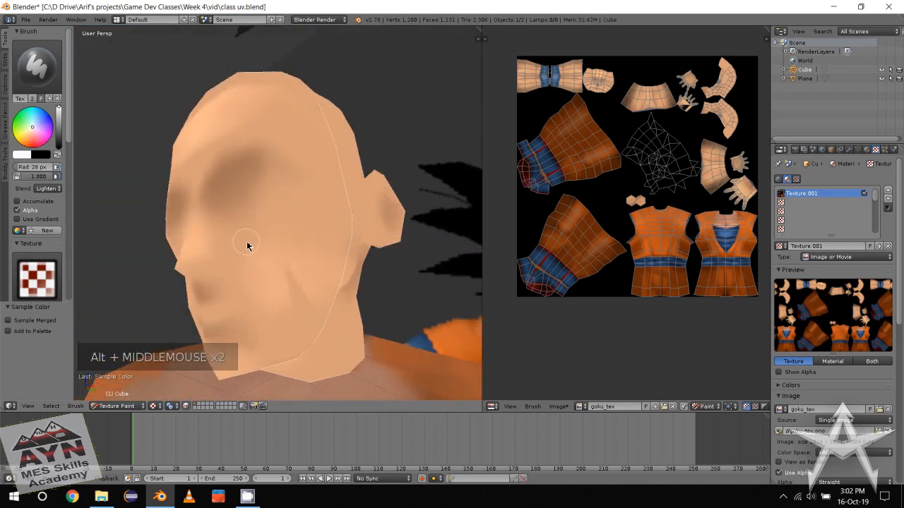
left_click(231, 218)
mouse_move(322, 204)
middle_mouse_down("alt")
mouse_move(289, 248)
mouse_move(273, 239)
middle_mouse_up("alt")
key("ctrl+z")
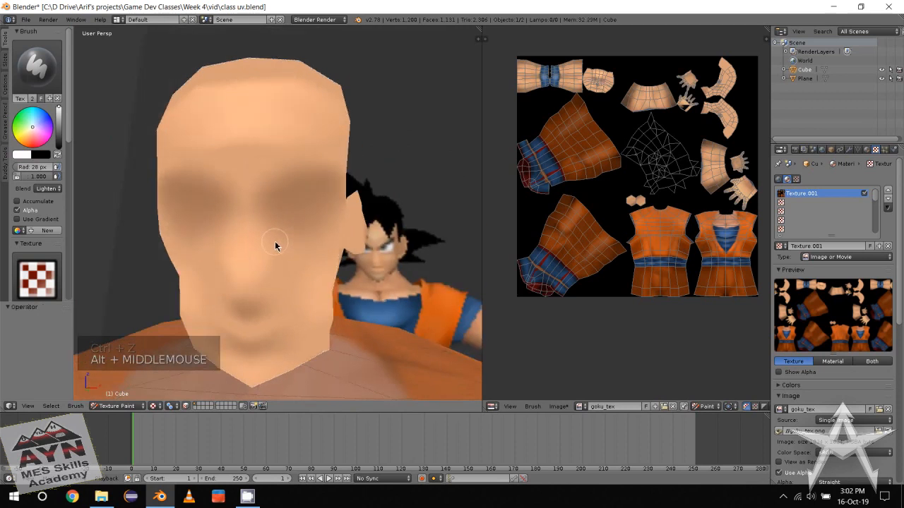
Try painting slanted, rounded white eye shapes in front orthographic view, and undo them
key("KP_1")
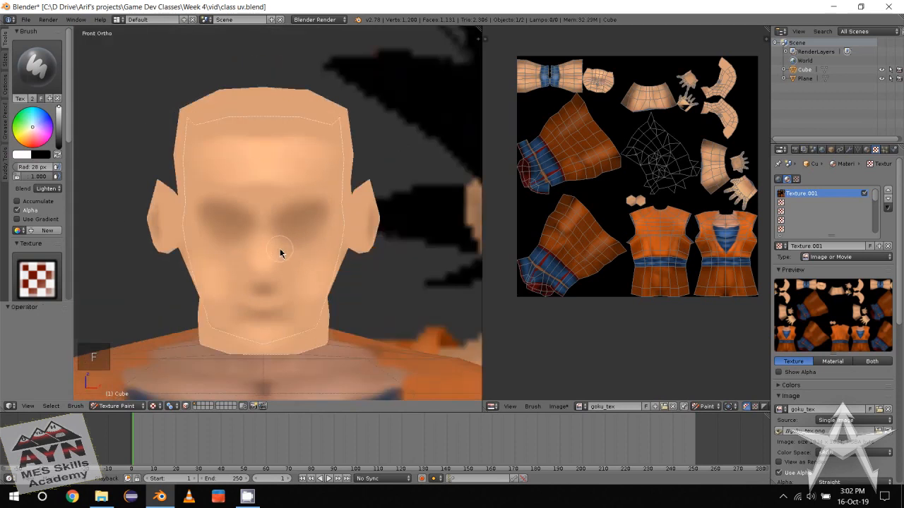
mouse_move(280, 248)
left_mouse_down()
mouse_move(312, 246)
mouse_move(317, 226)
mouse_move(295, 228)
mouse_move(301, 240)
left_mouse_up()
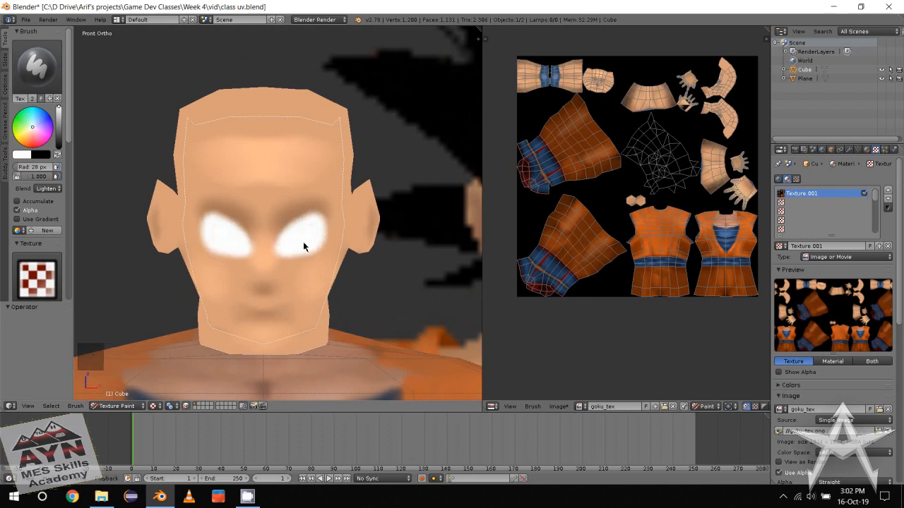
scroll(283, 254, "down", 2)
middle_click(276, 260)
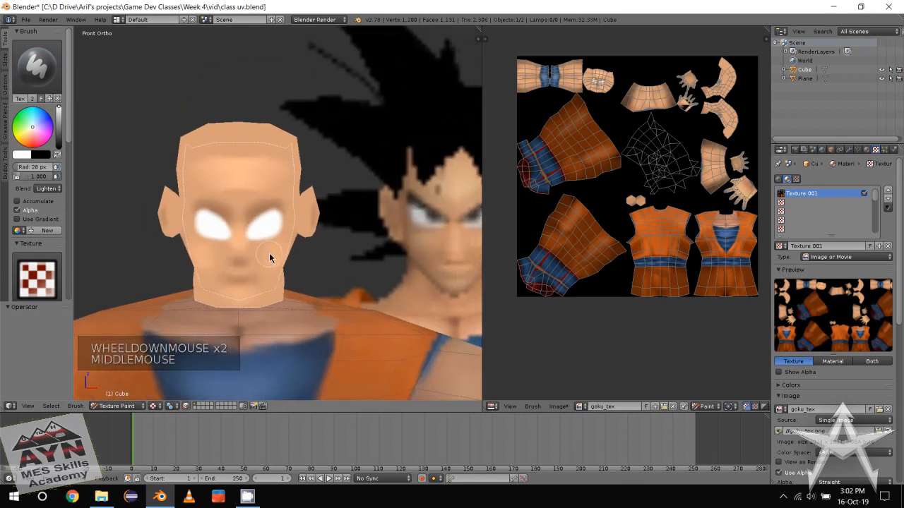
scroll(269, 252, "up", 1)
key("ctrl+z")
Try painting wider white eyes with a flat lower edge, and undo them
mouse_move(245, 239)
left_mouse_down()
mouse_move(276, 236)
mouse_move(281, 206)
mouse_move(258, 218)
mouse_move(273, 222)
mouse_move(247, 227)
left_mouse_up()
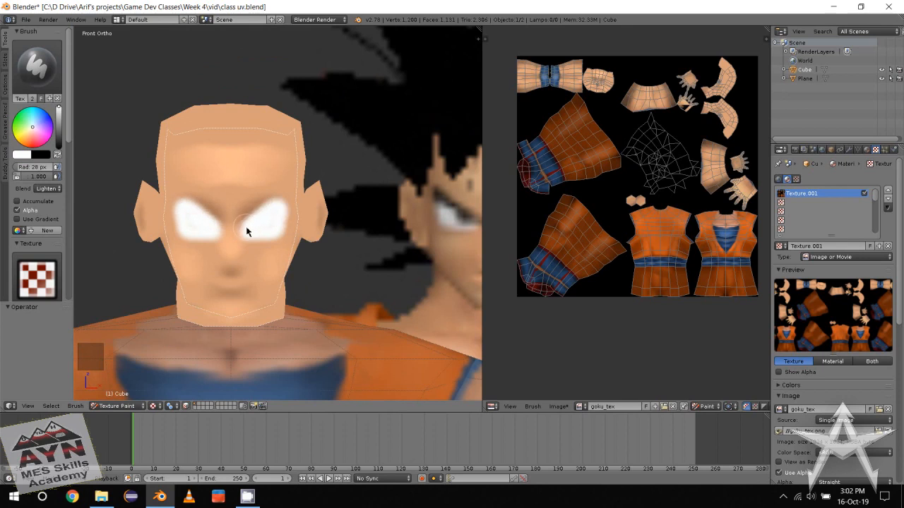
mouse_move(246, 231)
middle_mouse_down()
mouse_move(256, 250)
mouse_move(209, 248)
mouse_move(212, 227)
mouse_move(279, 236)
mouse_move(238, 236)
middle_mouse_up()
key("ctrl+z")
Paint angular white eye shapes in both sockets, slanting down toward the nose with a flat lower edge
key("f")
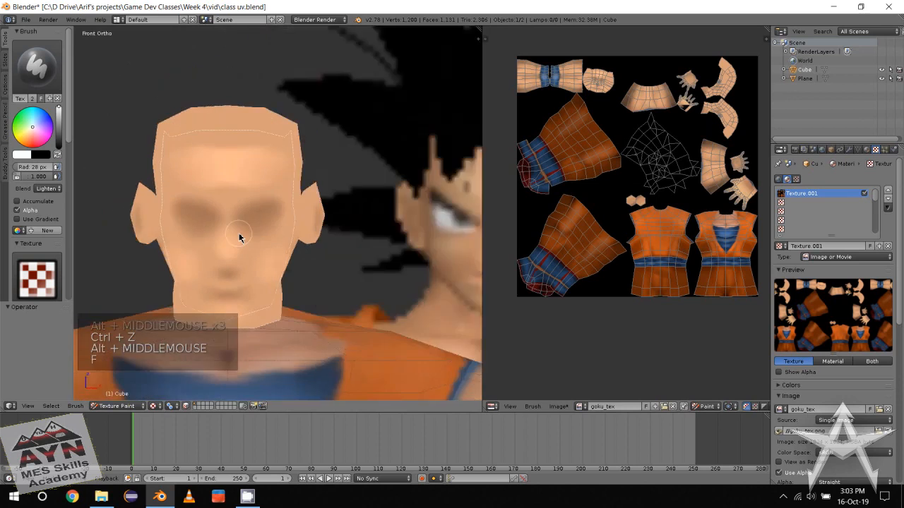
scroll(239, 238, "up", 2)
middle_click(245, 236)
mouse_move(236, 247)
left_mouse_down()
mouse_move(268, 240)
mouse_move(266, 214)
mouse_move(243, 241)
left_mouse_up()
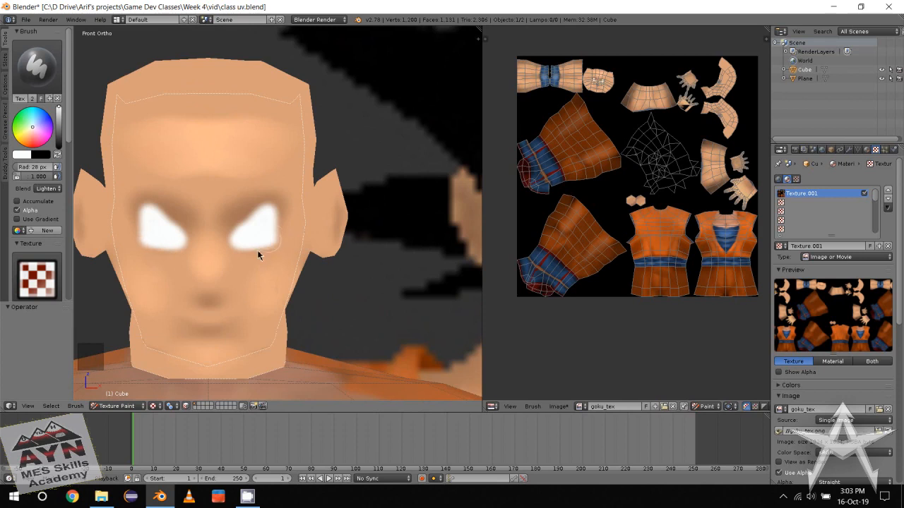
Paint thick black slanted eyebrows along the upper edges of both eyes, using Mix blending at strength 0.932
scroll(257, 250, "down", 2)
middle_click(257, 250)
middle_click_drag(257, 250, 241, 240, "alt")
scroll(247, 242, "up", 1)
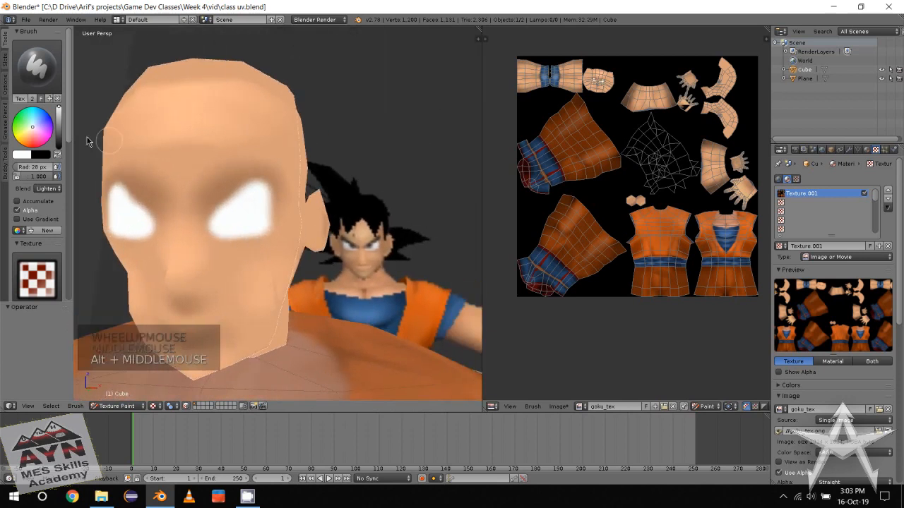
left_click(58, 155)
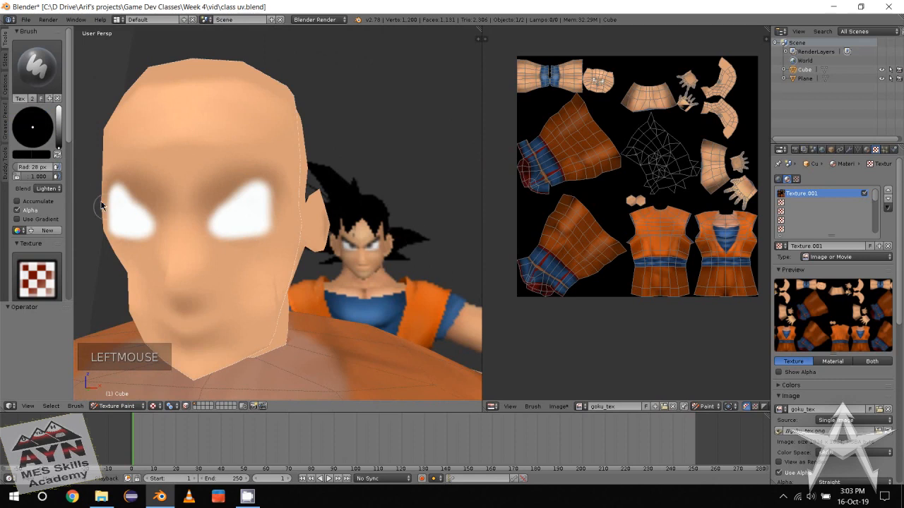
left_click_drag(45, 176, 44, 176)
left_click(48, 189)
left_click(44, 176)
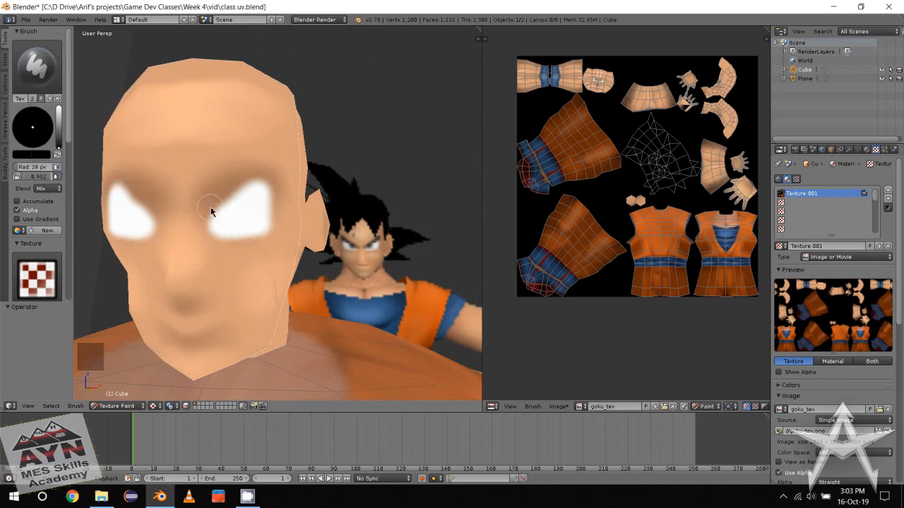
left_click_drag(210, 207, 272, 182)
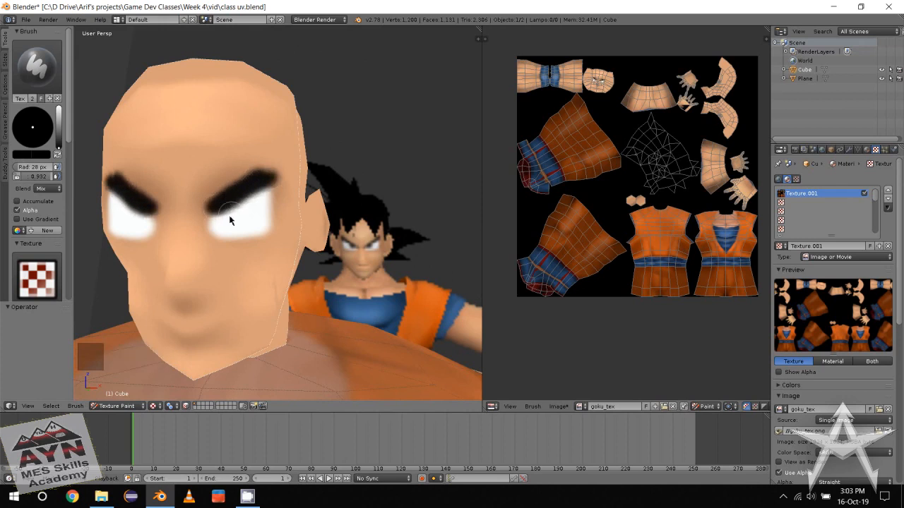
Paint black pupils under the inner eyebrows, undoing the first attempt, and touch up the outer ends of the eyebrows in black
left_click_drag(227, 216, 235, 220)
key("ctrl+z")
scroll(223, 235, "down", 2)
mouse_move(235, 221)
middle_mouse_down()
mouse_move(223, 235)
mouse_move(167, 244)
mouse_move(230, 224)
middle_mouse_up()
scroll(218, 246, "up", 1)
scroll(230, 223, "up", 1)
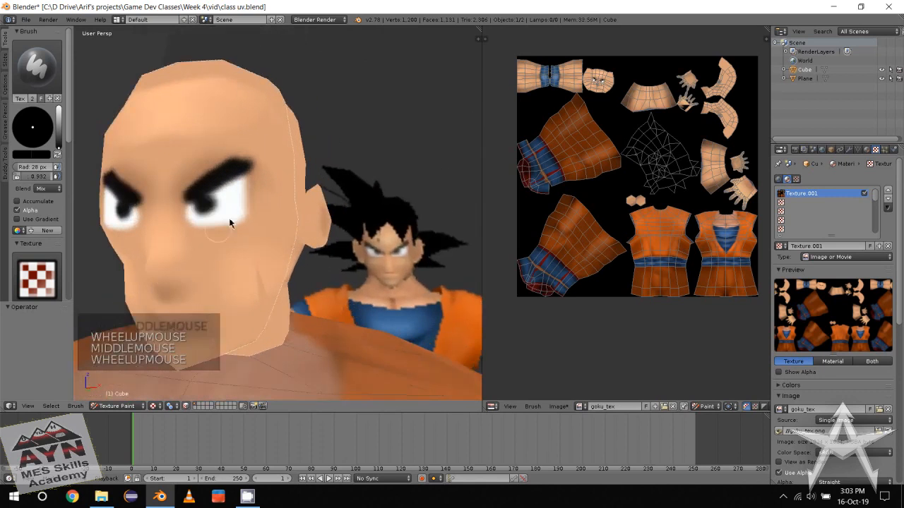
left_click_drag(243, 159, 248, 161)
Set the brush to Darken blending at strength 0.045, undoing a test stroke beside the eye
scroll(216, 197, "up", 1)
middle_click_drag(211, 203, 229, 203, "alt")
scroll(229, 203, "down", 1)
middle_click_drag(229, 203, 254, 205)
scroll(238, 206, "down", 2)
scroll(255, 205, "up", 2)
left_click(48, 189)
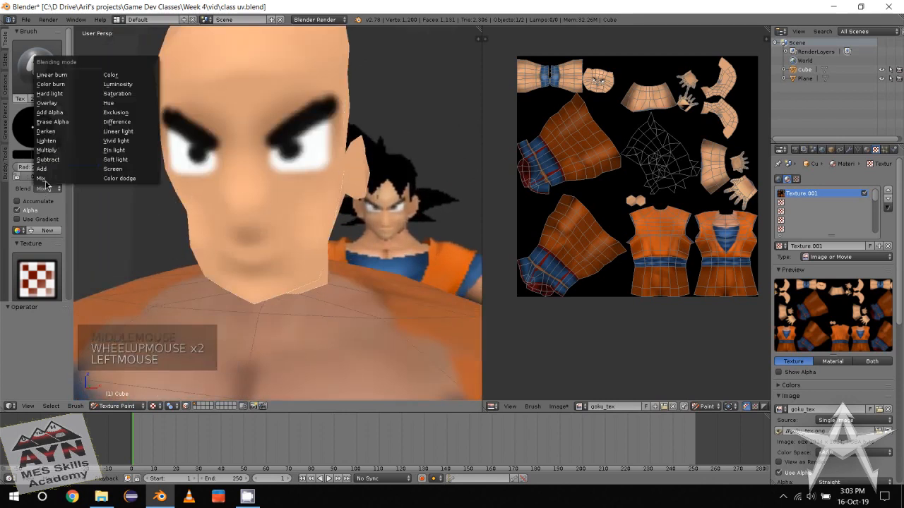
left_click(42, 130)
left_click(56, 167)
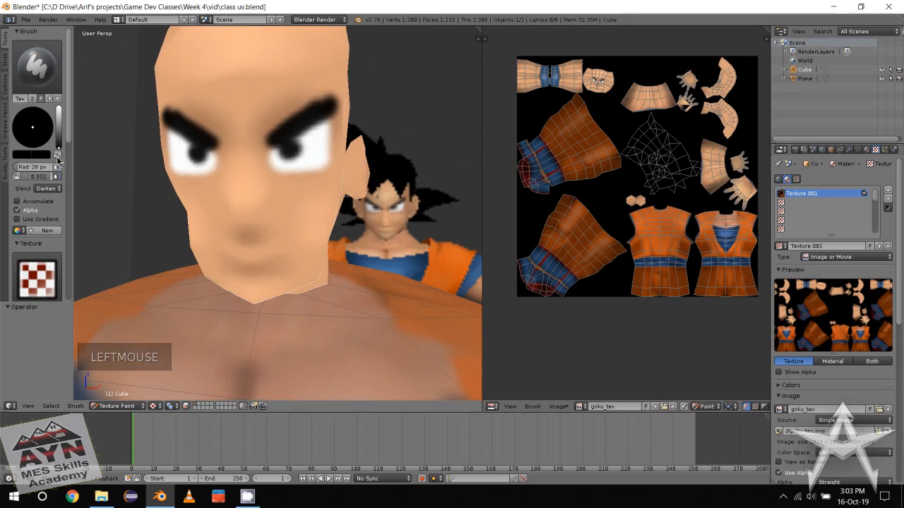
left_click_drag(41, 180, 17, 177)
left_click_drag(267, 167, 268, 163)
key("ctrl+z")
left_click_drag(41, 180, 40, 179)
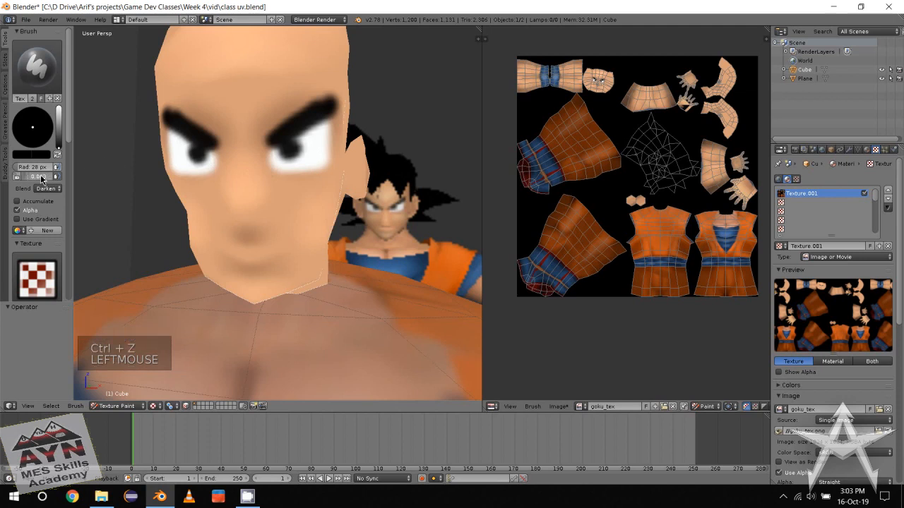
Shade the skin around the eyes, along the nose bridge and above the inner eyebrows with the faint black Darken brush
left_click(275, 167)
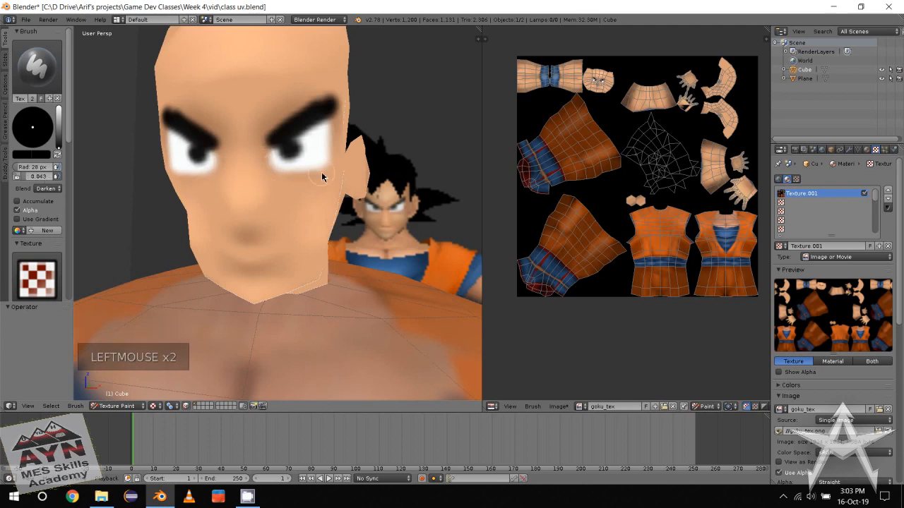
left_click(262, 149)
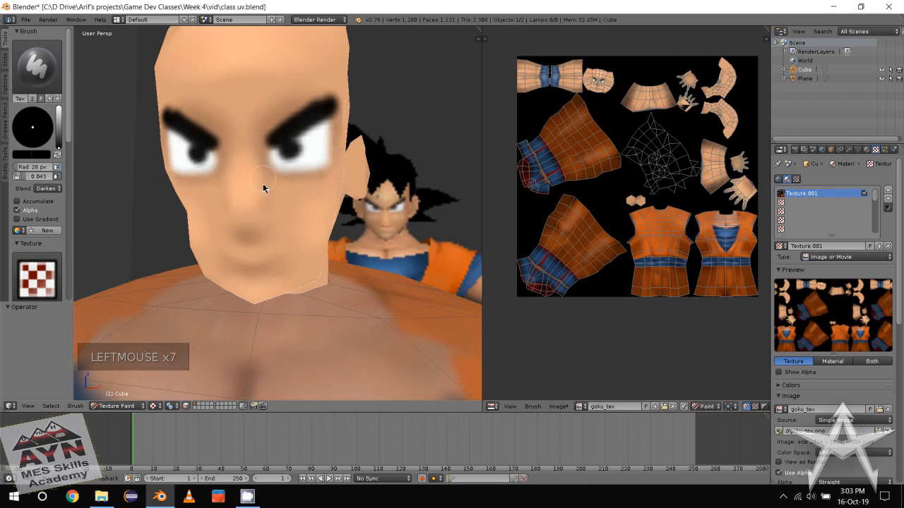
left_click_drag(262, 137, 267, 112)
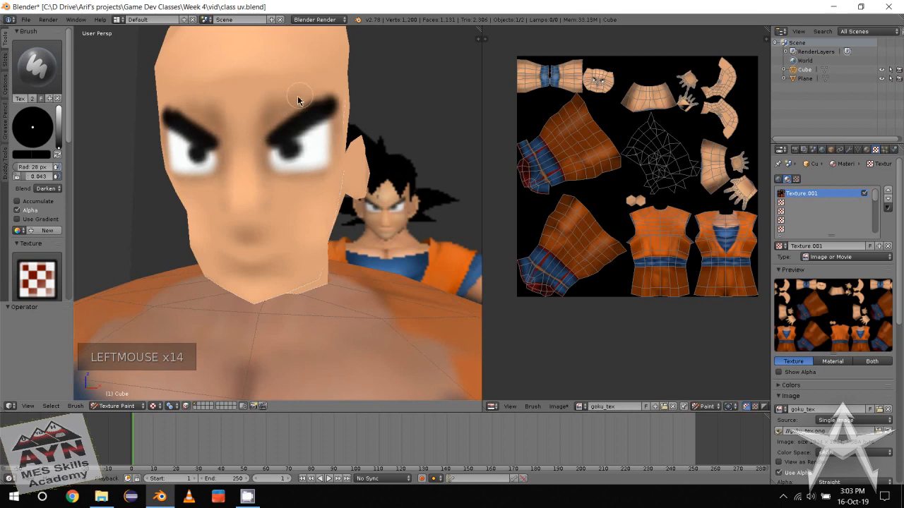
middle_click_drag(249, 185, 247, 191, "alt")
left_click(277, 123)
left_click(288, 126)
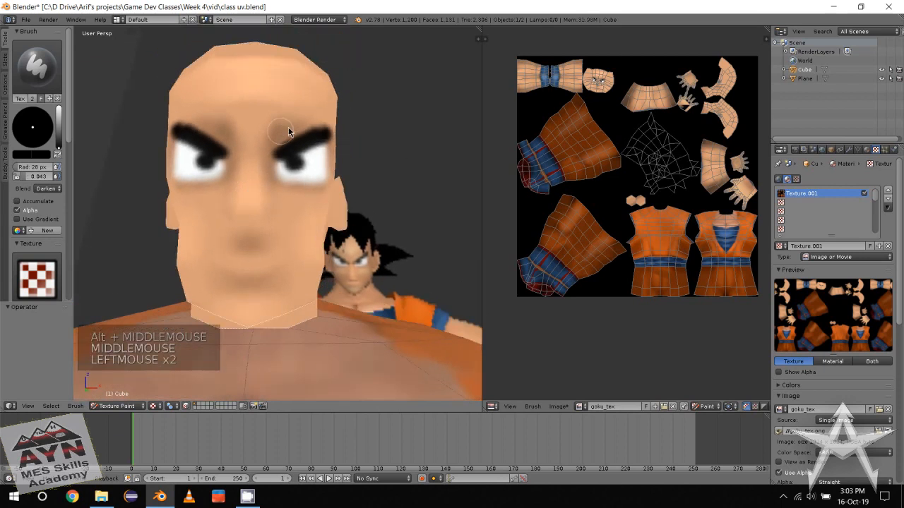
left_click(189, 130)
middle_click_drag(185, 130, 199, 160, "alt")
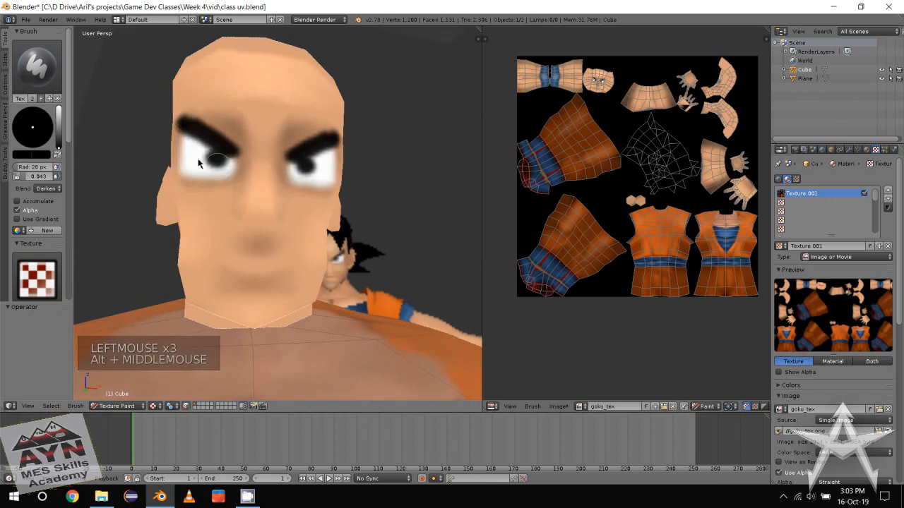
Soften the outer eyebrow and the edge of the white eye with the Smear brush
left_click(36, 68)
left_click(139, 116)
left_click(230, 142)
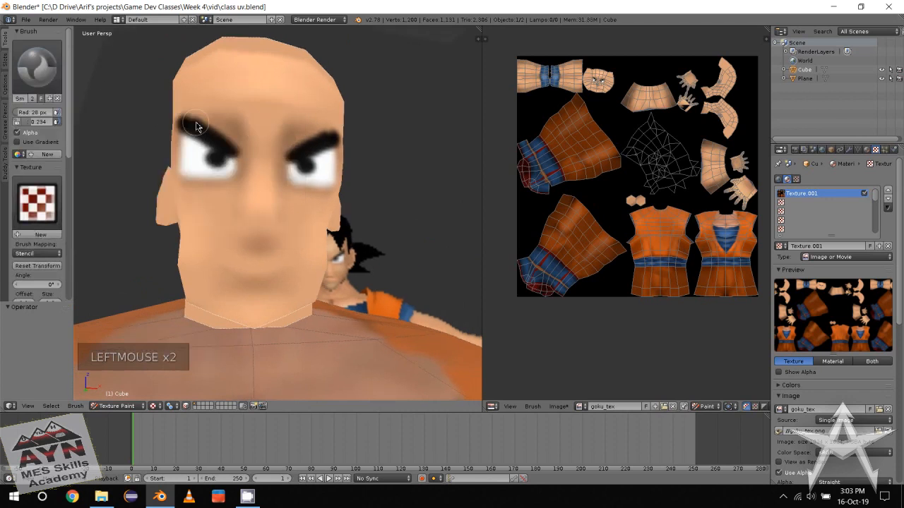
mouse_move(186, 139)
left_mouse_down()
mouse_move(181, 165)
mouse_move(211, 164)
left_mouse_up()
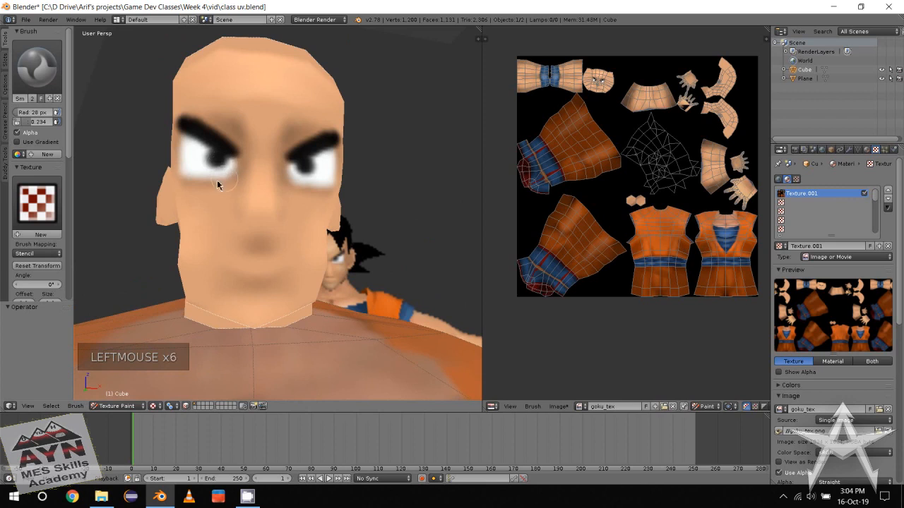
middle_click_drag(197, 176, 234, 187, "alt")
scroll(252, 201, "down", 1)
scroll(234, 187, "up", 1)
scroll(234, 187, "down", 4)
scroll(50, 225, "down", 18)
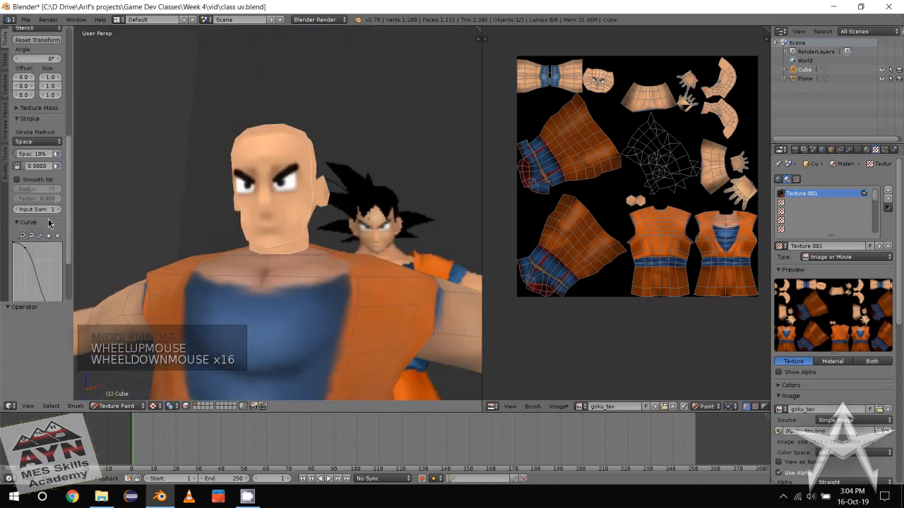
scroll(50, 225, "up", 20)
Darken the mouth area with the TexDraw brush in black, using Darken blending at strength 0.045
middle_click_drag(120, 231, 213, 210)
scroll(216, 215, "up", 3)
left_click(36, 66)
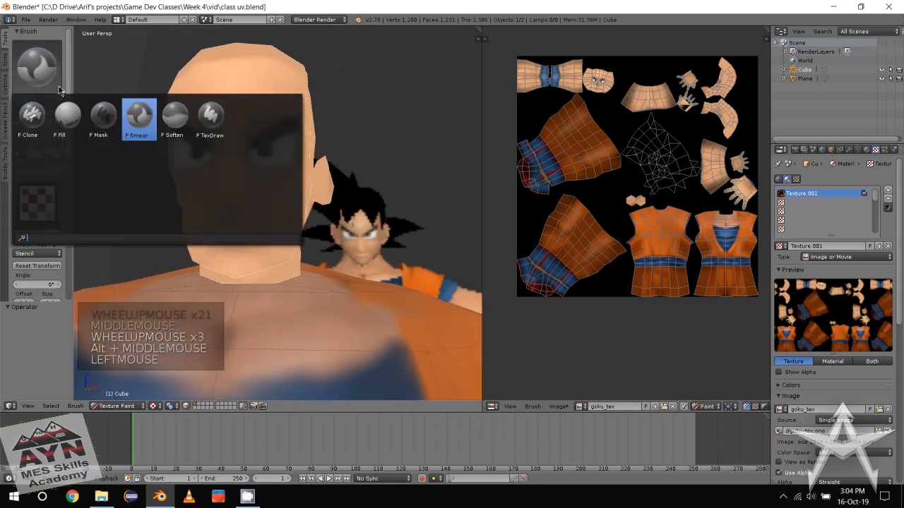
left_click(208, 121)
middle_click_drag(169, 233, 233, 262, "alt")
scroll(236, 266, "up", 1)
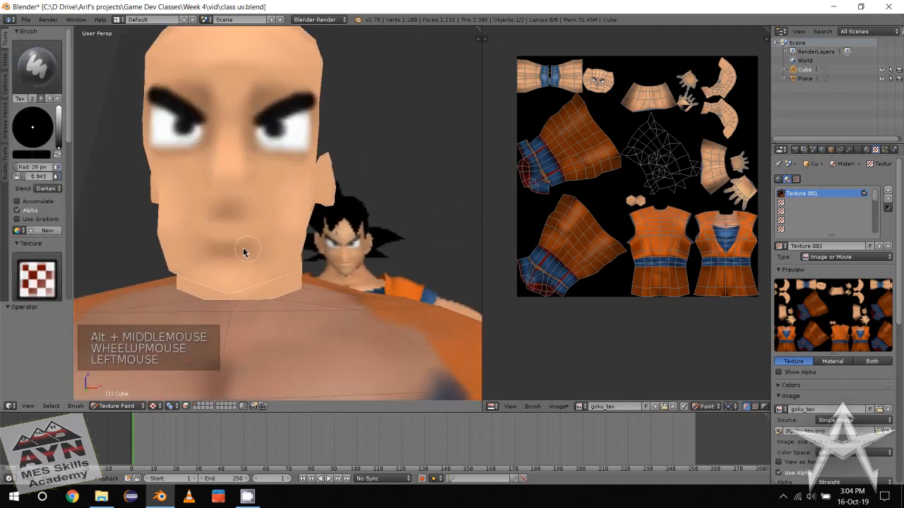
left_click_drag(212, 248, 229, 251)
left_click_drag(226, 250, 257, 242)
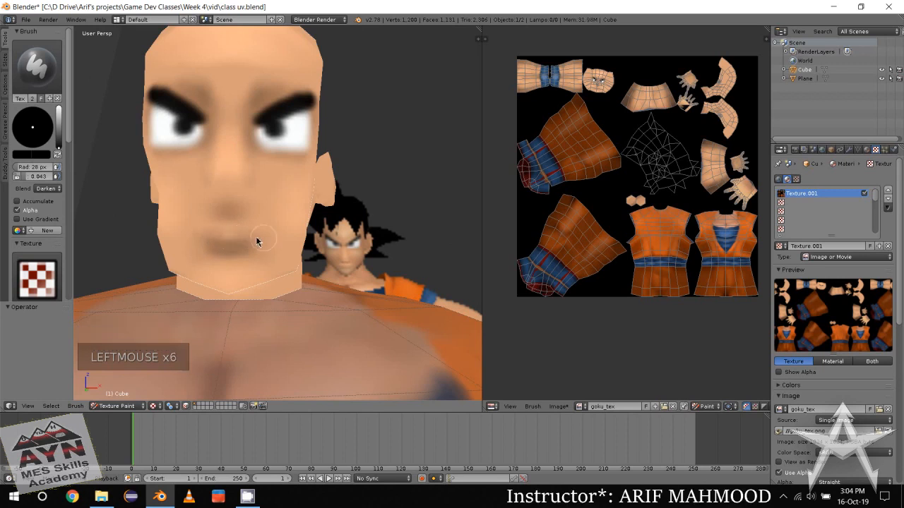
Try shading two nostrils under the nose, and undo the strokes
middle_click_drag(255, 235, 243, 173, "alt")
scroll(240, 195, "up", 2)
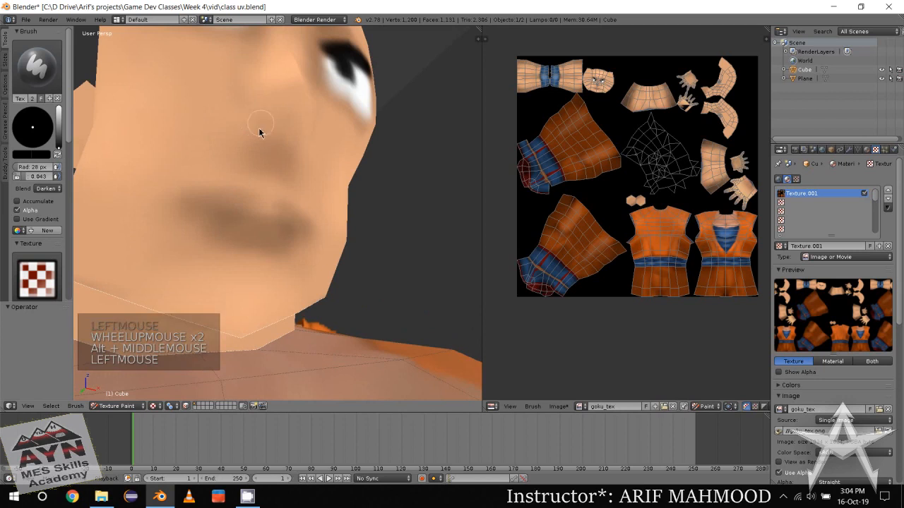
left_click(258, 137)
left_click(261, 141)
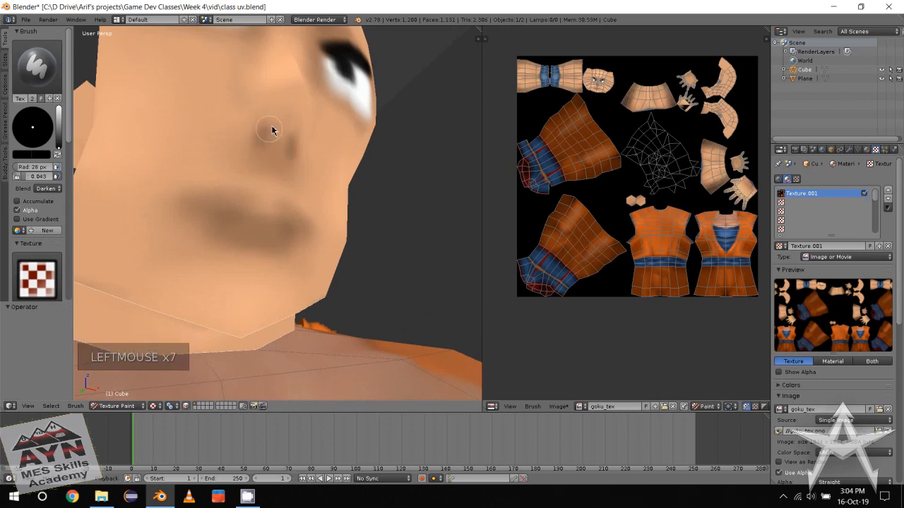
left_click(272, 130)
middle_click_drag(271, 130, 238, 188, "alt")
scroll(218, 216, "down", 1)
key("ctrl+z")
key("ctrl+z")
key("ctrl+z")
key("ctrl+z")
key("ctrl+z")
key("ctrl+z")
key("ctrl+z")
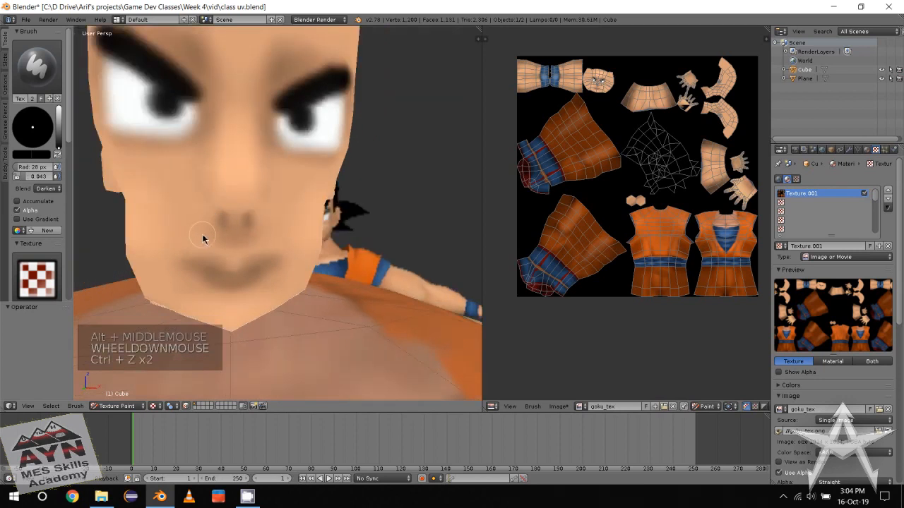
Paint two faint dark nostrils on the underside of the nose
middle_click_drag(202, 234, 240, 192, "alt")
scroll(219, 204, "up", 1)
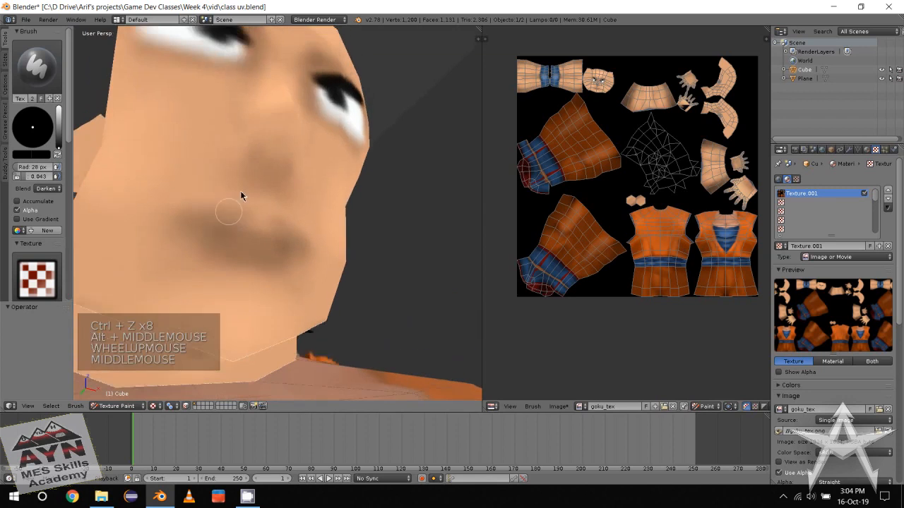
left_click(263, 141)
left_click(262, 143)
left_click(262, 144)
left_click(255, 141)
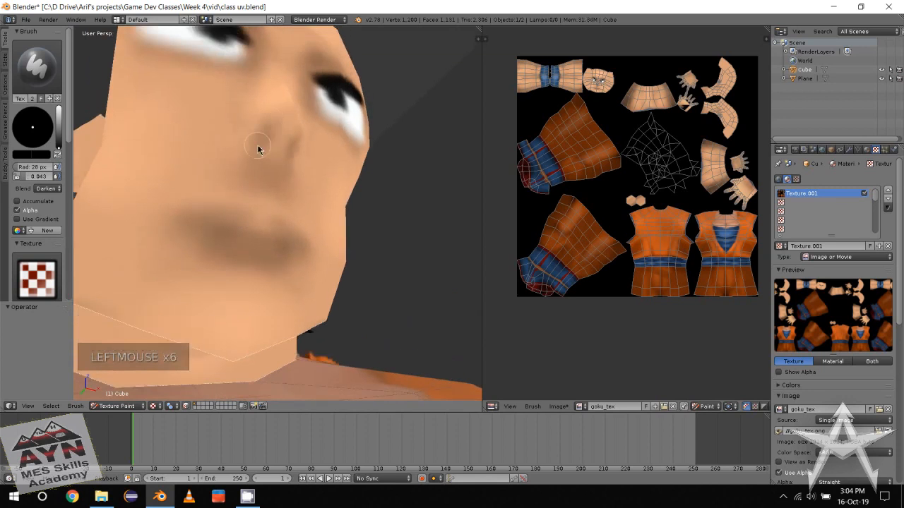
left_click(262, 143)
Paint a dark hollow inside the ear with repeated faint strokes, undoing the last stroke
middle_click_drag(262, 143, 264, 238, "alt")
scroll(264, 238, "down", 1)
mouse_move(264, 238)
middle_mouse_down()
mouse_move(238, 272)
mouse_move(250, 261)
mouse_move(210, 262)
mouse_move(302, 259)
mouse_move(276, 241)
middle_mouse_up()
scroll(249, 261, "down", 2)
scroll(303, 258, "up", 1)
left_click(318, 210)
left_click(316, 209)
left_click(314, 211)
left_click(311, 213)
left_click(311, 214)
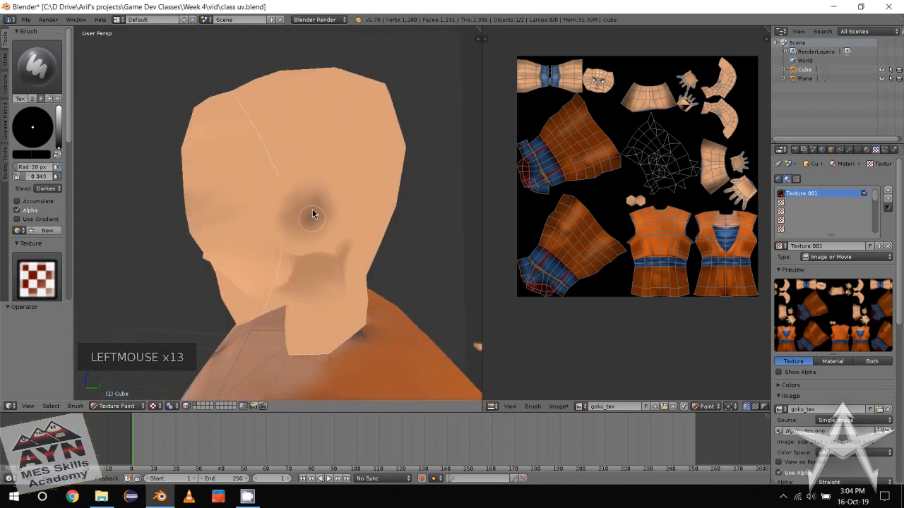
left_click(309, 225)
left_click(311, 193)
scroll(254, 252, "down", 3)
middle_click_drag(254, 252, 244, 268, "alt")
key("ctrl+z")
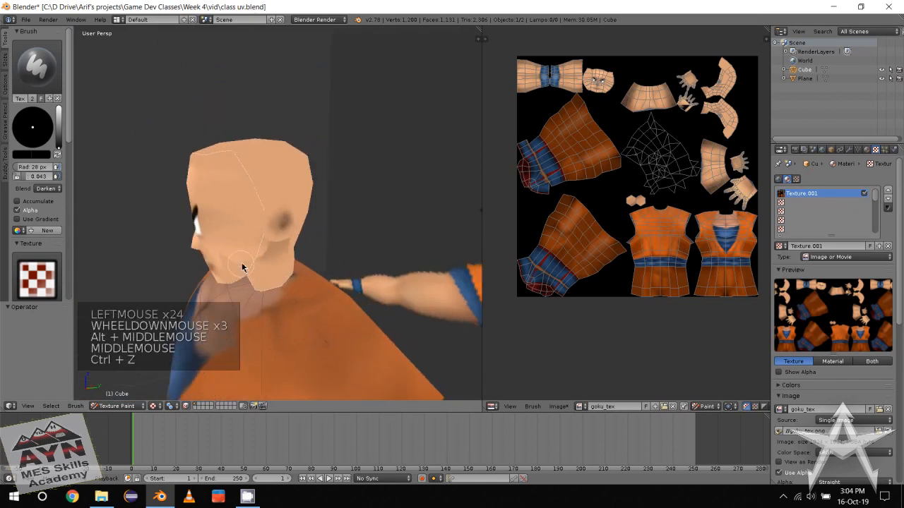
Blend the dark shading inside the ear with the Smear brush
left_click(37, 67)
left_click(141, 114)
scroll(282, 216, "up", 2)
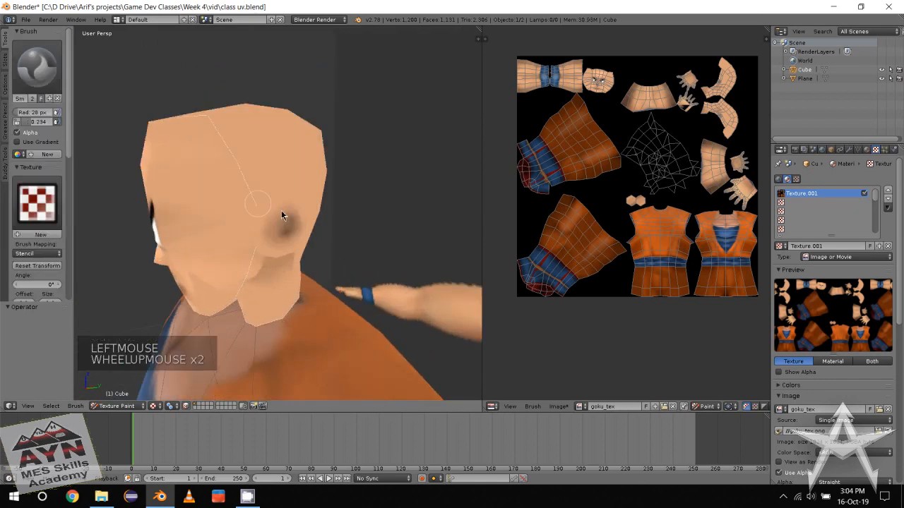
left_click(280, 233)
left_click(292, 236)
left_click(281, 238)
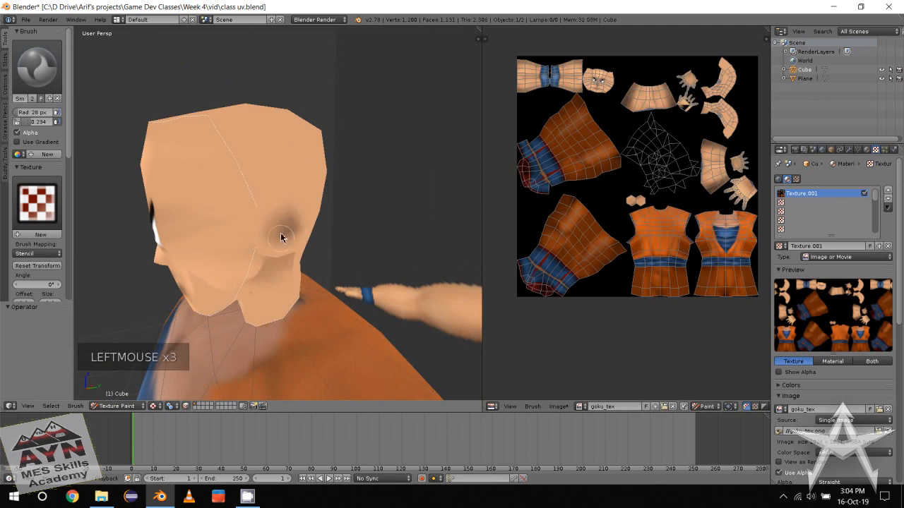
left_click(288, 231)
mouse_move(287, 231)
middle_mouse_down("alt")
mouse_move(294, 288)
mouse_move(247, 292)
mouse_move(286, 297)
mouse_move(315, 280)
mouse_move(268, 271)
mouse_move(285, 218)
mouse_move(247, 229)
middle_mouse_up("alt")
scroll(246, 292, "down", 2)
scroll(269, 272, "down", 2)
scroll(247, 229, "down", 1)
middle_click_drag(247, 229, 275, 255)
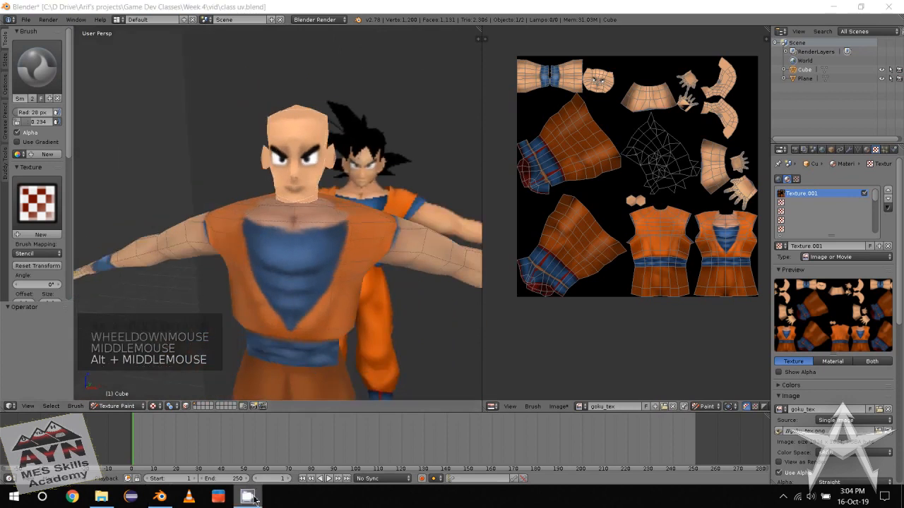
left_click(782, 496)
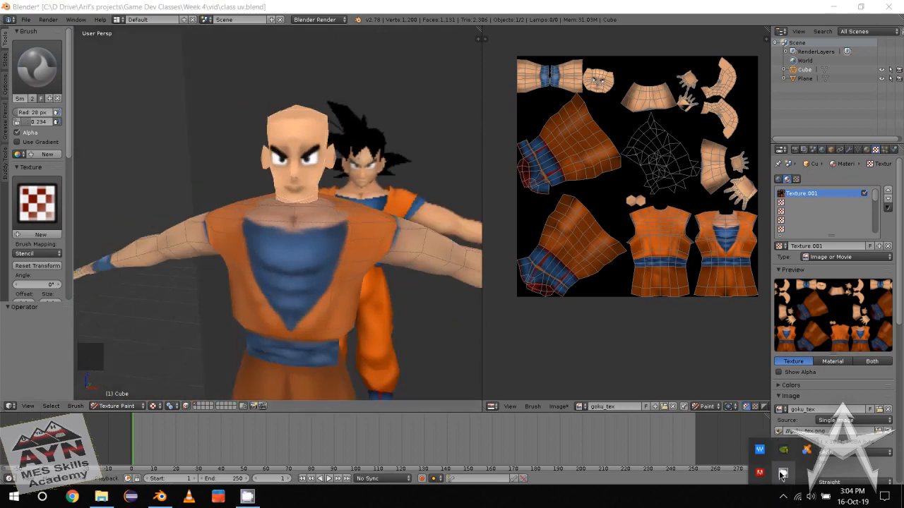
right_click(780, 471)
left_click(804, 438)
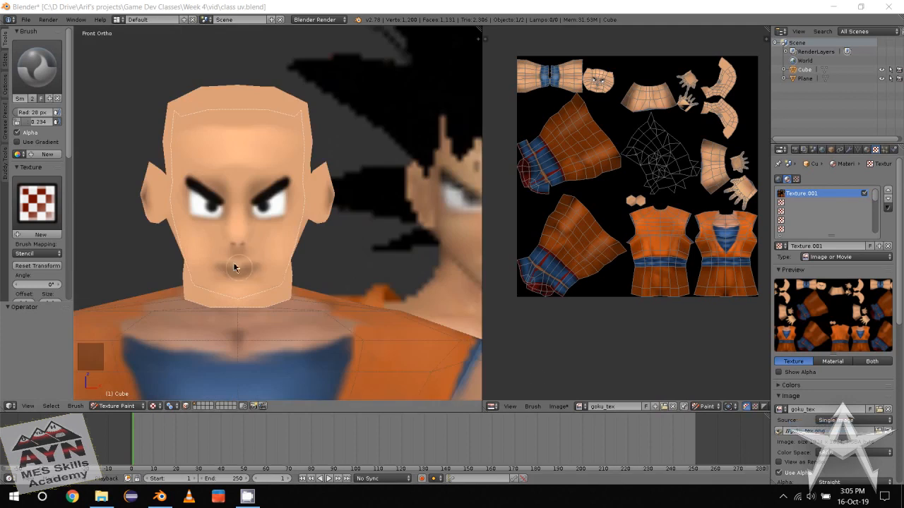
Smear the lower and outer edges of the model's left eye to refine its shape
middle_click_drag(242, 262, 255, 287)
middle_click_drag(295, 245, 289, 268)
scroll(274, 221, "up", 1)
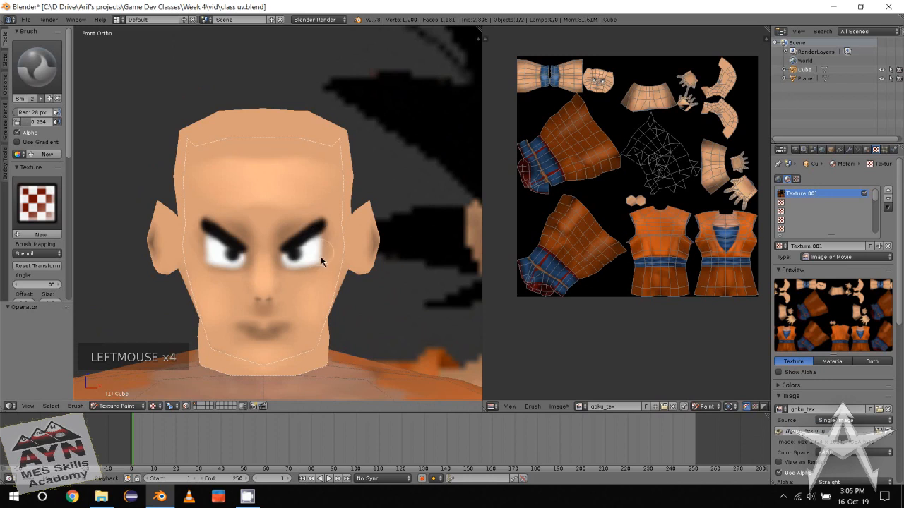
scroll(322, 277, "down", 1)
middle_click_drag(318, 259, 320, 275)
left_click(302, 273)
left_click(304, 272)
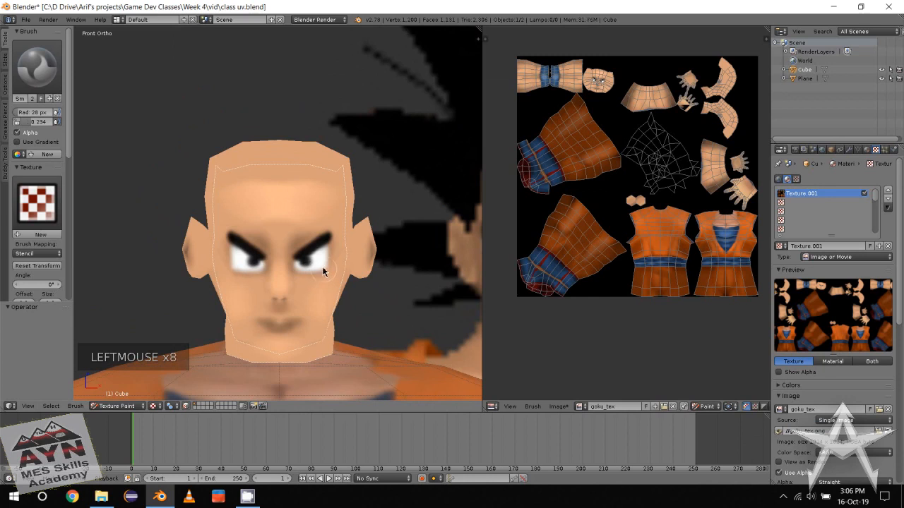
left_click(325, 266)
left_click(306, 280)
middle_click_drag(306, 281, 240, 264)
scroll(240, 264, "down", 1)
mouse_move(240, 265)
middle_mouse_down()
mouse_move(225, 259)
mouse_move(245, 272)
mouse_move(238, 282)
mouse_move(262, 272)
mouse_move(247, 289)
middle_mouse_up()
scroll(226, 257, "up", 1)
left_click(243, 270)
left_click(249, 270)
In Edit Mode, select all the linked hair geometry floating above the model and move it -1.999 along Z onto the head
scroll(245, 276, "down", 1)
scroll(238, 282, "down", 2)
scroll(250, 279, "down", 1)
scroll(262, 273, "down", 5)
scroll(254, 282, "up", 1)
left_click(138, 406)
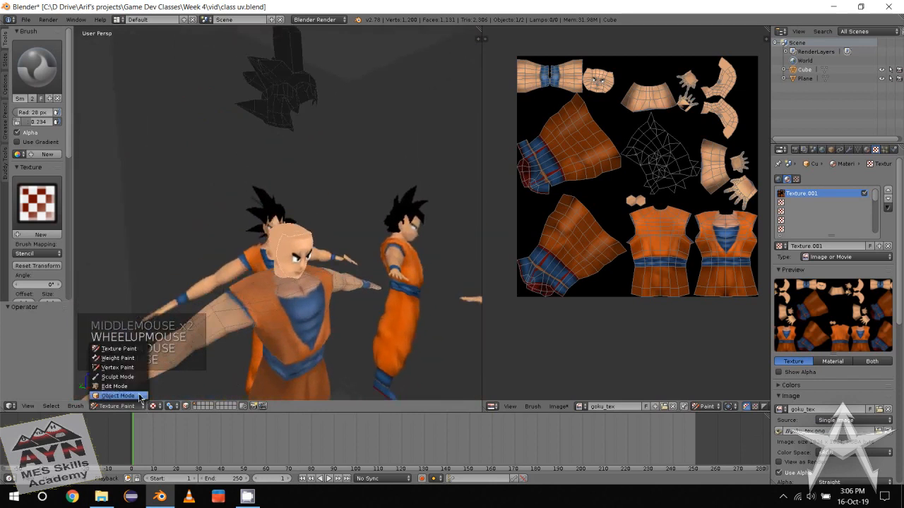
left_click(139, 387)
key("a")
key("l")
middle_click_drag(281, 124, 299, 129)
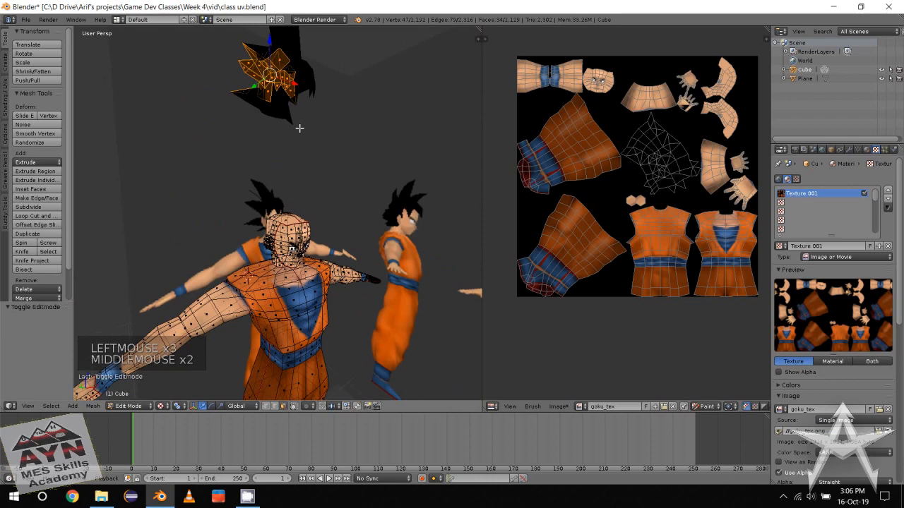
key("ctrl+l")
left_click_drag(275, 55, 277, 202)
scroll(276, 201, "up", 3)
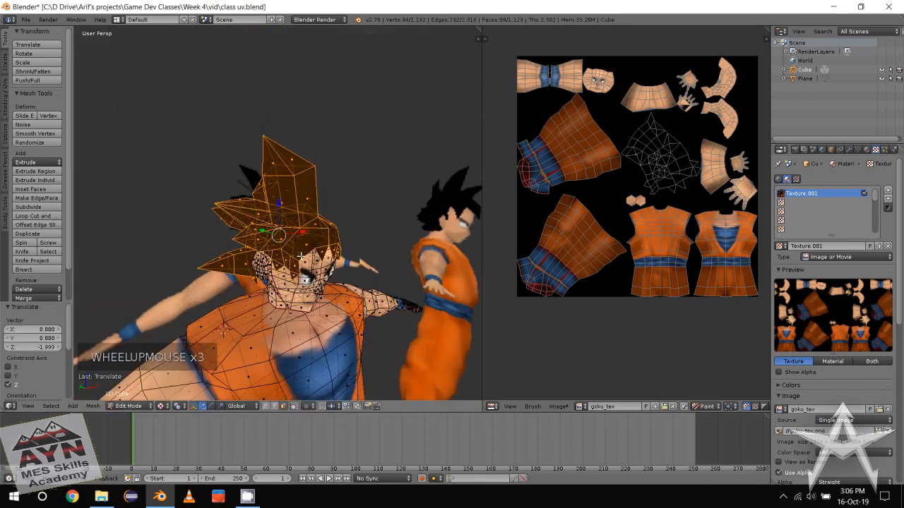
Fine-tune the height of the selected hair on the head with a slight vertical move
middle_click(233, 240, "alt")
scroll(232, 240, "up", 1)
scroll(232, 241, "up", 1)
middle_click_drag(232, 240, 310, 243, "alt")
left_click(261, 204)
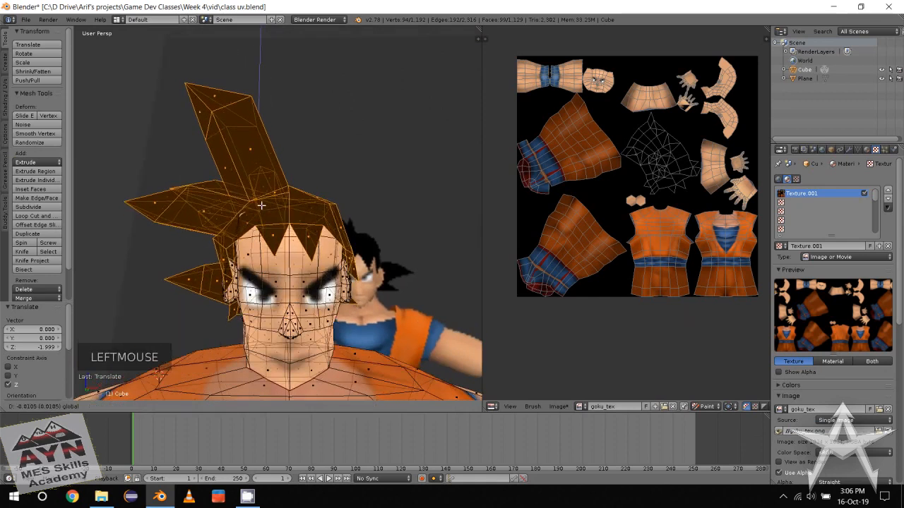
middle_click_drag(260, 204, 265, 253, "alt")
scroll(261, 250, "up", 1)
scroll(274, 254, "down", 1)
scroll(280, 248, "up", 1)
left_click(289, 245)
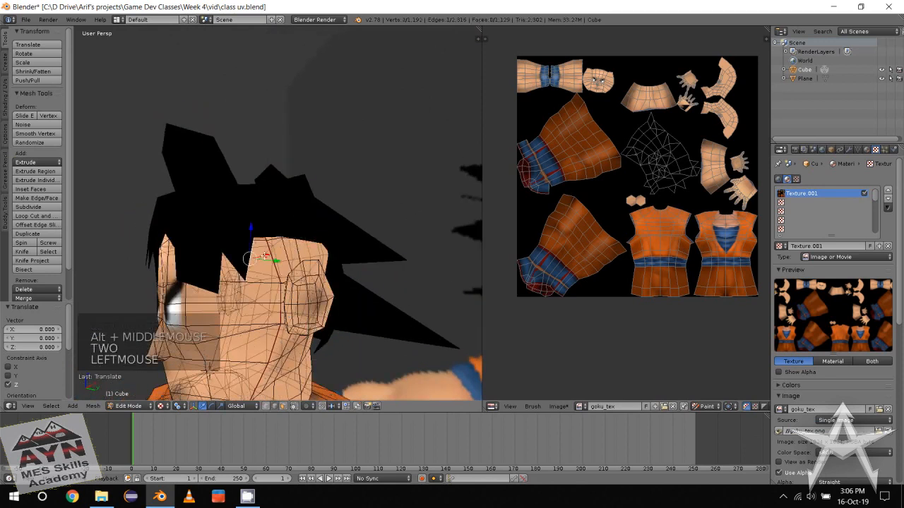
left_click(329, 253, "ctrl")
middle_click_drag(329, 252, 300, 266, "alt")
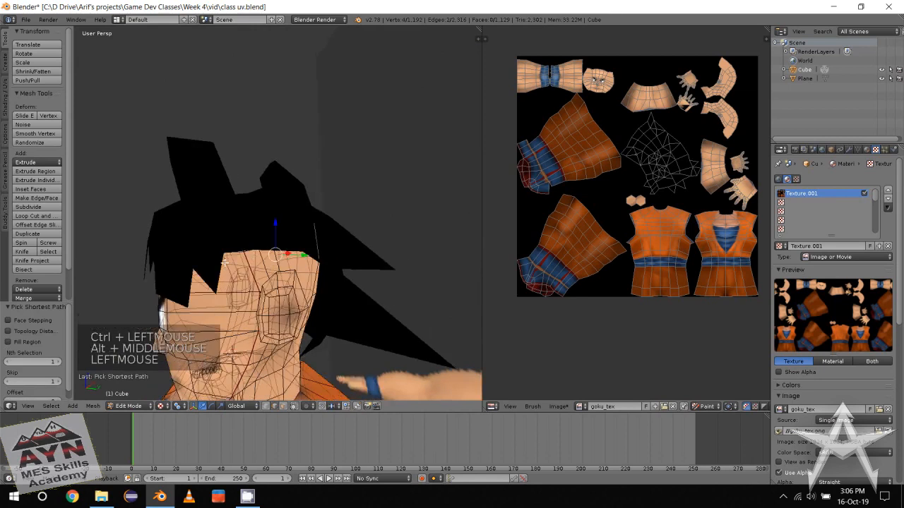
middle_click_drag(223, 262, 228, 281, "alt")
key("ctrl+z")
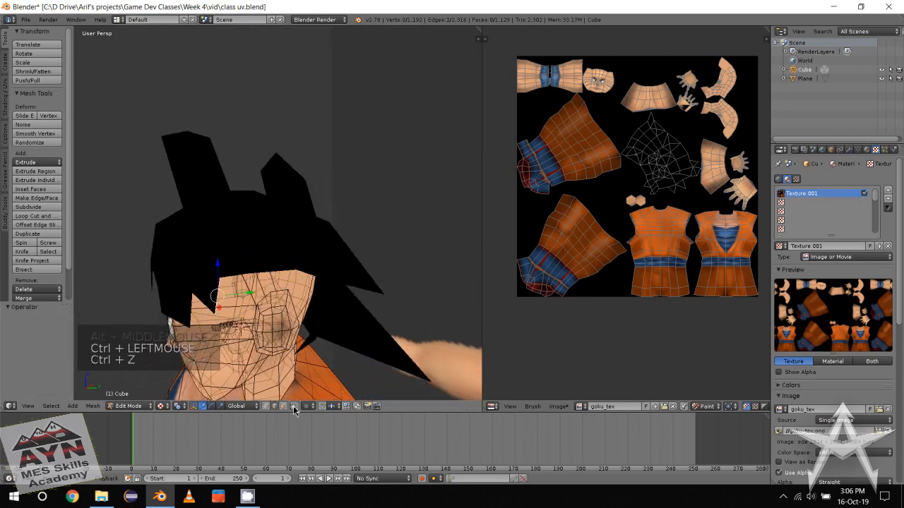
Limit selection to visible geometry, select the edge path along the top of the head above the ear, and lower it 0.080 along Z
left_click(291, 380)
left_click(311, 276, "ctrl")
middle_click_drag(311, 277, 326, 266, "alt")
left_click(330, 228)
left_click(240, 278)
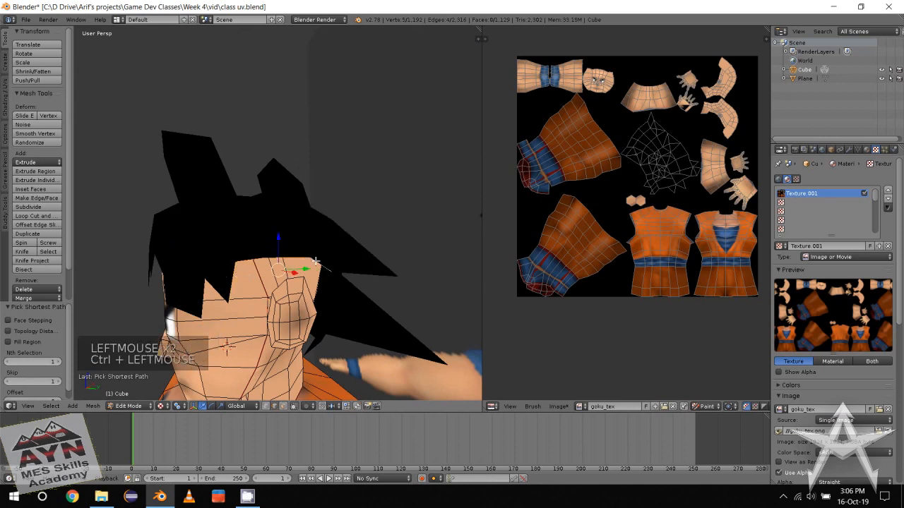
left_click_drag(280, 245, 261, 253)
middle_click_drag(261, 252, 272, 240, "alt")
In vertex select mode, select the head vertex poking through the hair and shift it beneath the hair surface
key("1")
left_click(282, 233)
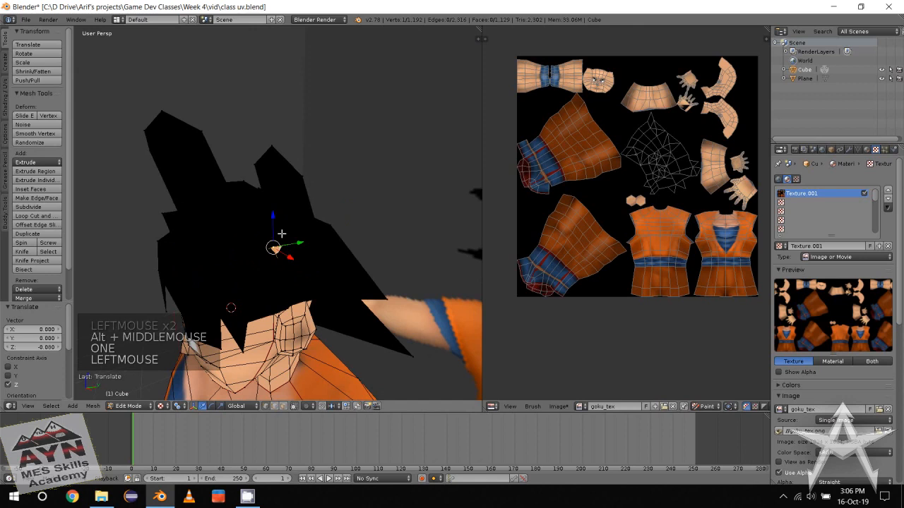
left_click(300, 230)
left_click_drag(309, 227, 290, 241)
left_click(258, 232)
middle_click_drag(290, 240, 263, 235, "alt")
scroll(322, 240, "down", 1)
Select the path of vertices along the hairline across the forehead and adjust its height along Z
left_click(321, 240)
left_click(306, 272, "ctrl")
left_click(257, 244)
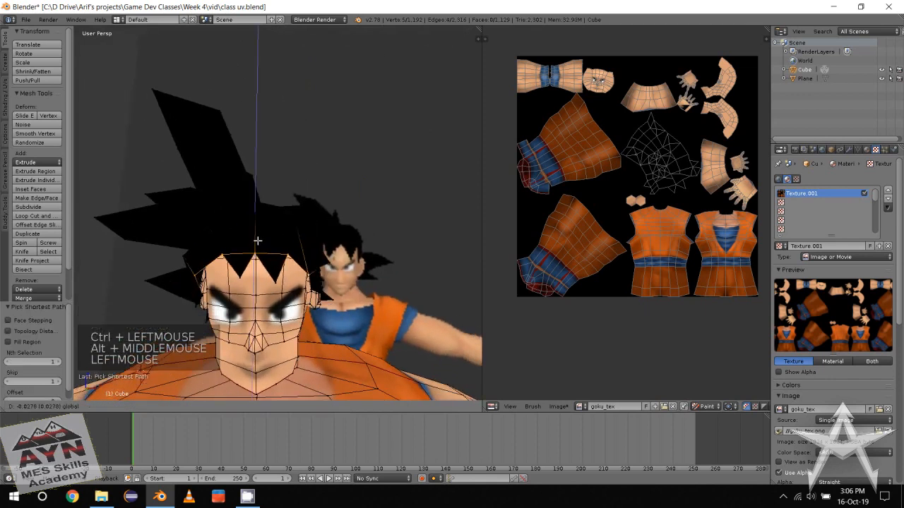
left_click(274, 281, "ctrl")
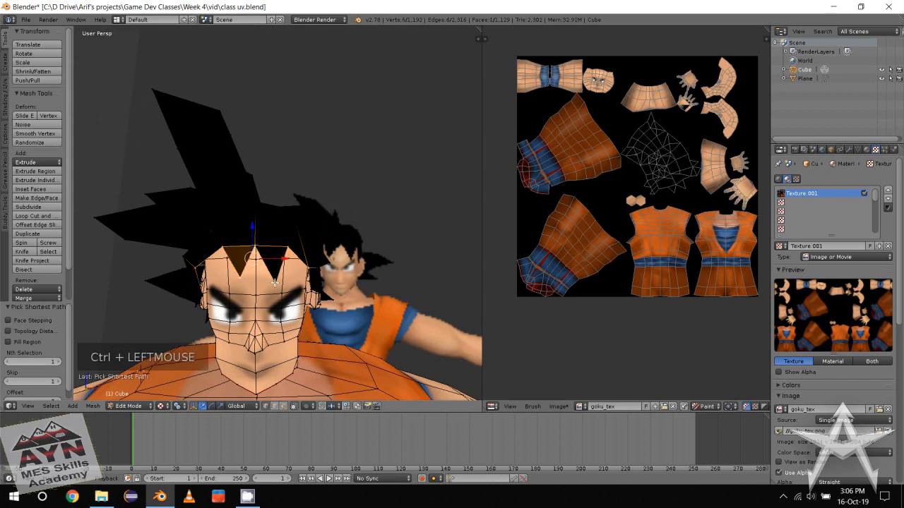
left_click_drag(255, 230, 254, 253)
middle_click_drag(254, 253, 212, 251, "alt")
Select the hairline vertex beside the forehead and move it 0.022 along X
left_click(230, 247)
left_click_drag(238, 263, 254, 262)
middle_click_drag(253, 263, 274, 265, "alt")
On the other side of the head, lower the hairline vertex behind the ear 0.020 along Z
scroll(274, 265, "down", 2)
middle_click_drag(274, 265, 292, 269)
middle_click(311, 282, "alt")
scroll(294, 259, "up", 3)
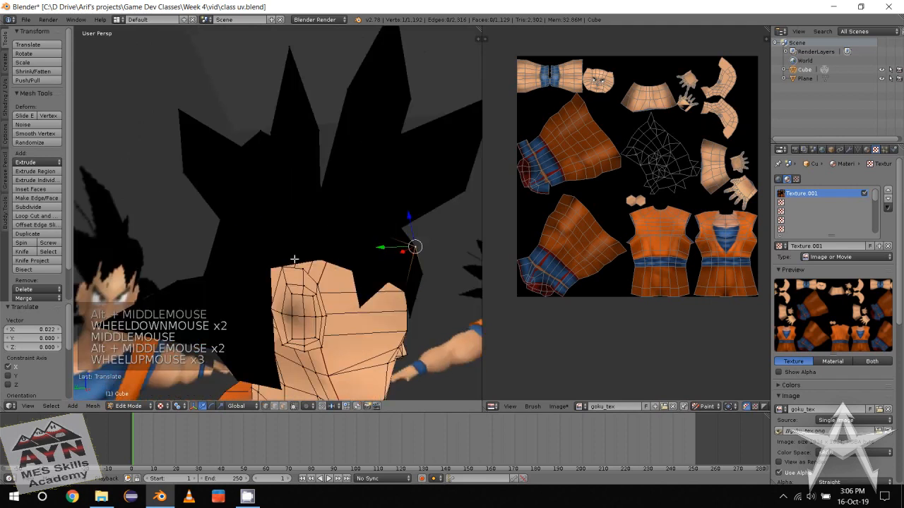
left_click_drag(270, 245, 274, 255)
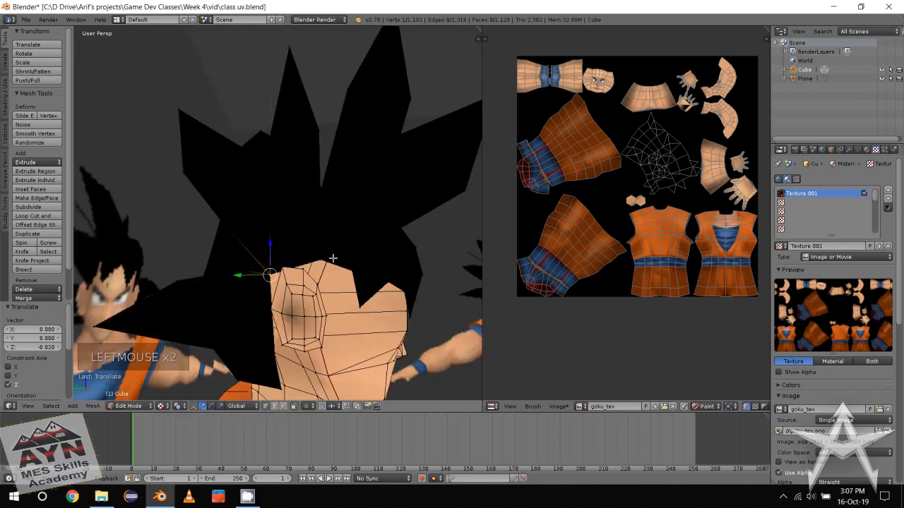
left_click(331, 259)
middle_click_drag(333, 259, 279, 271, "alt")
scroll(307, 279, "down", 2)
middle_click_drag(325, 285, 316, 282)
left_click(317, 282)
Return the character mesh from Edit Mode to Object Mode
middle_click_drag(411, 237, 385, 209, "alt")
scroll(367, 229, "down", 1)
scroll(377, 216, "down", 4)
mouse_move(378, 212)
middle_mouse_down()
mouse_move(398, 174)
mouse_move(378, 230)
middle_mouse_up()
scroll(397, 174, "down", 2)
middle_click_drag(377, 232, 353, 242)
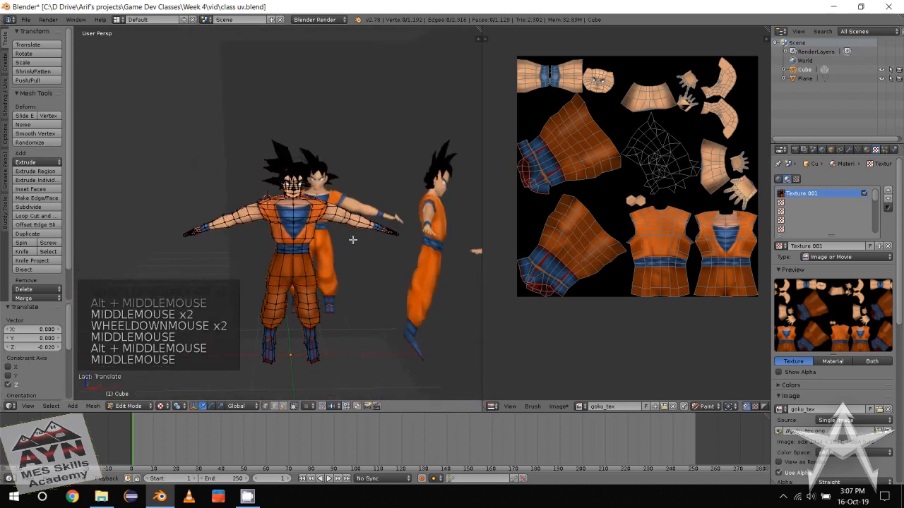
left_click(369, 260)
left_click(151, 408)
left_click(130, 394)
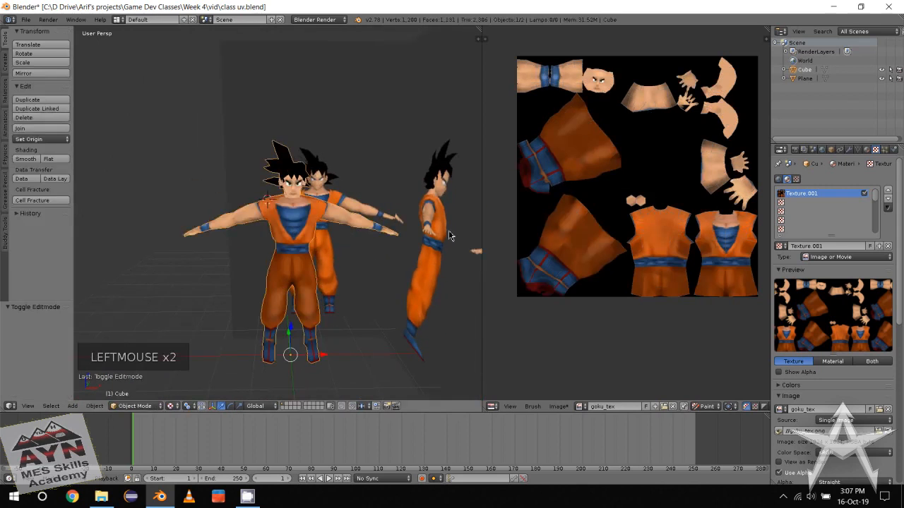
Save the goku_tex texture image and the blend file
key("alt+s")
scroll(360, 263, "down", 1)
middle_click_drag(353, 268, 295, 291)
key("ctrl+s")
Switch the model to Texture Paint mode, turn off face selection masking, and choose the TexDraw brush
scroll(332, 284, "up", 2)
scroll(344, 287, "up", 3)
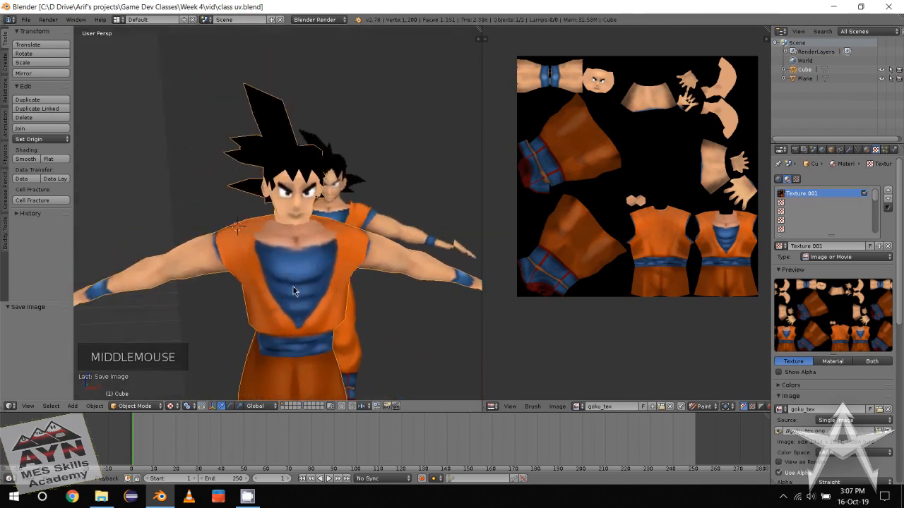
left_click(134, 406)
left_click(148, 355)
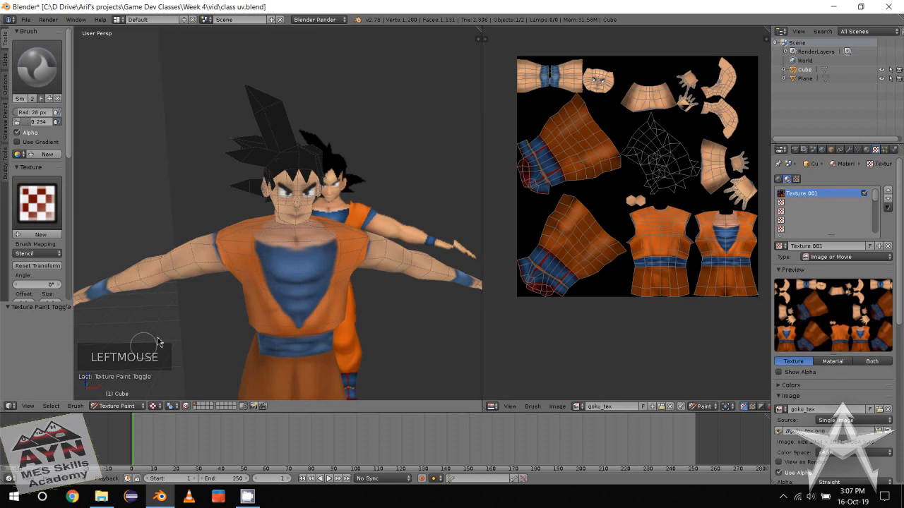
left_click(200, 406)
left_click(44, 85)
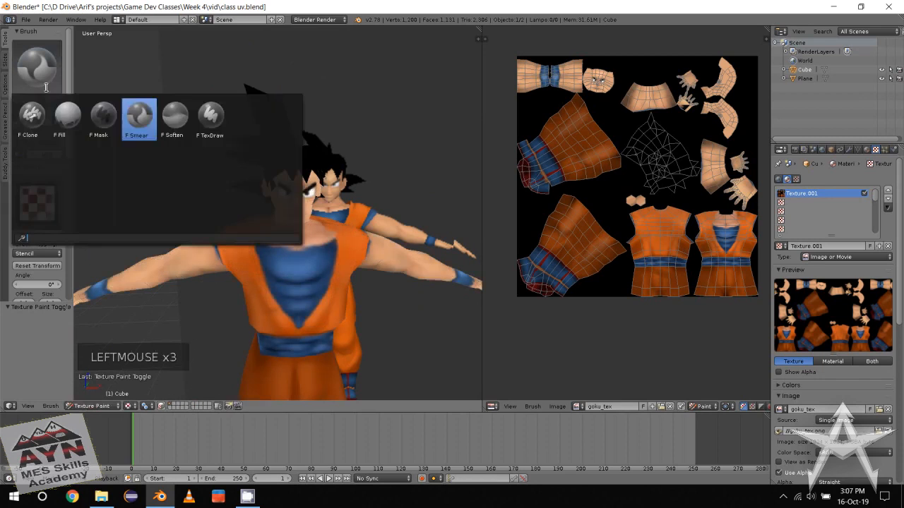
left_click(211, 120)
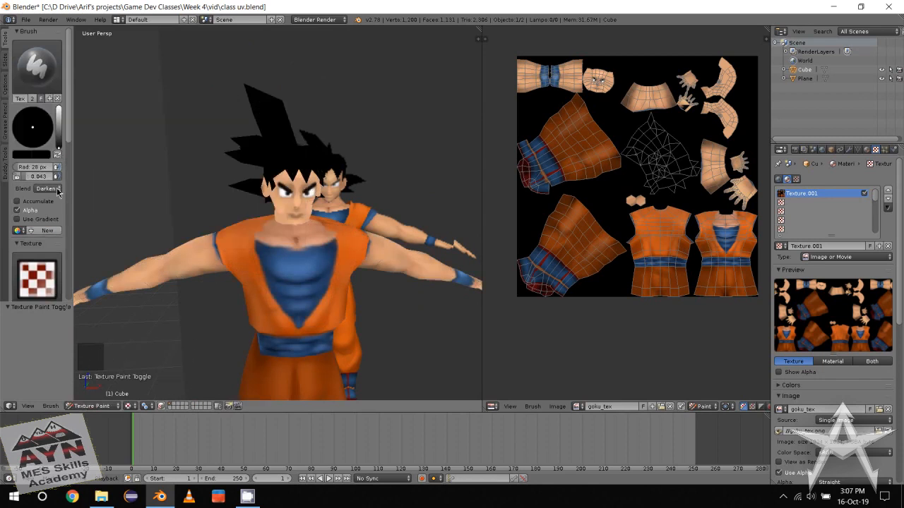
Sample a darker skin shade from the model and paint around the neck and chin with the Darken brush
left_click(283, 215)
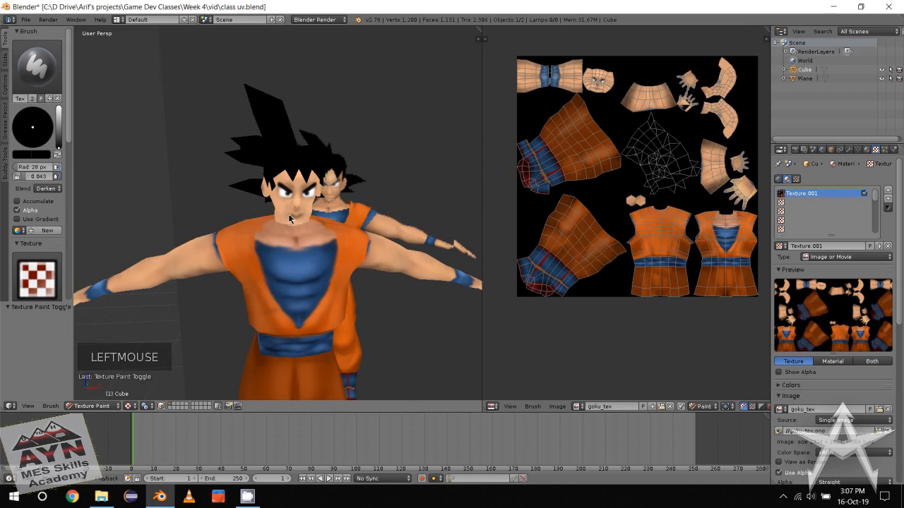
scroll(274, 263, "up", 2)
mouse_move(274, 263)
middle_mouse_down()
mouse_move(271, 281)
mouse_move(309, 218)
middle_mouse_up()
right_click(279, 261)
left_click(283, 230)
scroll(300, 239, "down", 2)
scroll(309, 219, "down", 1)
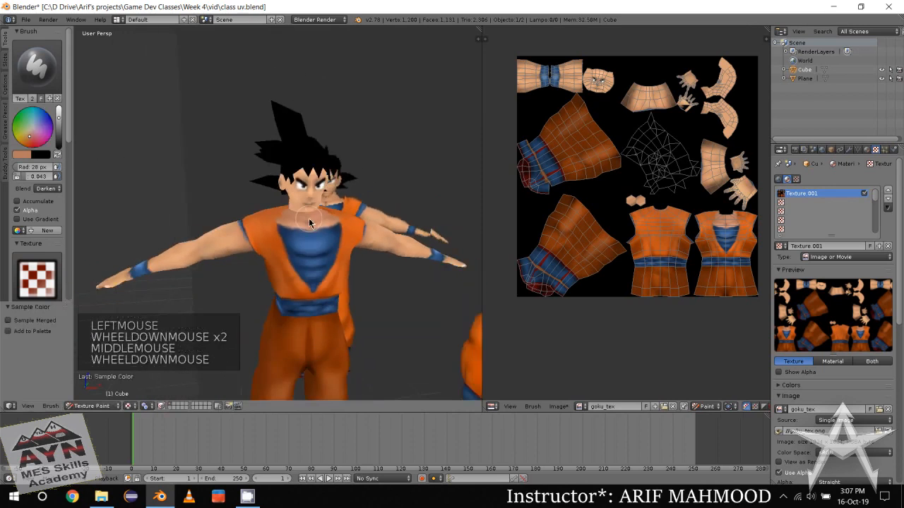
left_click(318, 168)
left_click(296, 204)
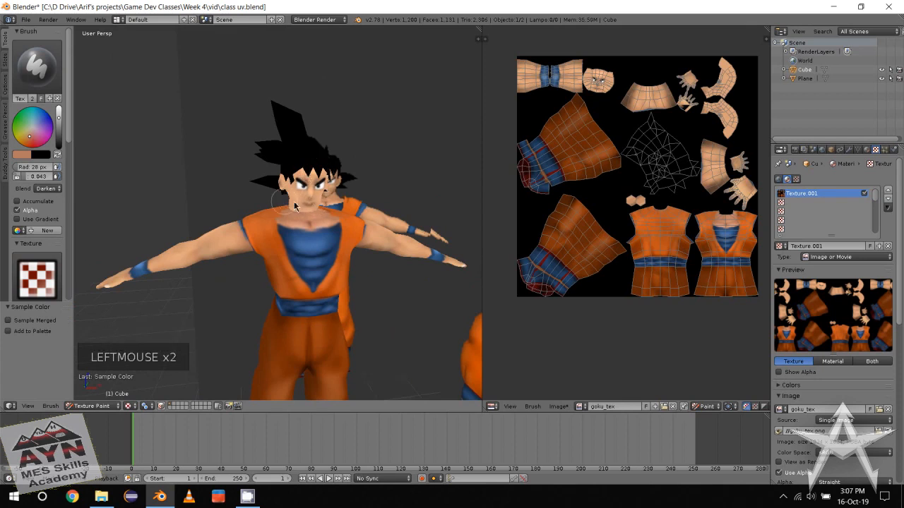
Sample a lighter skin tone near the jaw and paint it across the base of the neck
scroll(302, 208, "up", 2)
middle_click_drag(301, 208, 298, 223, "alt")
right_click(295, 206)
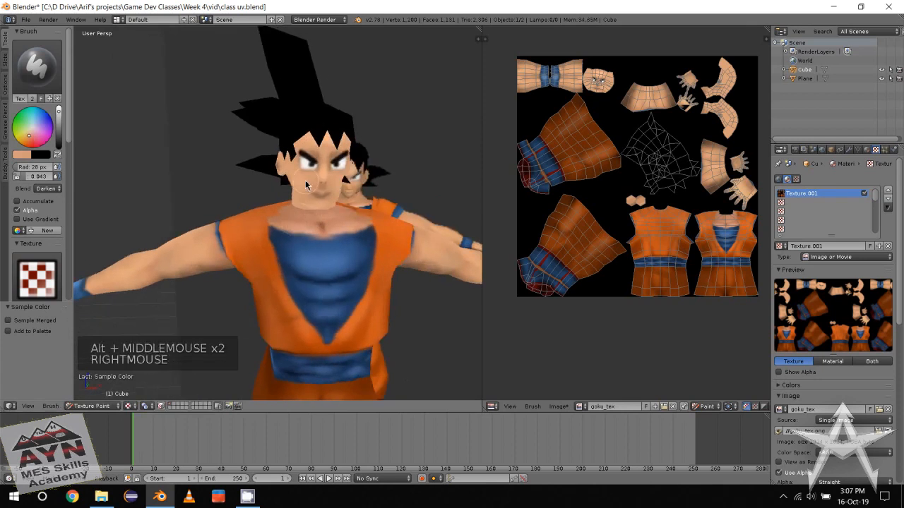
left_click_drag(288, 216, 348, 223)
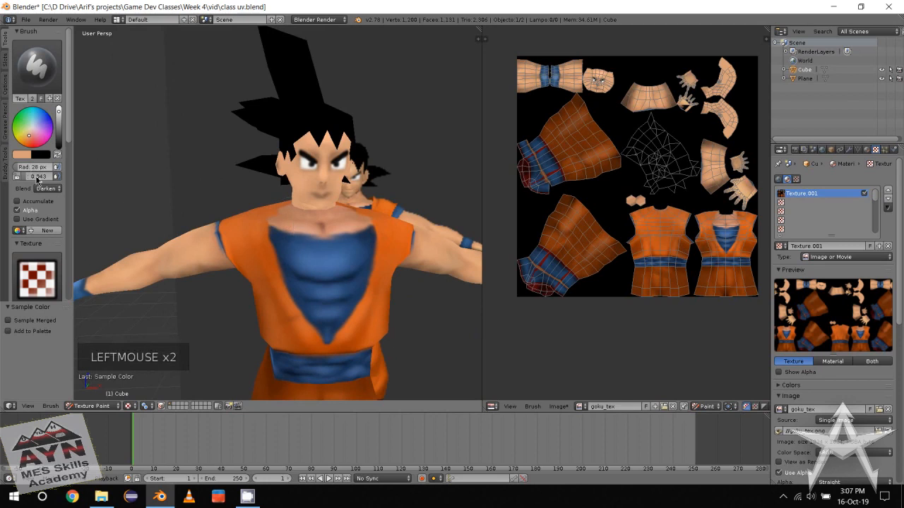
Set the brush's blending mode to Mix and sample the skin tone from the cheek
left_click(46, 189)
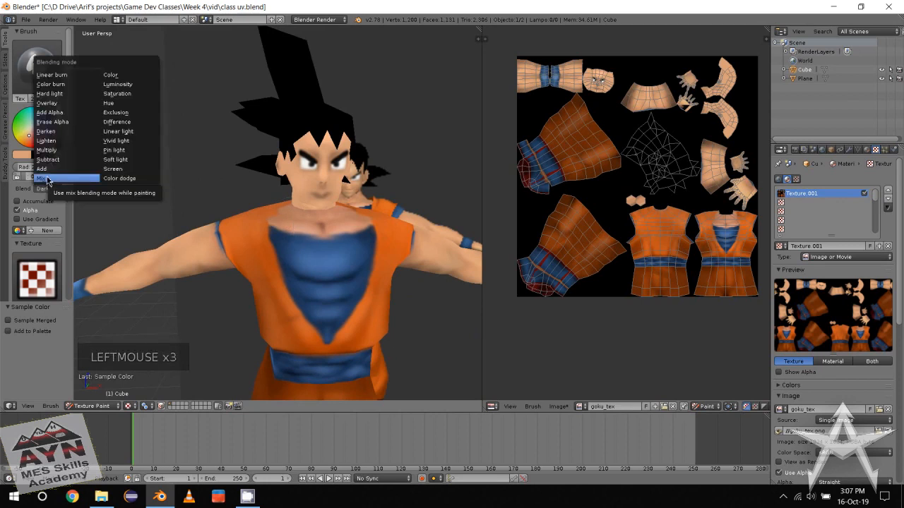
left_click(47, 179)
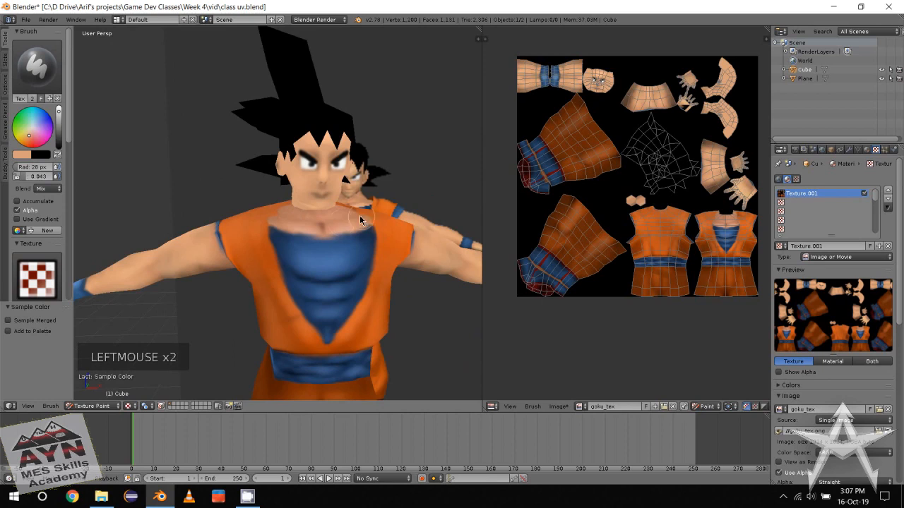
right_click(307, 192)
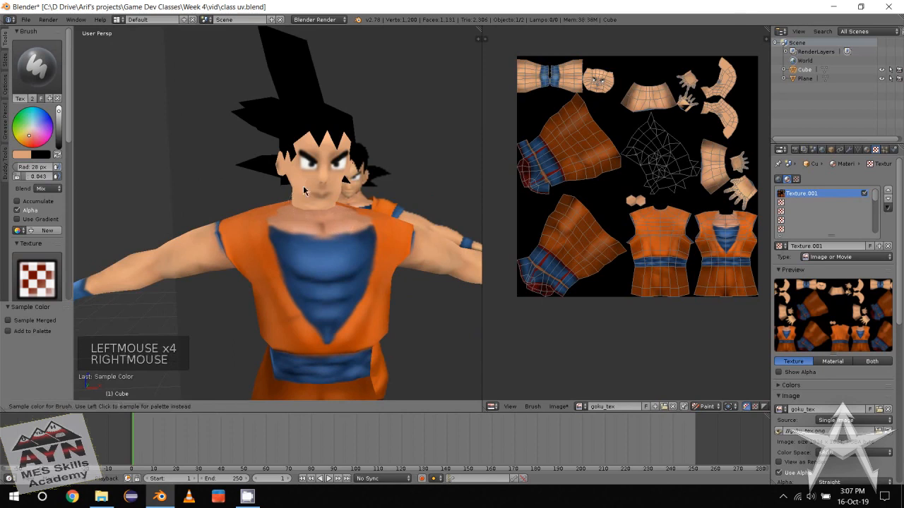
left_click(303, 191)
Brighten the brush's sampled skin colour
left_click(3, 94)
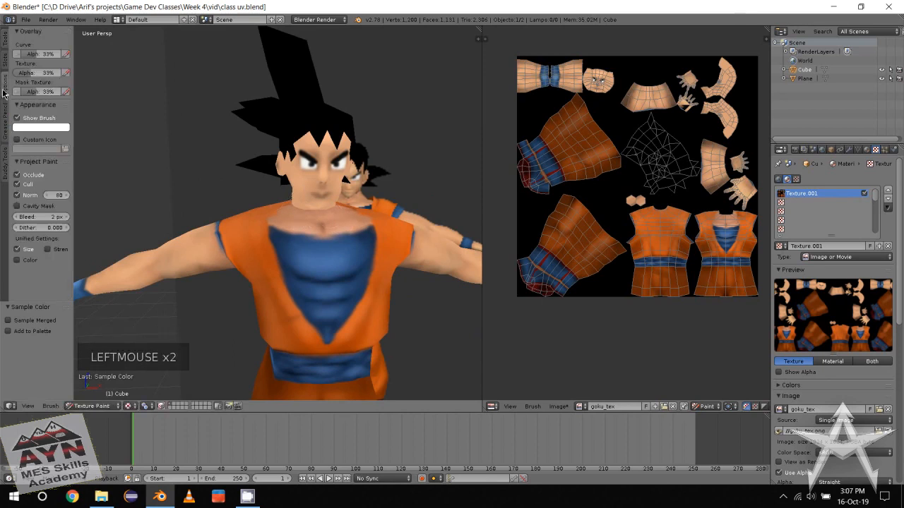
left_click(3, 44)
scroll(65, 188, "down", 4)
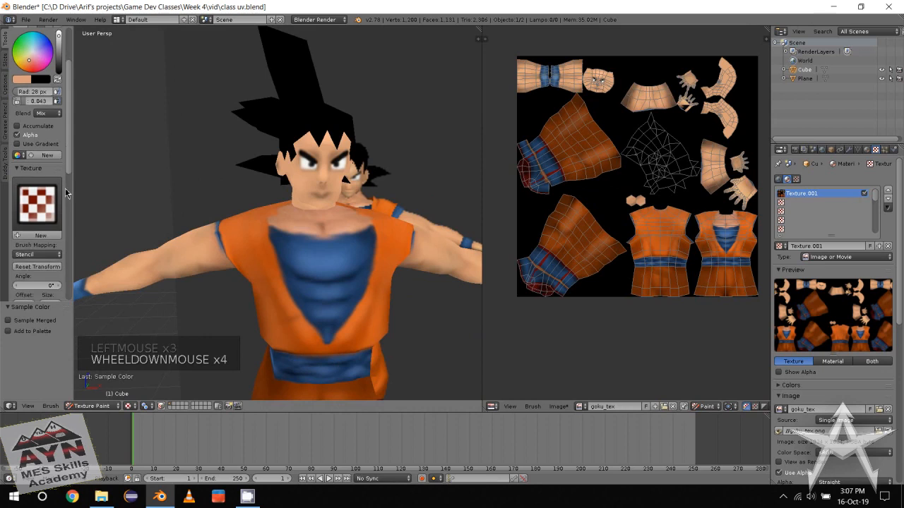
scroll(65, 188, "up", 5)
left_click(59, 115)
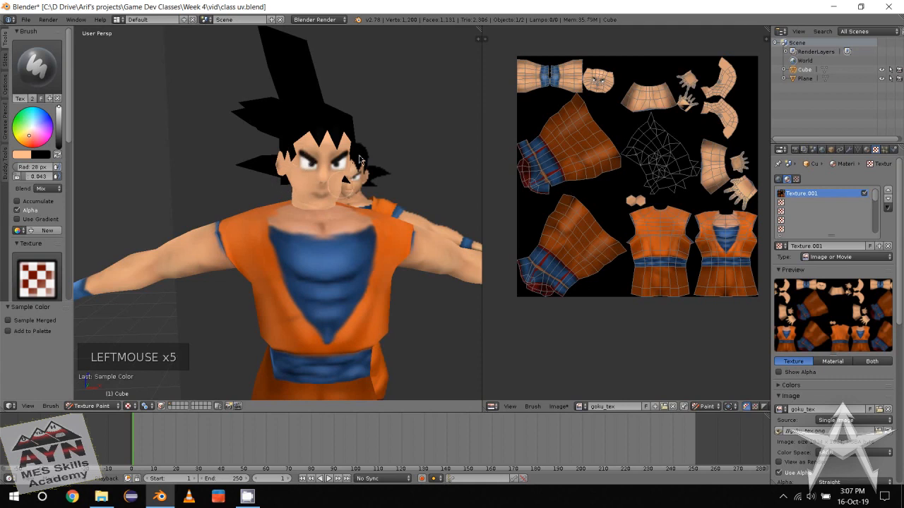
Sample the skin colour from the model's upper arm and paint it onto the upper chest
scroll(315, 210, "down", 1)
middle_click(311, 217)
scroll(306, 224, "down", 1)
scroll(306, 224, "down", 1)
middle_click(306, 224, "alt")
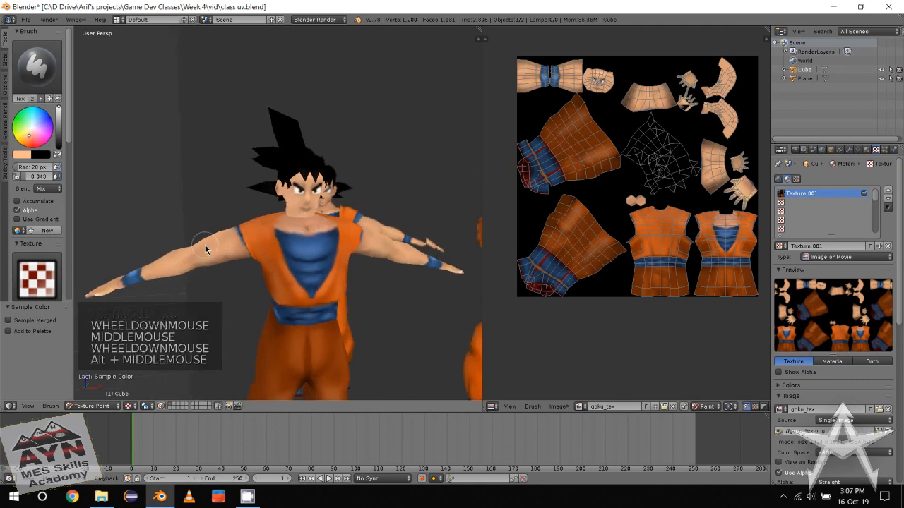
right_click(221, 239)
scroll(300, 241, "up", 2)
middle_click(305, 242)
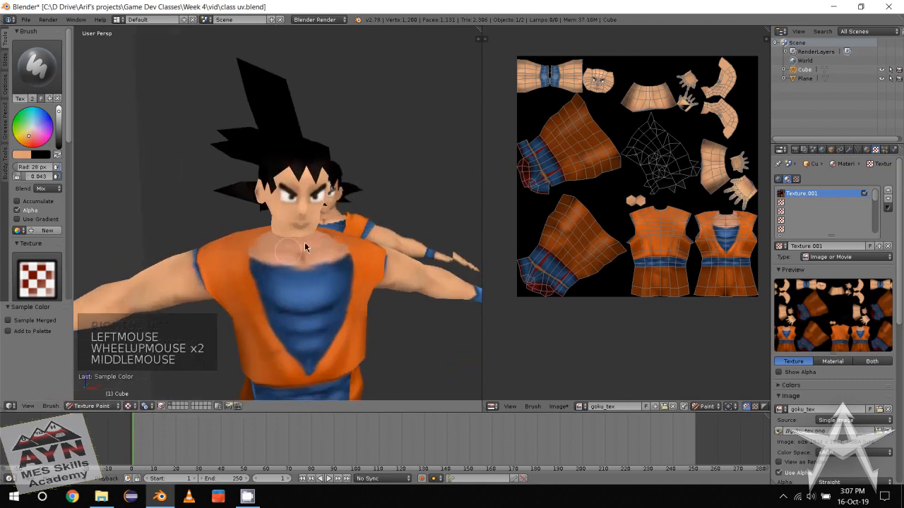
Sample a darker skin tone from the reference figure and shade the neck below the chin and jaw
right_click(335, 217)
left_click(285, 228)
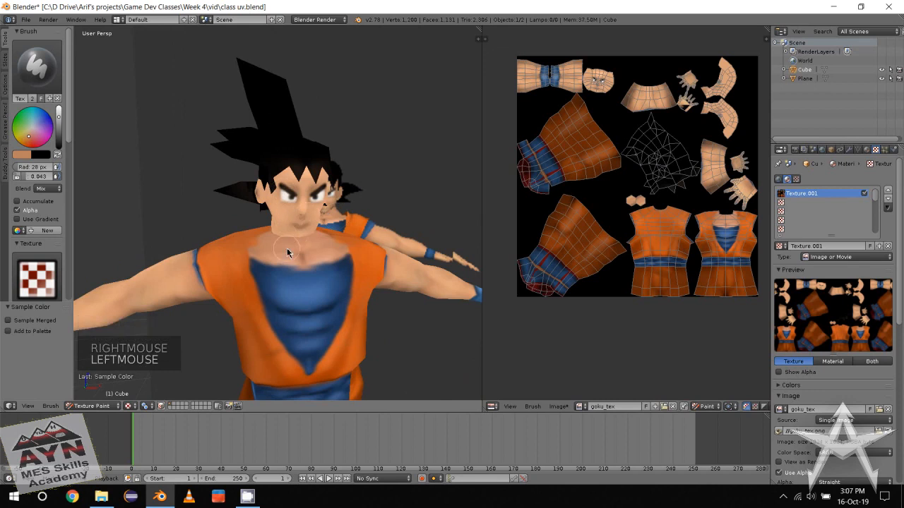
middle_click_drag(286, 249, 289, 244, "alt")
scroll(289, 244, "down", 2)
middle_click(291, 241)
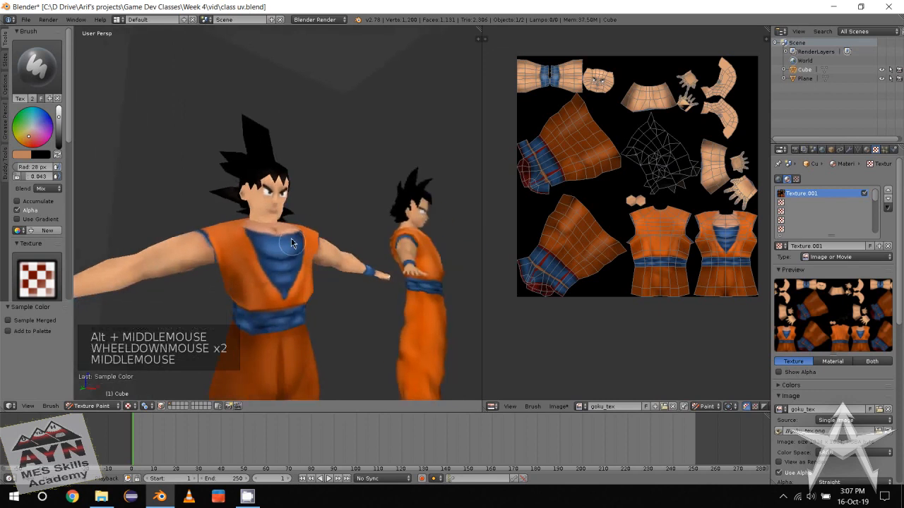
scroll(276, 226, "up", 2)
left_click(237, 228)
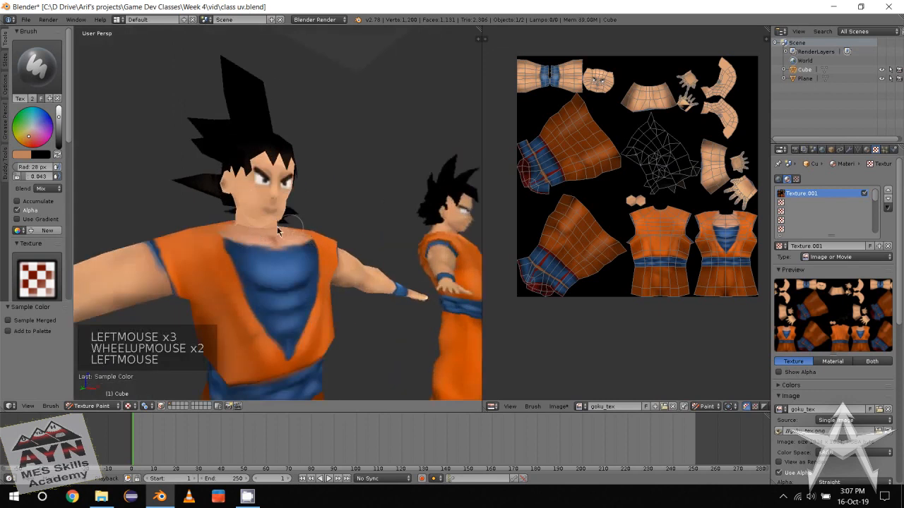
Shade the skin where the neck meets the chest and collar with the sampled darker tone
scroll(264, 238, "down", 1)
mouse_move(255, 221)
middle_mouse_down("alt")
mouse_move(265, 238)
mouse_move(270, 231)
mouse_move(269, 245)
mouse_move(292, 240)
mouse_move(269, 231)
mouse_move(267, 248)
mouse_move(233, 246)
mouse_move(270, 262)
middle_mouse_up("alt")
middle_click(265, 237)
left_click(265, 237)
left_click(273, 229)
scroll(270, 233, "up", 3)
left_click(292, 240)
Extend the darker shading up the side of the neck beneath the ear
scroll(282, 229, "down", 2)
middle_click(285, 232)
scroll(285, 232, "up", 2)
scroll(233, 247, "down", 2)
left_click_drag(266, 255, 265, 237)
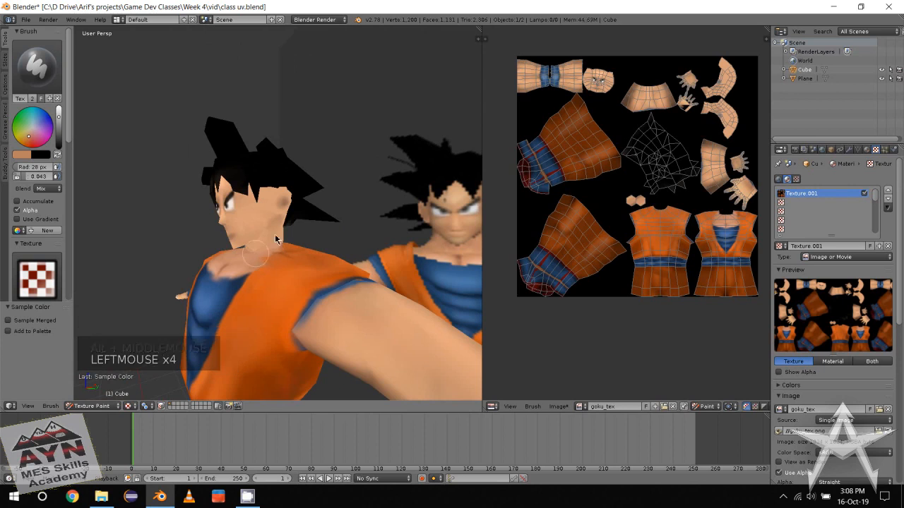
middle_click_drag(267, 247, 281, 208, "alt")
left_click(301, 176)
Save the blend file and the updated goku_tex texture image
scroll(298, 285, "down", 1)
scroll(282, 272, "down", 2)
middle_click_drag(298, 286, 243, 272)
scroll(269, 279, "down", 2)
mouse_move(244, 272)
middle_mouse_down()
mouse_move(251, 292)
mouse_move(257, 284)
middle_mouse_up()
scroll(251, 291, "up", 2)
middle_click_drag(257, 284, 291, 249, "alt")
scroll(263, 277, "down", 1)
middle_click_drag(291, 249, 267, 273)
key("ctrl+s")
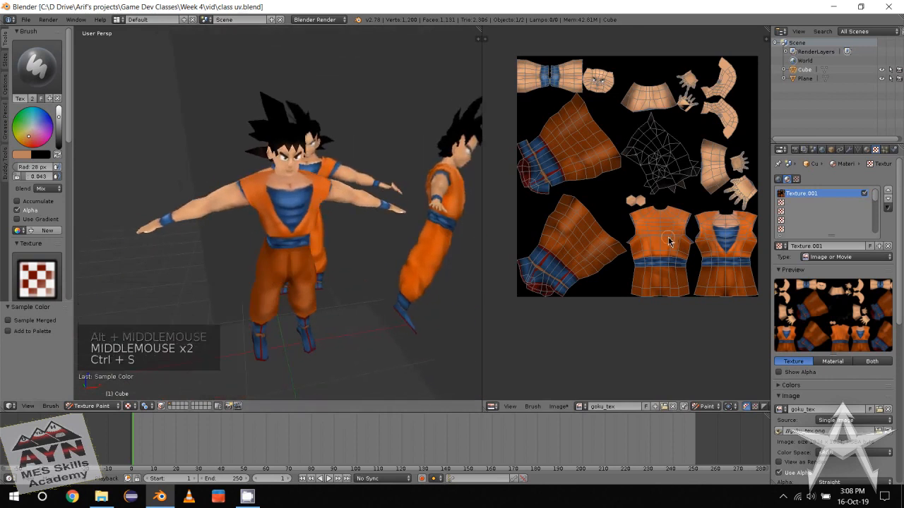
key("alt+s")
scroll(336, 278, "down", 1)
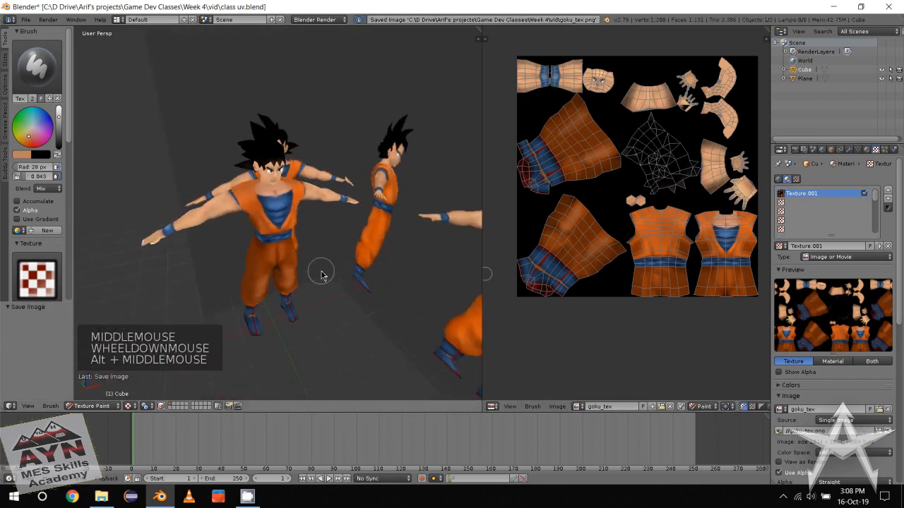